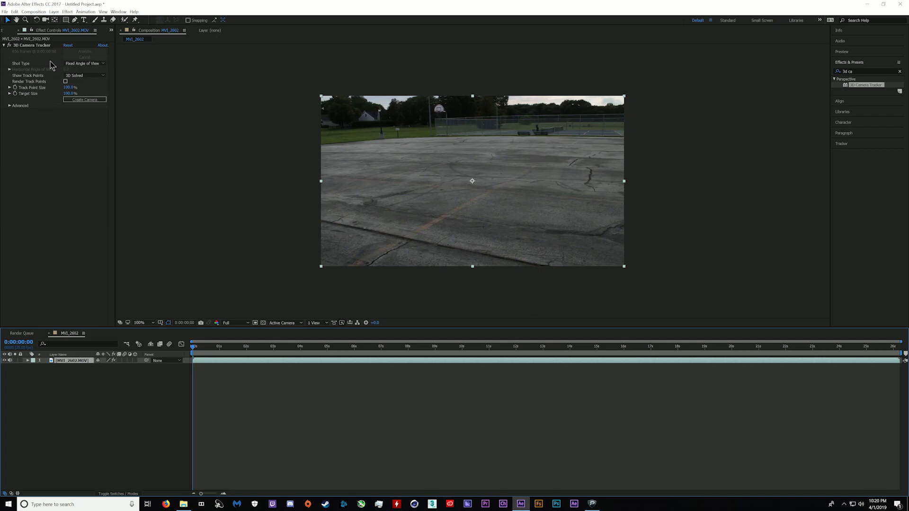
# Create a track solid and camera from the tracked ground points, and add a new solid named e3d
pyautogui.rightClick(499, 219)
pyautogui.click(539, 230)
pyautogui.click(54, 12)
pyautogui.moveTo(62, 18)
pyautogui.click(223, 27)
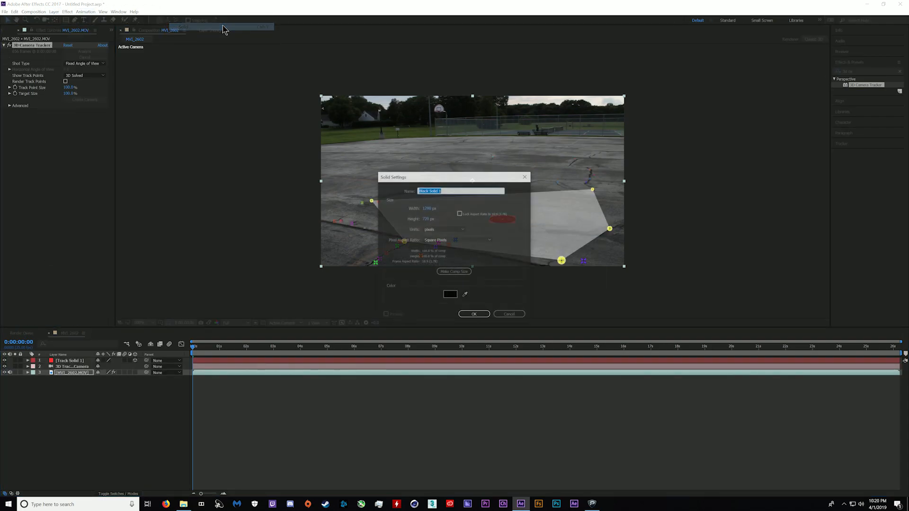
pyautogui.write('e3d')
pyautogui.press('Return')
# Apply the Element effect to the e3d solid and add the X-Fighter model from the Star_Pack folder to its scene
pyautogui.click(68, 11)
pyautogui.click(83, 27)
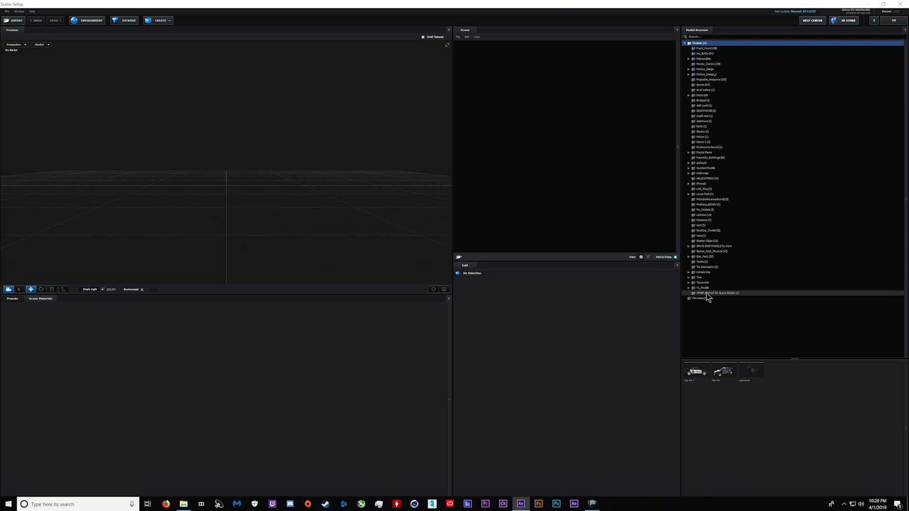
pyautogui.click(708, 257)
pyautogui.click(697, 437)
pyautogui.click(458, 273)
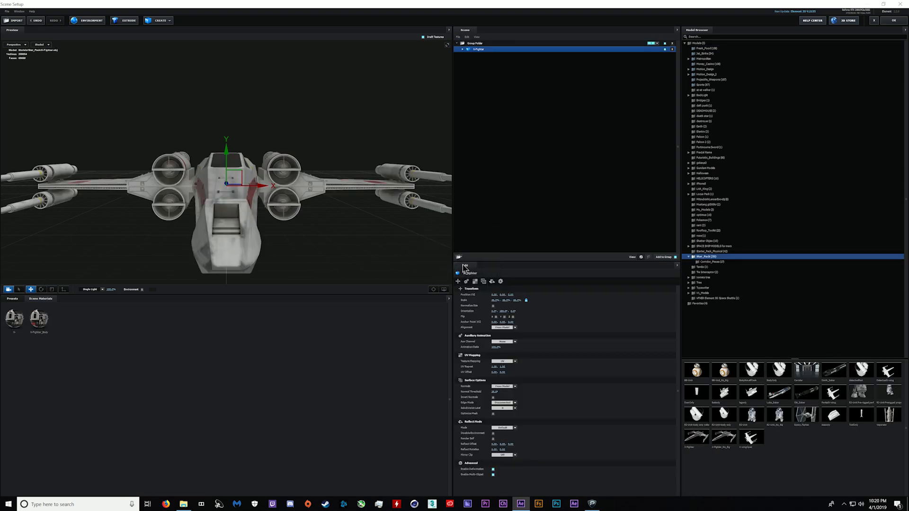
pyautogui.click(893, 20)
# Create a group null for Group 1 of the e3d layer's Element effect and name it xwing pos
pyautogui.click(69, 368)
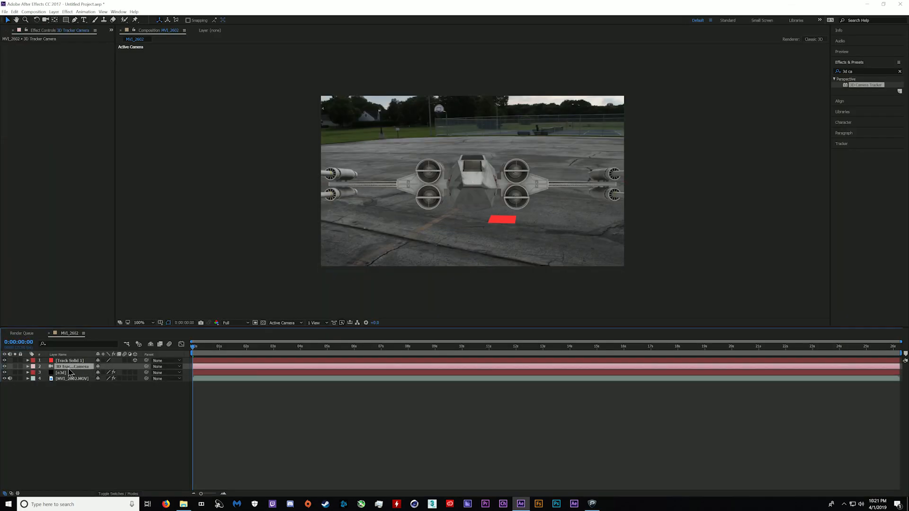
pyautogui.click(68, 373)
pyautogui.click(10, 69)
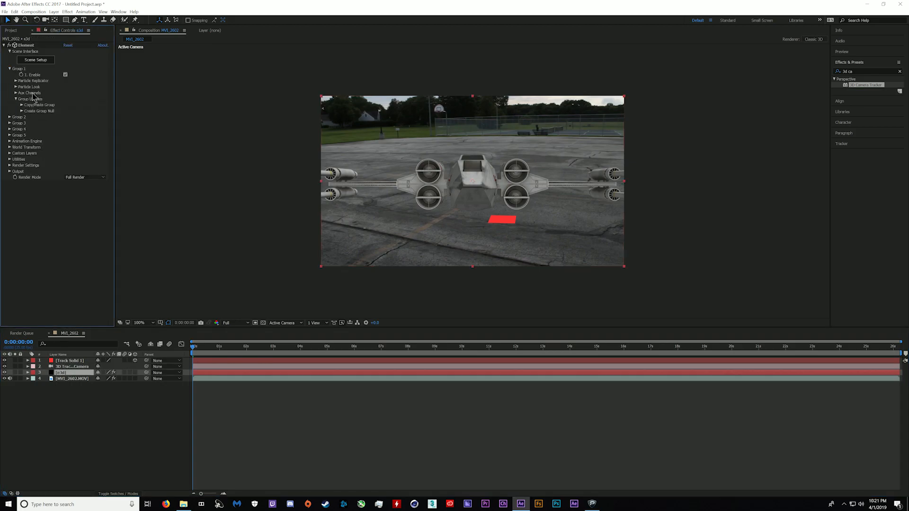
pyautogui.click(29, 112)
pyautogui.press('Return')
pyautogui.write('xwing pos')
pyautogui.press('Return')
# Show the position properties of the Track Solid 1 and xwing pos layers
pyautogui.click(71, 367)
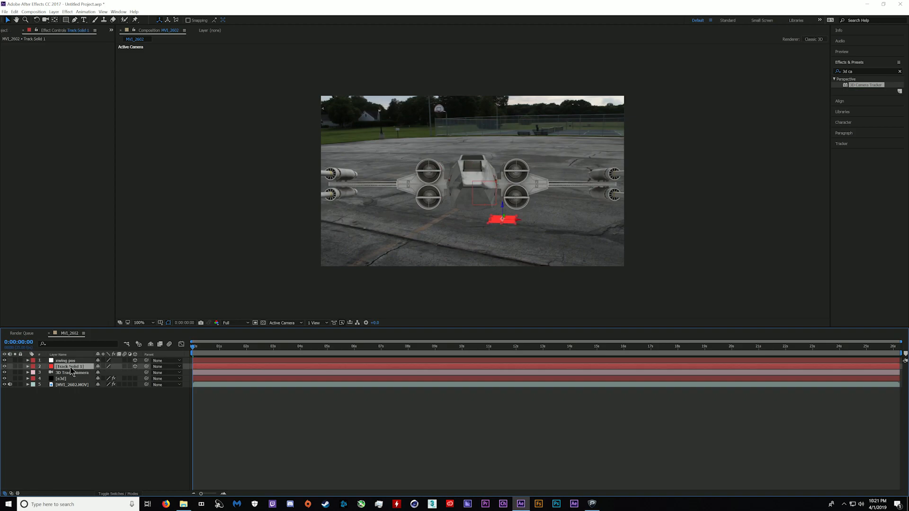
pyautogui.press('p')
pyautogui.keyDown('ctrl'); pyautogui.click(71, 361); pyautogui.keyUp('ctrl')
pyautogui.press('p')
pyautogui.click(58, 368)
pyautogui.click(57, 379)
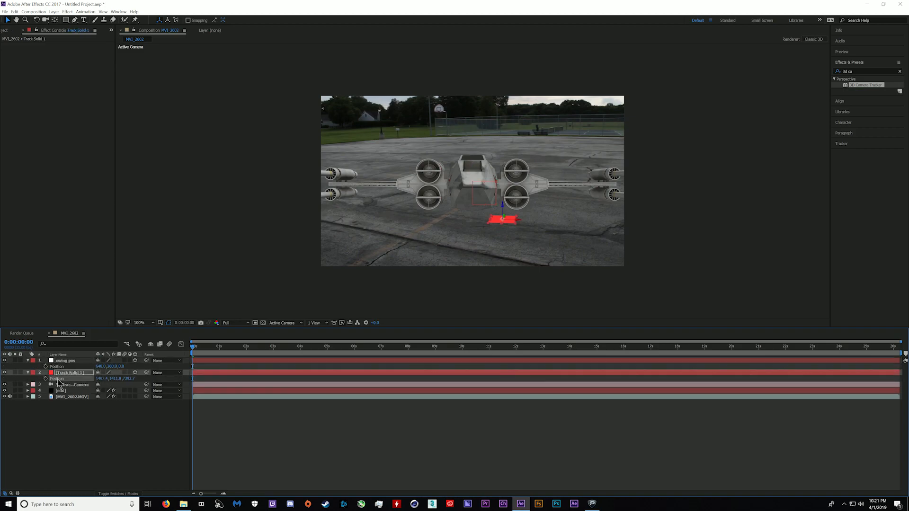
pyautogui.hotkey('ctrl', 'v')
pyautogui.hotkey('ctrl', 'z')
pyautogui.hotkey('ctrl', 'z')
# Copy Track Solid 1's position onto the Group 1 null, and delete the track solid
pyautogui.click(57, 379)
pyautogui.hotkey('ctrl', 'c')
pyautogui.click(58, 366)
pyautogui.hotkey('ctrl', 'v')
pyautogui.click(64, 373)
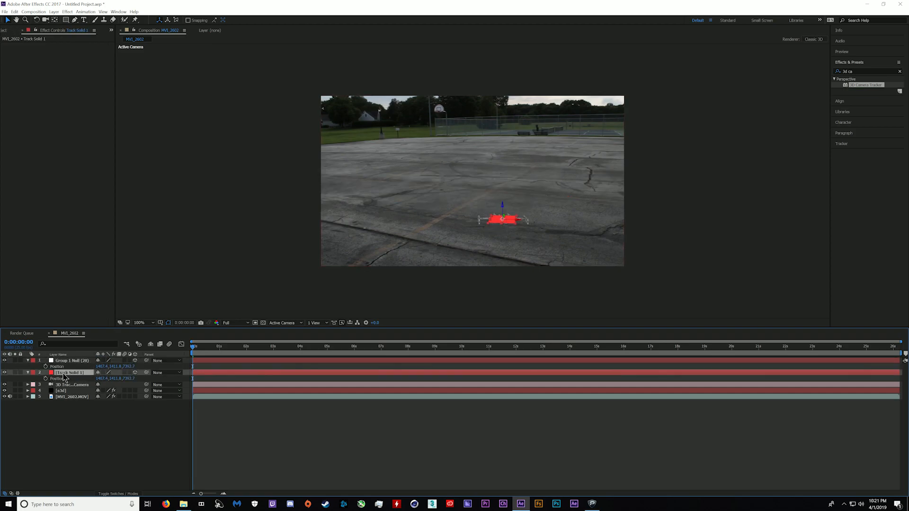
pyautogui.press('Delete')
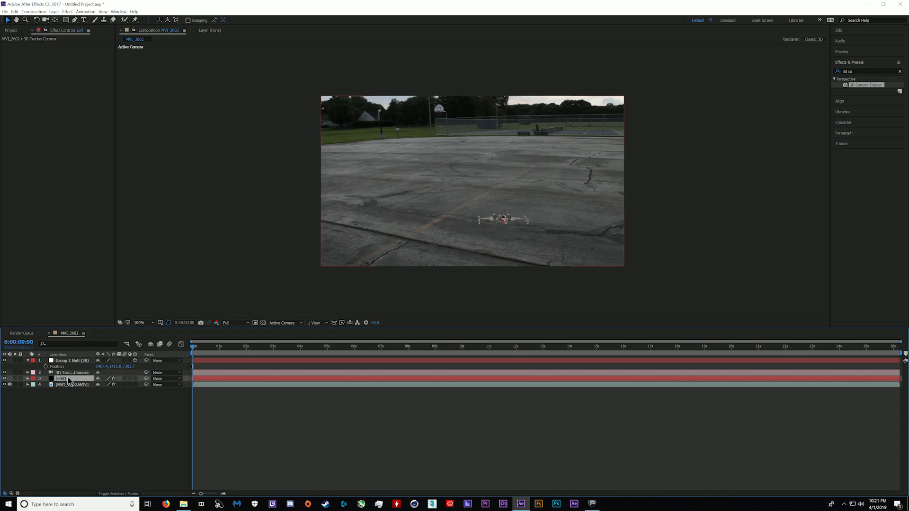
# Place the e3d layer above the 3D tracker camera and set Group 1's particle size to about 49.5
pyautogui.moveTo(62, 378); pyautogui.dragTo(60, 370)
pyautogui.click(16, 86)
pyautogui.moveTo(68, 92); pyautogui.dragTo(219, 103)
pyautogui.moveTo(341, 346); pyautogui.dragTo(807, 347)
pyautogui.press('Home')
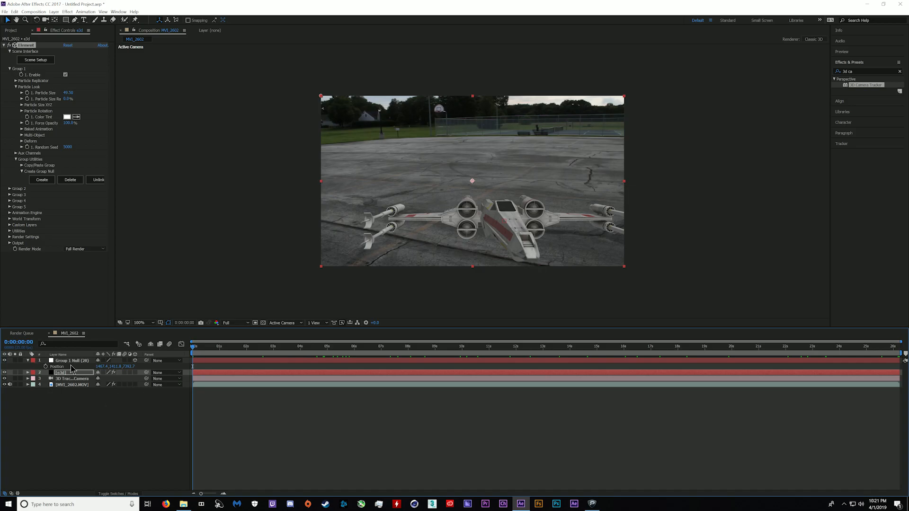
# Load Basic_2K_01.jpg from the Basic_2K folder as the environment texture of the e3d layer's Element scene
pyautogui.click(70, 385)
pyautogui.click(69, 372)
pyautogui.click(37, 60)
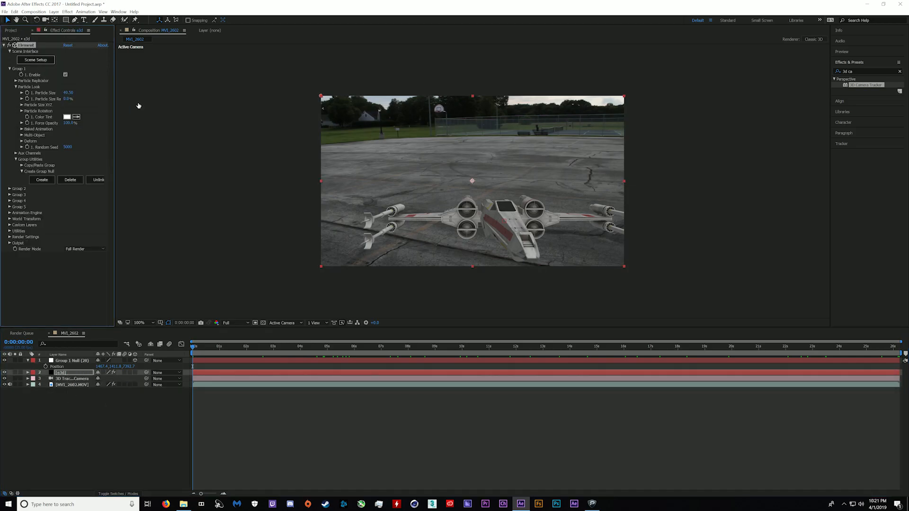
pyautogui.click(92, 22)
pyautogui.click(477, 223)
pyautogui.scroll(-1, 561, 373)
pyautogui.click(594, 375)
pyautogui.click(601, 412)
pyautogui.click(513, 304)
pyautogui.click(892, 20)
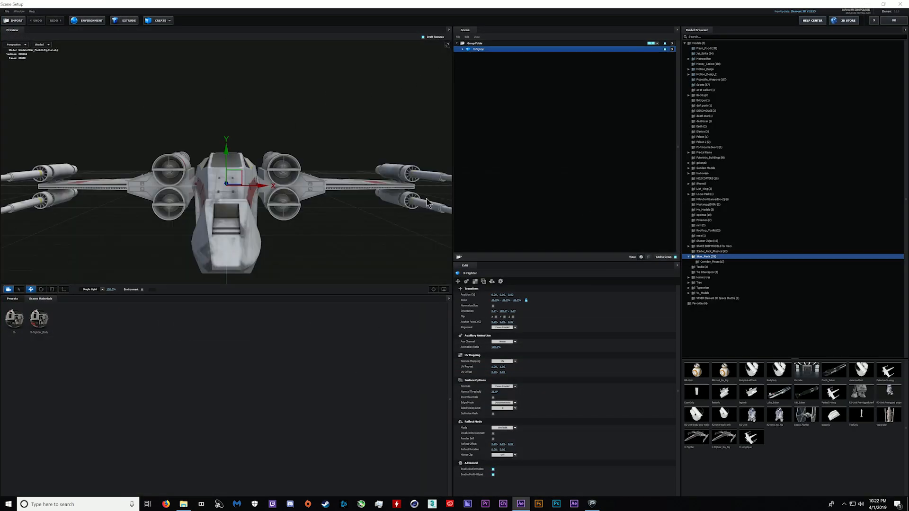
pyautogui.click(83, 21)
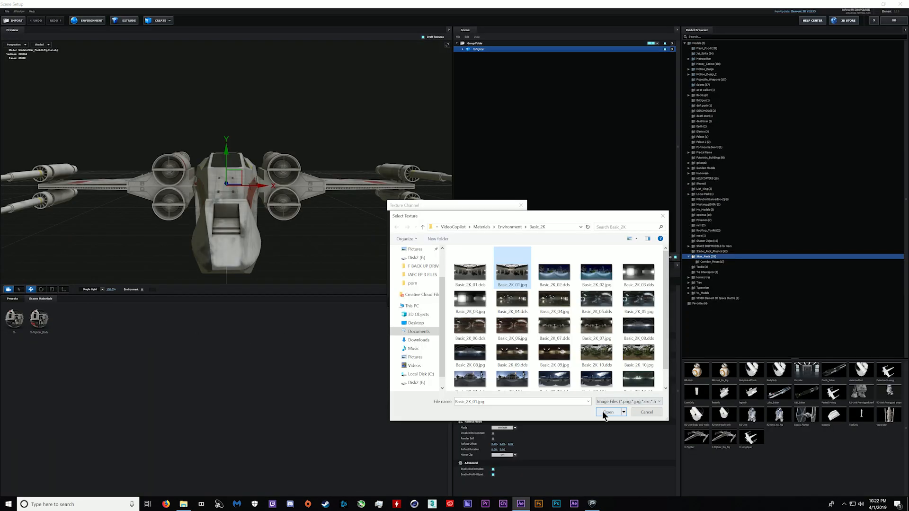
pyautogui.click(602, 411)
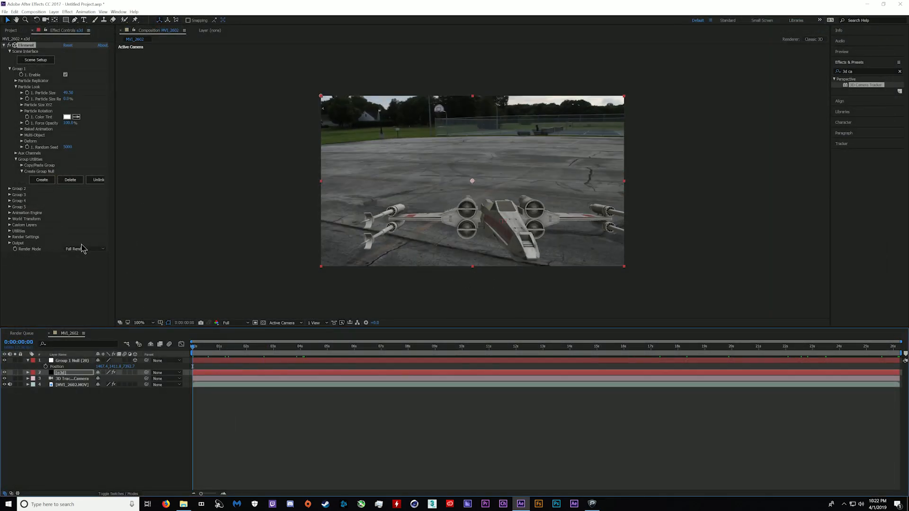
# Set the Element effect's render mode to Draft
pyautogui.click(84, 250)
pyautogui.click(87, 263)
# Set starting keyframes for position, orientation, and X, Y and Z rotation on the Group 1 null
pyautogui.click(200, 362)
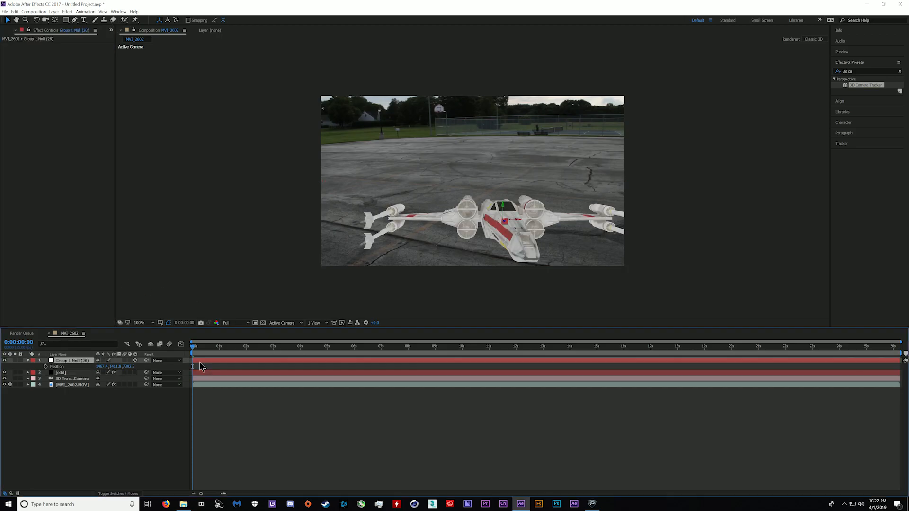
pyautogui.click(46, 367)
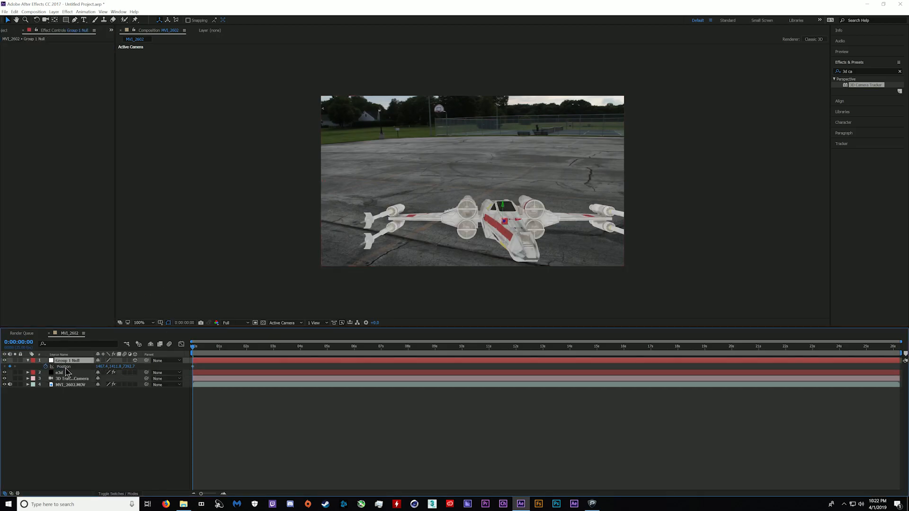
pyautogui.click(28, 361)
pyautogui.click(28, 361)
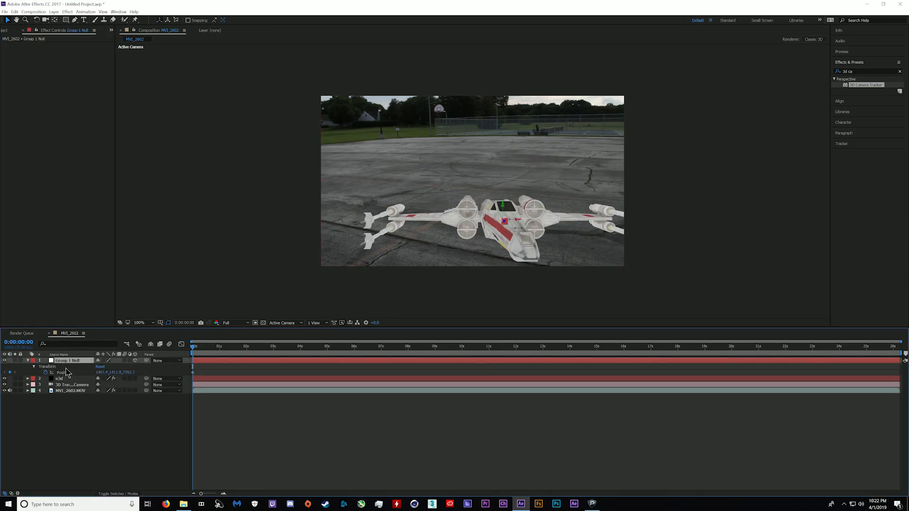
pyautogui.click(34, 367)
pyautogui.click(34, 367)
pyautogui.click(45, 396)
pyautogui.click(46, 403)
pyautogui.click(45, 408)
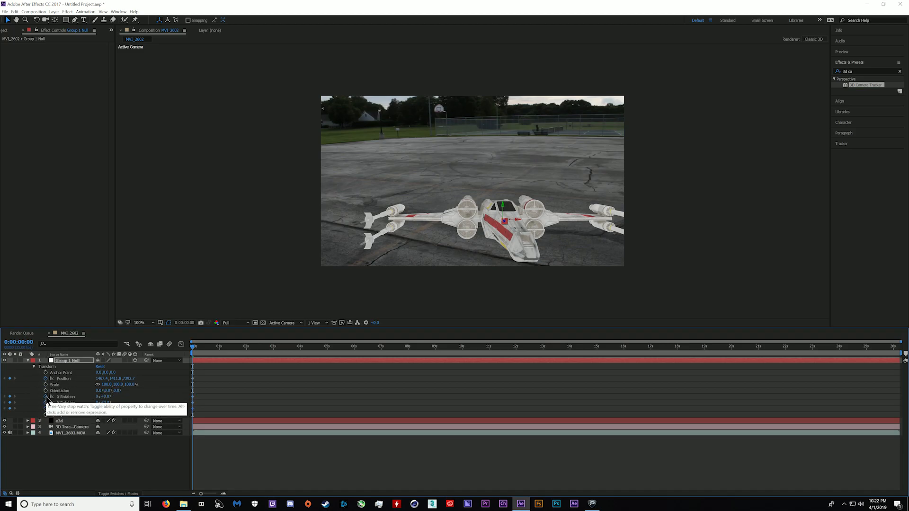
pyautogui.click(45, 391)
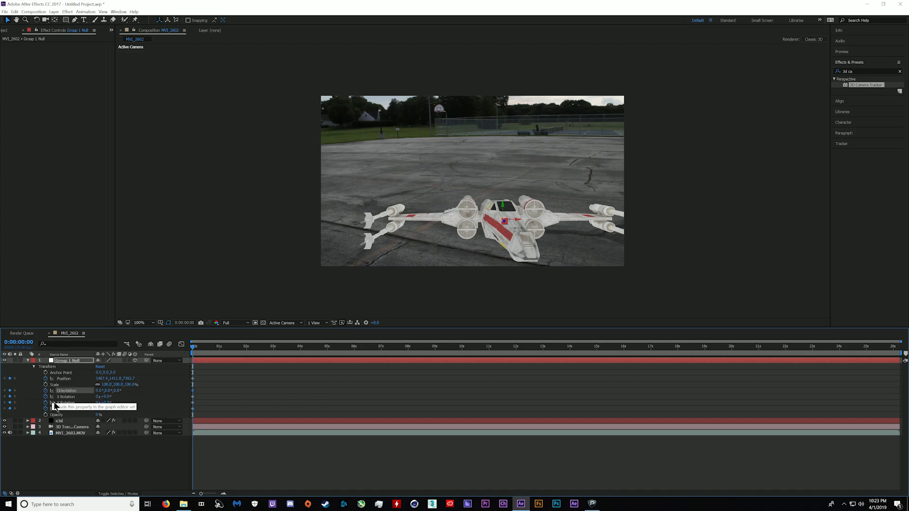
# At the first frame, raise the Group 1 null off the ground and rotate the X-wing so its nose angles toward the camera
pyautogui.moveTo(194, 348); pyautogui.dragTo(169, 360)
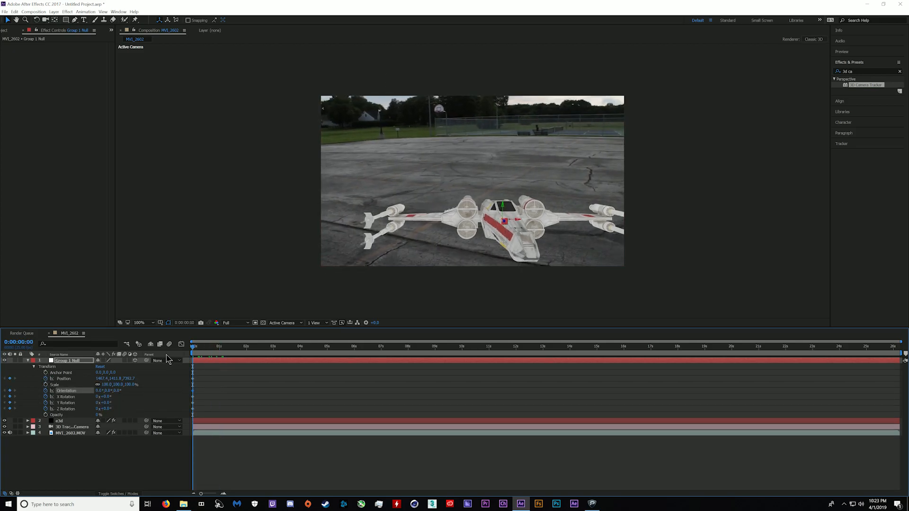
pyautogui.press('w')
pyautogui.moveTo(504, 221)
pyautogui.mouseDown()
pyautogui.moveTo(487, 225)
pyautogui.moveTo(497, 226)
pyautogui.mouseUp()
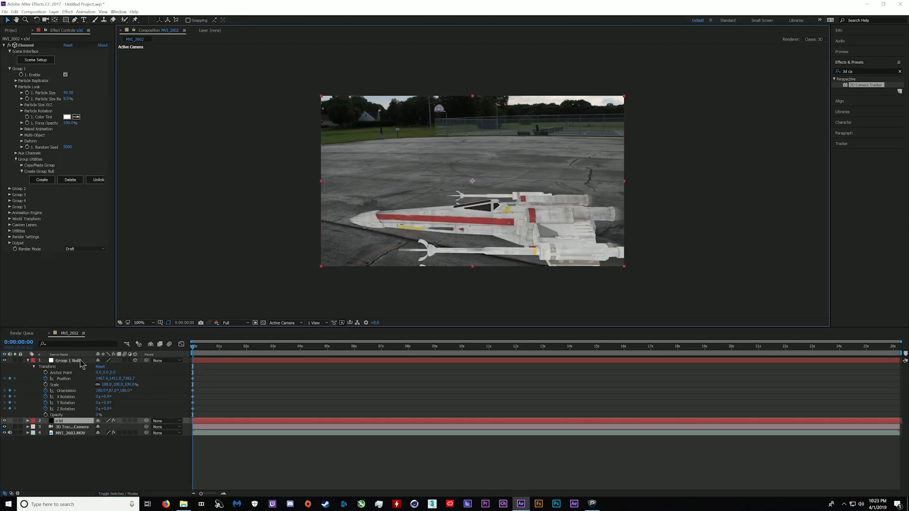
pyautogui.click(81, 361)
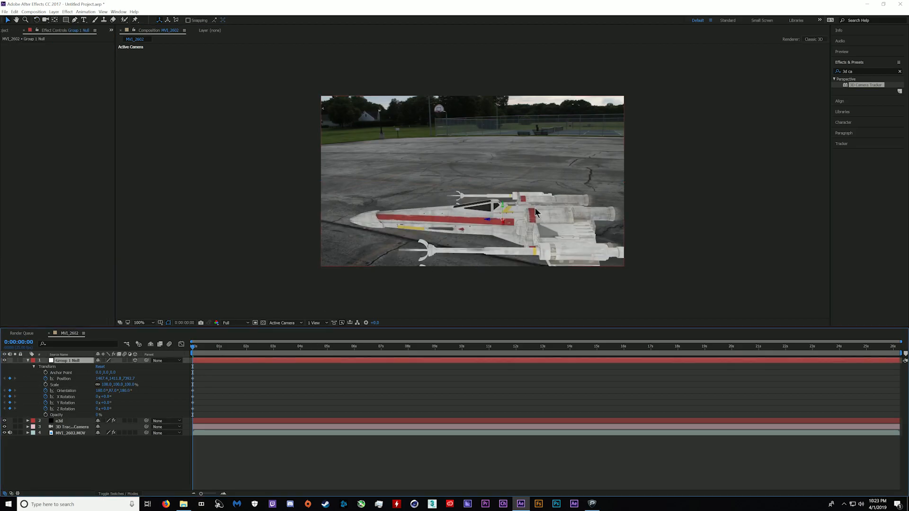
pyautogui.moveTo(503, 208); pyautogui.dragTo(514, 108)
pyautogui.press('w')
pyautogui.moveTo(490, 203); pyautogui.dragTo(530, 188)
# At 0:00:02:24, move the Group 1 null farther back and turn the X-wing away from the camera, and preview the motion
pyautogui.moveTo(242, 348); pyautogui.dragTo(273, 350)
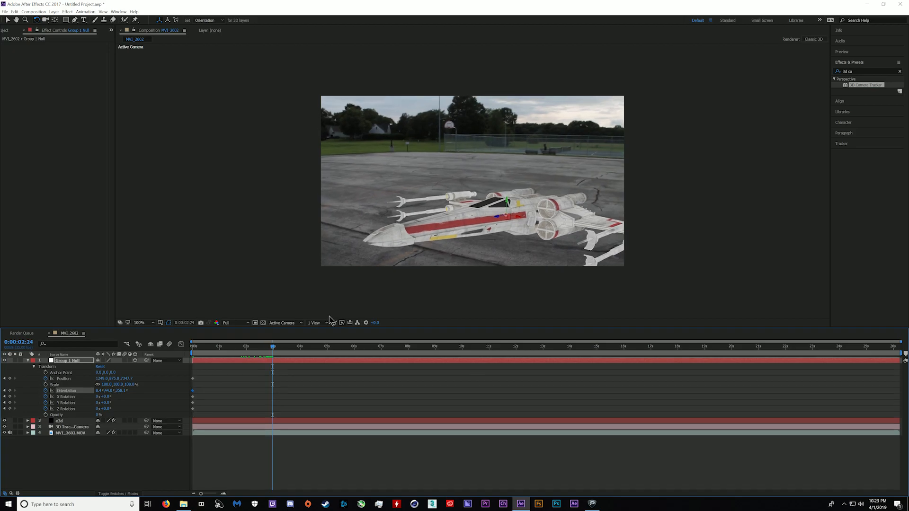
pyautogui.moveTo(507, 209); pyautogui.dragTo(491, 211)
pyautogui.moveTo(503, 209); pyautogui.dragTo(468, 164)
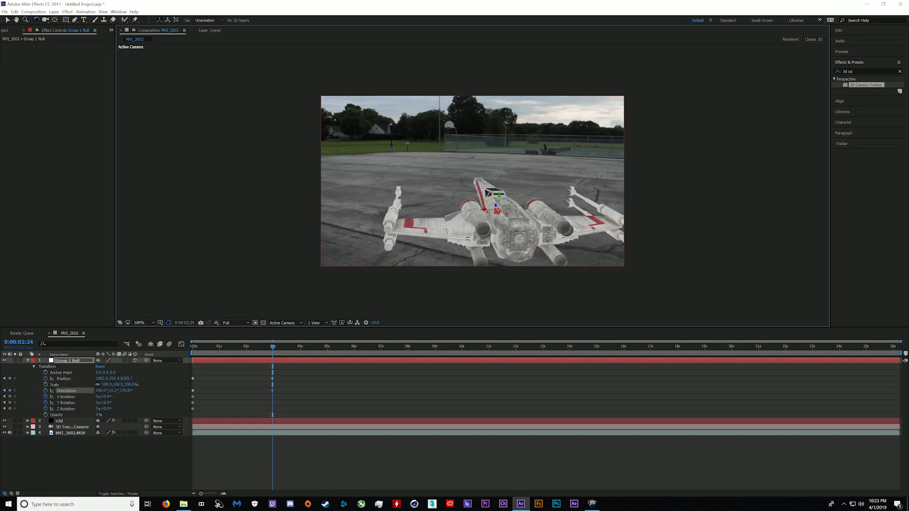
pyautogui.moveTo(496, 205); pyautogui.dragTo(496, 205)
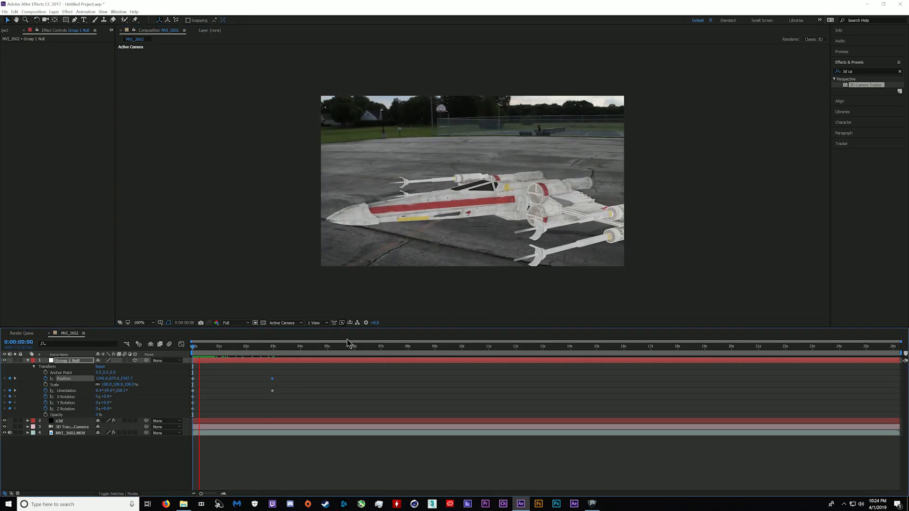
pyautogui.press('space')
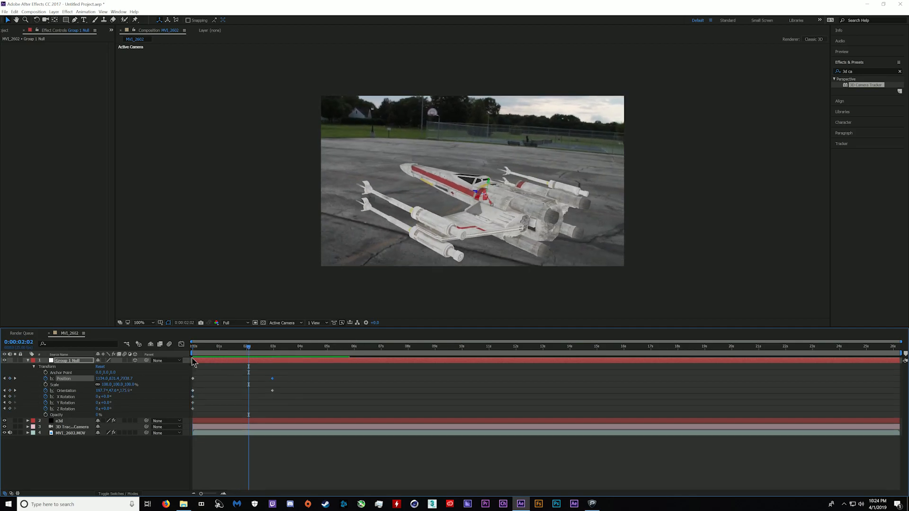
pyautogui.click(28, 420)
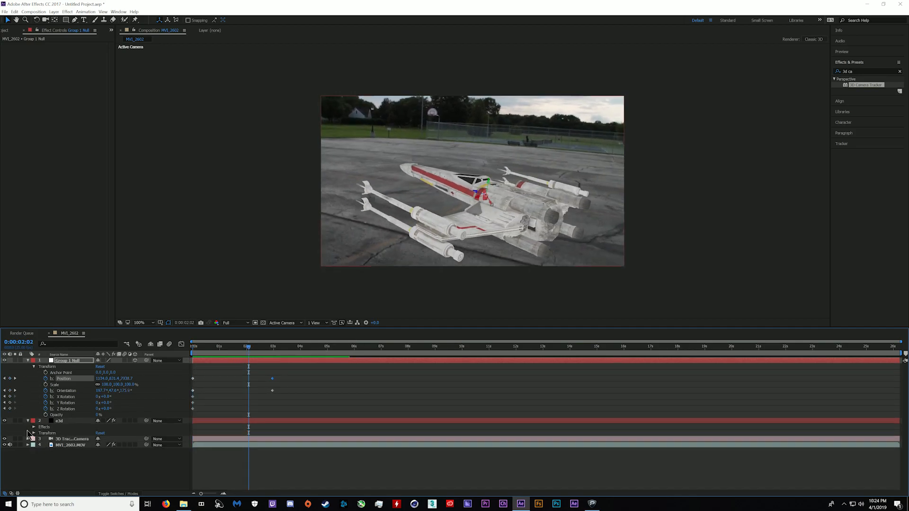
pyautogui.click(34, 428)
pyautogui.click(35, 428)
pyautogui.click(34, 433)
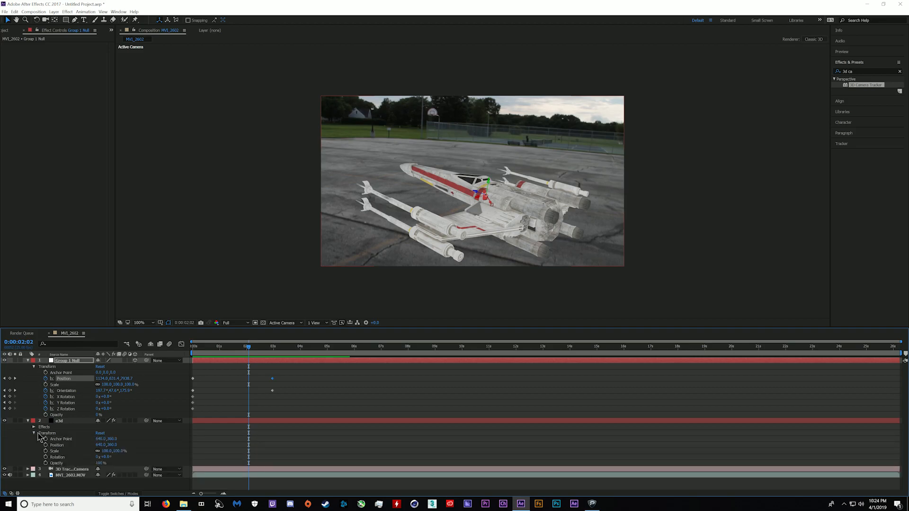
pyautogui.click(34, 433)
# Reveal the rotation values of Group 1's Aux Channel 1 in the e3d layer's Element effect
pyautogui.click(60, 422)
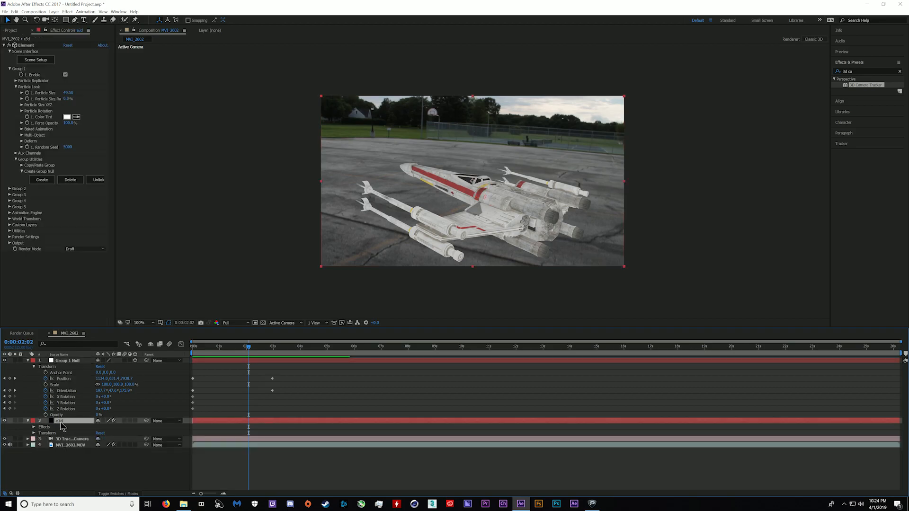
pyautogui.click(16, 154)
pyautogui.click(22, 159)
pyautogui.click(28, 195)
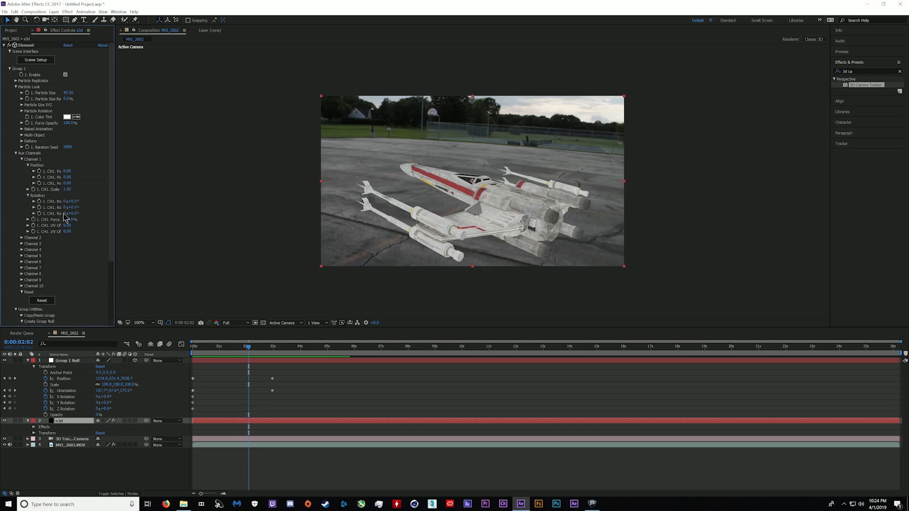
# Try out the third rotation value of Aux Channel 1 on the wings, and return it to 0°
pyautogui.moveTo(71, 213); pyautogui.dragTo(78, 213)
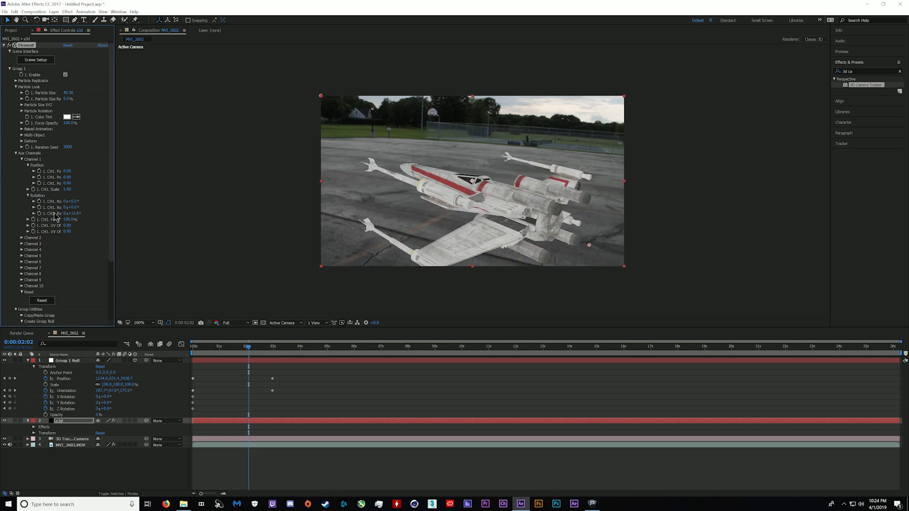
pyautogui.moveTo(78, 215); pyautogui.dragTo(74, 217)
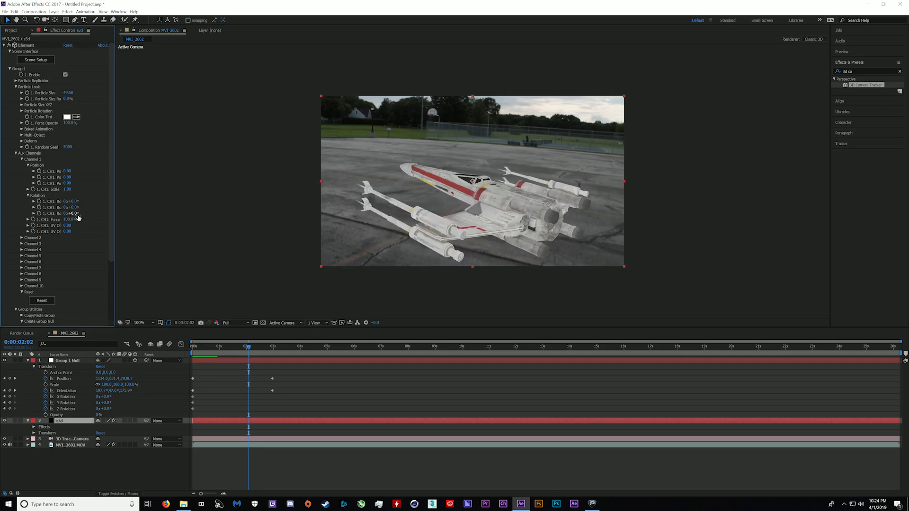
# Animate Aux Channel 1's third rotation value from 0° at the first frame to 9° at 0:00:02:24 to open the wings
pyautogui.moveTo(224, 349); pyautogui.dragTo(192, 350)
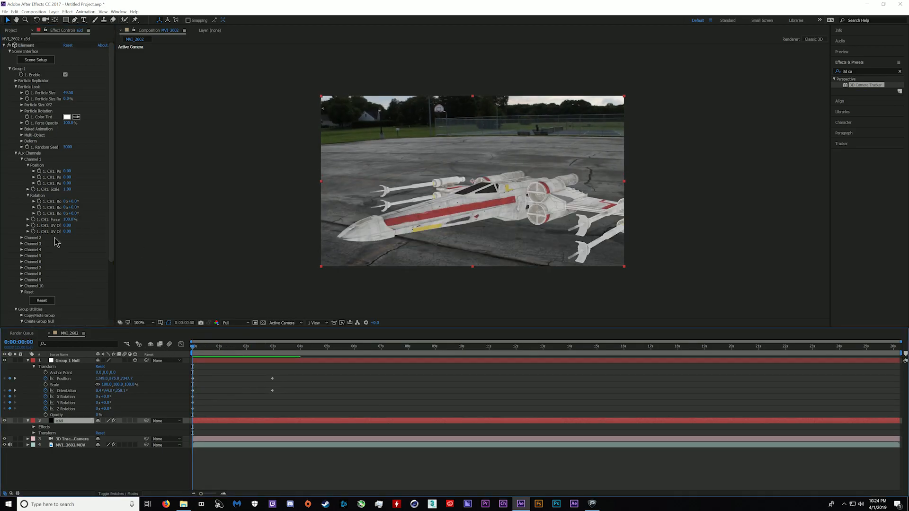
pyautogui.click(42, 218)
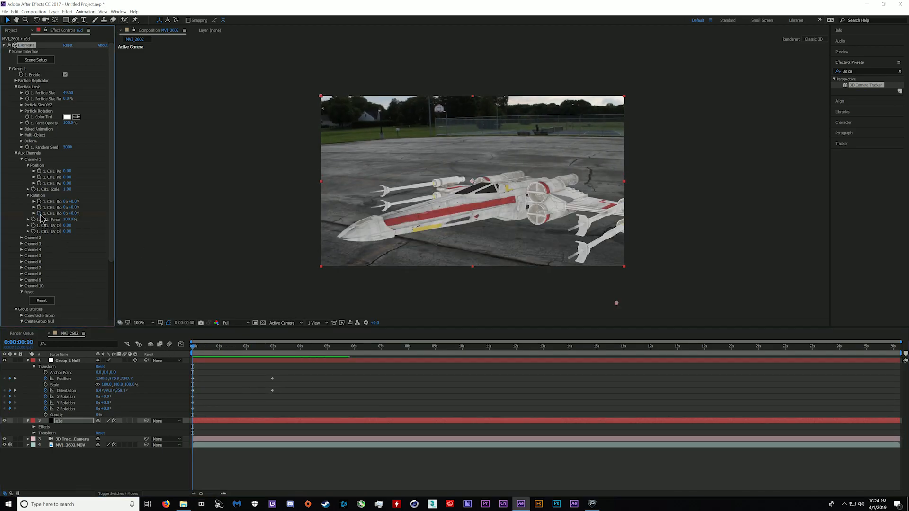
pyautogui.click(272, 348)
pyautogui.click(74, 214)
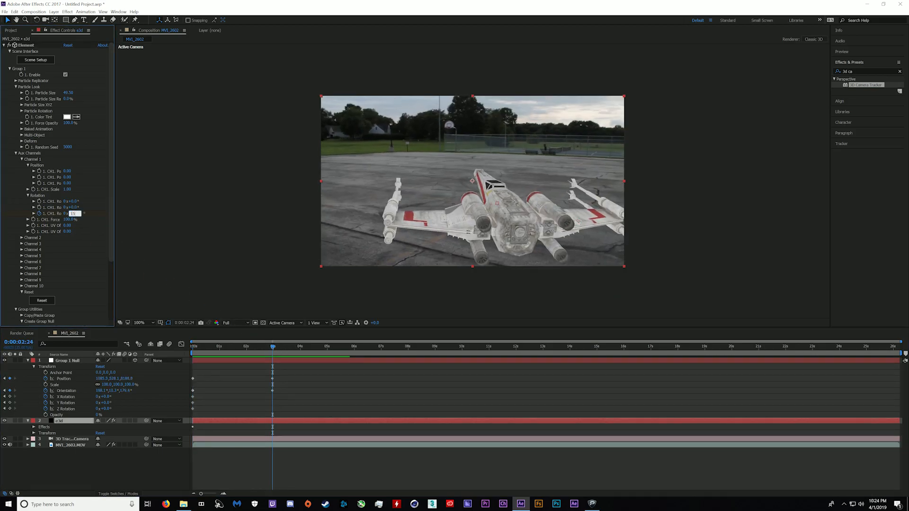
pyautogui.write('15')
pyautogui.press('Return')
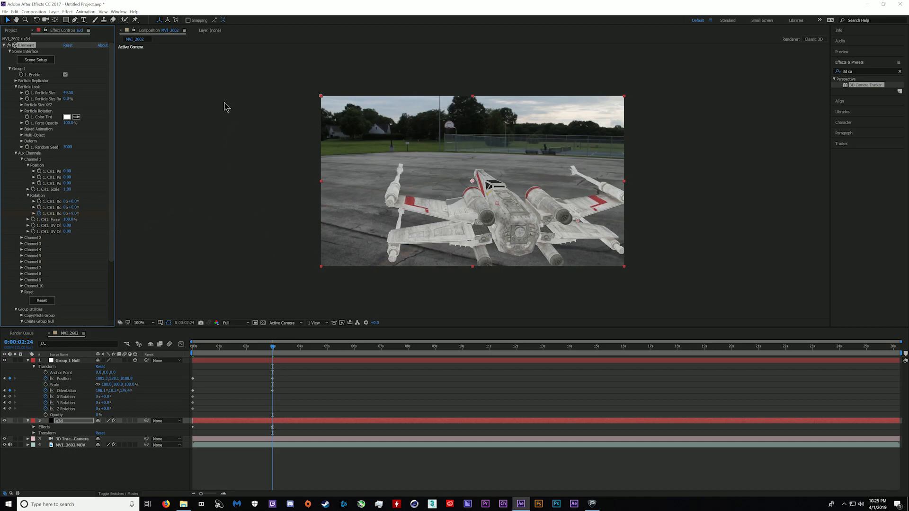
# At 0:00:06:00, try tilting the X-wing's nose upward, and move the Group 1 null up and far back so it flies out above the frame
pyautogui.moveTo(279, 353); pyautogui.dragTo(356, 355)
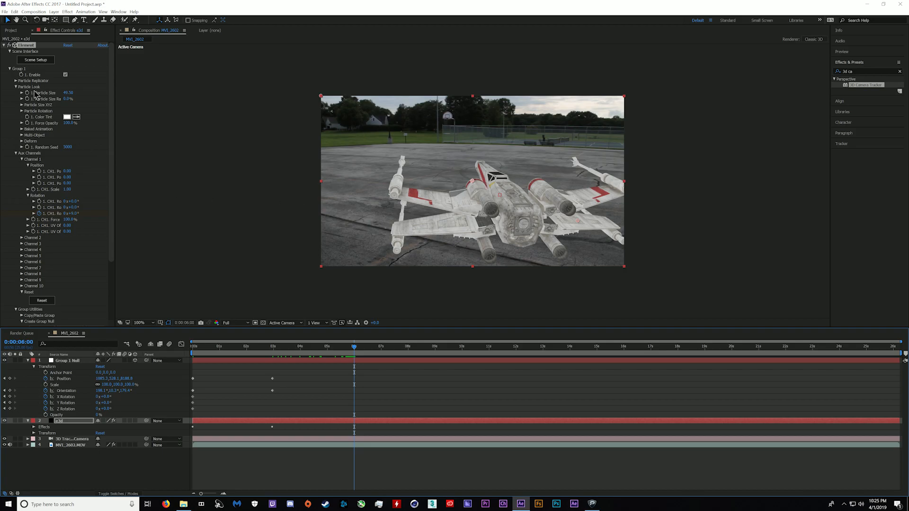
pyautogui.click(245, 362)
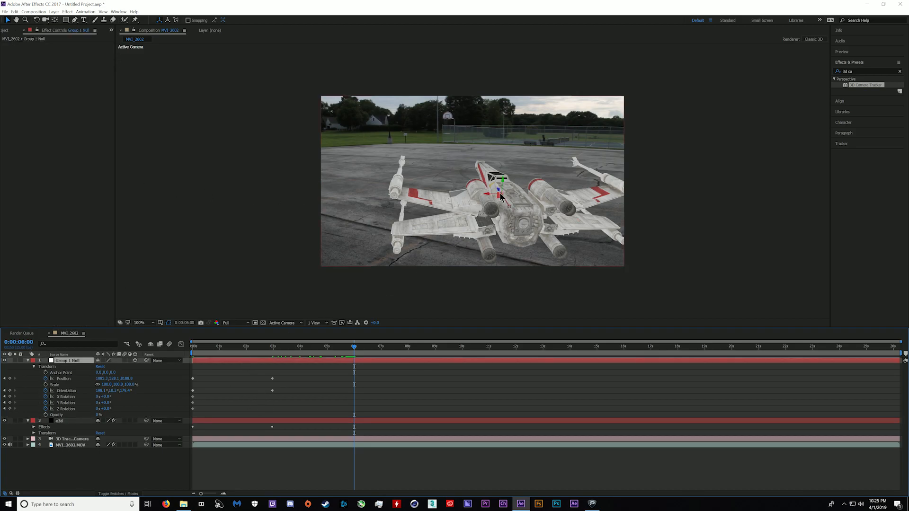
pyautogui.moveTo(498, 190); pyautogui.dragTo(453, 134)
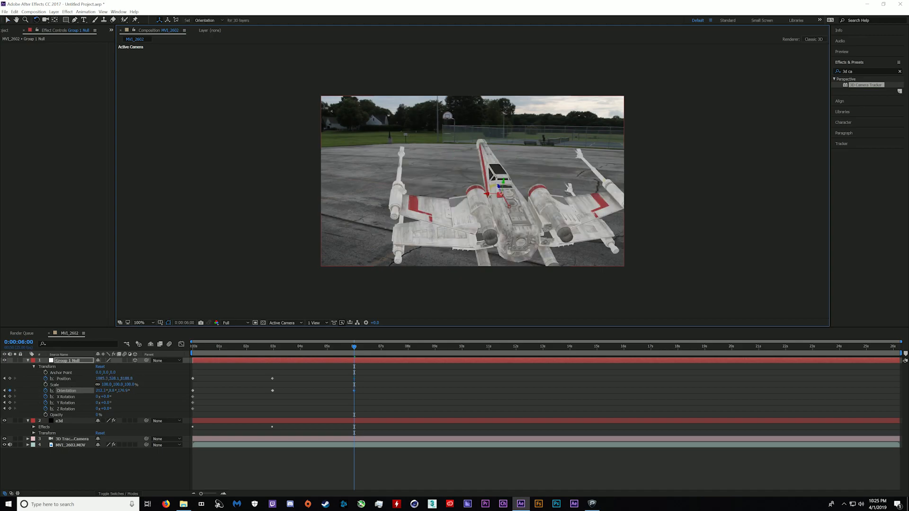
pyautogui.moveTo(487, 190); pyautogui.dragTo(489, 197)
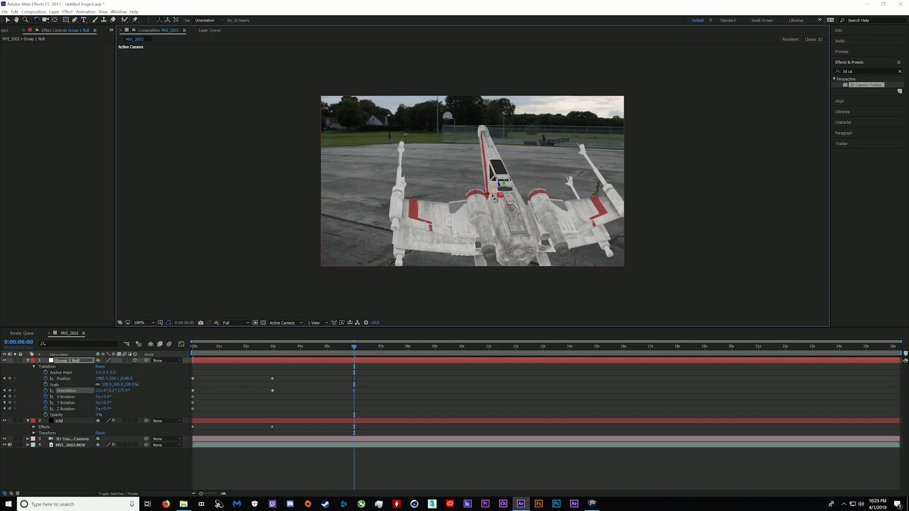
pyautogui.moveTo(493, 198); pyautogui.dragTo(491, 206)
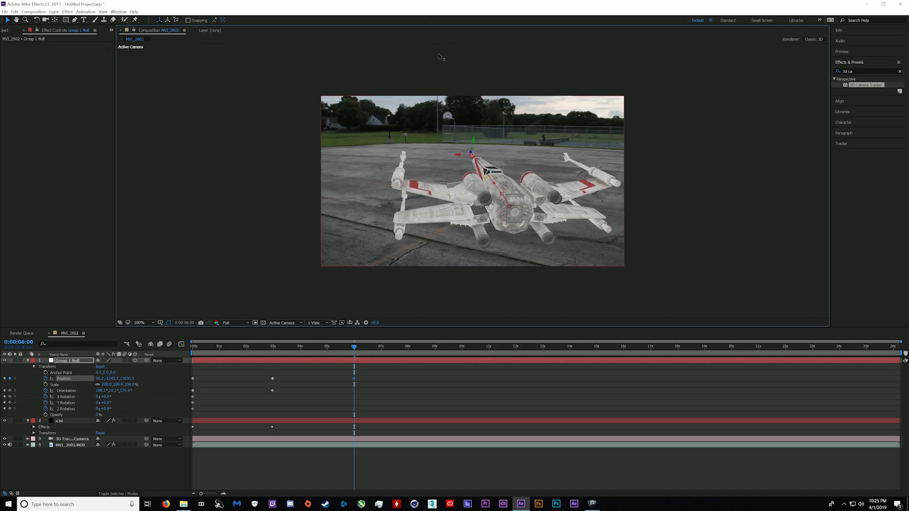
pyautogui.moveTo(439, 57); pyautogui.dragTo(450, 105)
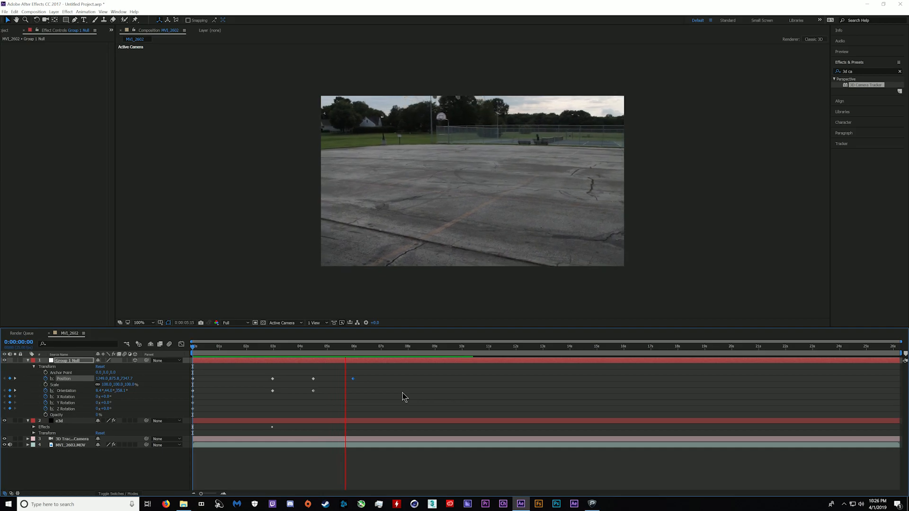
# Preview the flight and shift the Group 1 null's last position keyframe earlier to about 5.2 seconds
pyautogui.press('space')
pyautogui.moveTo(355, 381); pyautogui.dragTo(346, 380)
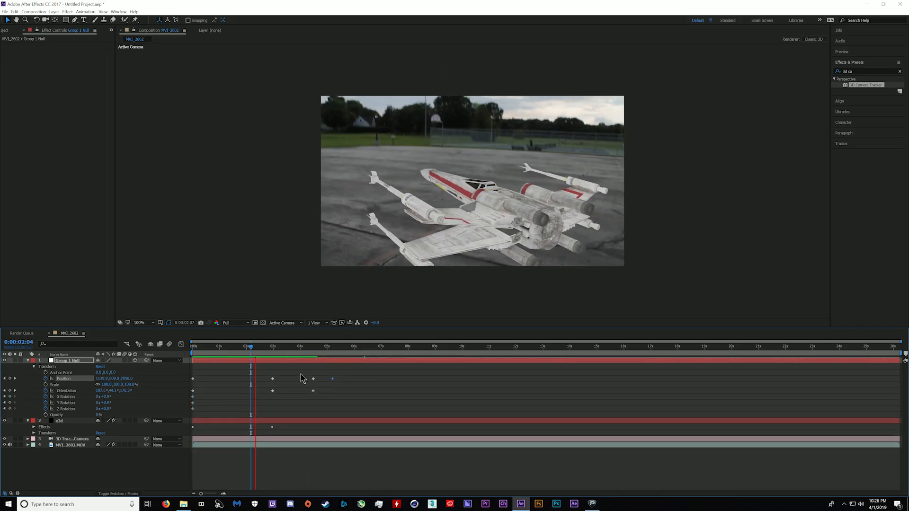
pyautogui.press('space')
# Duplicate the Group 1 null's position and orientation keyframes from 0:00:02:24 to 0:00:03:12 and preview the hover
pyautogui.moveTo(295, 347); pyautogui.dragTo(325, 354)
pyautogui.moveTo(289, 372); pyautogui.dragTo(265, 399)
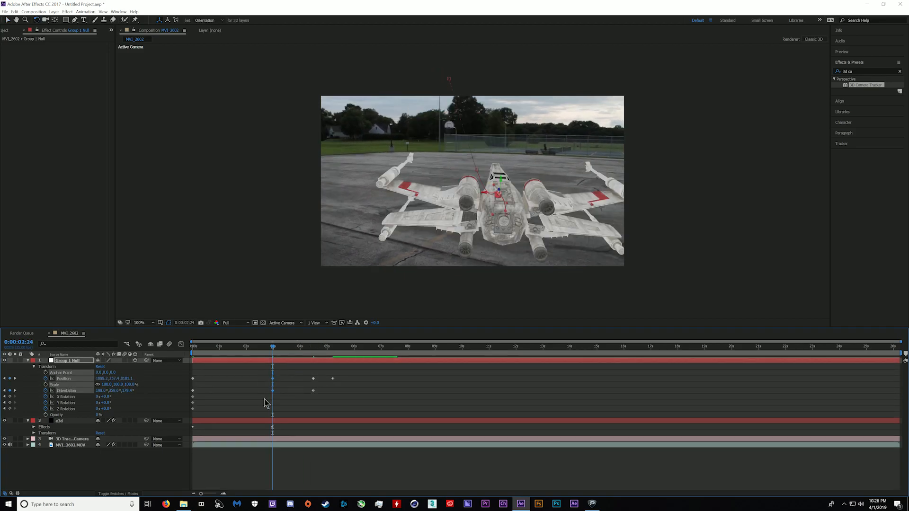
pyautogui.click(286, 352)
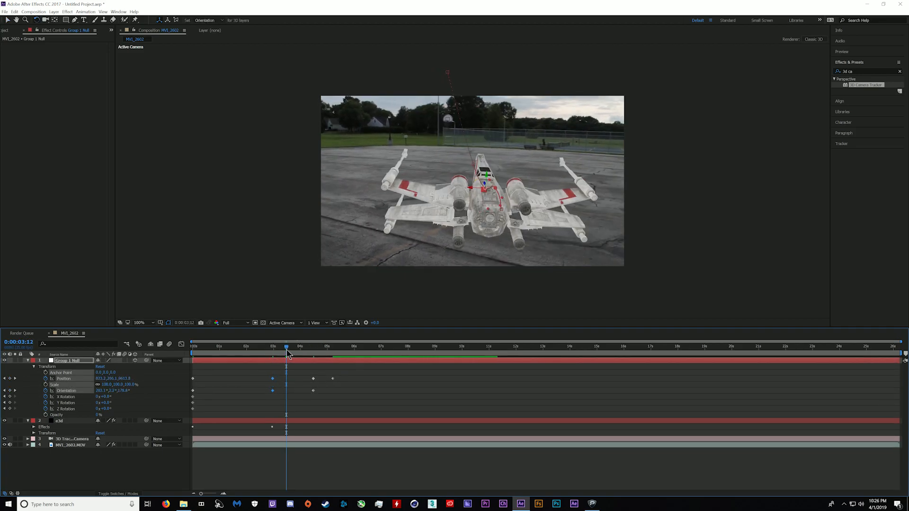
pyautogui.moveTo(287, 348); pyautogui.dragTo(253, 351)
pyautogui.press('space')
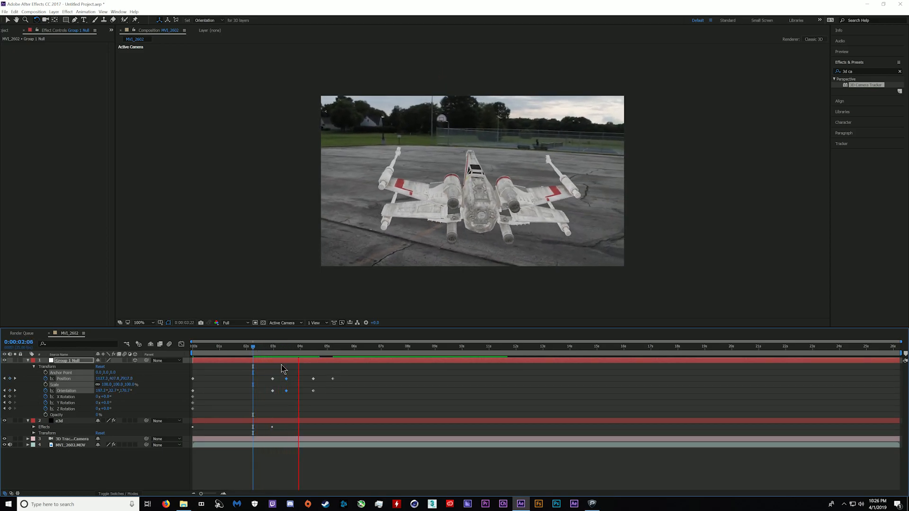
# Reveal the e3d layer's keyframes, retime the wing rotation to run from about 1.7 to 4.1 seconds, and preview it
pyautogui.moveTo(301, 352); pyautogui.dragTo(260, 434)
pyautogui.click(272, 431)
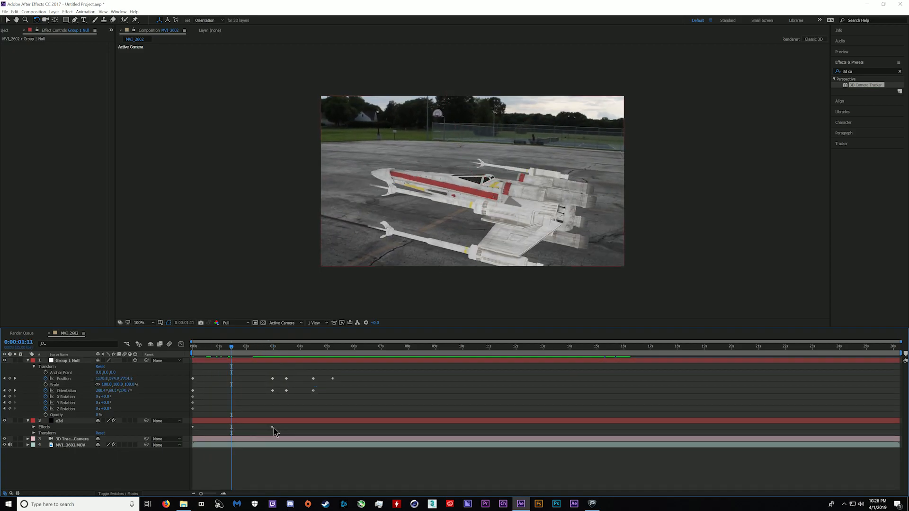
pyautogui.click(272, 423)
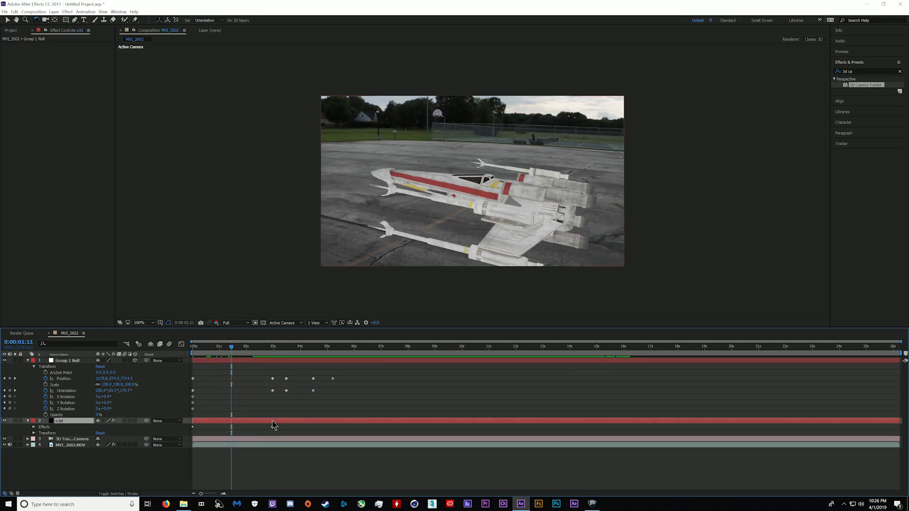
pyautogui.press('u')
pyautogui.moveTo(273, 433); pyautogui.dragTo(253, 433)
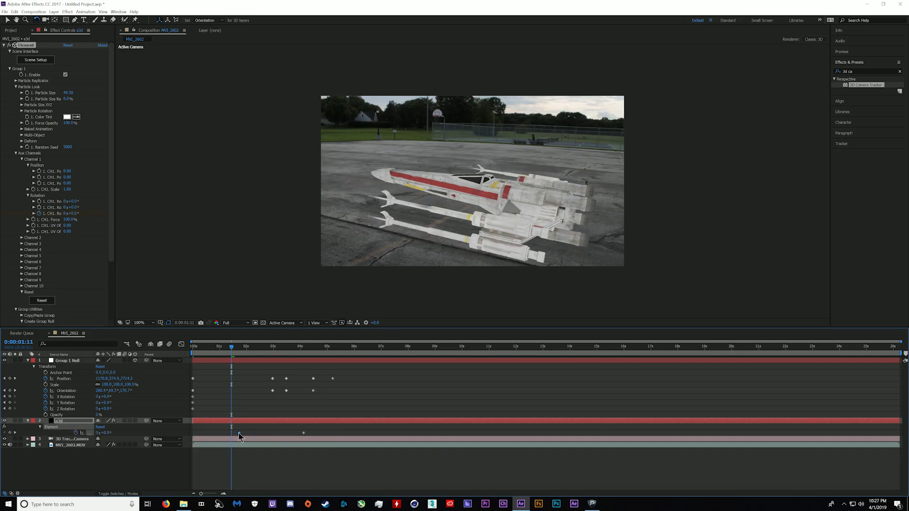
pyautogui.press('space')
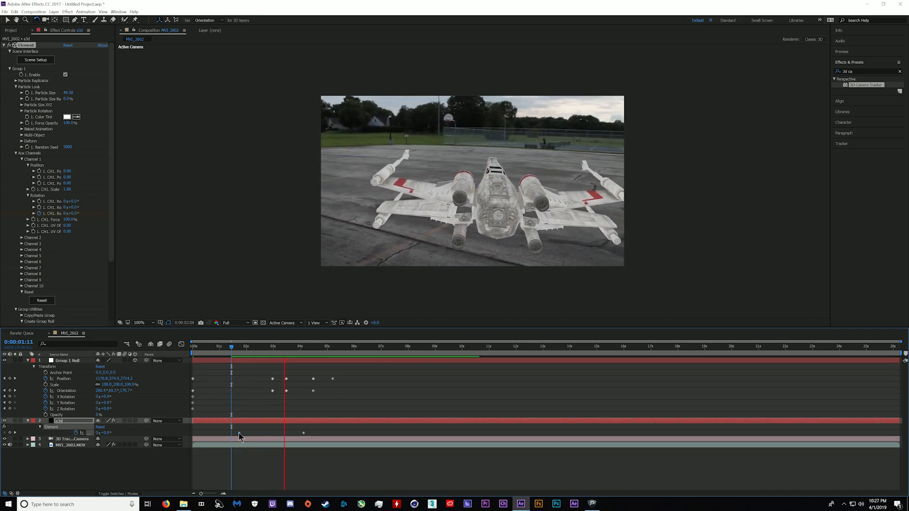
# At 0:00:03:12, lower the Group 1 null slightly so the X-wing drifts during its hover
pyautogui.moveTo(307, 350); pyautogui.dragTo(283, 350)
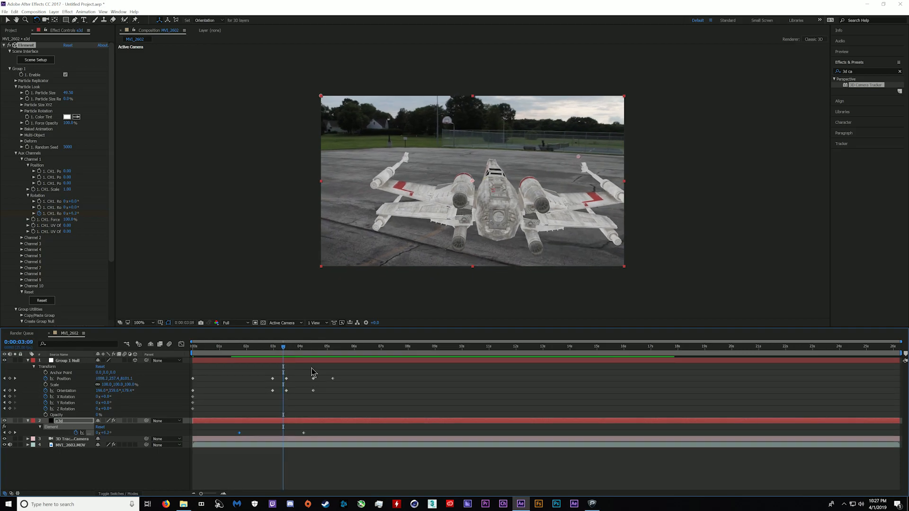
pyautogui.click(314, 362)
pyautogui.moveTo(284, 353); pyautogui.dragTo(286, 350)
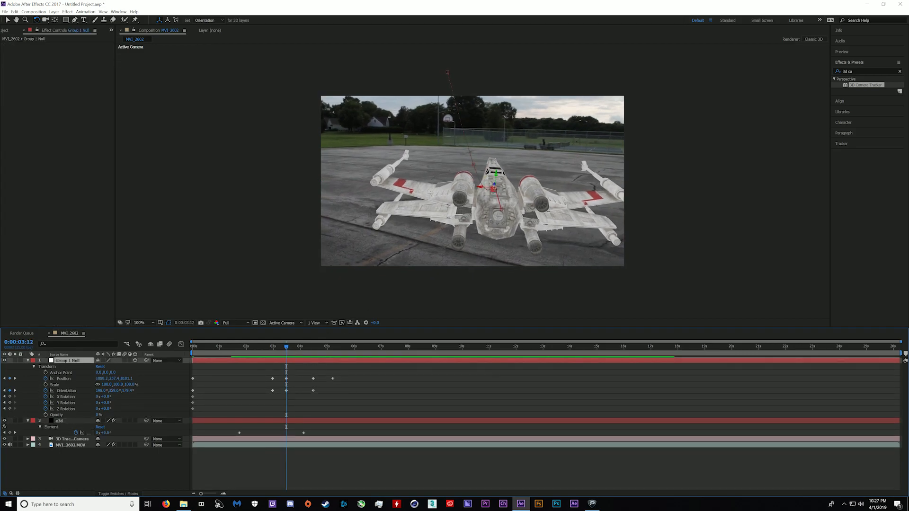
pyautogui.press('v')
pyautogui.moveTo(494, 175); pyautogui.dragTo(492, 249)
# Hold the Group 1 null's place above the frame with a position keyframe at 0:00:06:00, undoing the trial move to the right
pyautogui.click(373, 348)
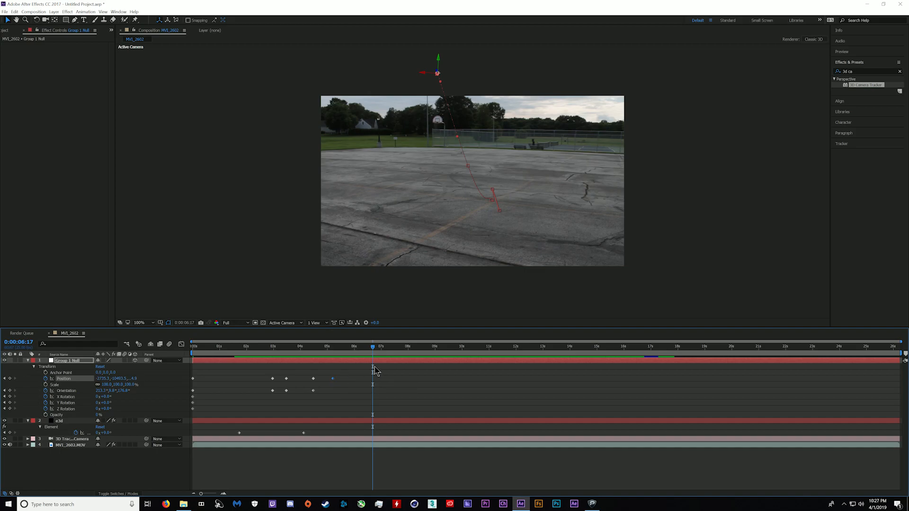
pyautogui.moveTo(373, 348); pyautogui.dragTo(356, 357)
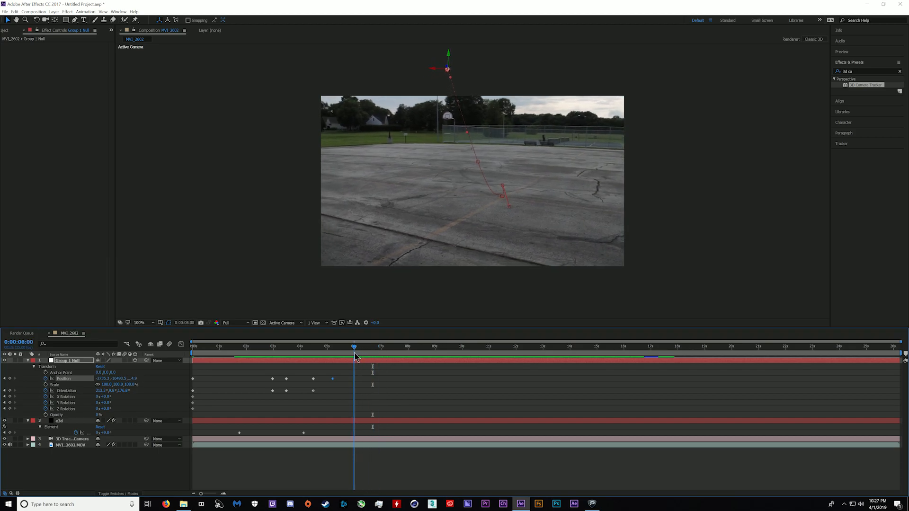
pyautogui.moveTo(447, 70); pyautogui.dragTo(646, 80)
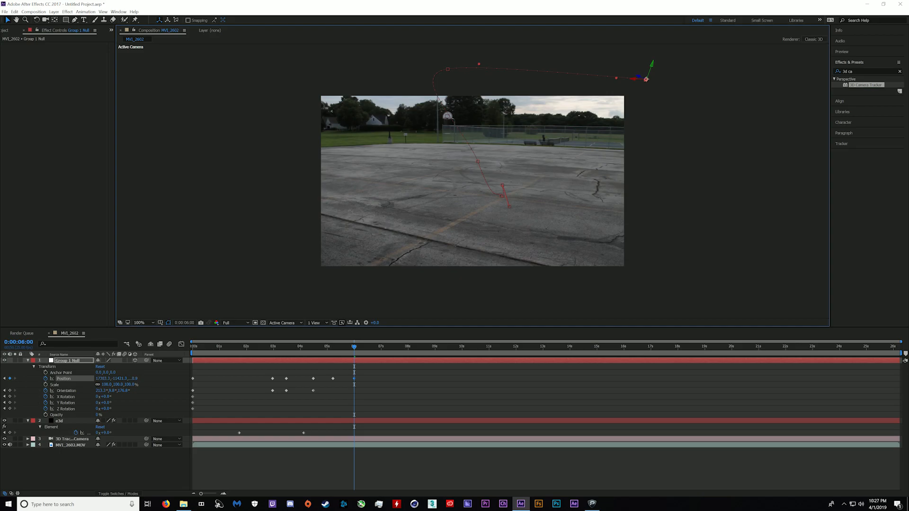
pyautogui.hotkey('ctrl', 'z')
# At 0:00:06:12, move the Group 1 null far to the right, beyond the edge of the frame
pyautogui.click(368, 353)
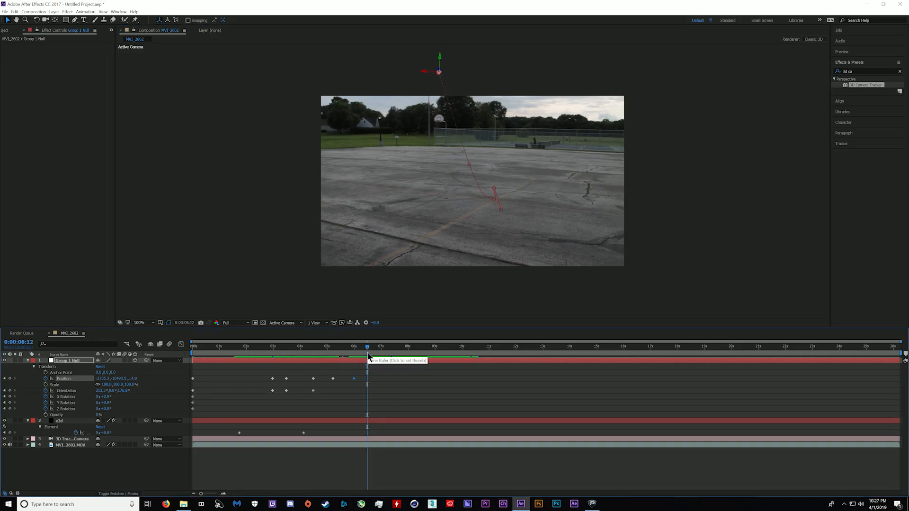
pyautogui.moveTo(429, 72); pyautogui.dragTo(908, 173)
pyautogui.click(382, 354)
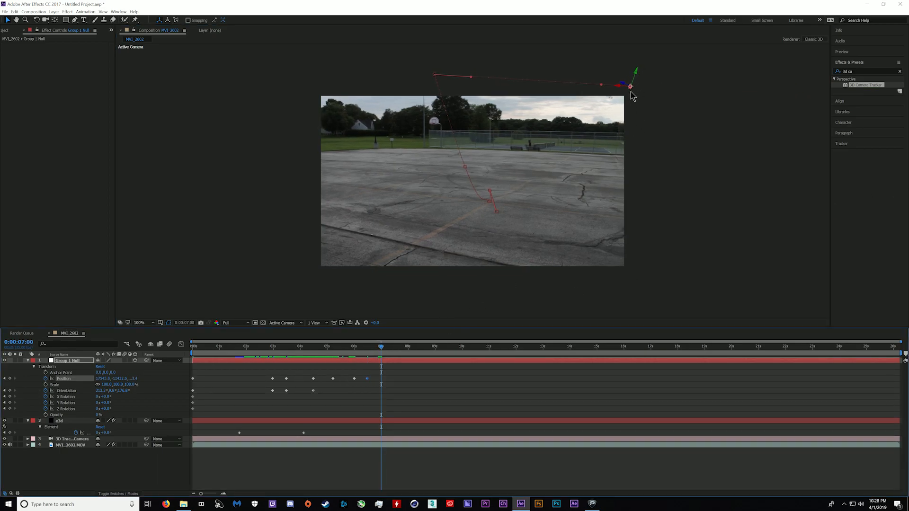
pyautogui.press('w')
pyautogui.moveTo(374, 361); pyautogui.dragTo(368, 351)
pyautogui.hotkey('ctrl', 'z')
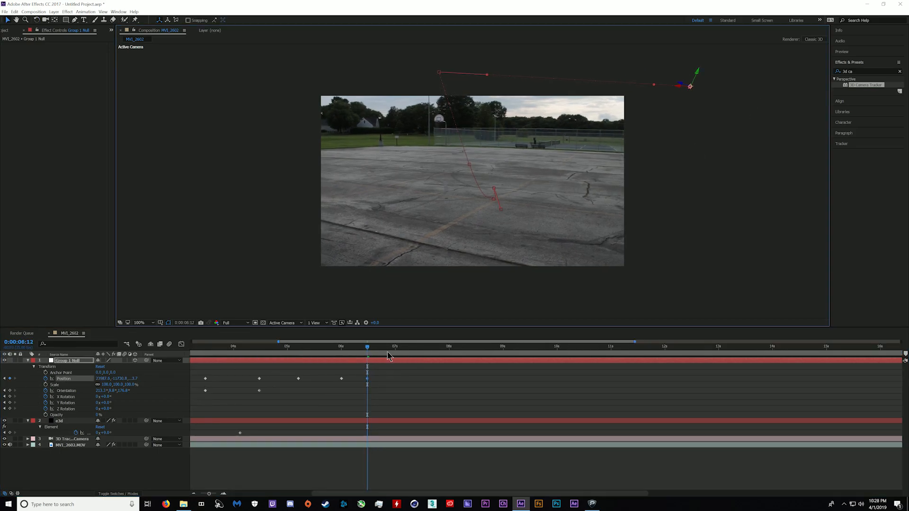
# Keyframe the null's position and orientation at 0:00:07:00 and 0:00:08:06 so the X-wing flies across the sky from right to left
pyautogui.moveTo(387, 356); pyautogui.dragTo(396, 353)
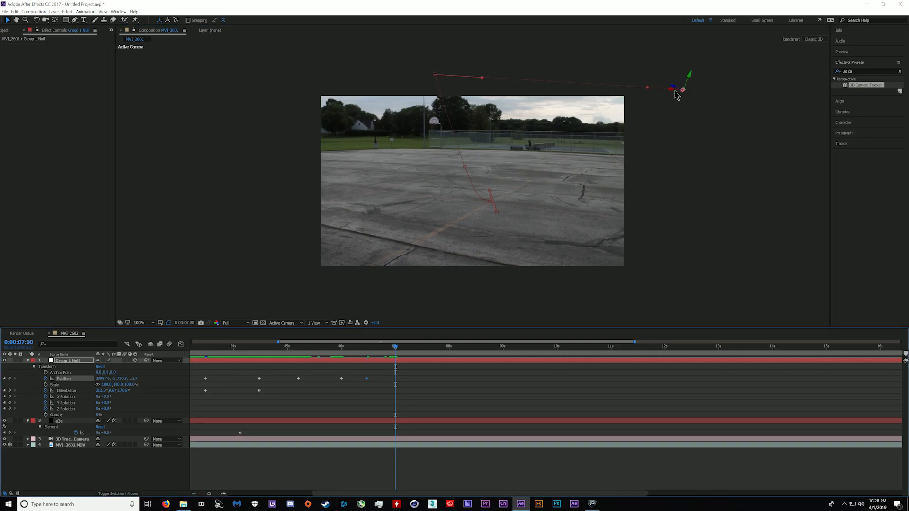
pyautogui.moveTo(676, 90); pyautogui.dragTo(689, 64)
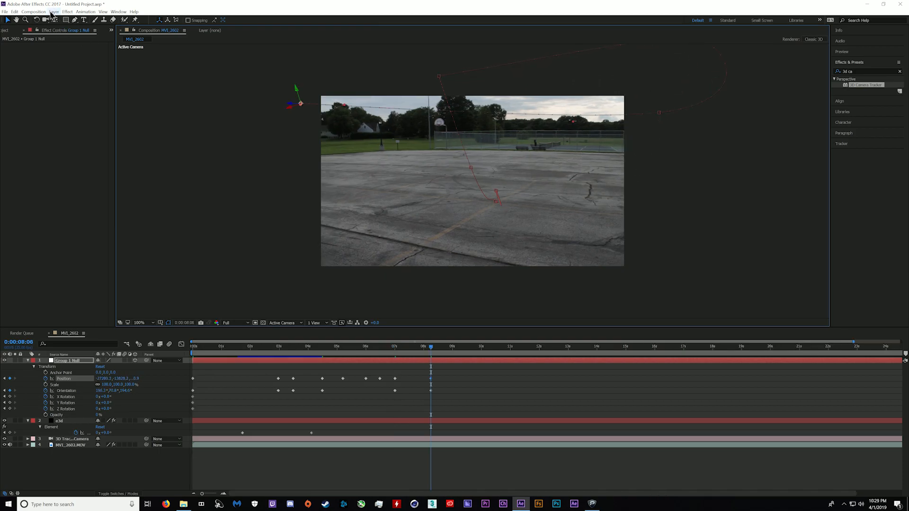
# Shorten the composition's duration to 9 seconds and preview the whole animation
pyautogui.click(33, 11)
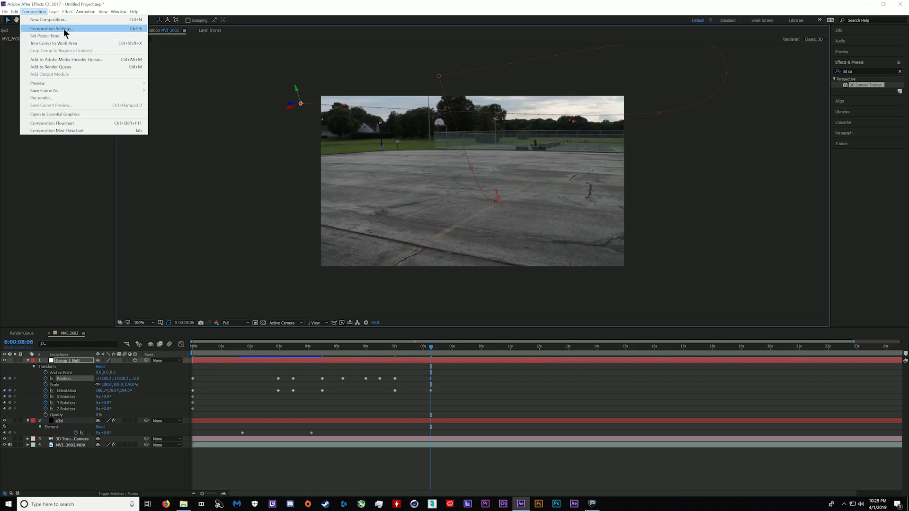
pyautogui.click(47, 26)
pyautogui.click(408, 278)
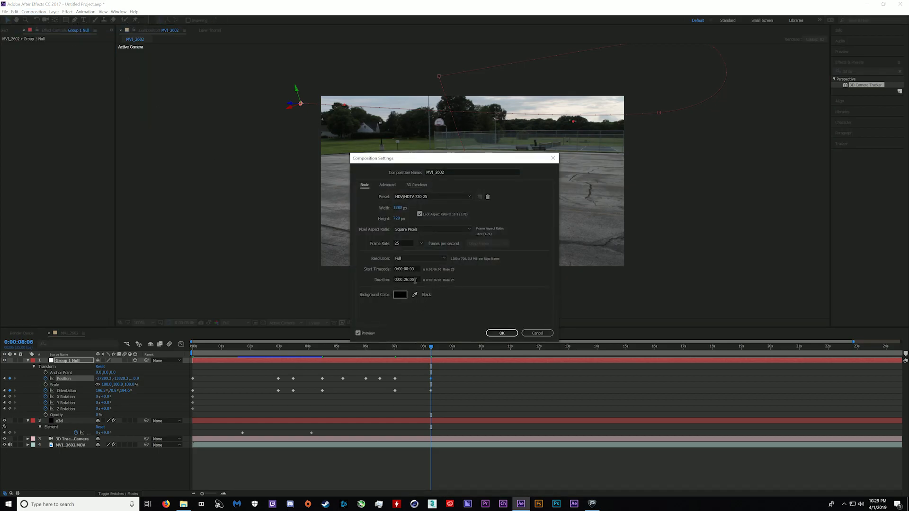
pyautogui.press('Return')
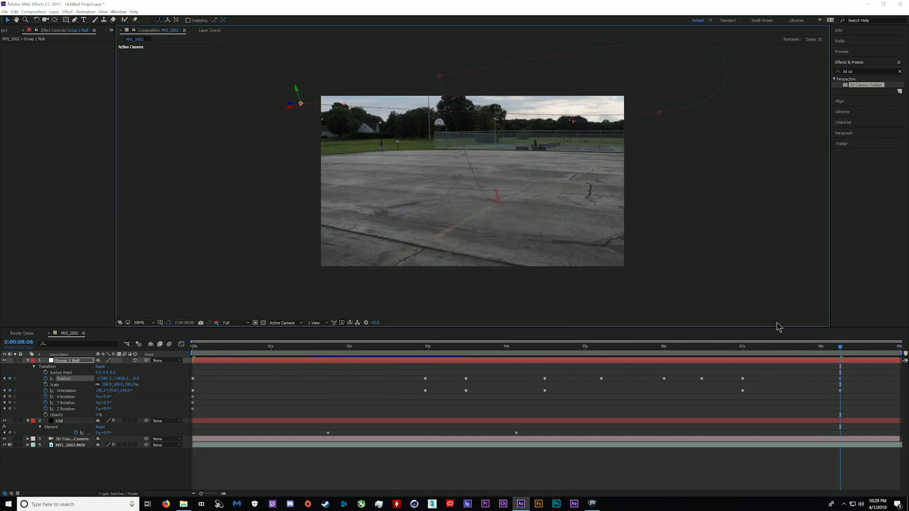
pyautogui.press('space')
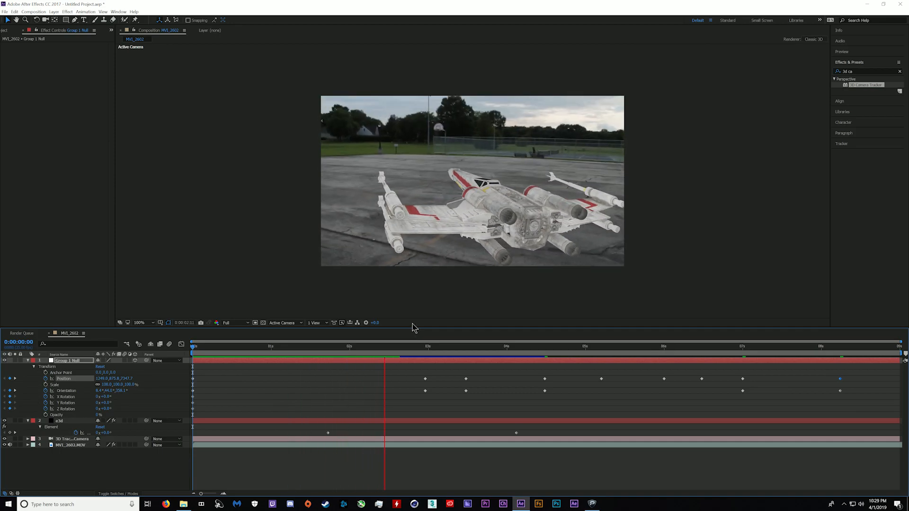
# At 0:00:04:19, adjust the Group 1 null's orientation to pitch the X-wing's nose further up, and preview the fly-off
pyautogui.click(533, 348)
pyautogui.moveTo(534, 350); pyautogui.dragTo(566, 352)
pyautogui.press('w')
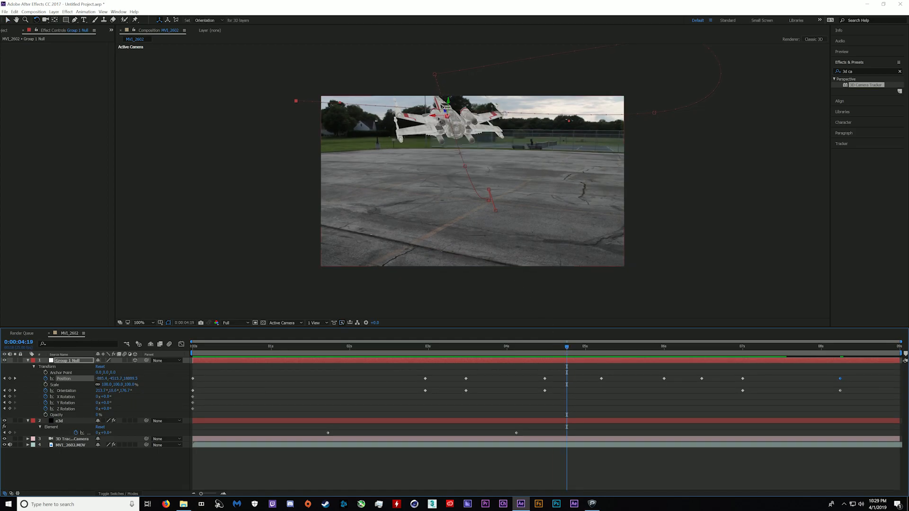
pyautogui.moveTo(445, 109); pyautogui.dragTo(443, 108)
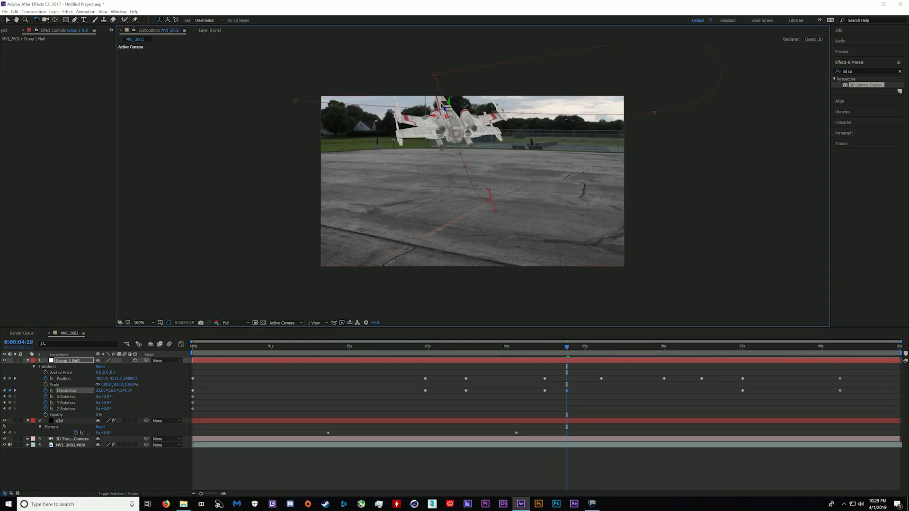
pyautogui.press('space')
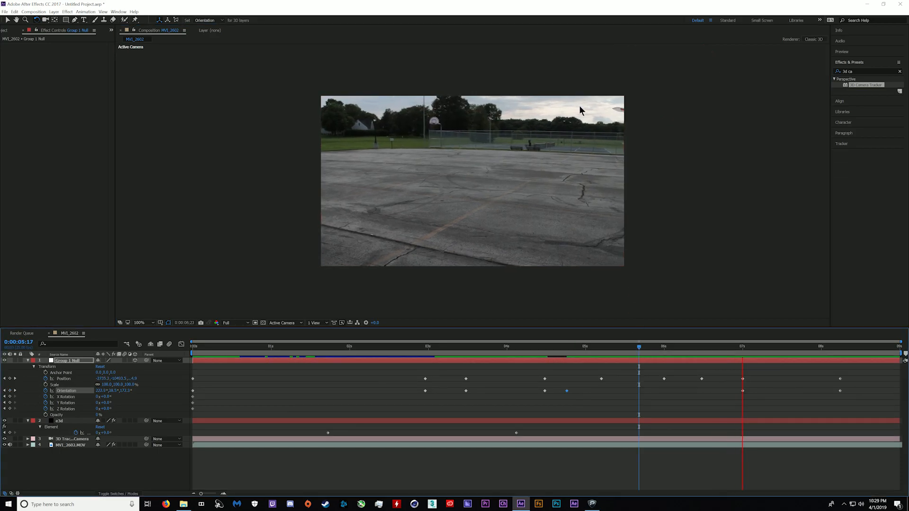
# Stop the preview, return to the start of the composition, and set the e3d layer's Element render mode to Full Render
pyautogui.press('space')
pyautogui.moveTo(730, 346); pyautogui.dragTo(38, 377)
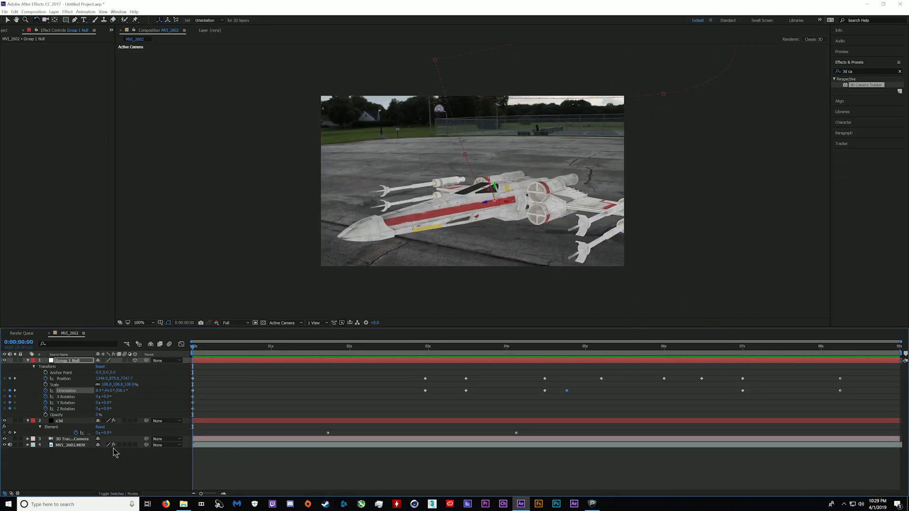
pyautogui.click(62, 421)
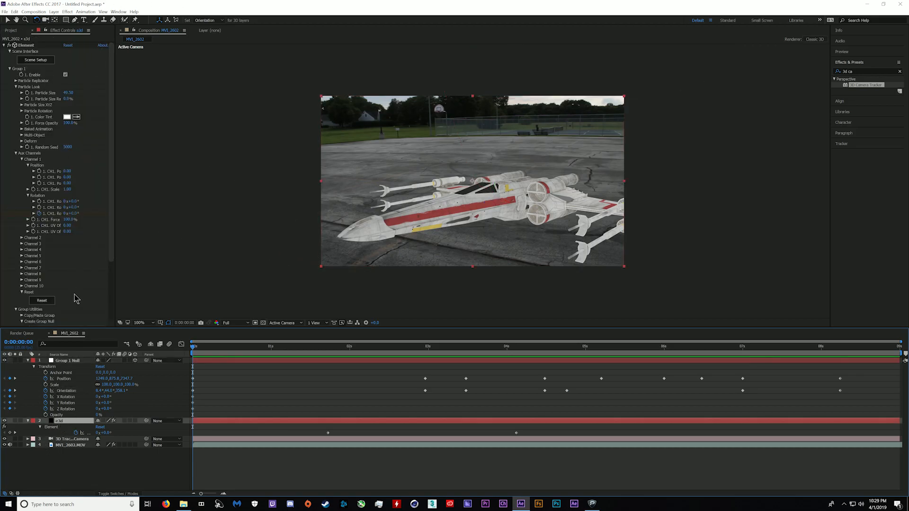
pyautogui.scroll(-4, 76, 305)
pyautogui.click(83, 324)
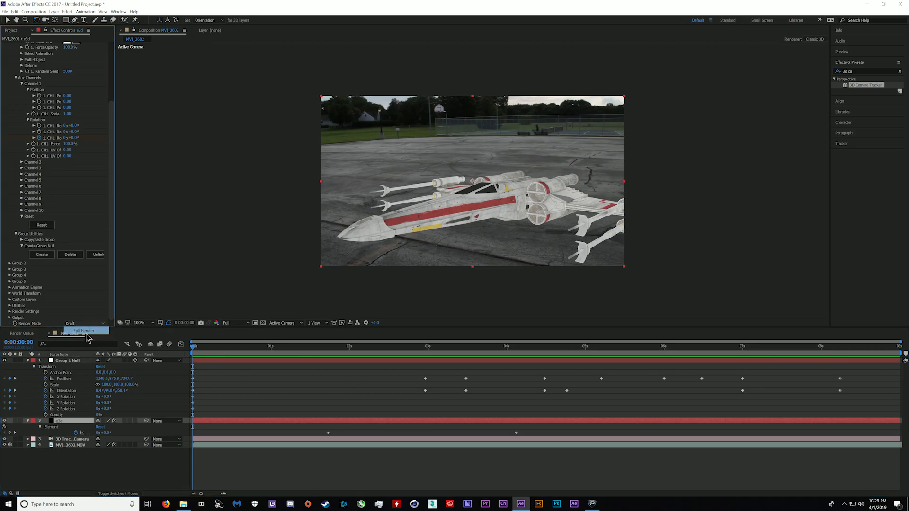
pyautogui.click(79, 330)
# Change the supersampling level in the Element effect's output settings
pyautogui.click(9, 317)
pyautogui.scroll(-5, 11, 323)
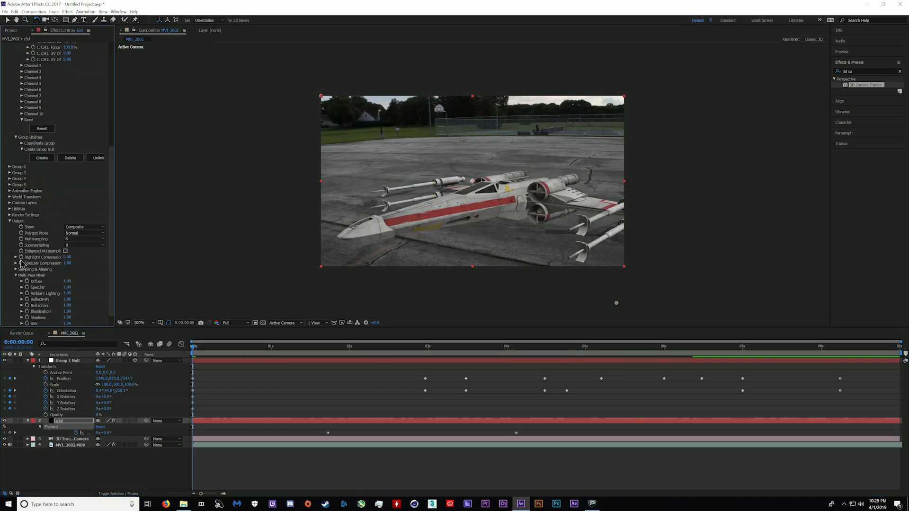
pyautogui.click(80, 244)
pyautogui.click(76, 258)
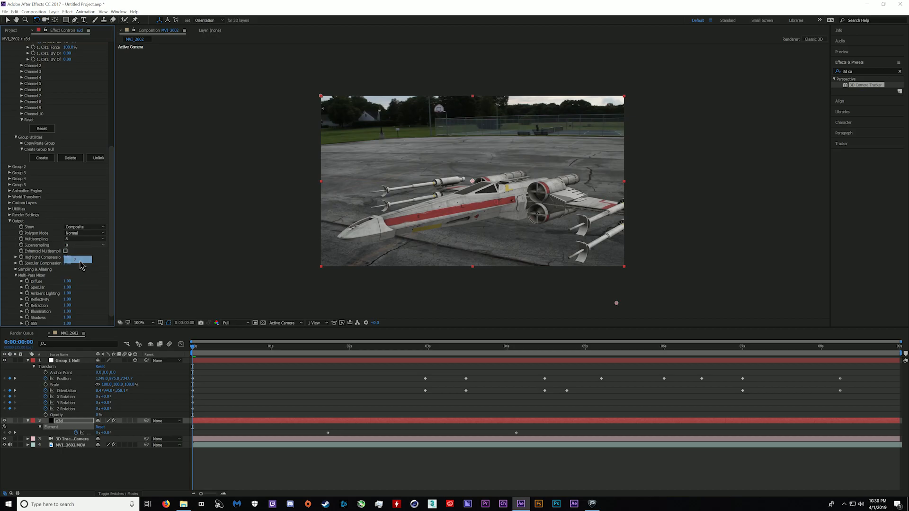
pyautogui.click(9, 221)
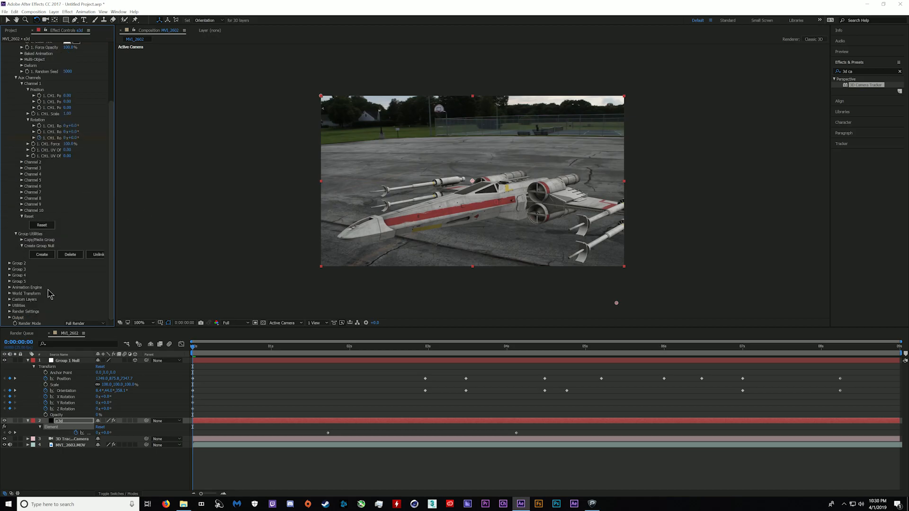
# Enable ambient occlusion in the Element effect's render settings
pyautogui.scroll(4, 102, 167)
pyautogui.scroll(-4, 88, 238)
pyautogui.click(10, 312)
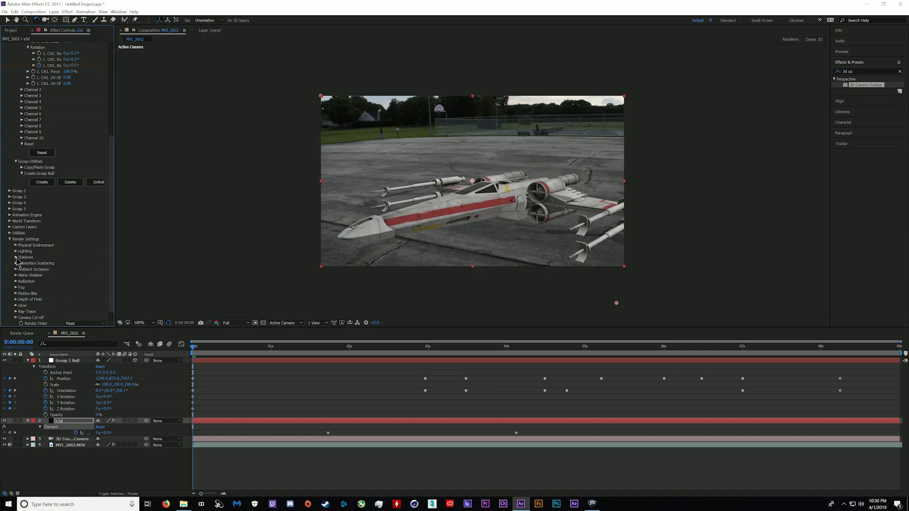
pyautogui.scroll(-3, 70, 284)
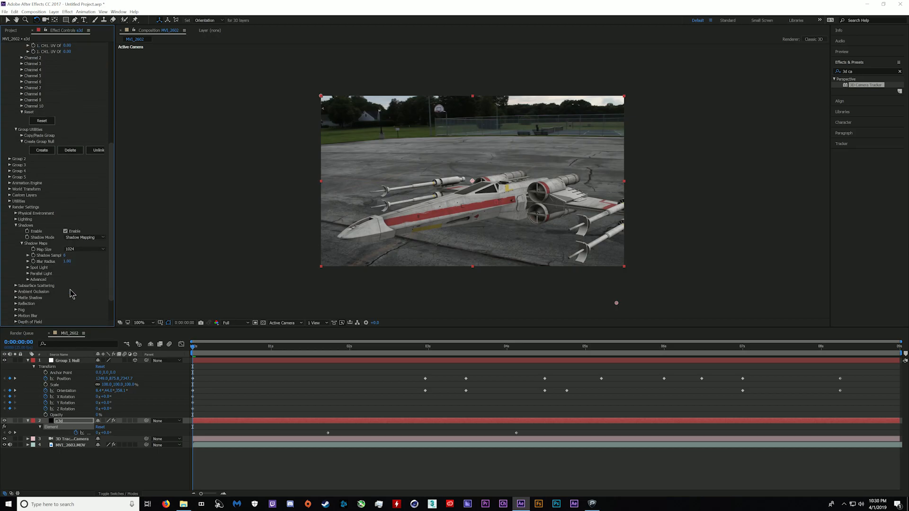
pyautogui.click(16, 260)
pyautogui.scroll(-1, 16, 261)
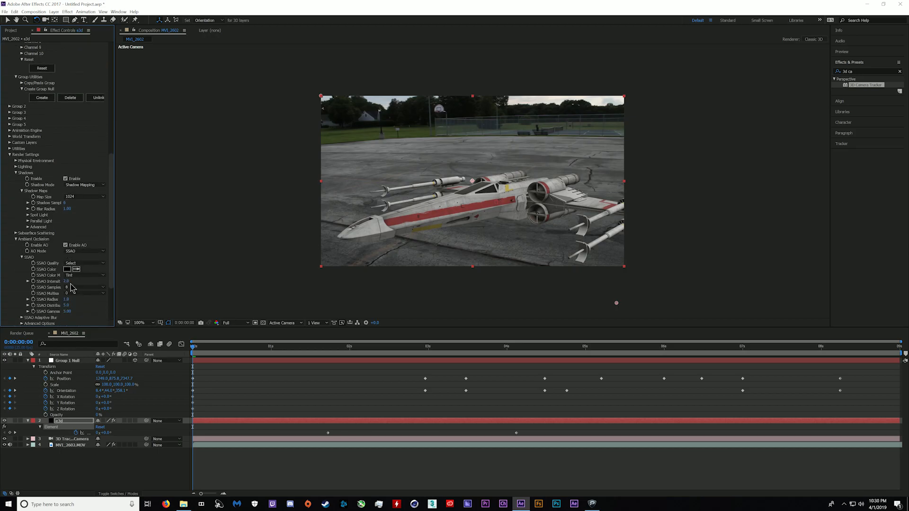
# Save the project as "Tut x wing" in the AE saves folder on Disk2 (F:)
pyautogui.hotkey('ctrl', 's')
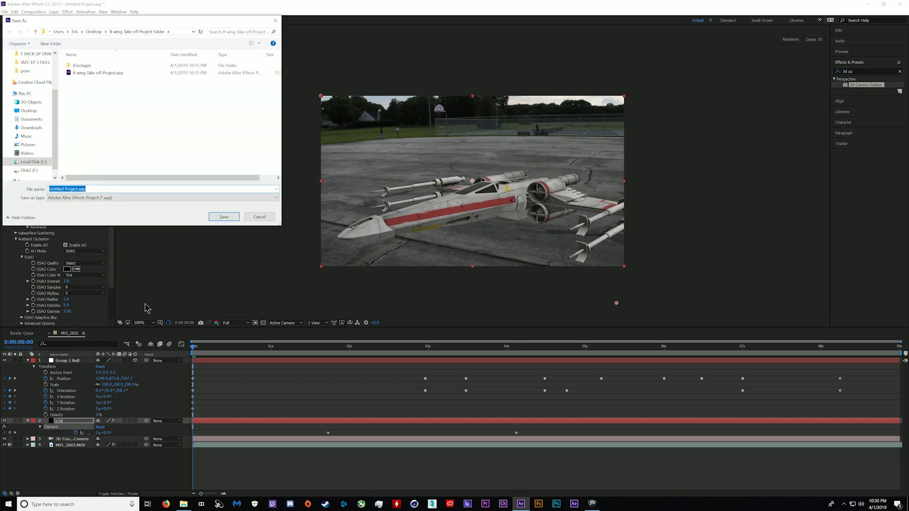
pyautogui.click(30, 170)
pyautogui.moveTo(281, 225); pyautogui.dragTo(278, 200)
pyautogui.doubleClick(81, 80)
pyautogui.write('Tut x wing')
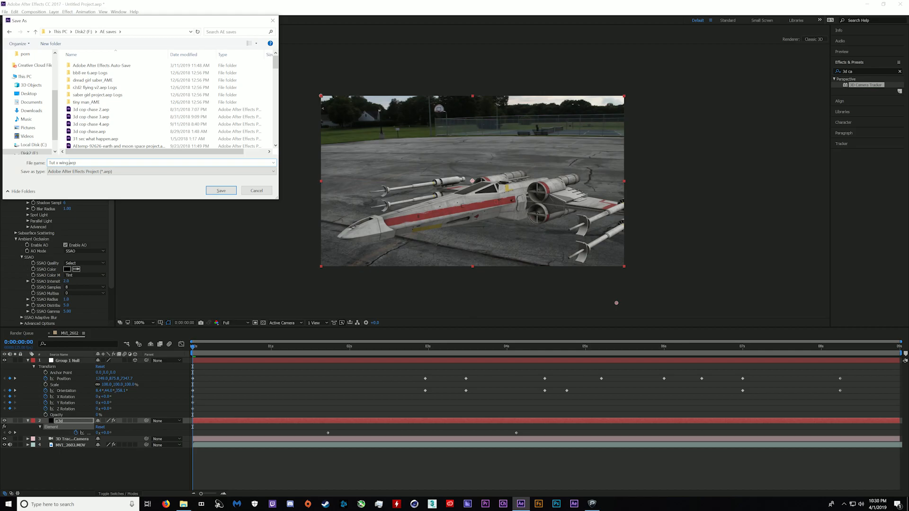
pyautogui.press('Return')
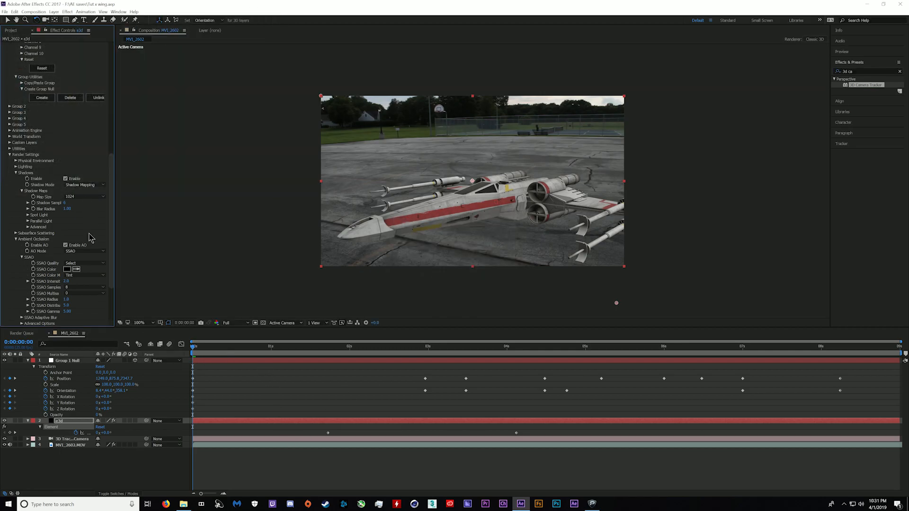
# Try the Ray-Traced mode for Element's ambient occlusion, and undo the change
pyautogui.scroll(-3, 91, 237)
pyautogui.click(86, 220)
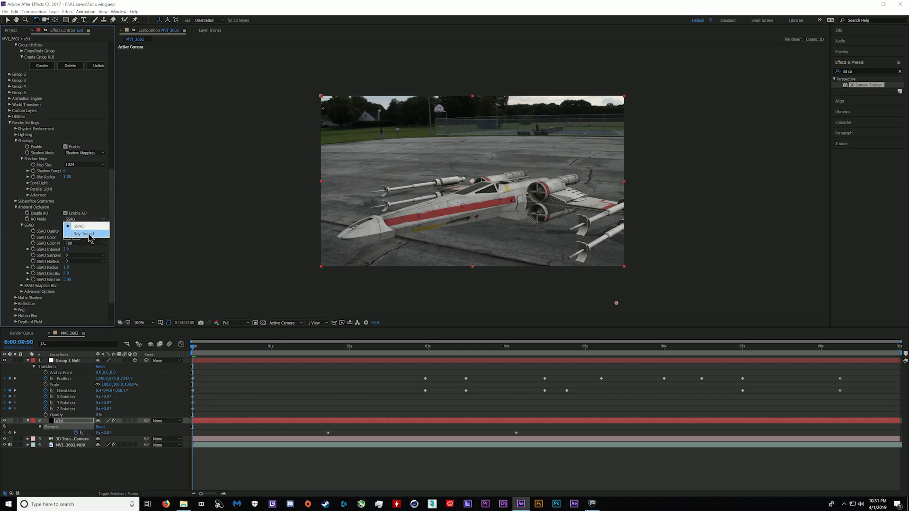
pyautogui.click(84, 233)
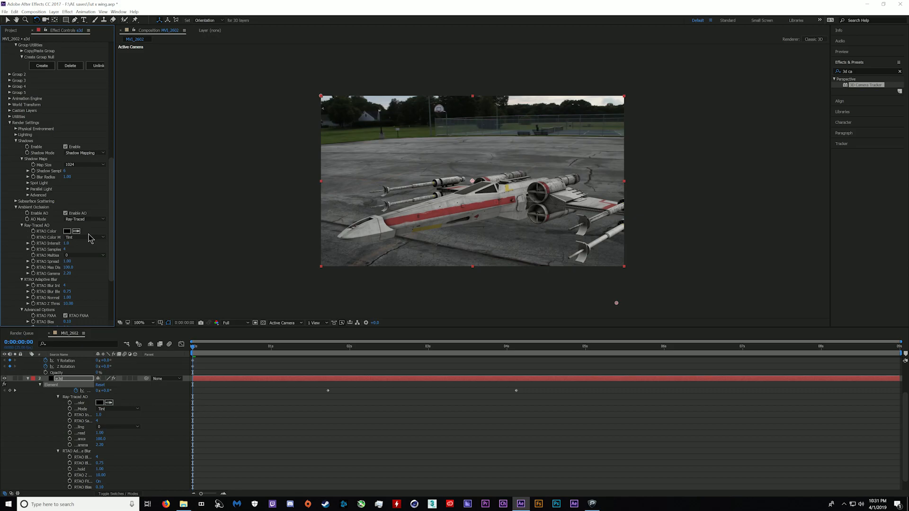
pyautogui.hotkey('ctrl', 'z')
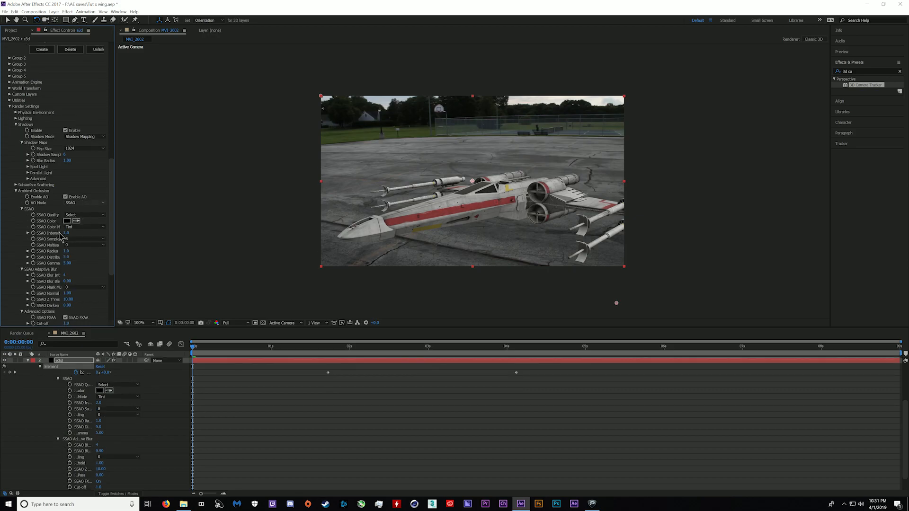
# Set the SSAO intensity to 50, the SSAO multisampling to 2 and the SSAO radius to about 7.8
pyautogui.moveTo(68, 233); pyautogui.dragTo(185, 235)
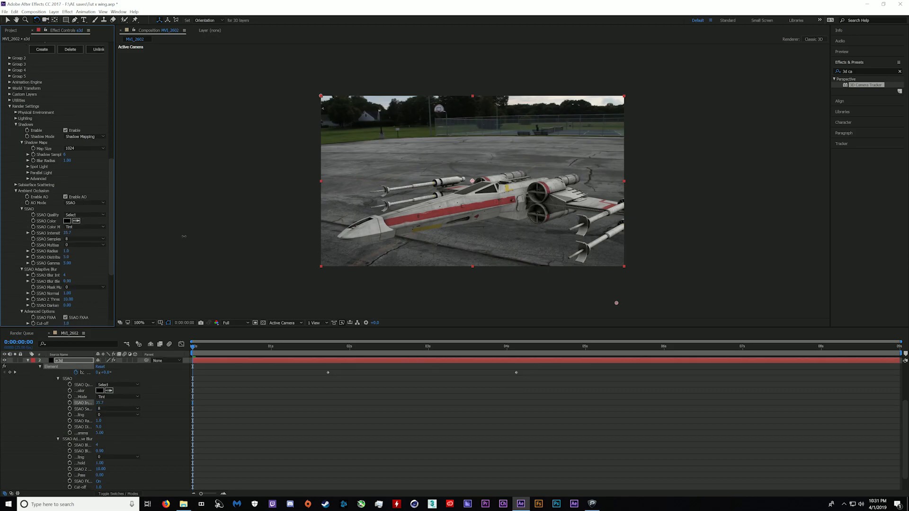
pyautogui.click(84, 245)
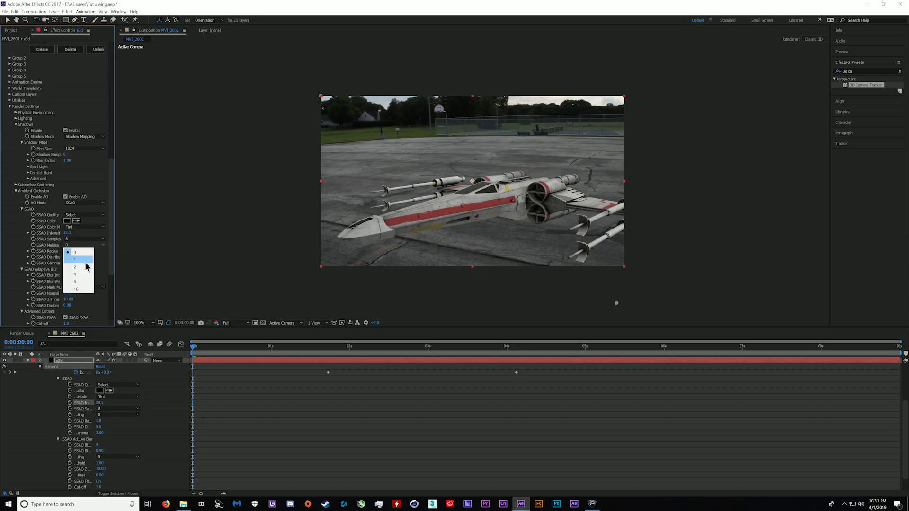
pyautogui.click(79, 257)
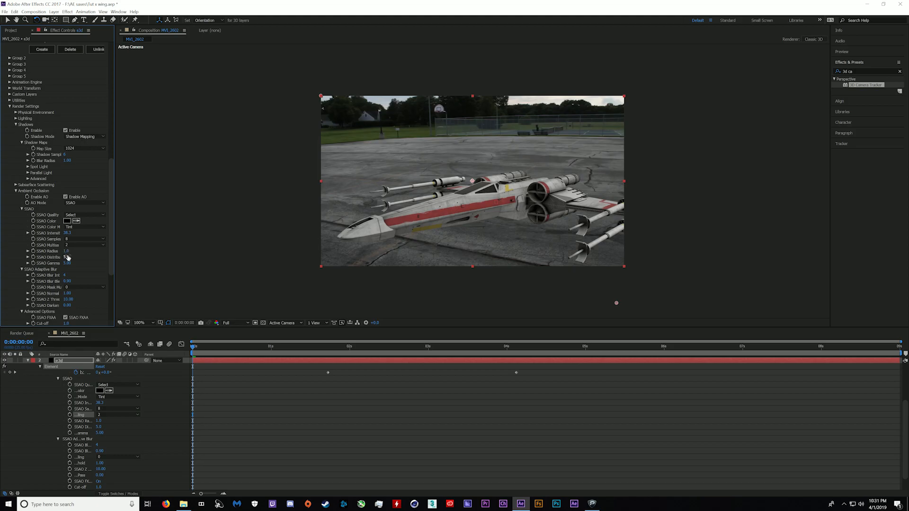
pyautogui.moveTo(74, 252); pyautogui.dragTo(154, 255)
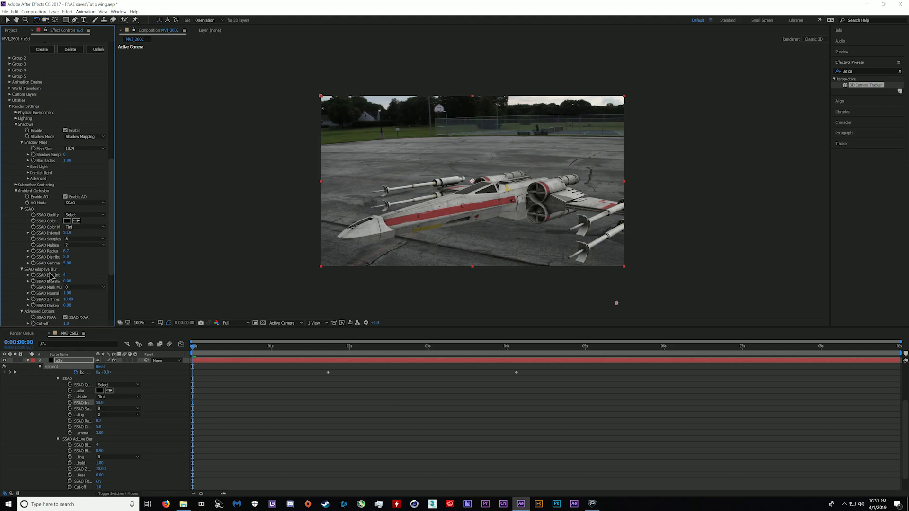
pyautogui.moveTo(65, 251); pyautogui.dragTo(77, 251)
pyautogui.scroll(-3, 52, 303)
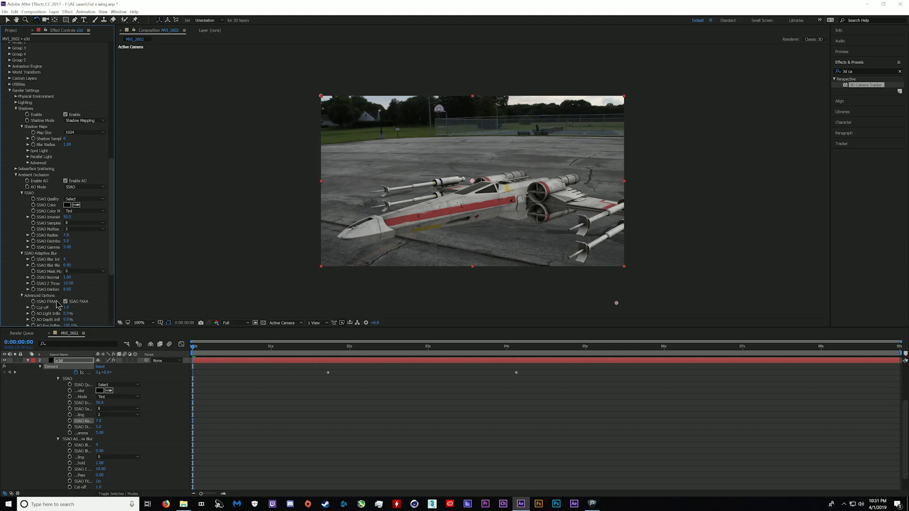
# Enable Glow in the Element effect's render settings
pyautogui.scroll(1, 16, 263)
pyautogui.click(16, 281)
pyautogui.click(16, 281)
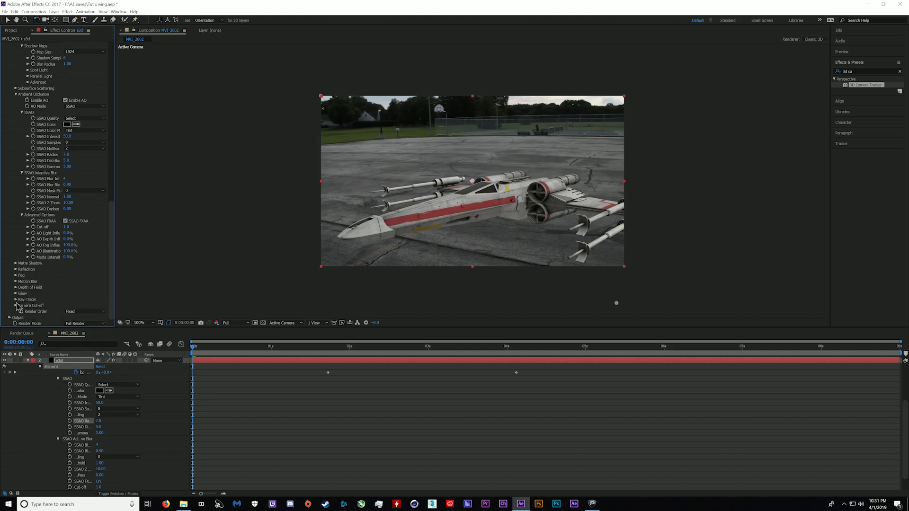
pyautogui.click(15, 287)
pyautogui.click(15, 287)
pyautogui.click(16, 299)
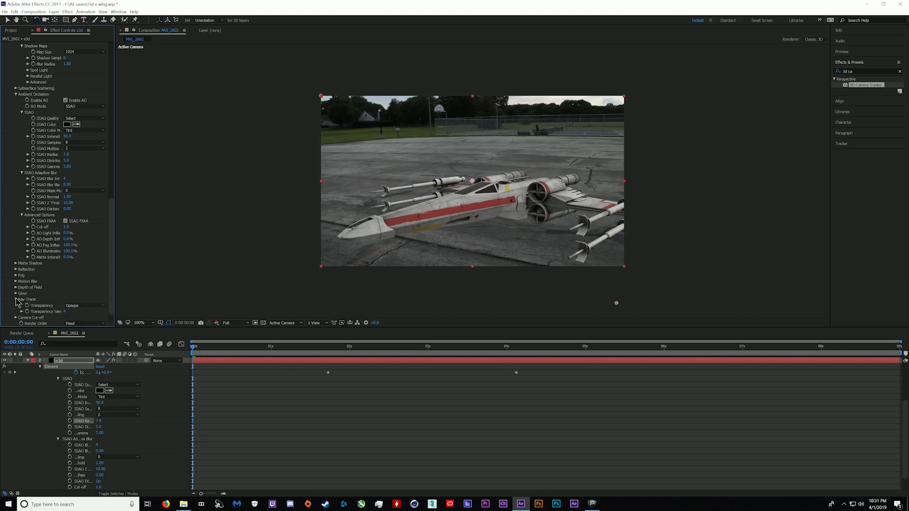
pyautogui.click(15, 300)
pyautogui.click(16, 294)
pyautogui.scroll(-3, 19, 296)
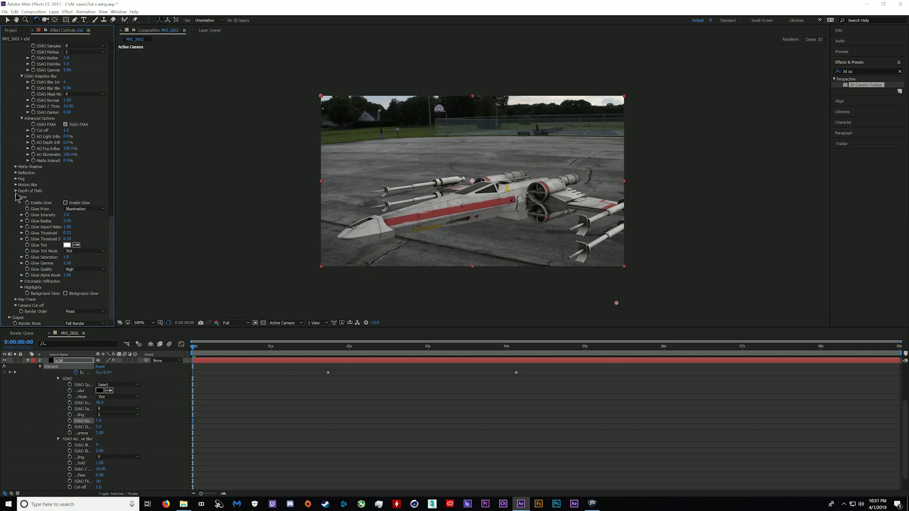
pyautogui.click(66, 203)
pyautogui.click(15, 197)
# Set the Ray-Tracer transparency to Sample and the ambient occlusion mode to SSAO
pyautogui.click(16, 300)
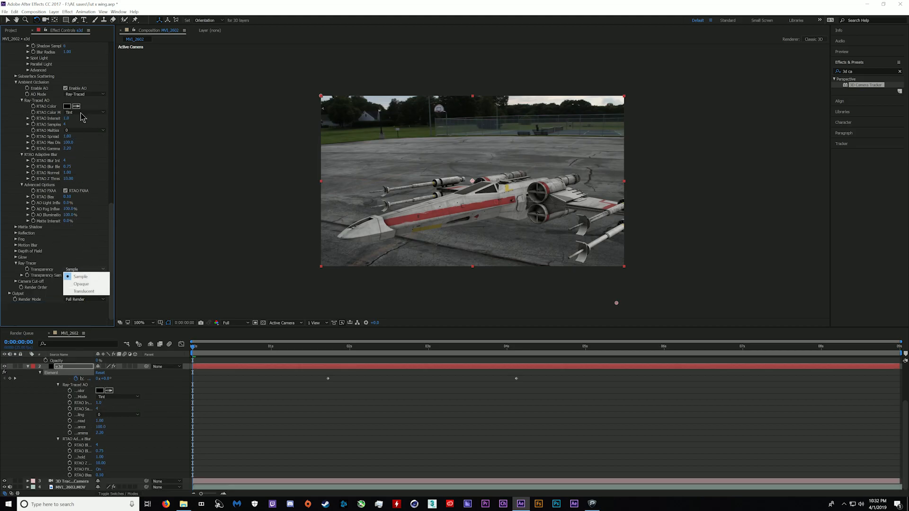
pyautogui.click(87, 94)
pyautogui.click(89, 101)
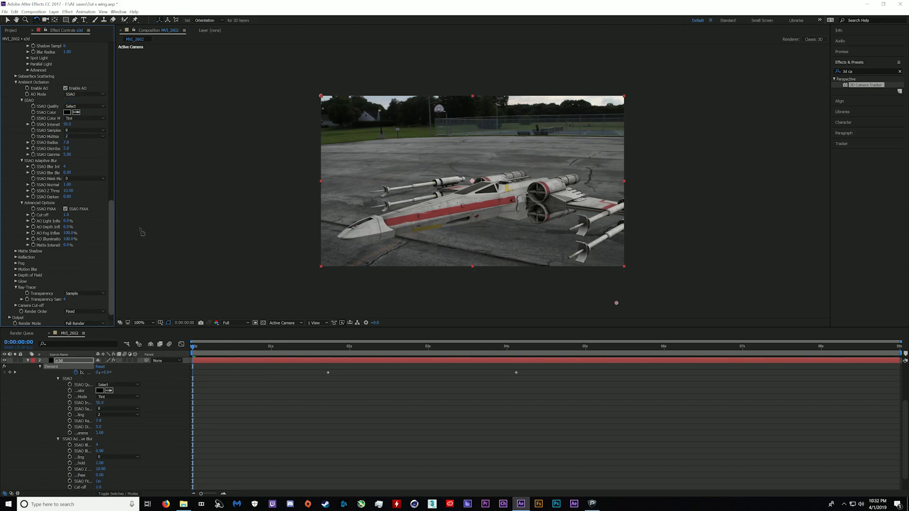
# Scrub to 0:00:03:04 and inspect the rendered X-wing and its engines up close
pyautogui.press('.')
pyautogui.moveTo(239, 356); pyautogui.dragTo(441, 357)
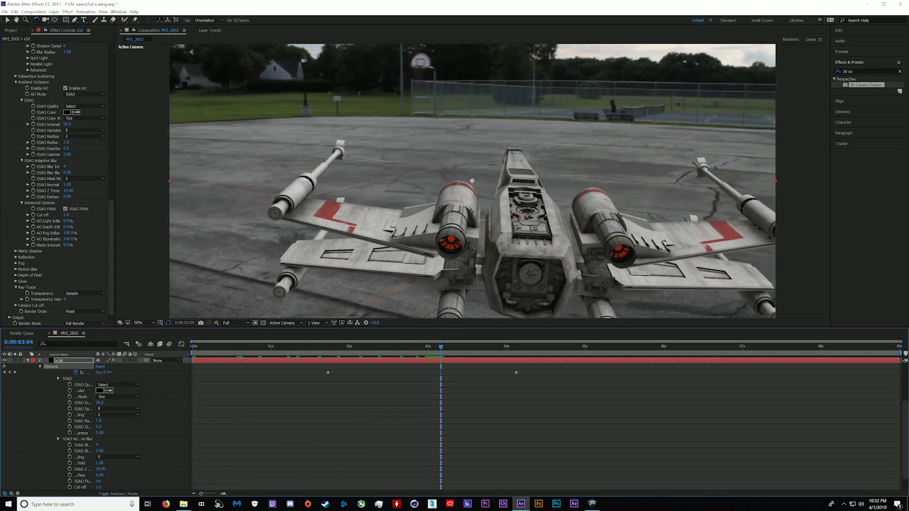
pyautogui.scroll(-2, 474, 243)
# Open Element's Scene Setup and browse the model library to the subfolder inside the Fractal folder
pyautogui.scroll(15, 38, 95)
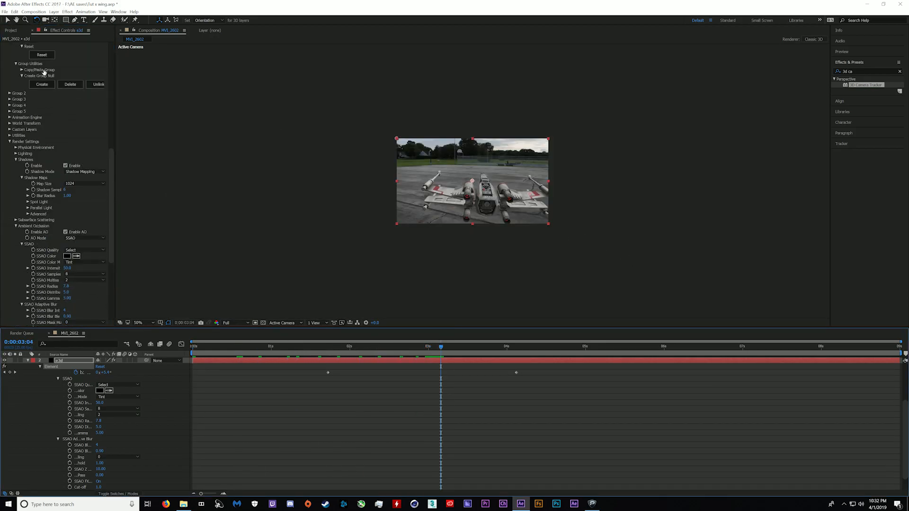
pyautogui.click(41, 63)
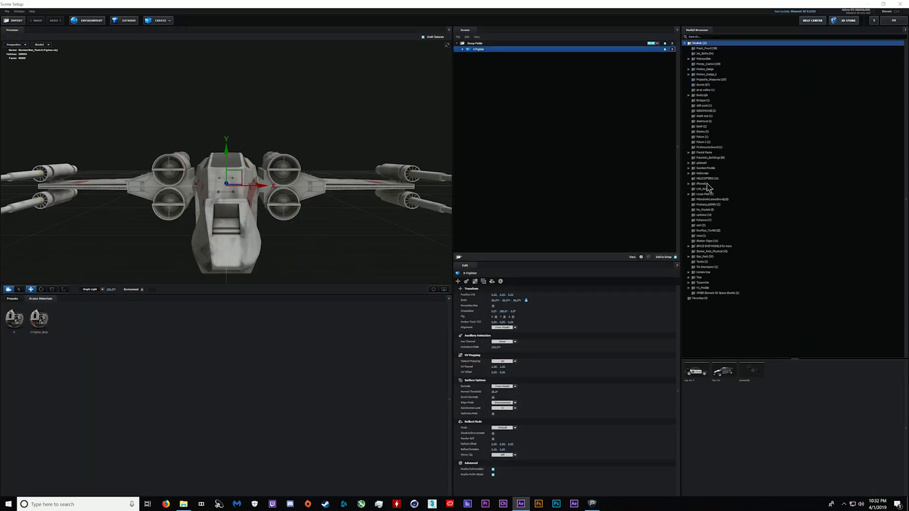
pyautogui.doubleClick(707, 195)
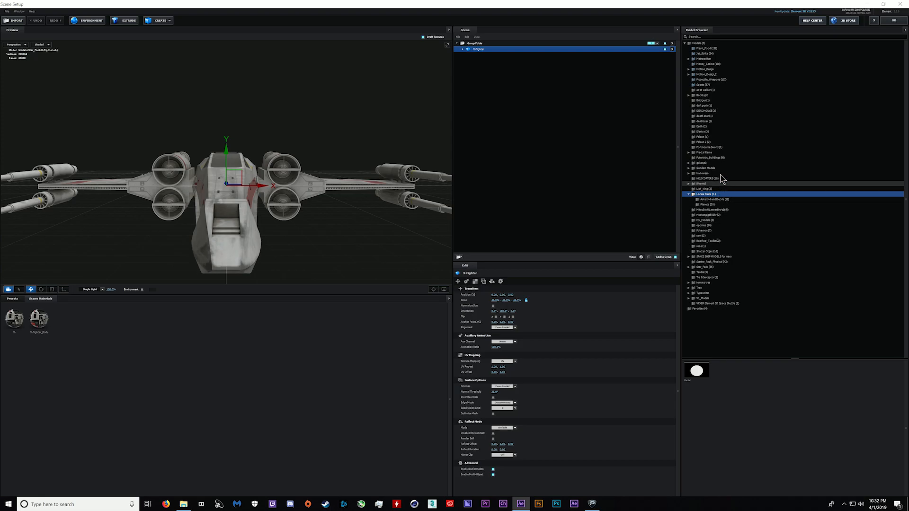
pyautogui.doubleClick(709, 153)
pyautogui.click(702, 158)
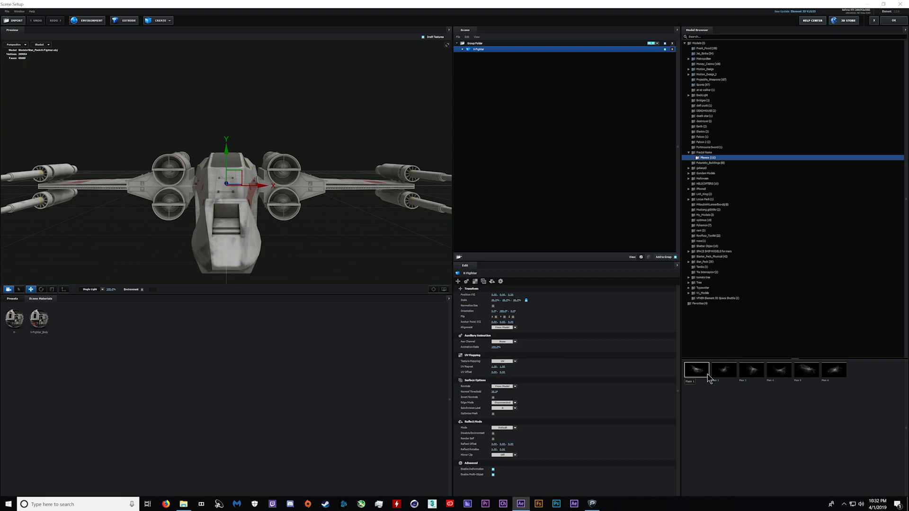
# Search the model library for "plane", and clear the search
pyautogui.click(709, 37)
pyautogui.write('plane')
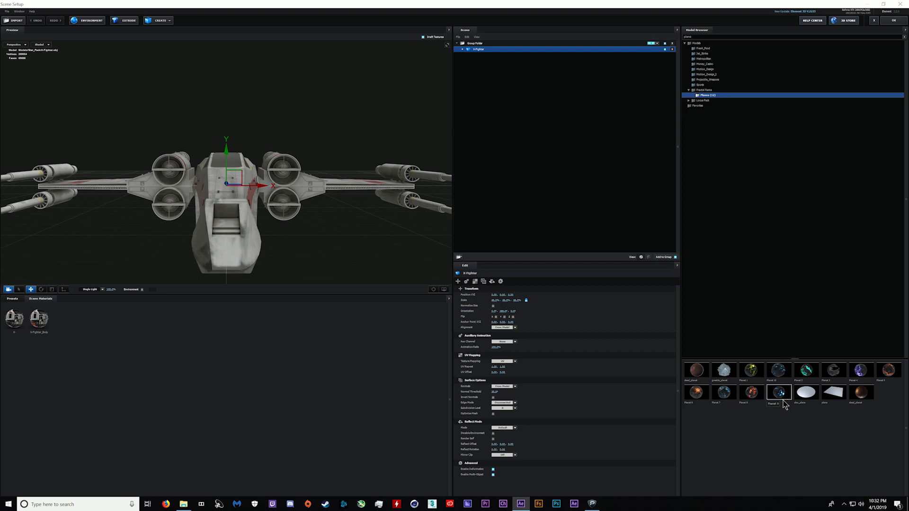
pyautogui.press('BackSpace')
pyautogui.press('BackSpace')
pyautogui.press('BackSpace')
pyautogui.press('BackSpace')
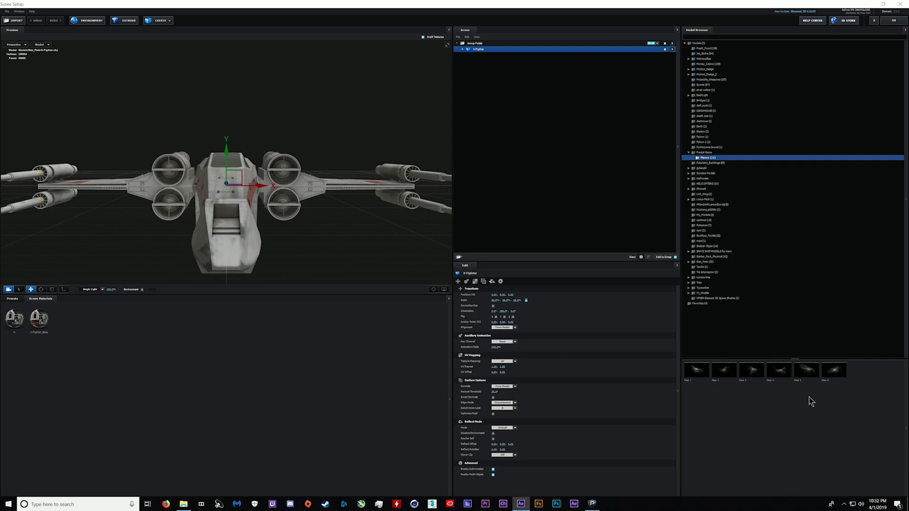
# Add the first wispy model of the open folder to the X-wing scene and scale it uniformly to about 31%
pyautogui.click(694, 378)
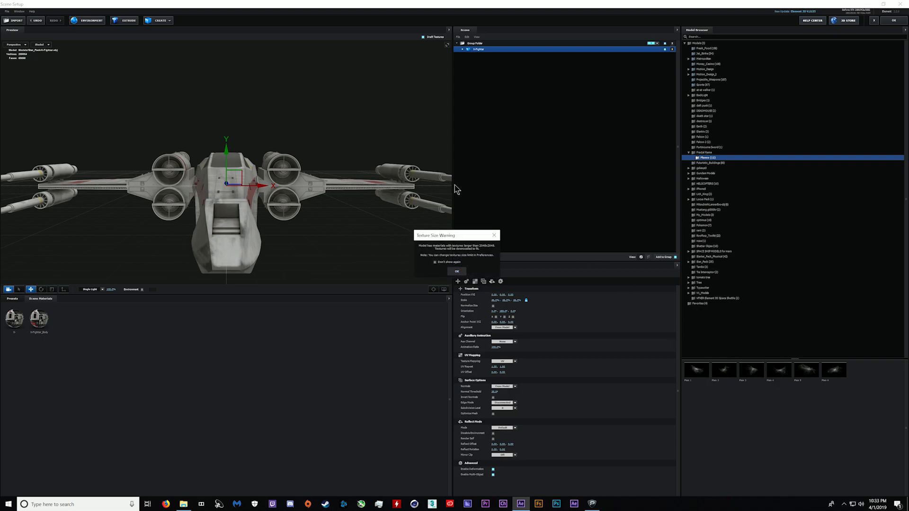
pyautogui.click(458, 269)
pyautogui.moveTo(262, 158); pyautogui.dragTo(280, 164)
pyautogui.scroll(-4, 280, 165)
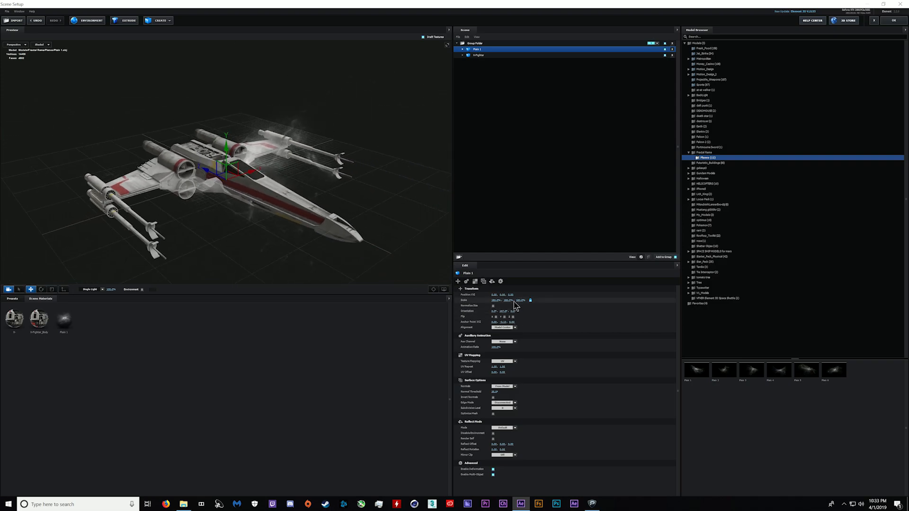
pyautogui.moveTo(514, 301); pyautogui.dragTo(450, 300)
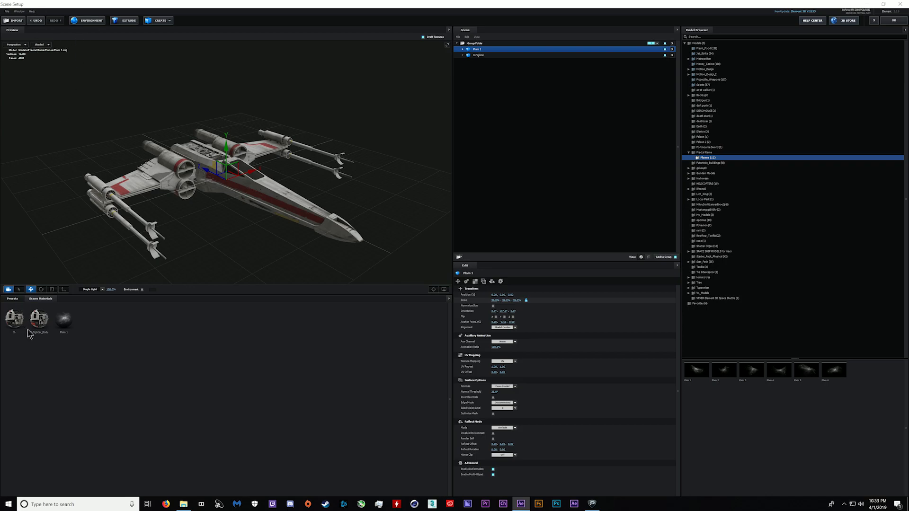
# Rotate the added wispy model to point along the ship and fit it, scaled down, inside one upper rear engine exhaust of the X-wing
pyautogui.click(42, 290)
pyautogui.moveTo(245, 169); pyautogui.dragTo(318, 247)
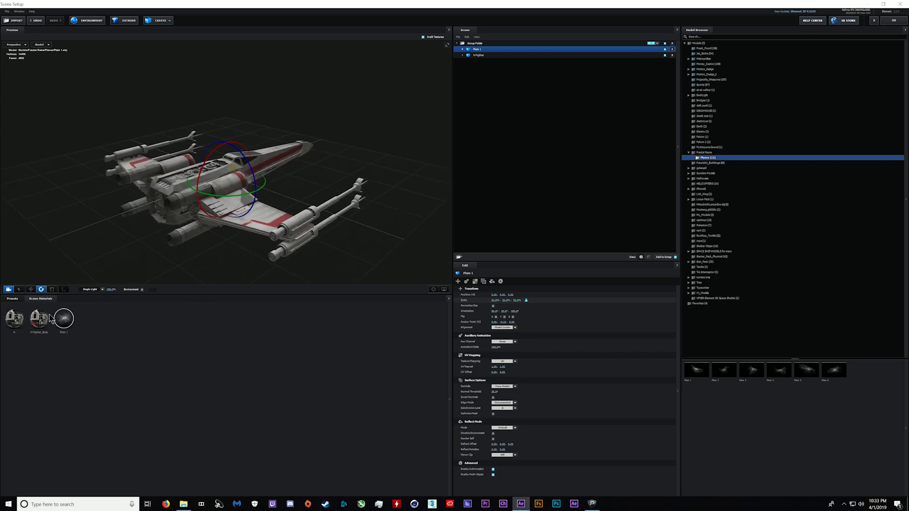
pyautogui.click(31, 289)
pyautogui.moveTo(227, 219); pyautogui.dragTo(143, 242)
pyautogui.moveTo(245, 236); pyautogui.dragTo(261, 230)
pyautogui.moveTo(161, 225); pyautogui.dragTo(326, 201)
pyautogui.moveTo(326, 201); pyautogui.dragTo(305, 191)
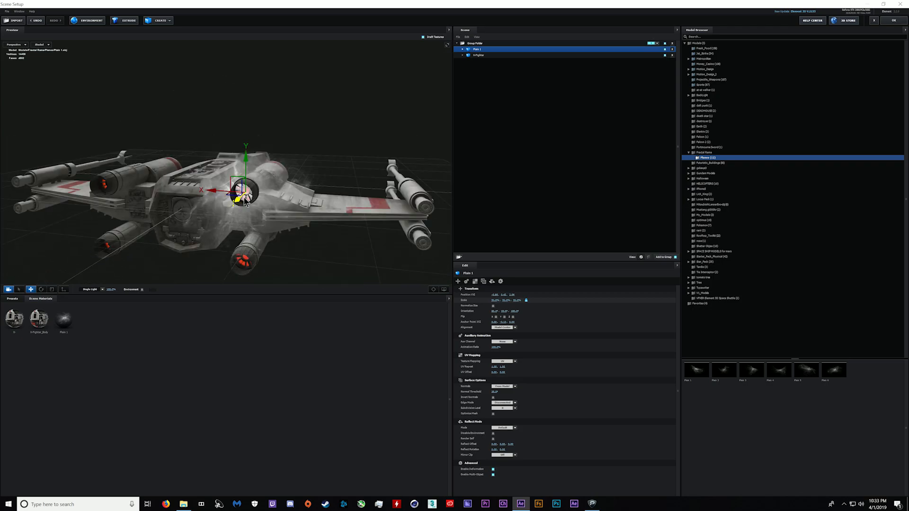
pyautogui.moveTo(504, 301); pyautogui.dragTo(488, 301)
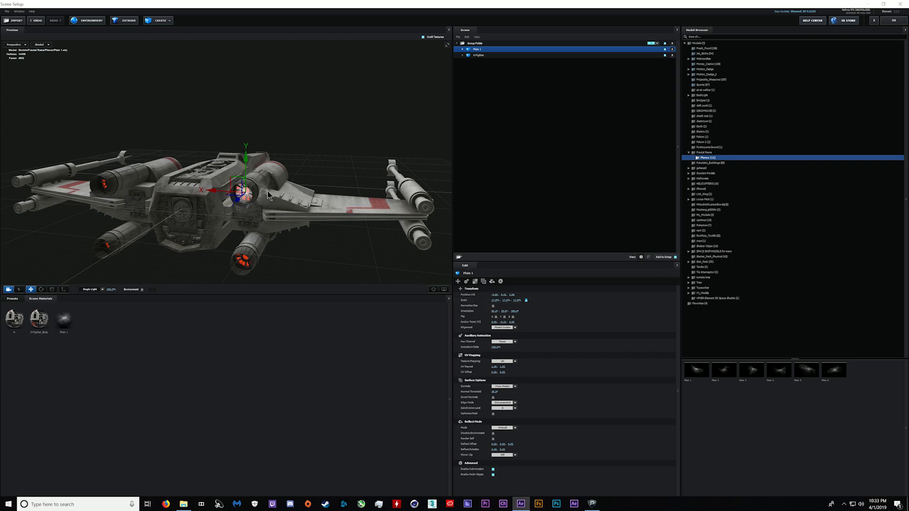
pyautogui.moveTo(246, 165); pyautogui.dragTo(244, 161)
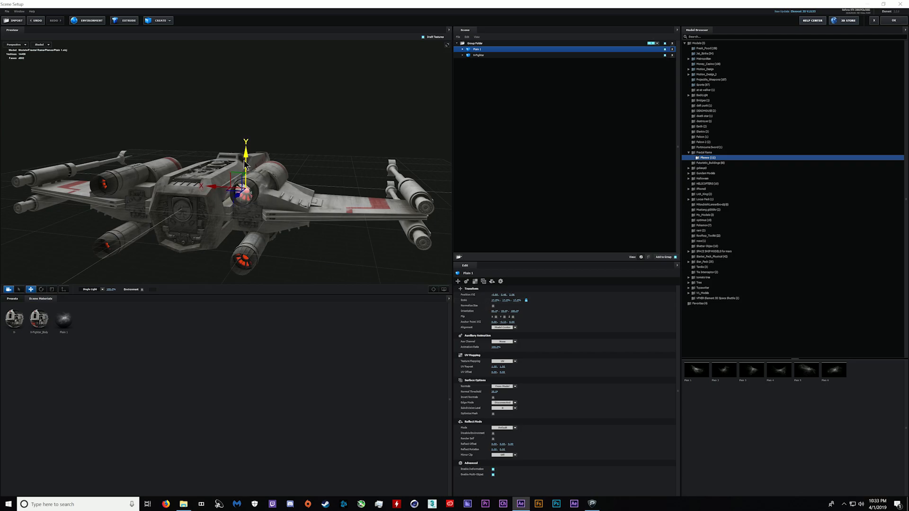
# Change the illumination colour of the wispy model's material from white to orange-red
pyautogui.click(462, 49)
pyautogui.click(476, 56)
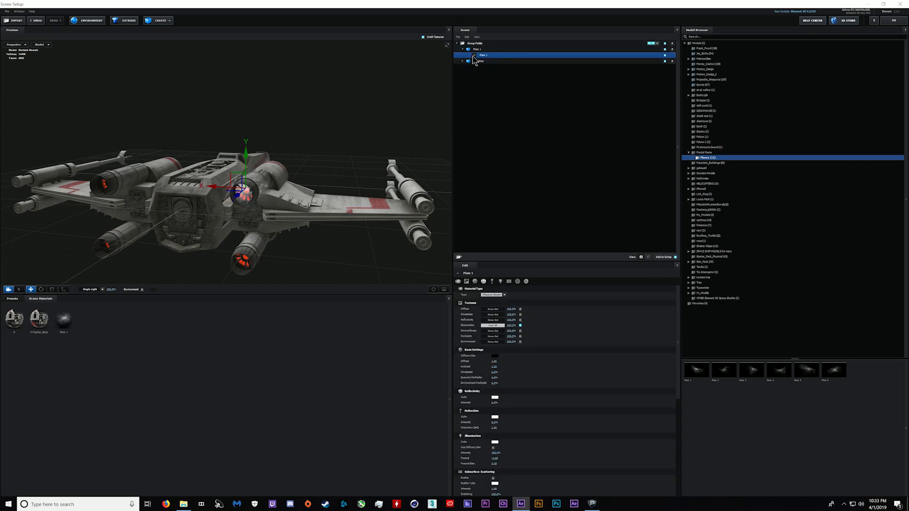
pyautogui.scroll(-2, 550, 353)
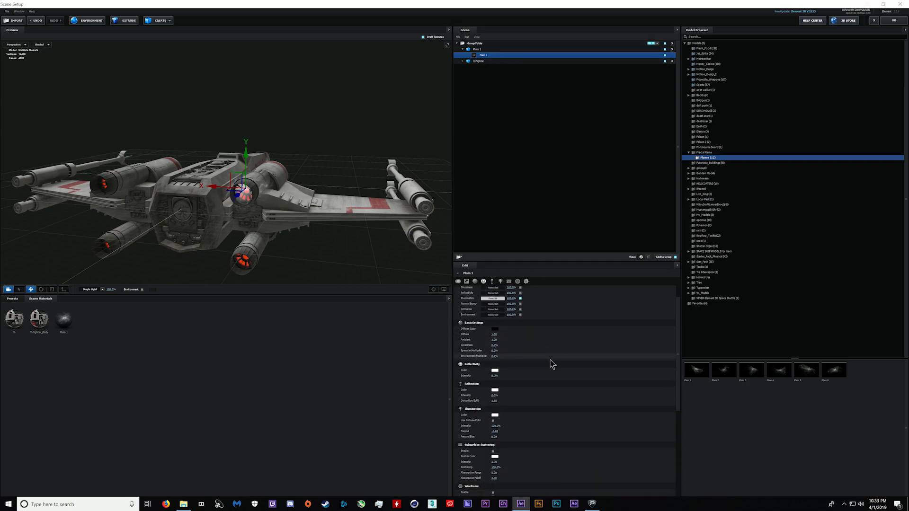
pyautogui.click(493, 307)
pyautogui.moveTo(493, 331)
pyautogui.mouseDown()
pyautogui.moveTo(503, 304)
pyautogui.moveTo(517, 327)
pyautogui.mouseUp()
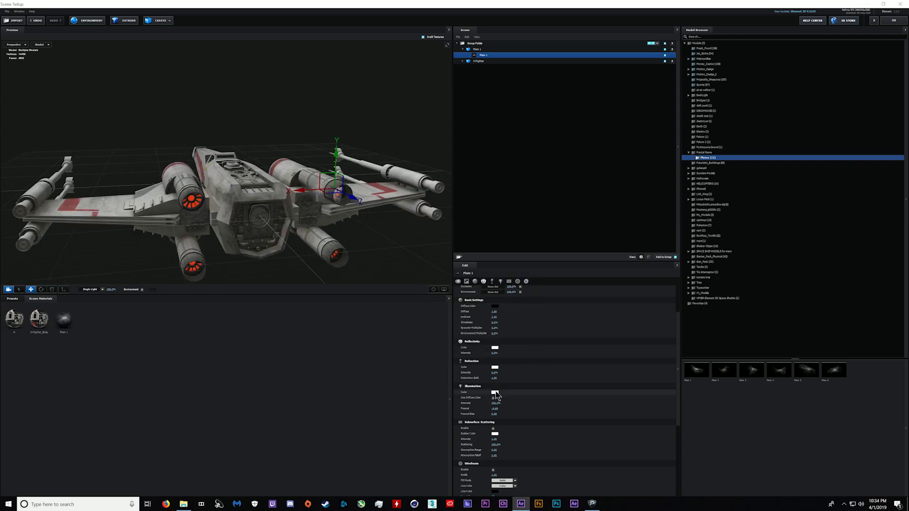
pyautogui.click(495, 392)
pyautogui.moveTo(514, 388)
pyautogui.mouseDown()
pyautogui.moveTo(495, 397)
pyautogui.moveTo(505, 381)
pyautogui.moveTo(492, 390)
pyautogui.moveTo(519, 431)
pyautogui.moveTo(522, 355)
pyautogui.mouseUp()
pyautogui.click(531, 430)
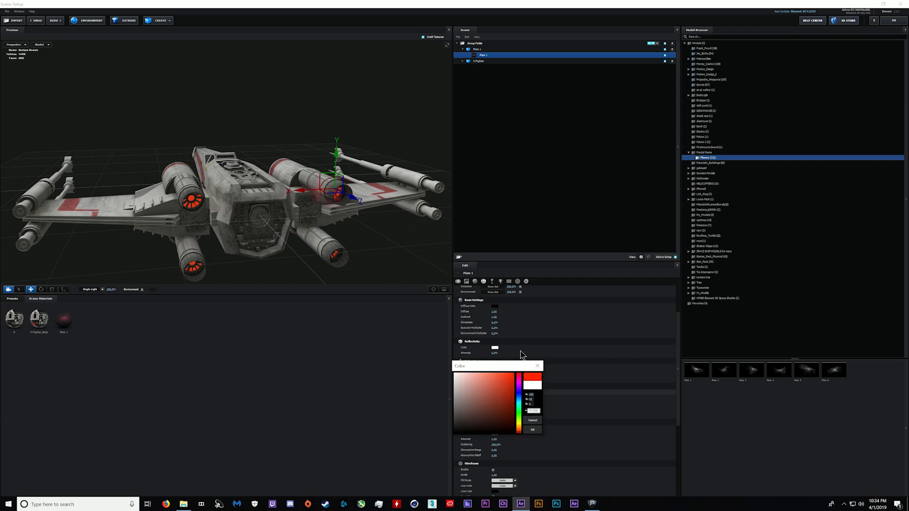
pyautogui.click(532, 429)
# Shift the wispy material's illumination colour to a purer red
pyautogui.moveTo(313, 203); pyautogui.dragTo(264, 186)
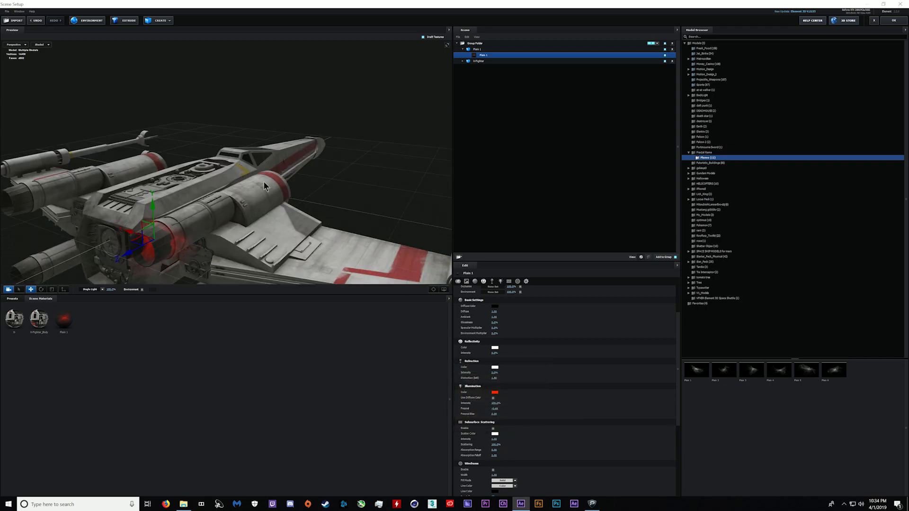
pyautogui.click(495, 392)
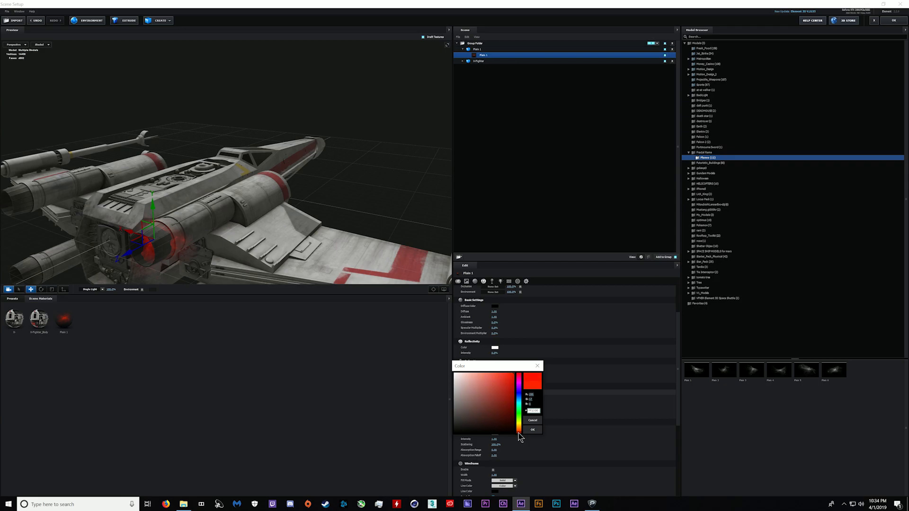
pyautogui.click(532, 429)
pyautogui.moveTo(315, 262); pyautogui.dragTo(344, 191)
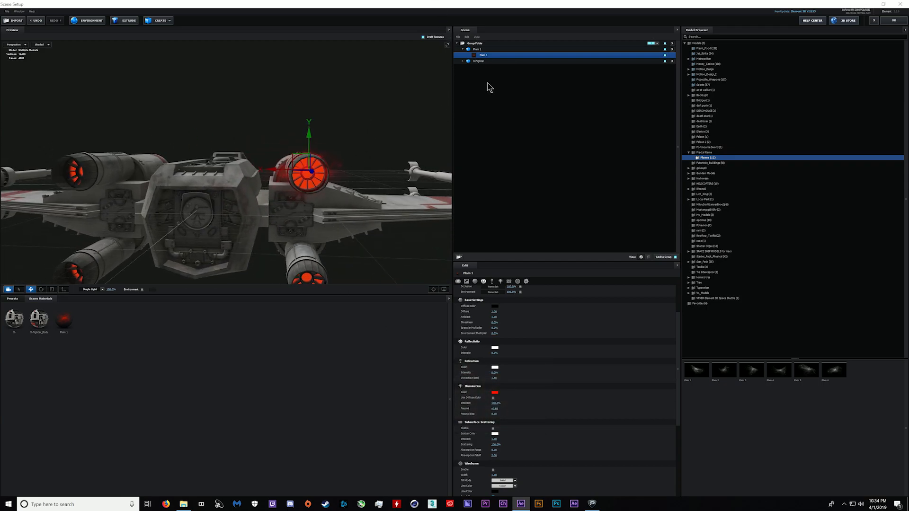
# Duplicate the red glow model and place the copy in the opposite upper engine exhaust
pyautogui.click(473, 49)
pyautogui.hotkey('ctrl', 'd')
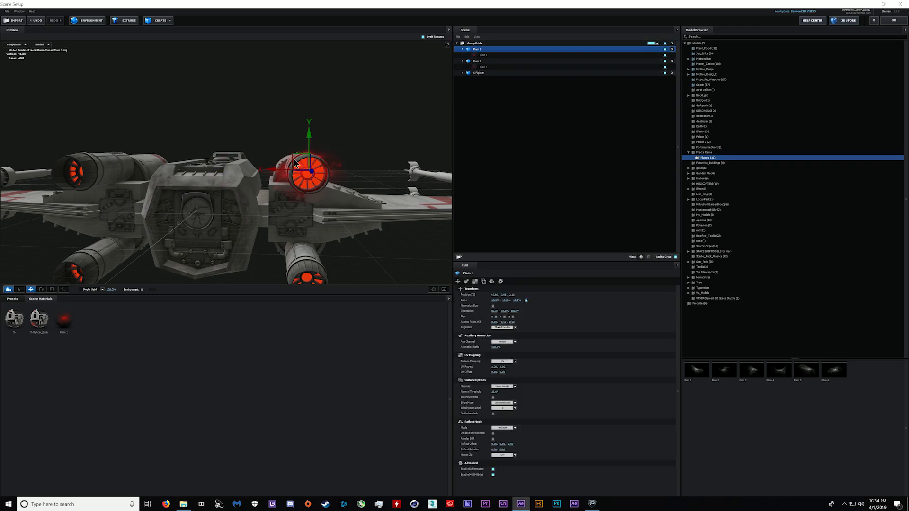
pyautogui.moveTo(308, 143); pyautogui.dragTo(308, 145)
pyautogui.click(477, 61)
pyautogui.moveTo(279, 176); pyautogui.dragTo(162, 182)
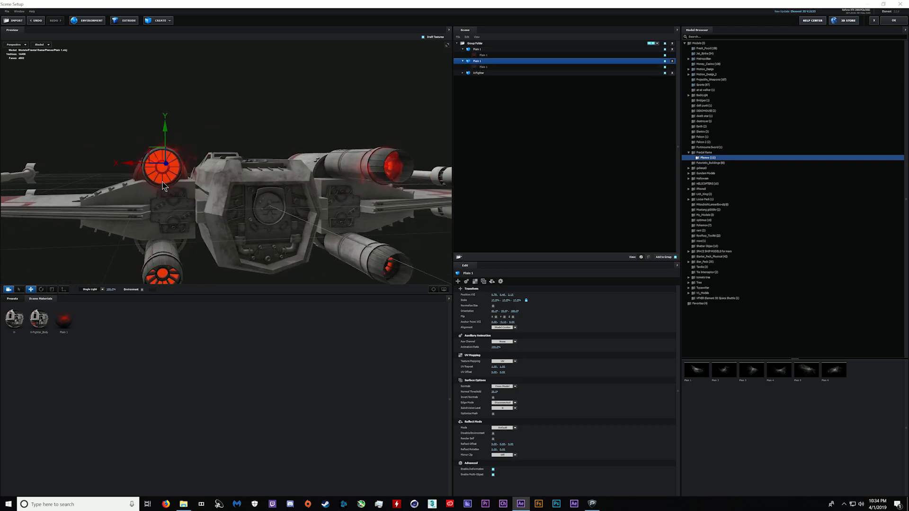
pyautogui.moveTo(166, 132); pyautogui.dragTo(166, 128)
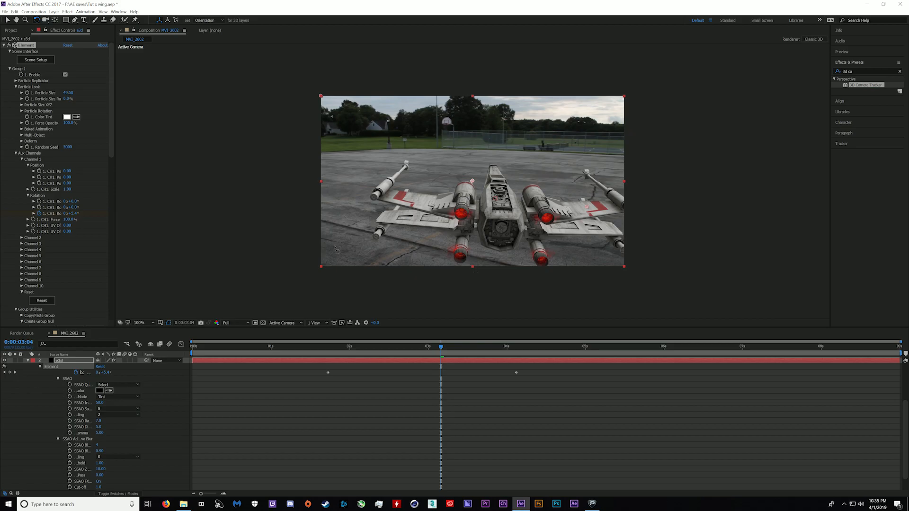
# Collapse the expanded layer properties in the timeline and duplicate the e3d layer
pyautogui.click(28, 362)
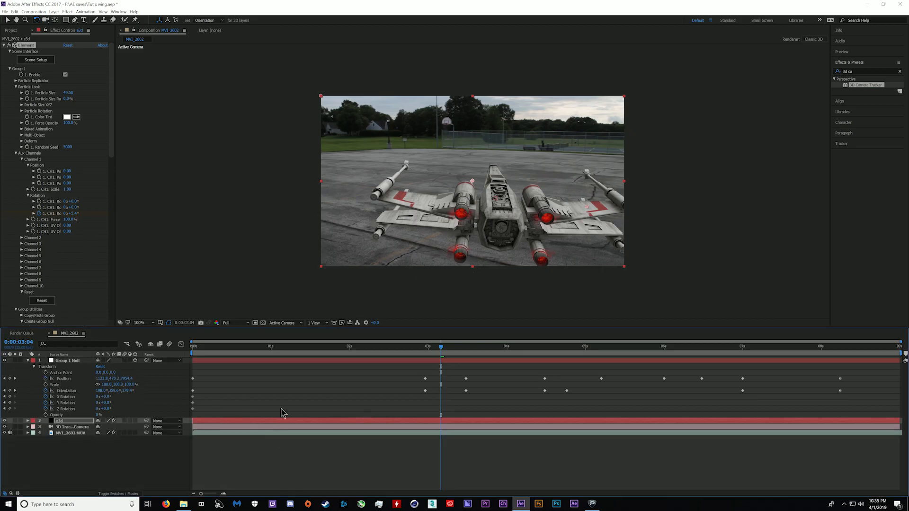
pyautogui.click(28, 363)
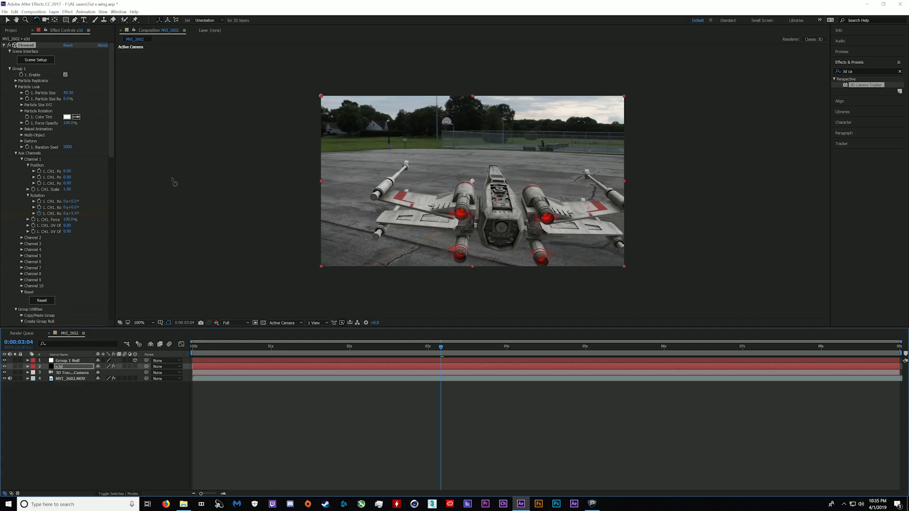
pyautogui.click(64, 367)
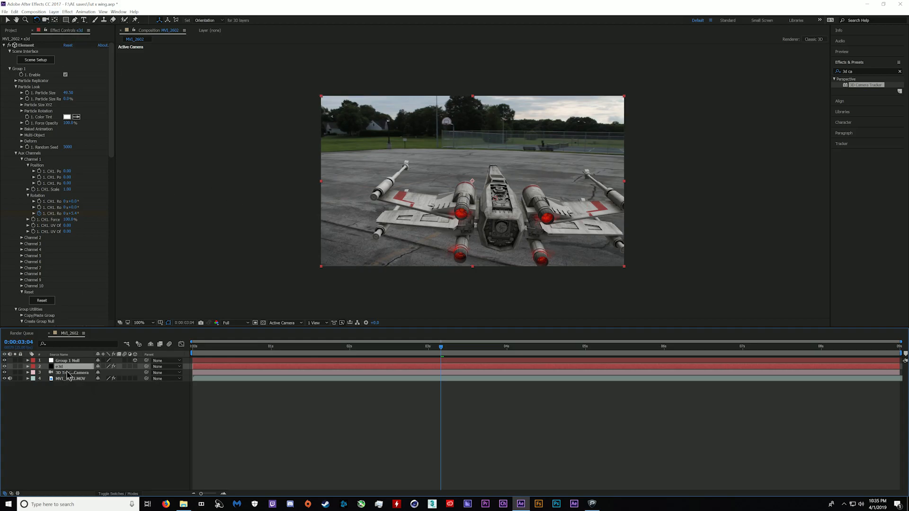
pyautogui.hotkey('ctrl', 'd')
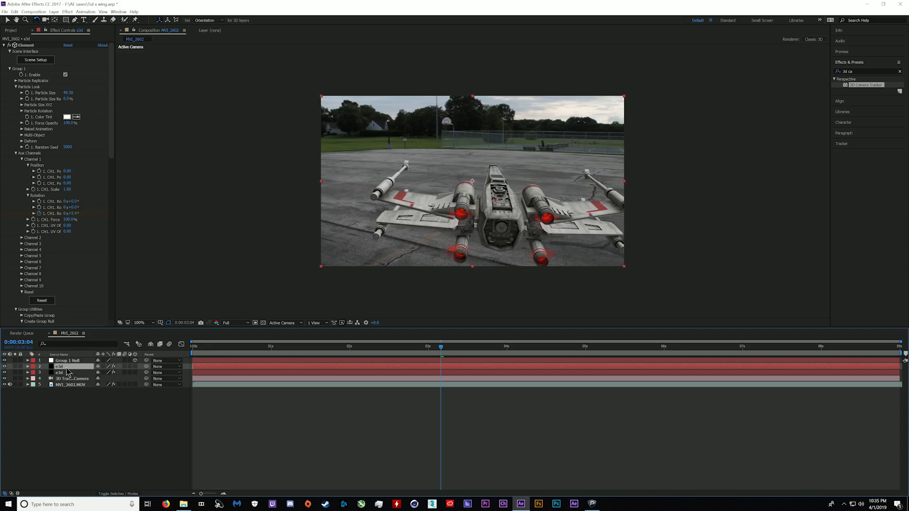
# Set the duplicated e3d layer's Element output to show the SSS pass
pyautogui.scroll(-15, 71, 306)
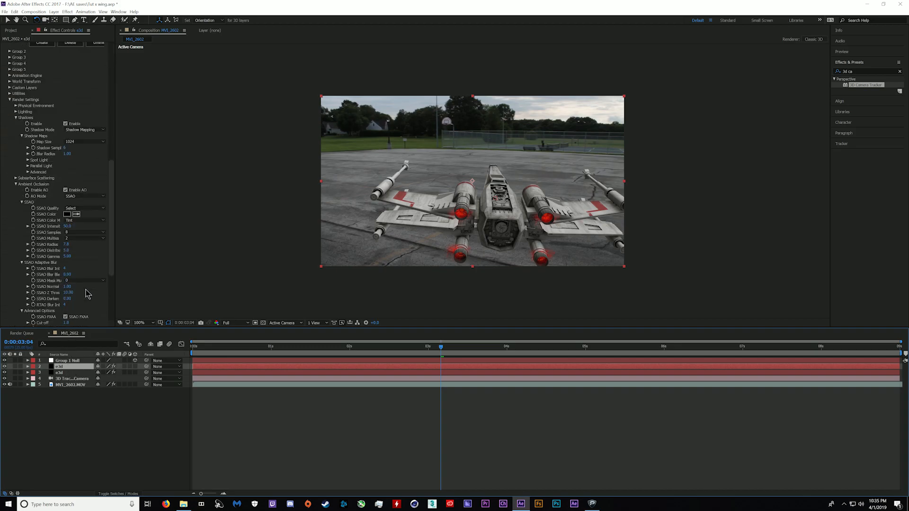
pyautogui.scroll(-2, 77, 265)
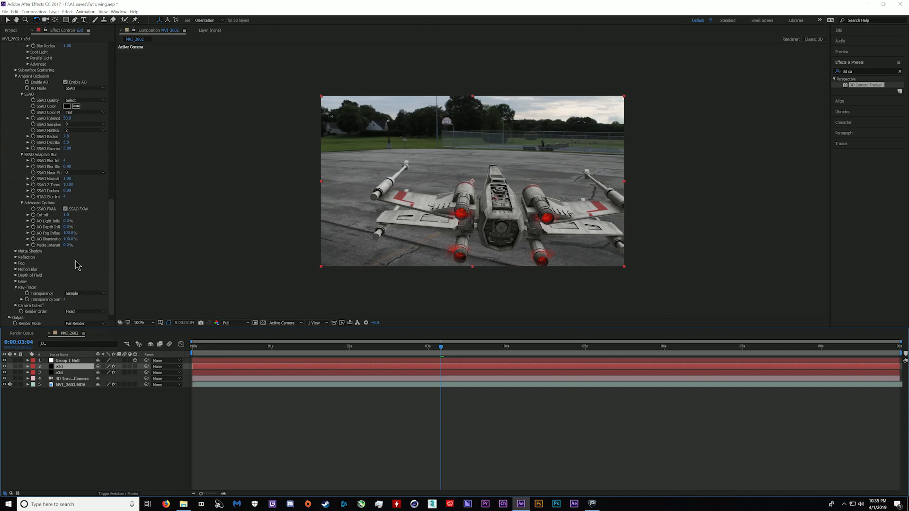
pyautogui.click(10, 317)
pyautogui.scroll(-7, 57, 265)
pyautogui.click(96, 227)
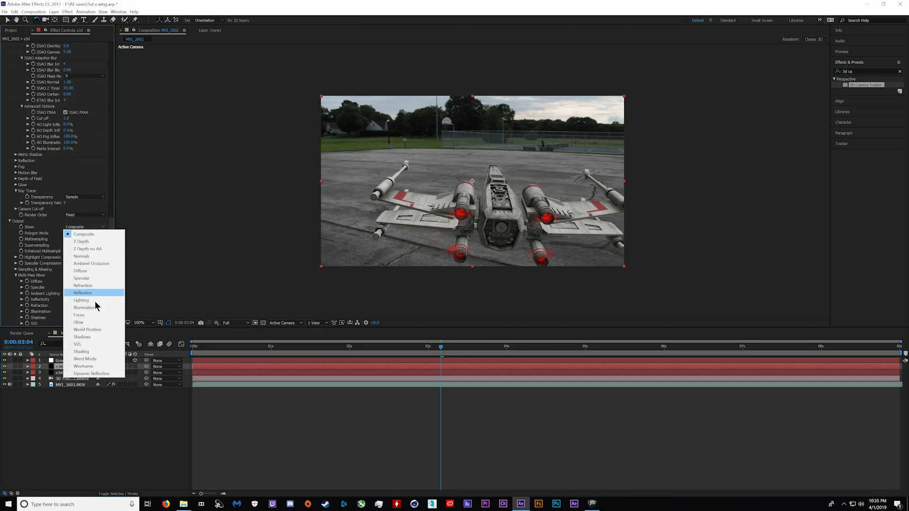
pyautogui.click(92, 344)
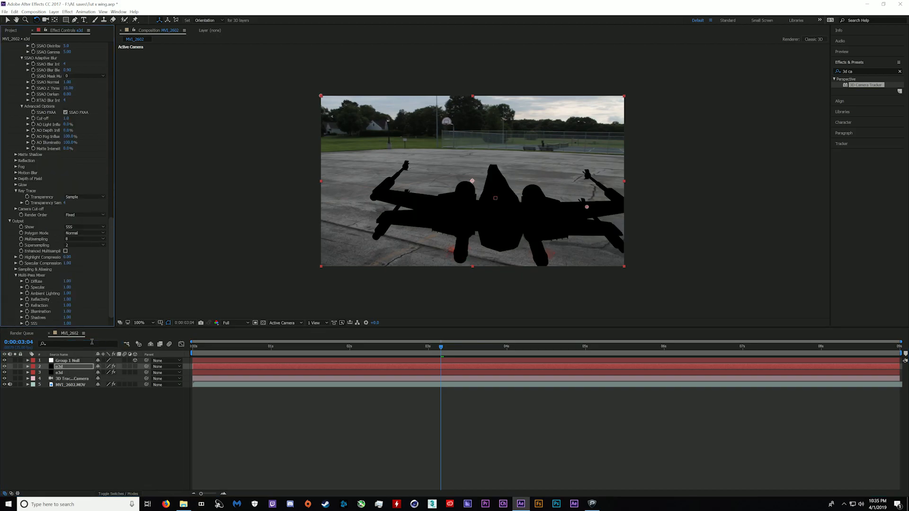
# Move the black silhouette copy beneath the original e3d layer and flip it vertically at full frame height
pyautogui.moveTo(72, 368); pyautogui.dragTo(73, 378)
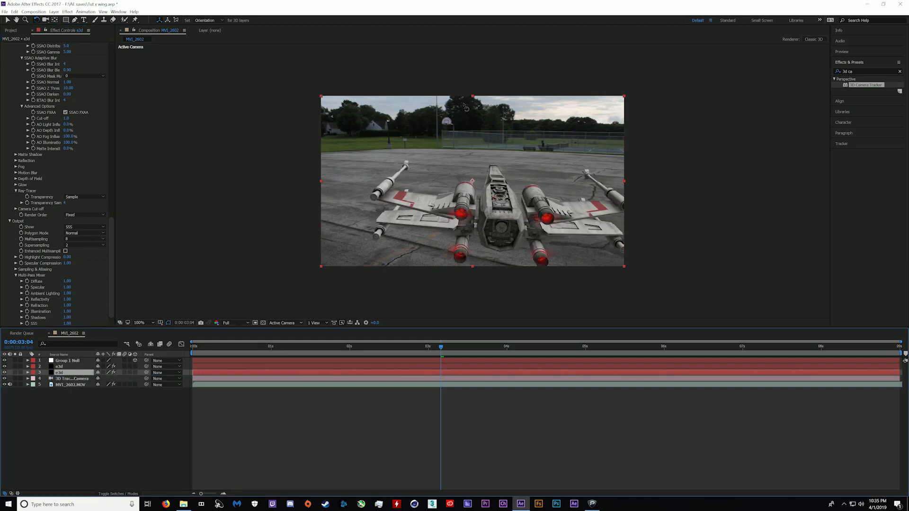
pyautogui.press('v')
pyautogui.moveTo(472, 96); pyautogui.dragTo(464, 269)
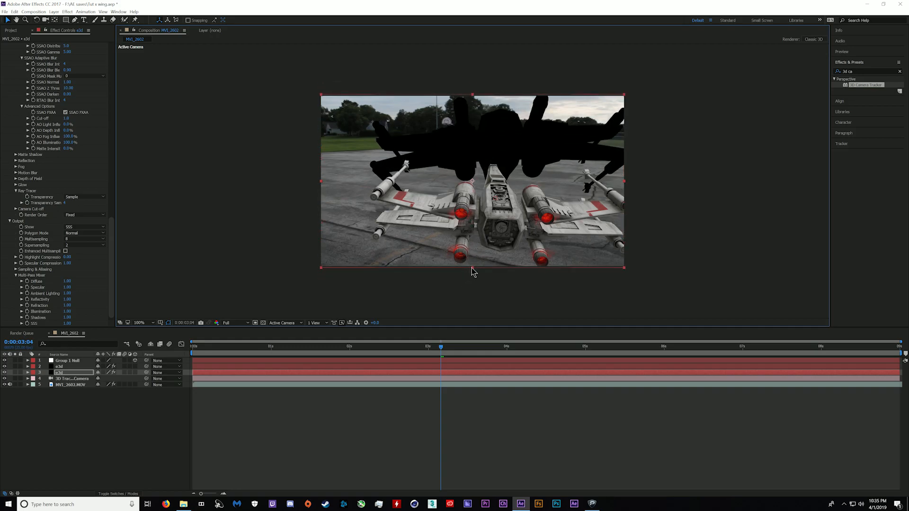
pyautogui.moveTo(472, 267); pyautogui.dragTo(472, 266)
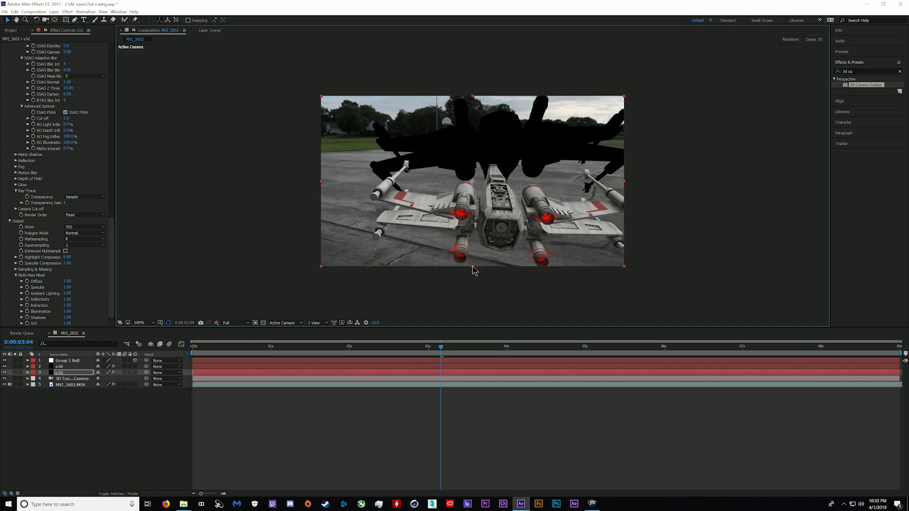
# Apply Fast Blur (Legacy) to the flipped silhouette layer and stretch it vertically past the frame as a ground shadow under the ship
pyautogui.click(855, 70)
pyautogui.write('blur')
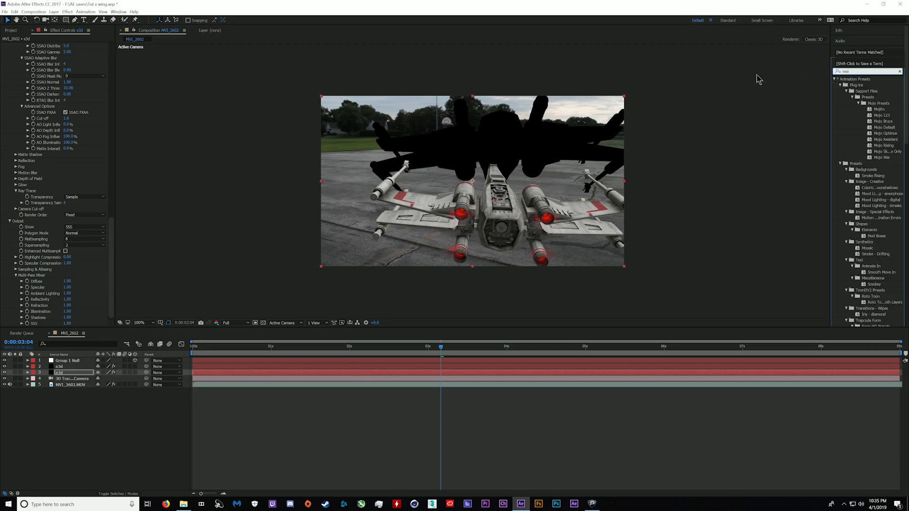
pyautogui.press('BackSpace')
pyautogui.press('BackSpace')
pyautogui.press('BackSpace')
pyautogui.press('BackSpace')
pyautogui.write('fast')
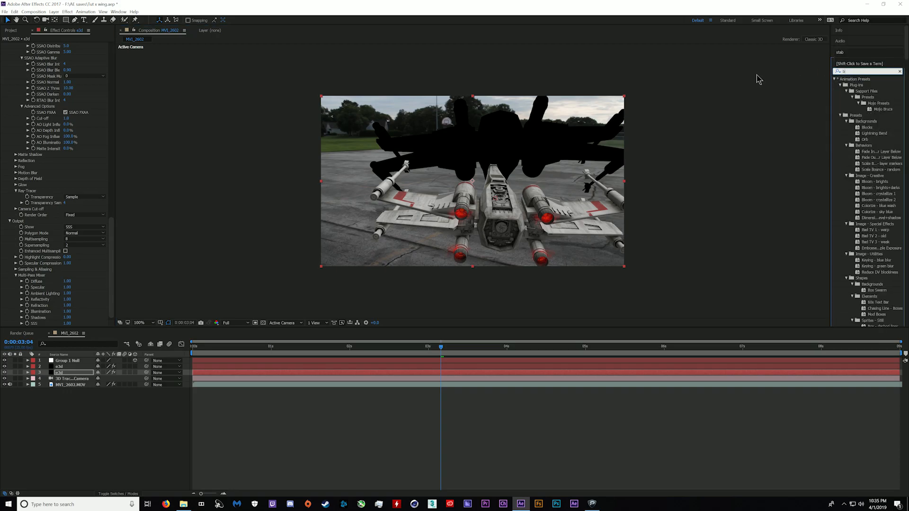
pyautogui.doubleClick(865, 152)
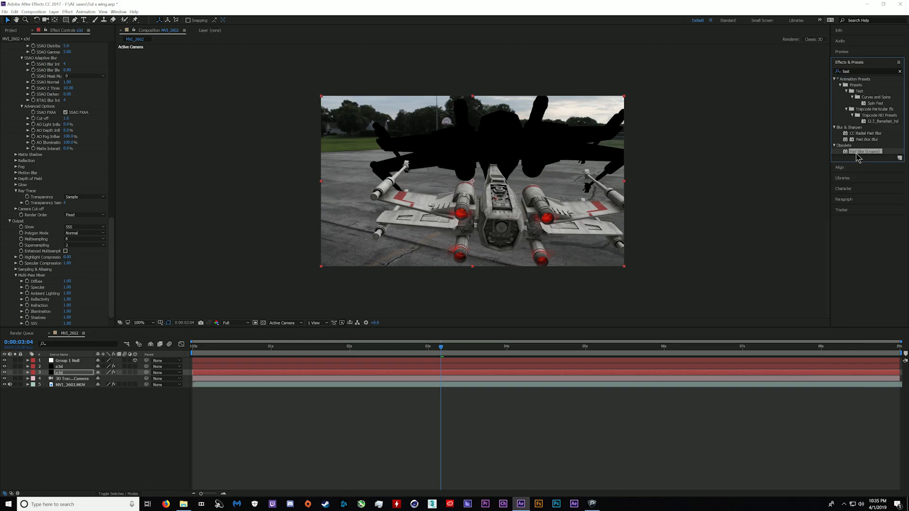
pyautogui.moveTo(472, 105); pyautogui.dragTo(462, 315)
pyautogui.hotkey('ctrl', 'z')
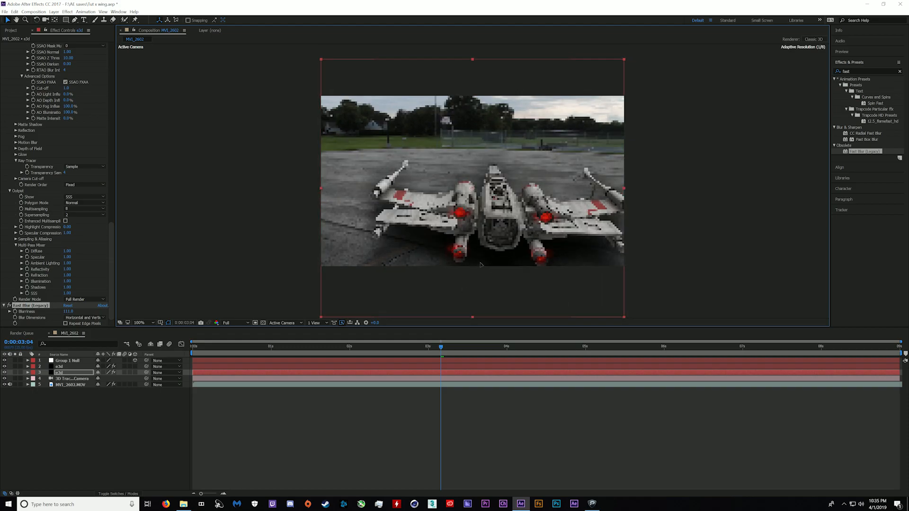
# Preview the shadowed X-wing from 0:00:04:00 and return to the start of the composition
pyautogui.moveTo(468, 347); pyautogui.dragTo(510, 348)
pyautogui.press('space')
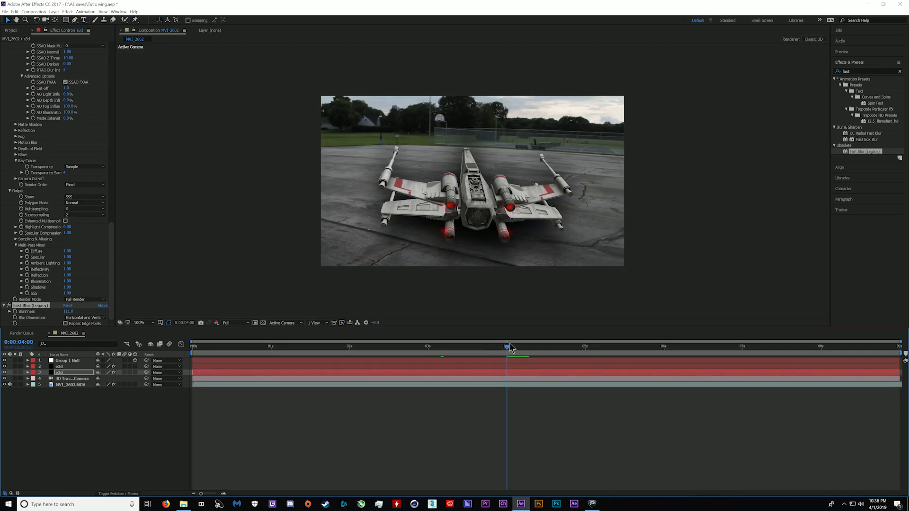
pyautogui.press('space')
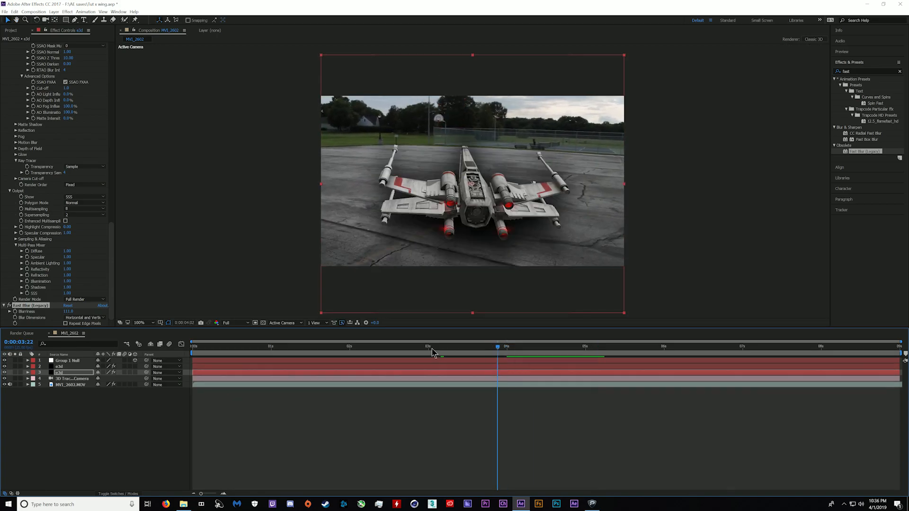
pyautogui.press('Home')
# Play Xwing Taking Off Final.avi from the XWING PROJ desktop folder, then close the video player and the folder
pyautogui.doubleClick(788, 5)
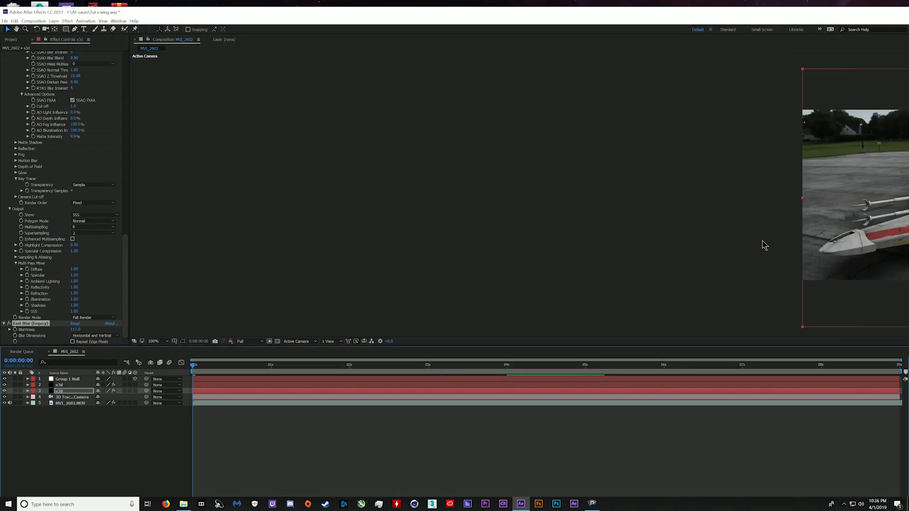
pyautogui.doubleClick(119, 48)
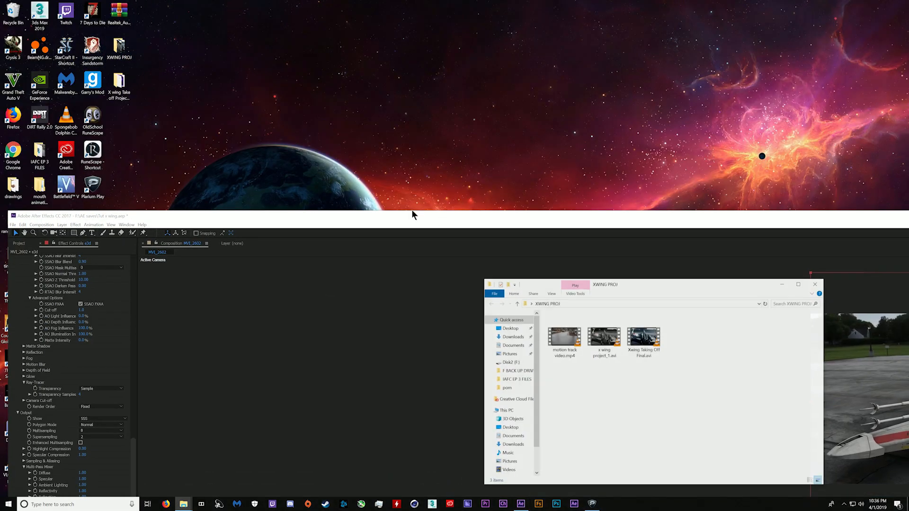
pyautogui.click(641, 342)
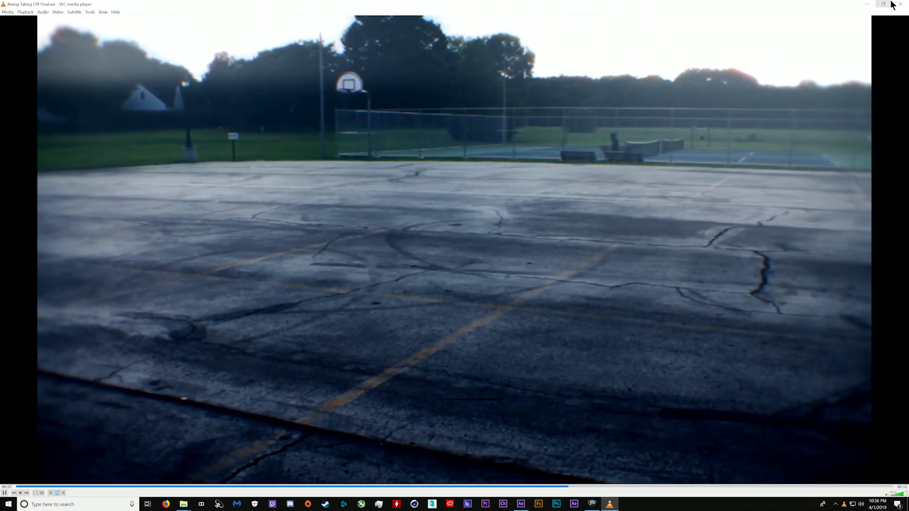
pyautogui.click(899, 5)
pyautogui.click(815, 284)
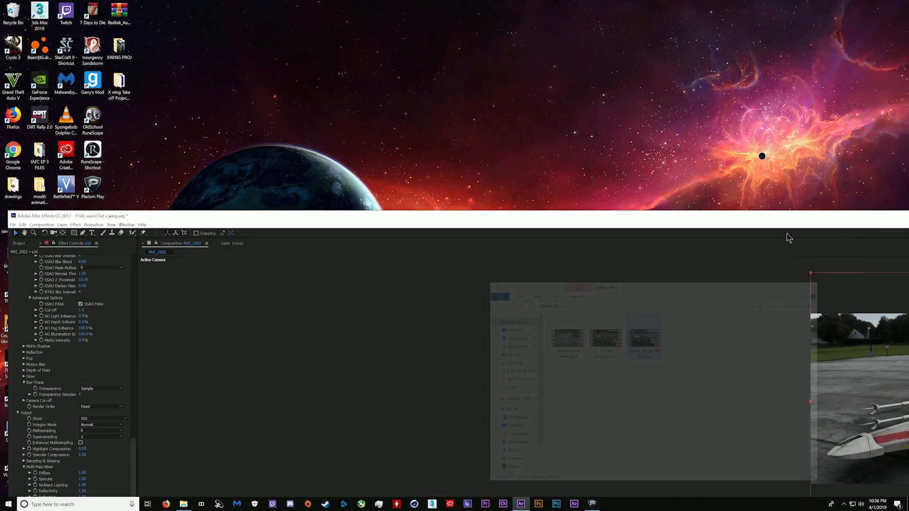
# Restore the compositing window to full screen and delete the flipped, blurred shadow copy of the e3d layer
pyautogui.moveTo(734, 217); pyautogui.dragTo(479, 3)
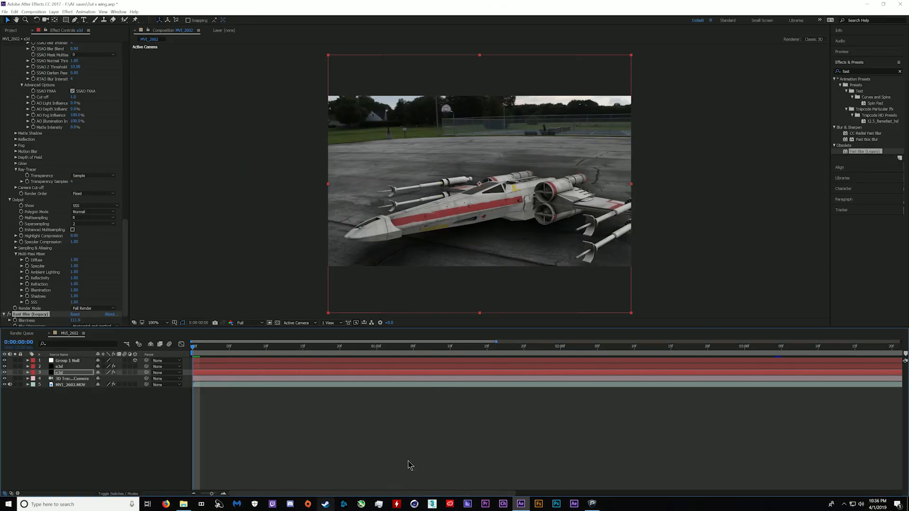
pyautogui.click(71, 374)
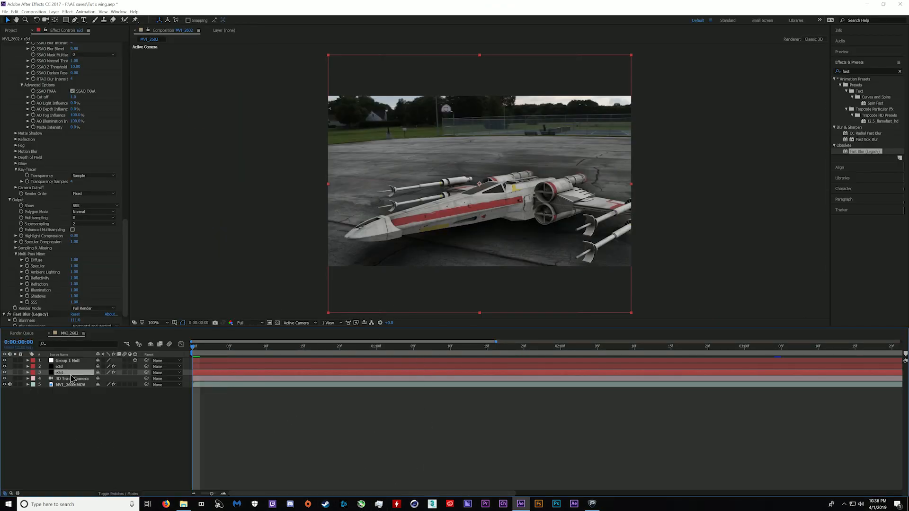
pyautogui.press('Delete')
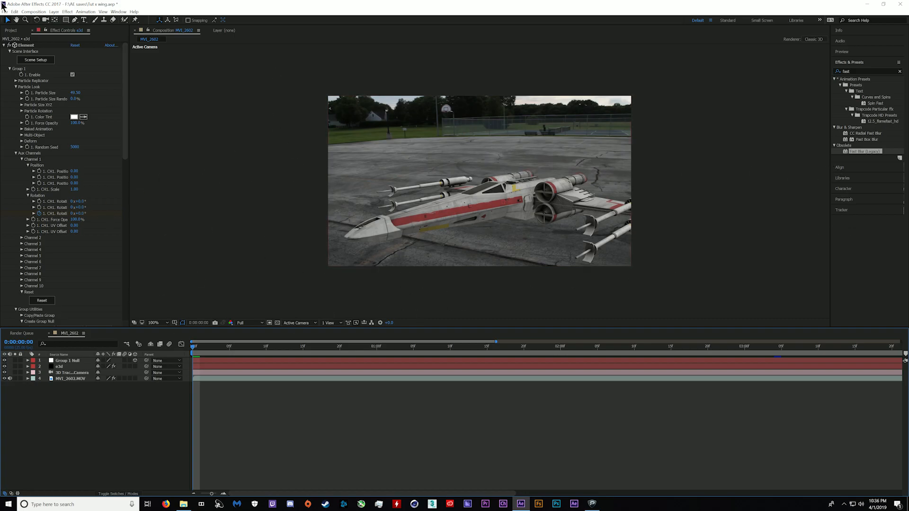
# Try adding a black solid and moving it beneath the e3d layer
pyautogui.click(54, 13)
pyautogui.moveTo(102, 16)
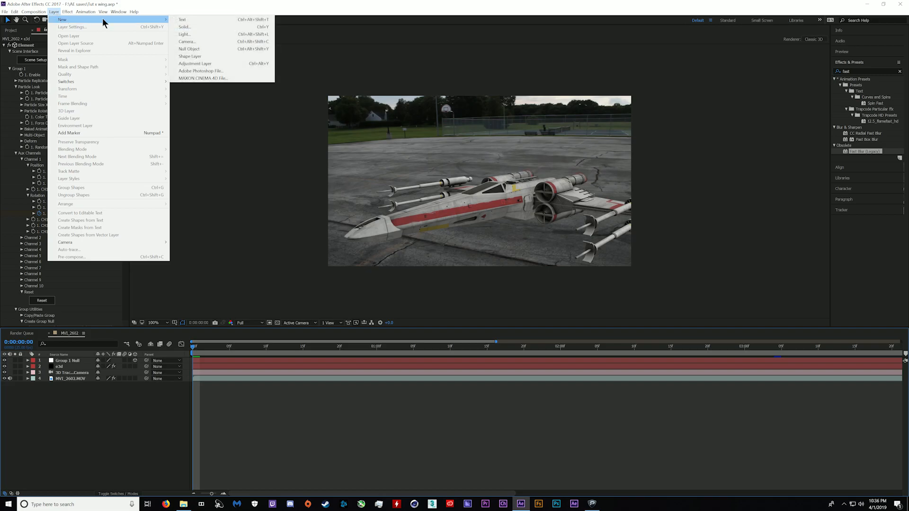
pyautogui.click(203, 28)
pyautogui.click(473, 315)
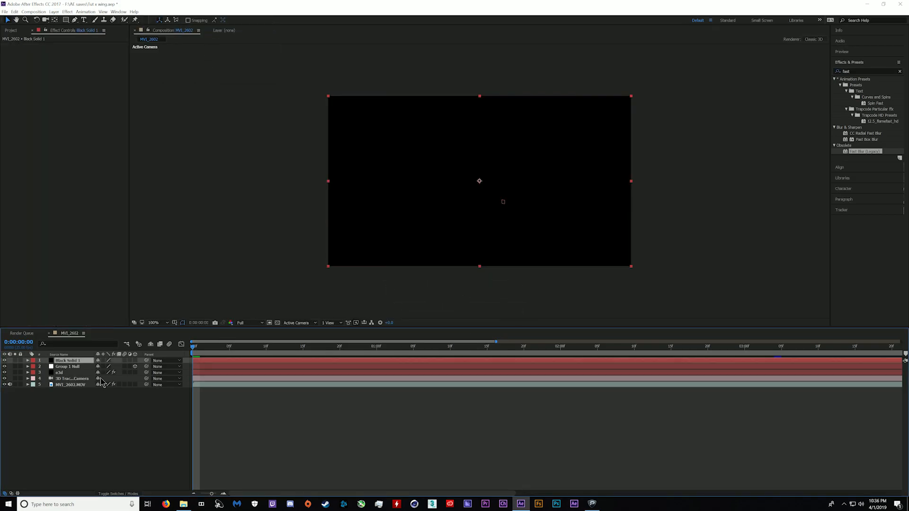
pyautogui.moveTo(73, 365); pyautogui.dragTo(72, 378)
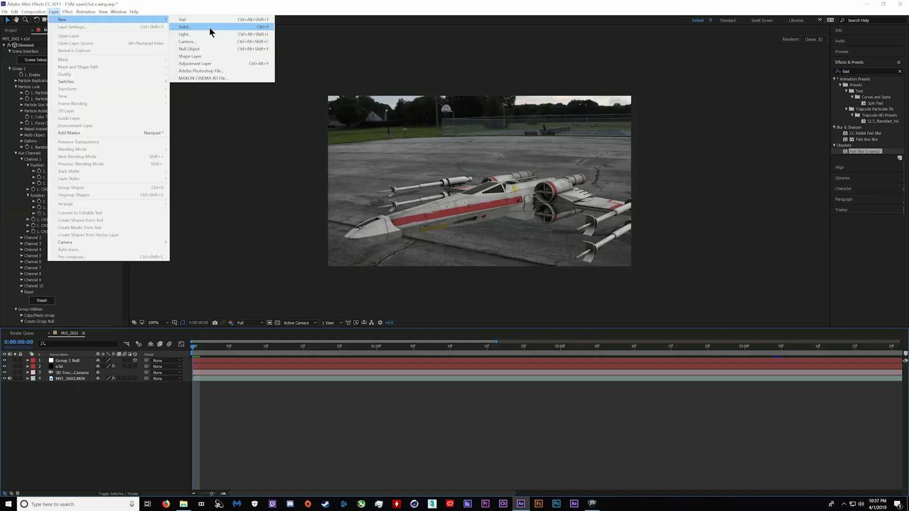
pyautogui.click(218, 237)
# Inspect the X-wing model in Element's Scene Setup, return to the composition and save the project
pyautogui.click(37, 60)
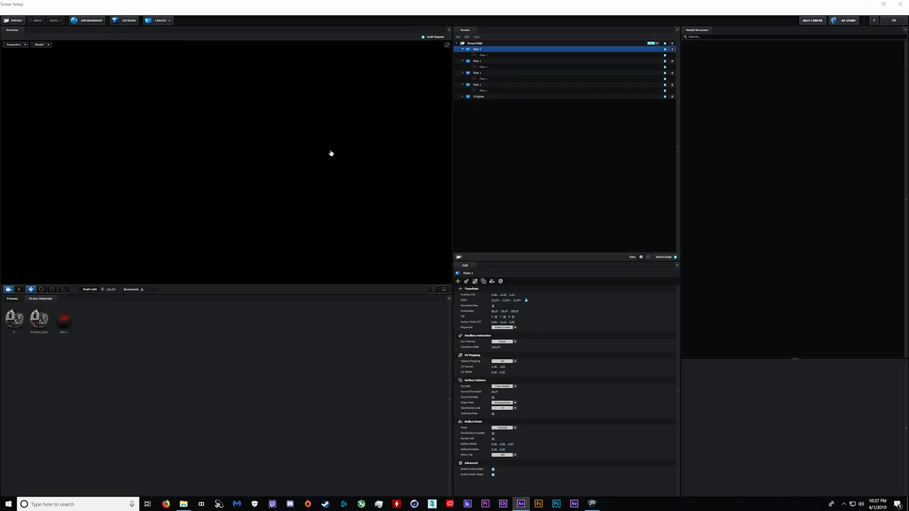
pyautogui.moveTo(350, 170); pyautogui.dragTo(377, 169)
pyautogui.scroll(-10, 377, 168)
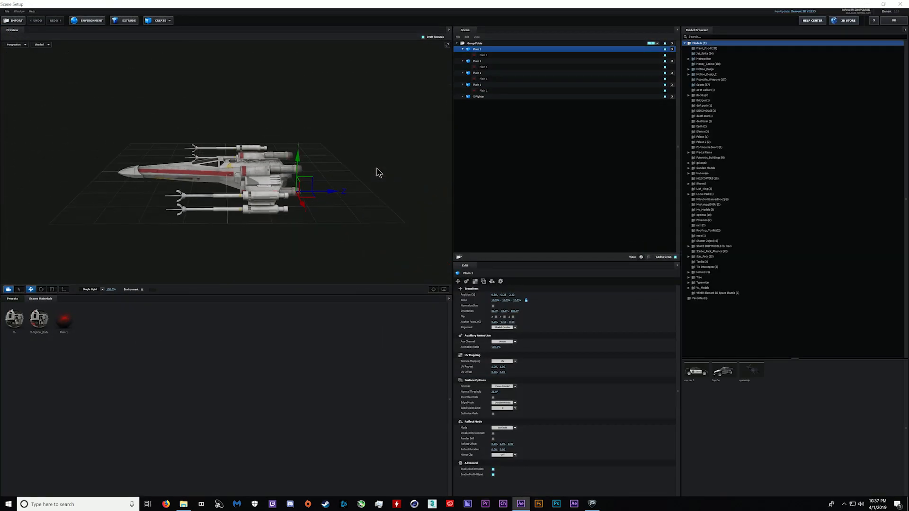
pyautogui.scroll(2, 376, 169)
pyautogui.scroll(4, 382, 168)
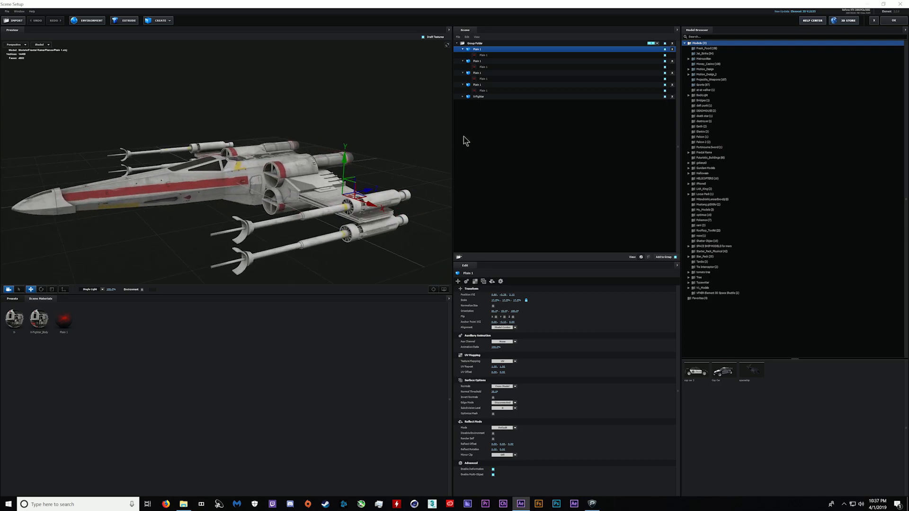
pyautogui.click(892, 20)
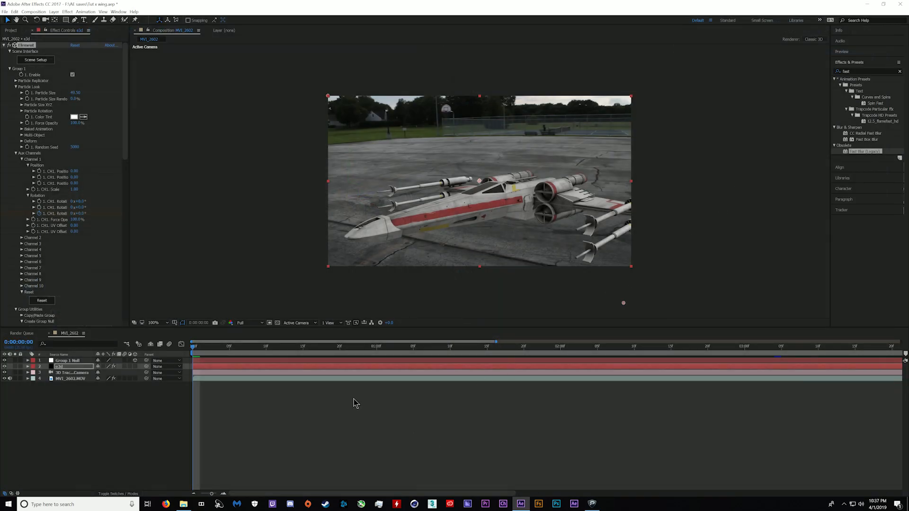
pyautogui.hotkey('ctrl', 's')
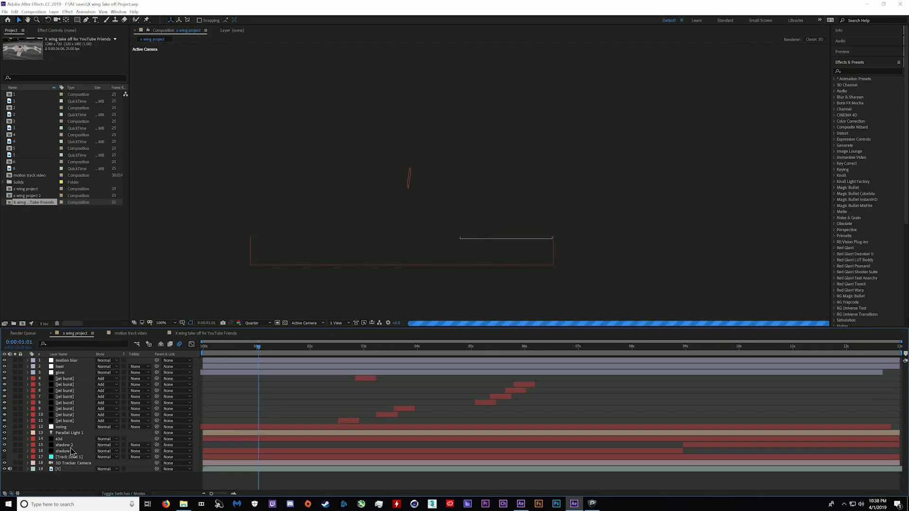
# Examine the effect settings of the shadow layer in the finished X wing take off Project composition
pyautogui.click(70, 447)
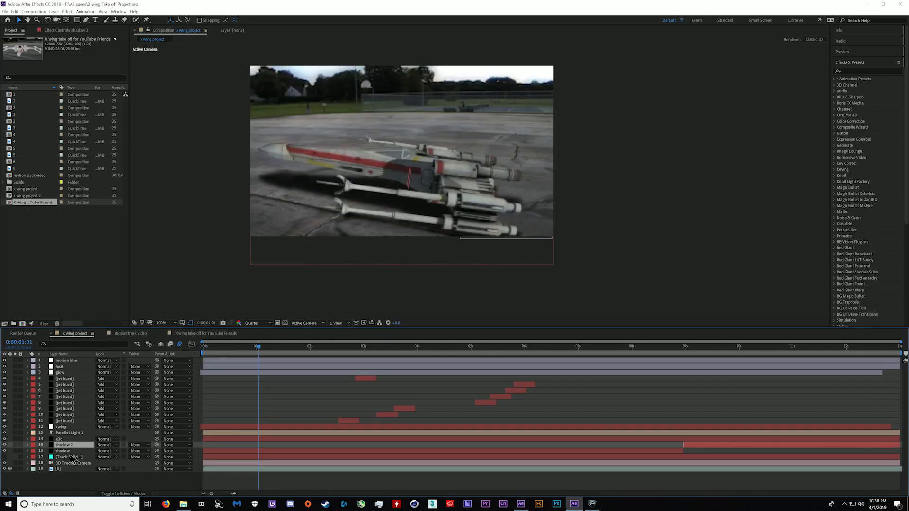
pyautogui.click(72, 452)
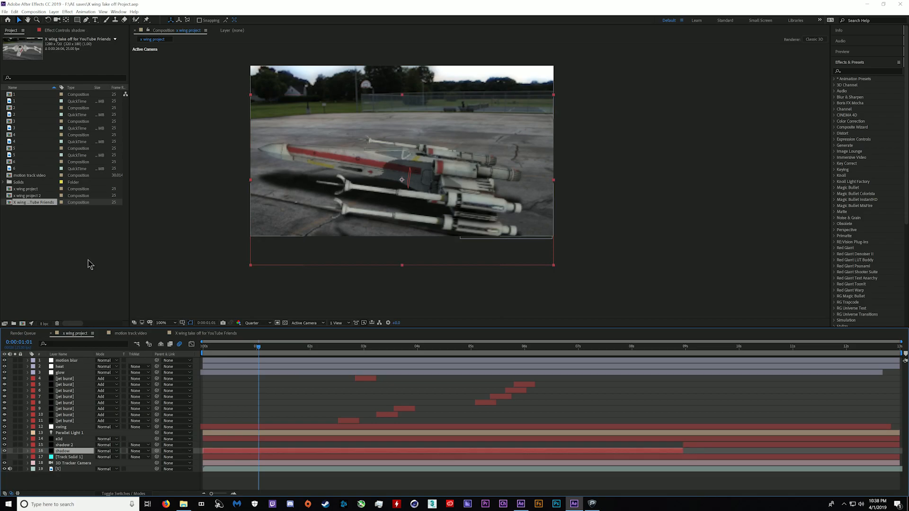
pyautogui.click(73, 31)
pyautogui.scroll(-15, 80, 161)
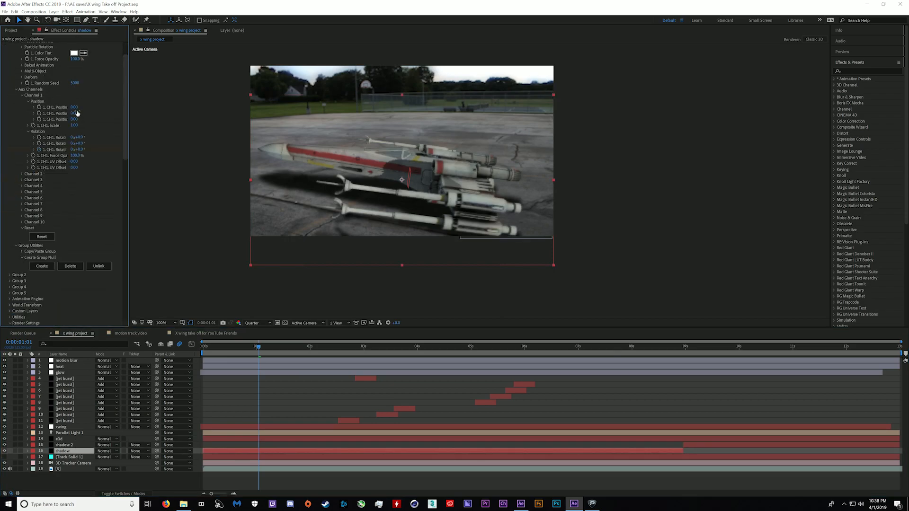
pyautogui.scroll(-5, 82, 175)
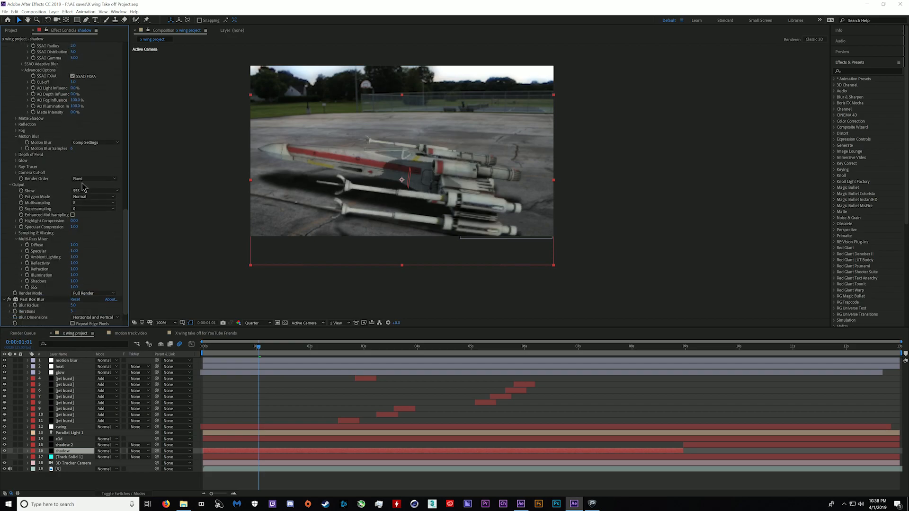
pyautogui.scroll(20, 83, 195)
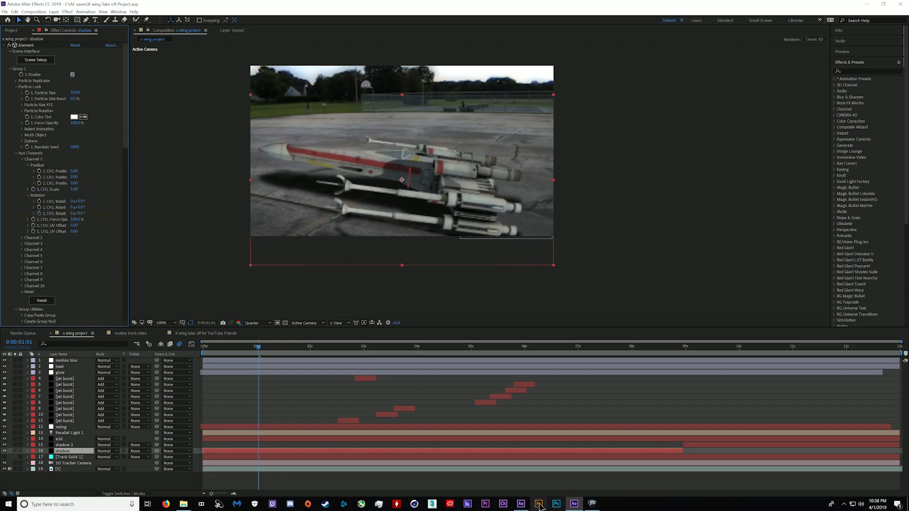
# Switch back to the tutorial project, duplicate the e3d layer and set the lower copy's Element Output Show to SSS
pyautogui.click(520, 504)
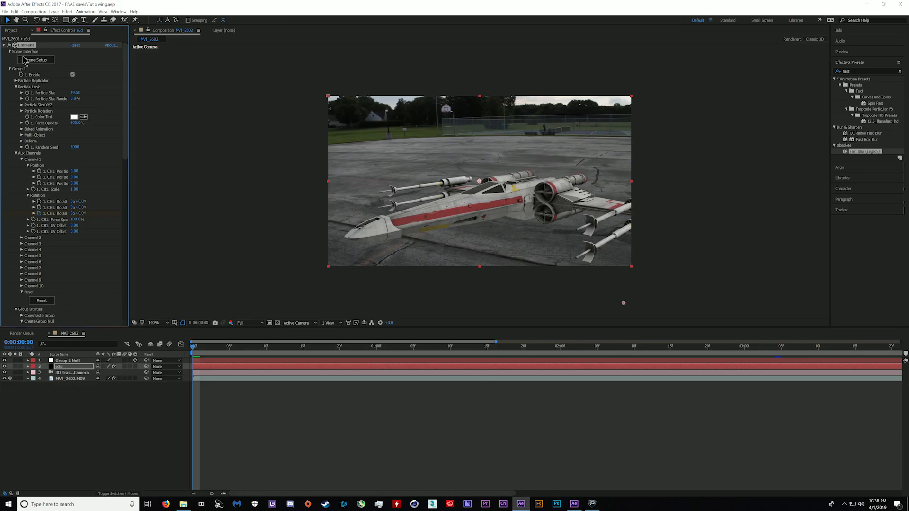
pyautogui.click(68, 368)
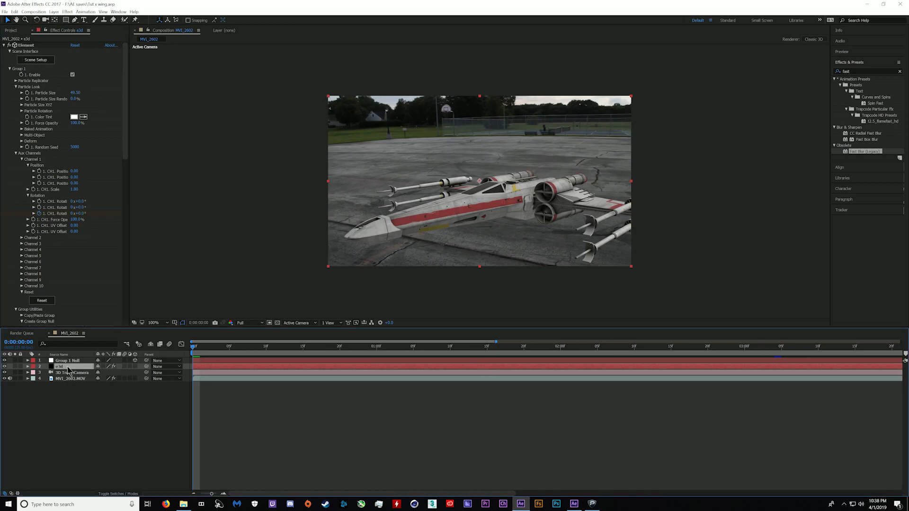
pyautogui.hotkey('ctrl', 'd')
pyautogui.scroll(-5, 76, 246)
pyautogui.scroll(-10, 78, 238)
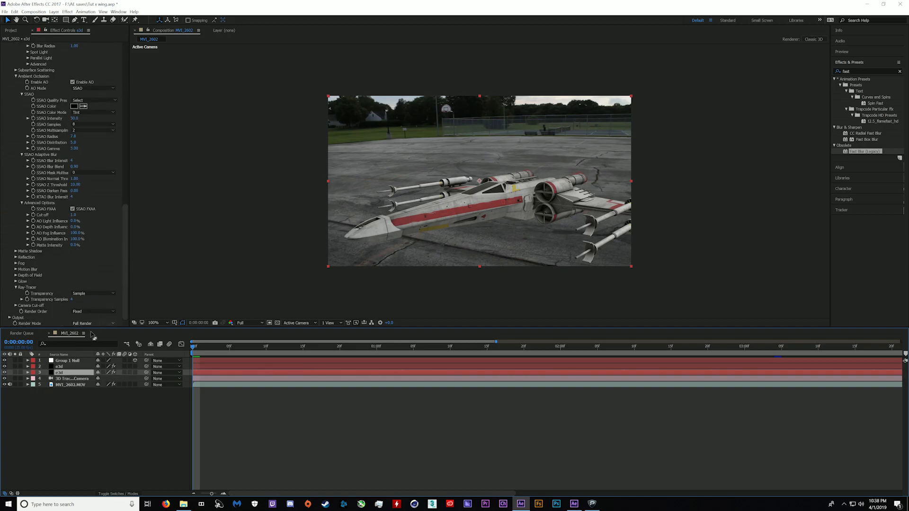
pyautogui.click(11, 318)
pyautogui.scroll(-4, 71, 265)
pyautogui.click(92, 227)
pyautogui.click(85, 344)
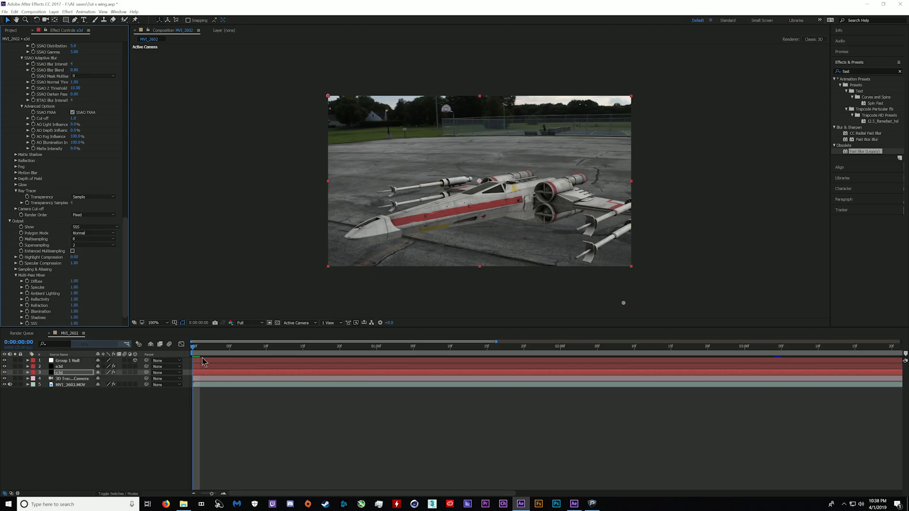
# Apply Fast Blur (Legacy) to the lower e3d copy with Blurriness 92.0 and shift the copy slightly downward as a ground shadow
pyautogui.click(66, 373)
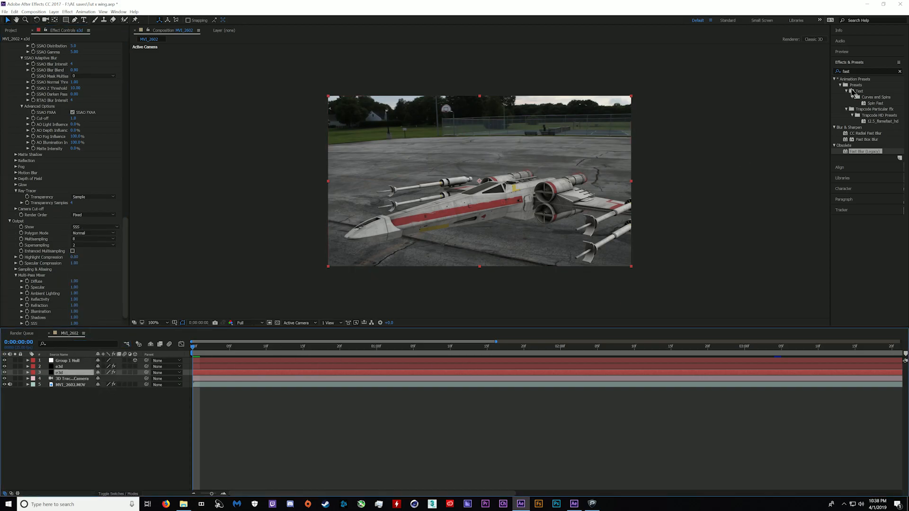
pyautogui.moveTo(843, 162); pyautogui.dragTo(61, 372)
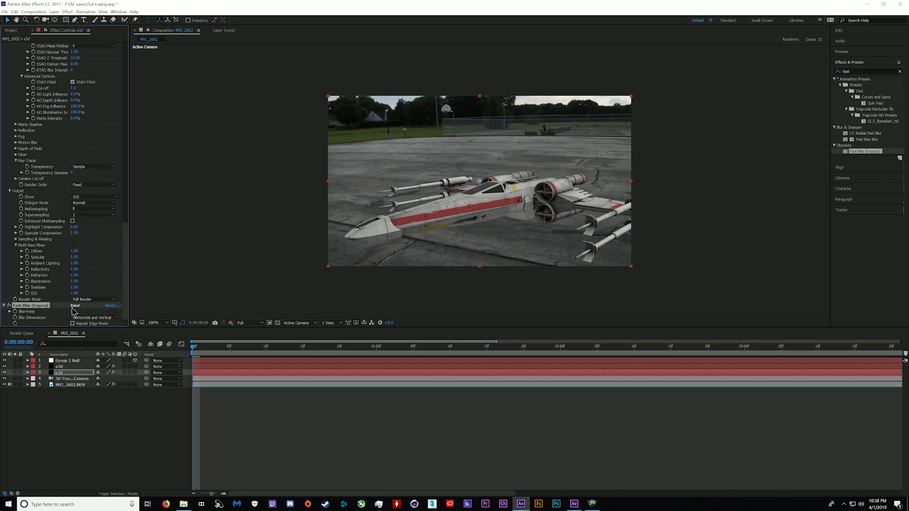
pyautogui.moveTo(73, 311); pyautogui.dragTo(104, 313)
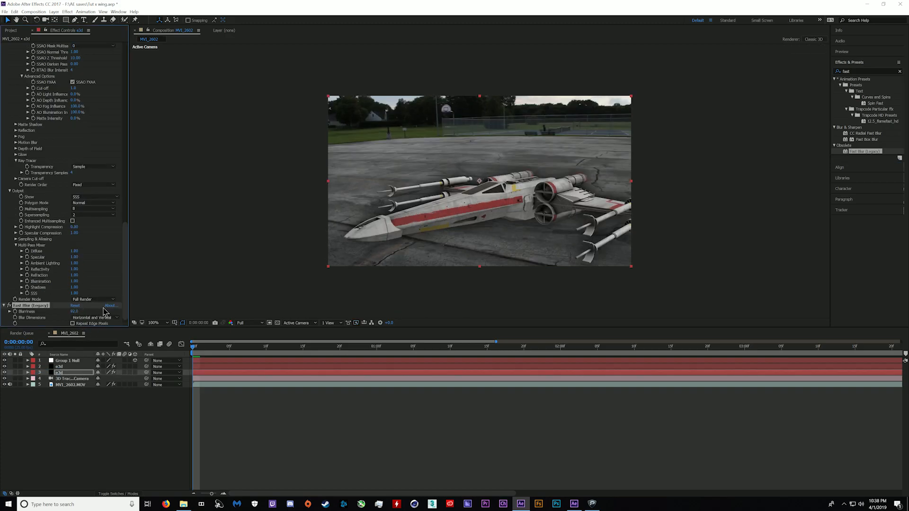
pyautogui.moveTo(441, 188); pyautogui.dragTo(441, 207)
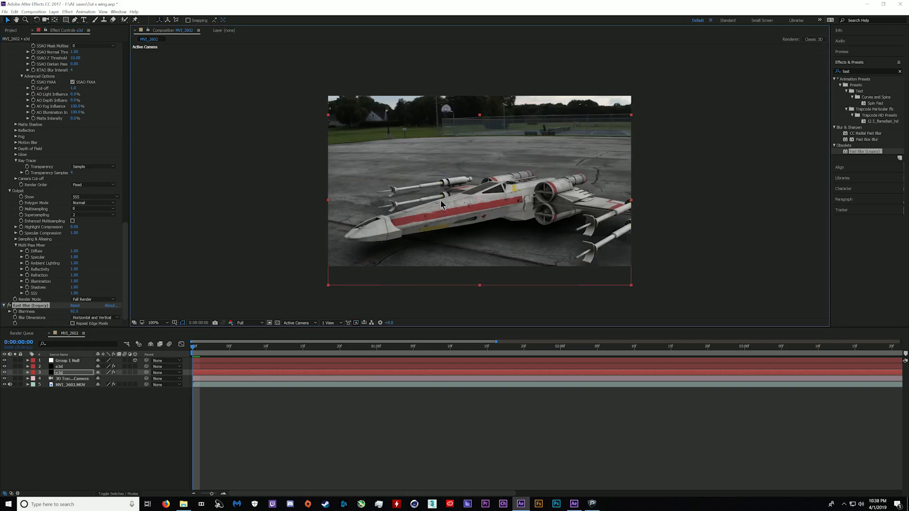
pyautogui.moveTo(441, 201); pyautogui.dragTo(441, 199)
# Preview the ground shadow through the X-wing's takeoff, stopping at 0:00:04:05
pyautogui.moveTo(191, 350); pyautogui.dragTo(850, 355)
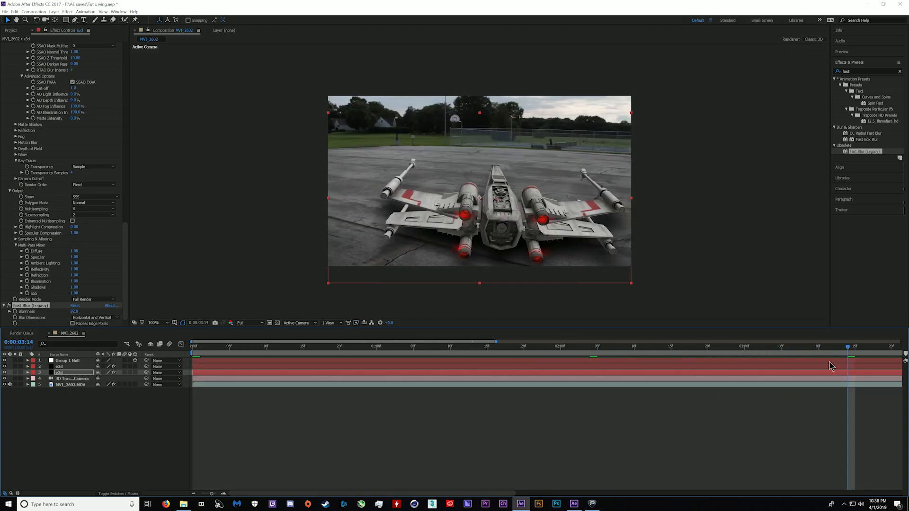
pyautogui.scroll(-6, 821, 362)
pyautogui.click(677, 353)
pyautogui.press('space')
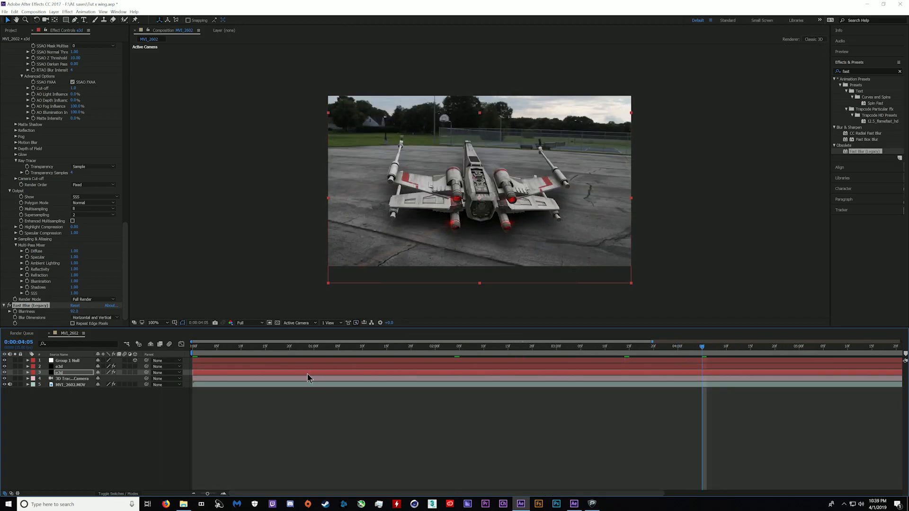
# Keyframe the shadow layer's Opacity from 100% at 0:00:04:05 to 0% at 0:00:04:13
pyautogui.press('t')
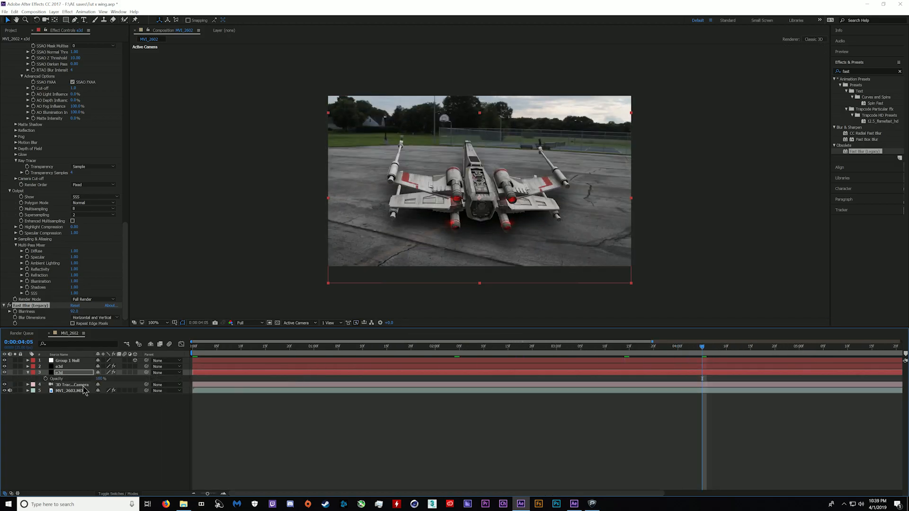
pyautogui.click(46, 379)
pyautogui.click(747, 352)
pyautogui.moveTo(772, 353); pyautogui.dragTo(741, 352)
pyautogui.click(99, 378)
pyautogui.write('0')
pyautogui.press('Return')
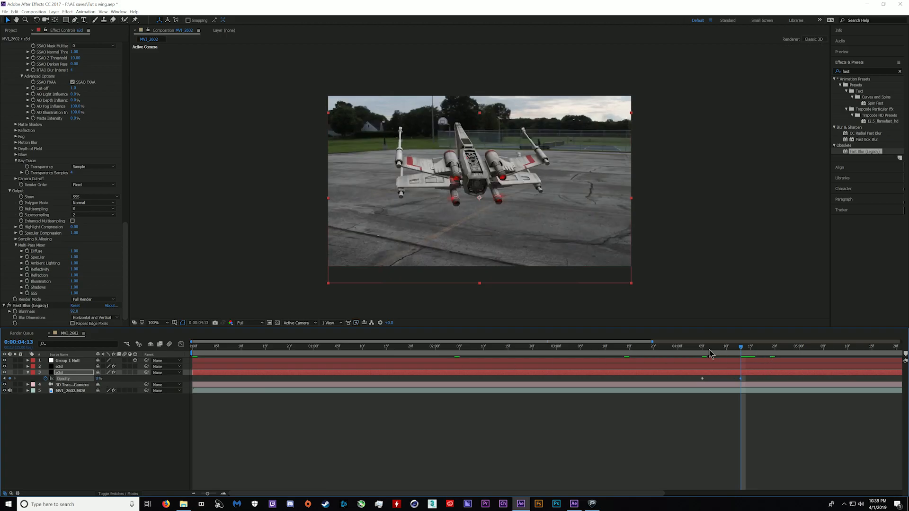
# Preview the shadow's fade-out from 0:00:03:17
pyautogui.click(639, 353)
pyautogui.press('space')
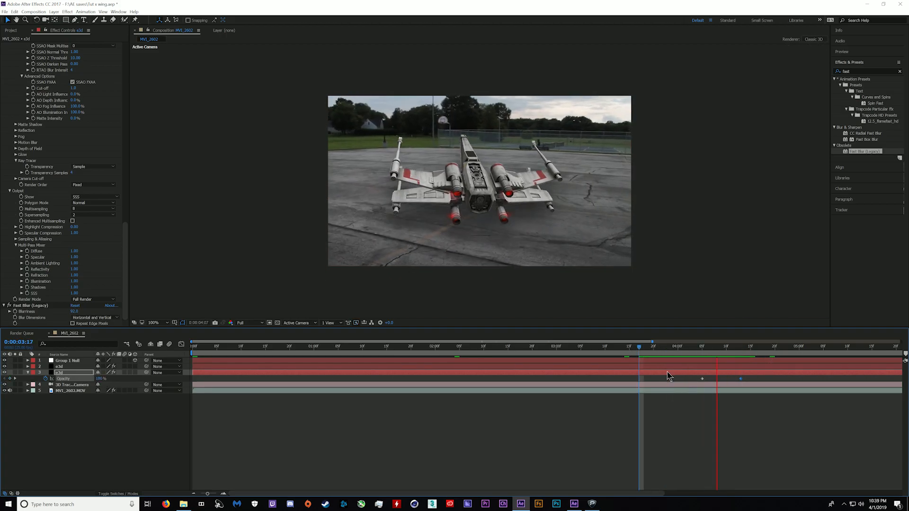
pyautogui.press('space')
# Reveal Group 1 Null's keyframes, apply Easy Ease to its Position and Orientation keyframes just before 0:00:03:00, and preview the motion
pyautogui.click(210, 362)
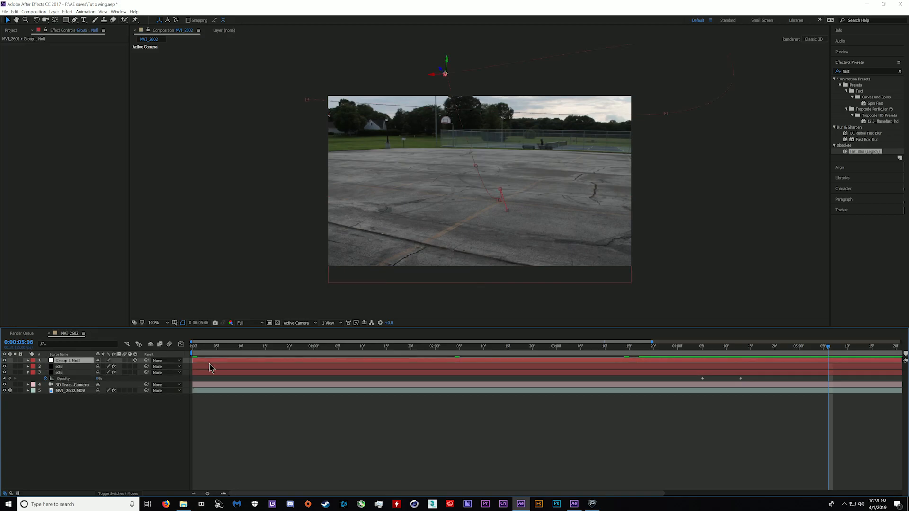
pyautogui.press('u')
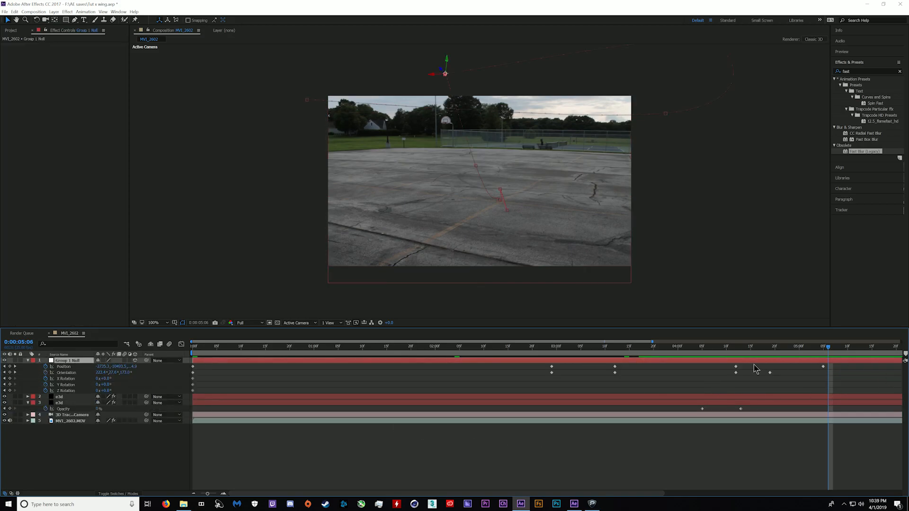
pyautogui.moveTo(839, 349); pyautogui.dragTo(73, 371)
pyautogui.press('space')
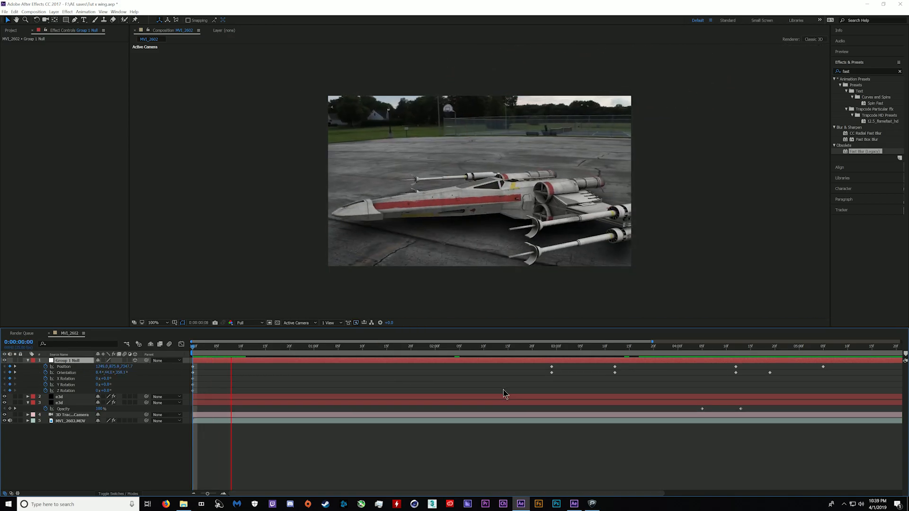
pyautogui.moveTo(556, 392); pyautogui.dragTo(543, 356)
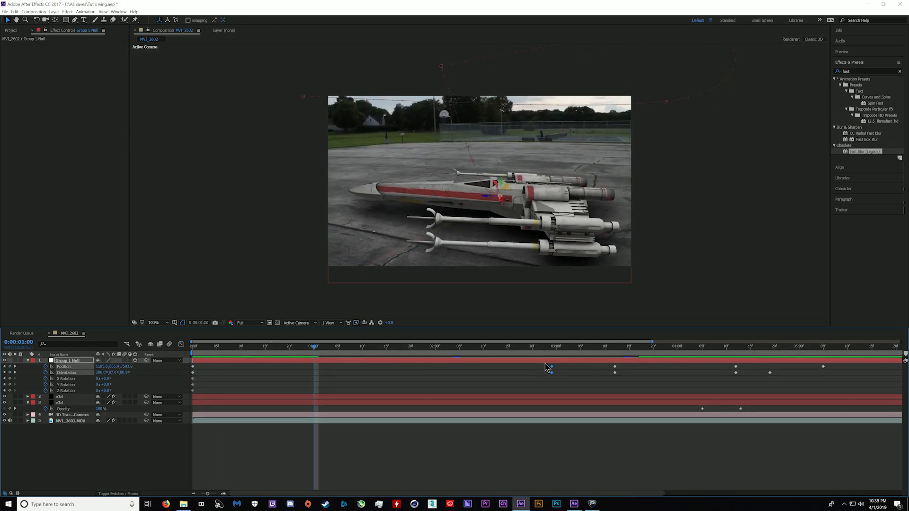
pyautogui.press('F9')
pyautogui.press('space')
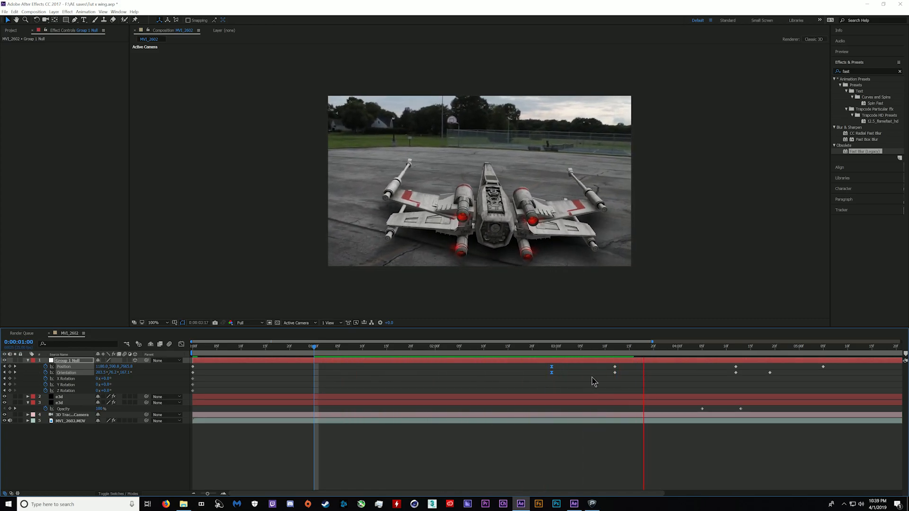
# Apply Easy Ease to Group 1 Null's Position and Orientation keyframes from 0:00:03:12 to 0:00:04:19, and preview the smoothed flight
pyautogui.moveTo(624, 365); pyautogui.dragTo(601, 384)
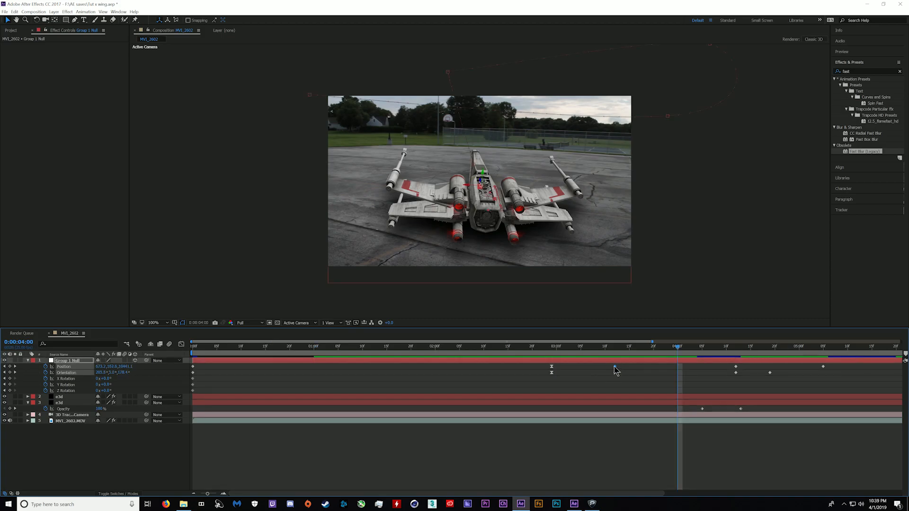
pyautogui.press('F9')
pyautogui.click(563, 350)
pyautogui.press('space')
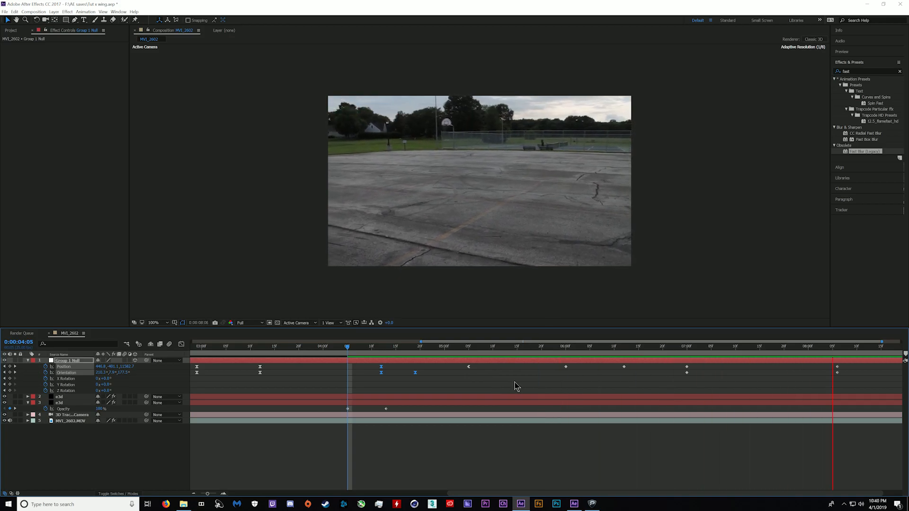
pyautogui.press('space')
pyautogui.moveTo(320, 348); pyautogui.dragTo(4, 363)
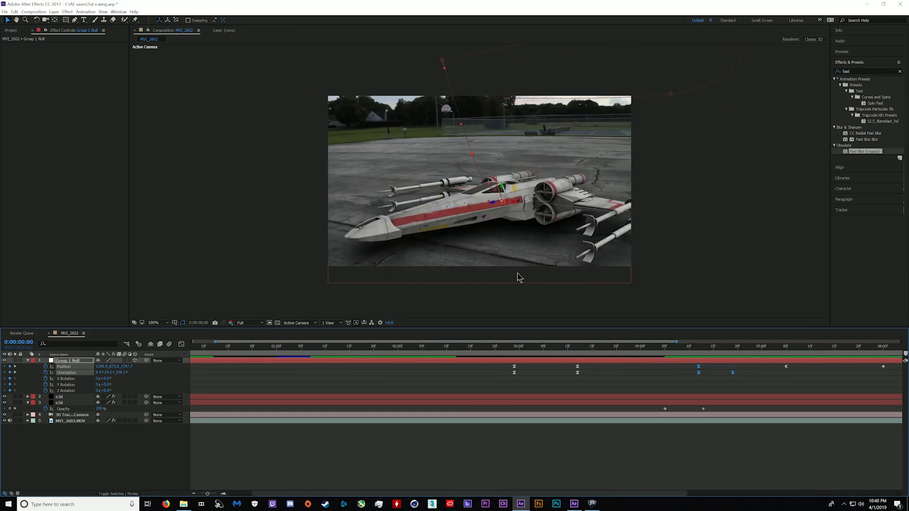
pyautogui.press(';')
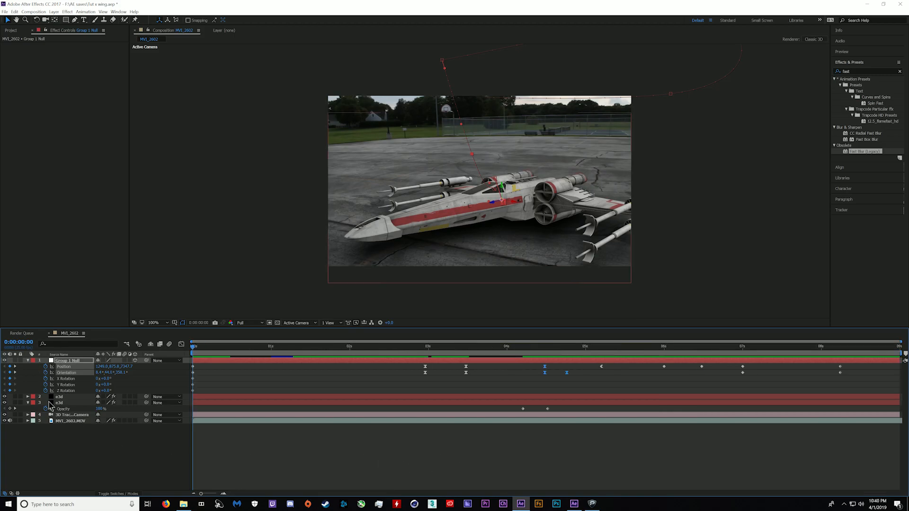
# Set the shadow layer's first Opacity keyframe to 75% and preview the lighter shadow from 0:00:02:03
pyautogui.click(61, 403)
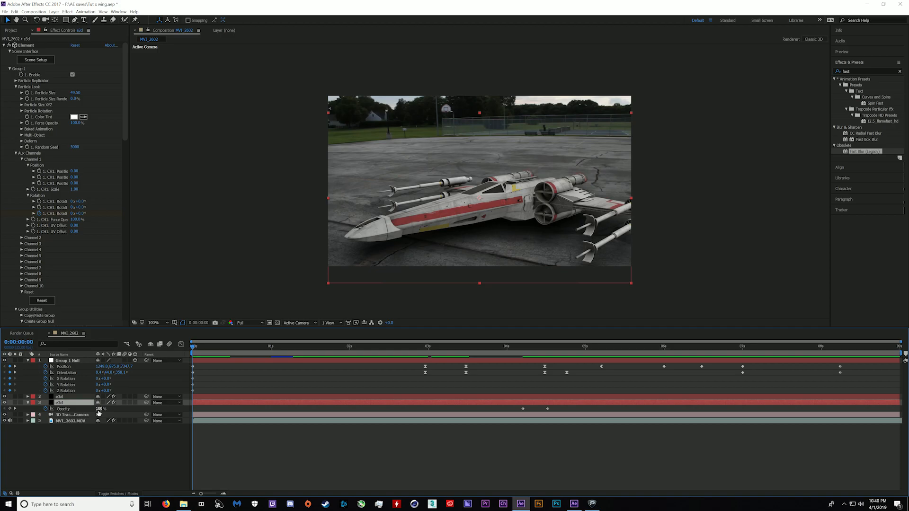
pyautogui.doubleClick(522, 409)
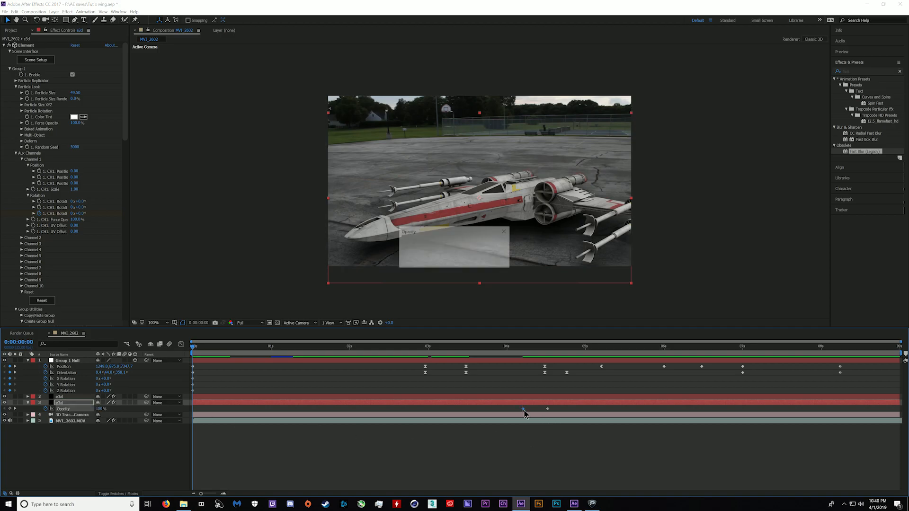
pyautogui.write('75')
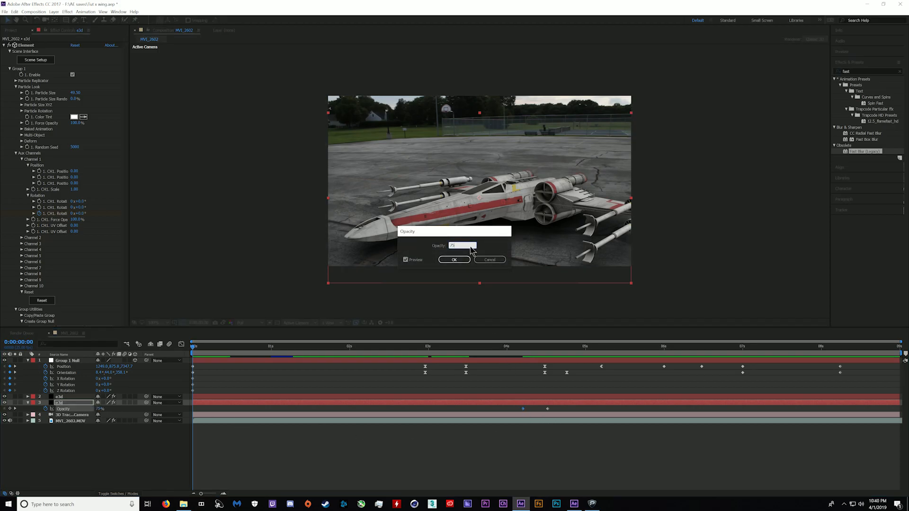
pyautogui.press('Return')
pyautogui.moveTo(236, 348); pyautogui.dragTo(370, 352)
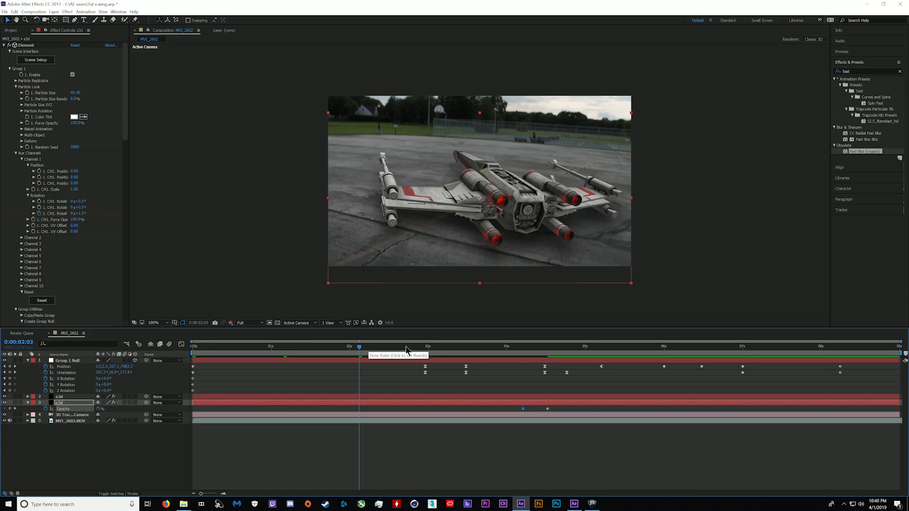
pyautogui.press('space')
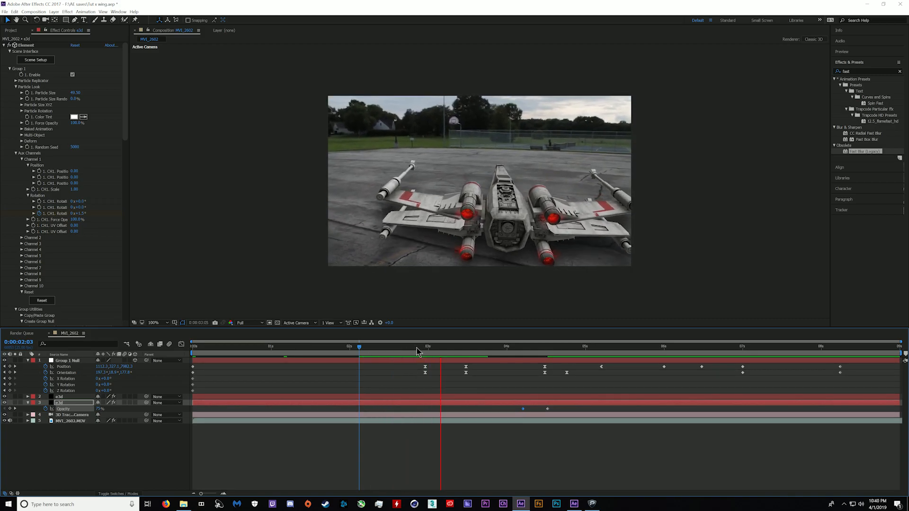
pyautogui.press('space')
# Set the shadow layer's first Opacity keyframe to 90% and preview the takeoff from 0:00:01:23
pyautogui.moveTo(365, 352); pyautogui.dragTo(219, 374)
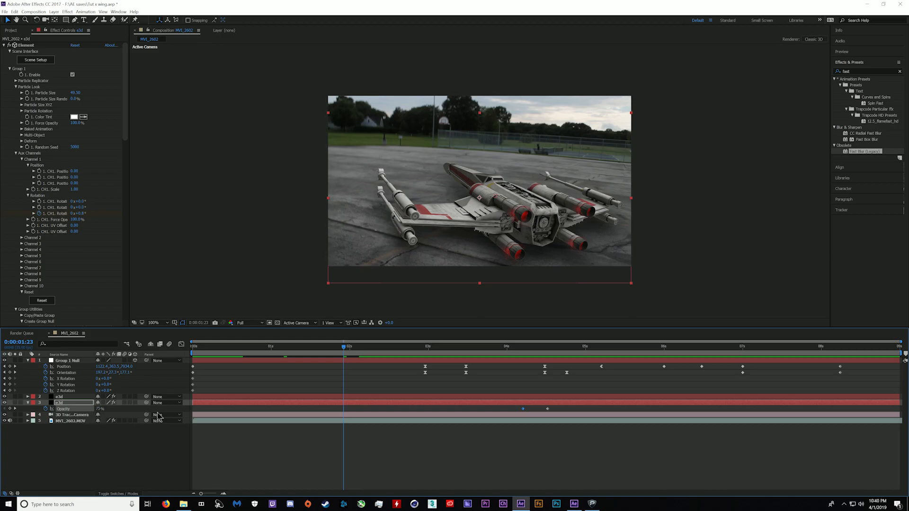
pyautogui.doubleClick(523, 408)
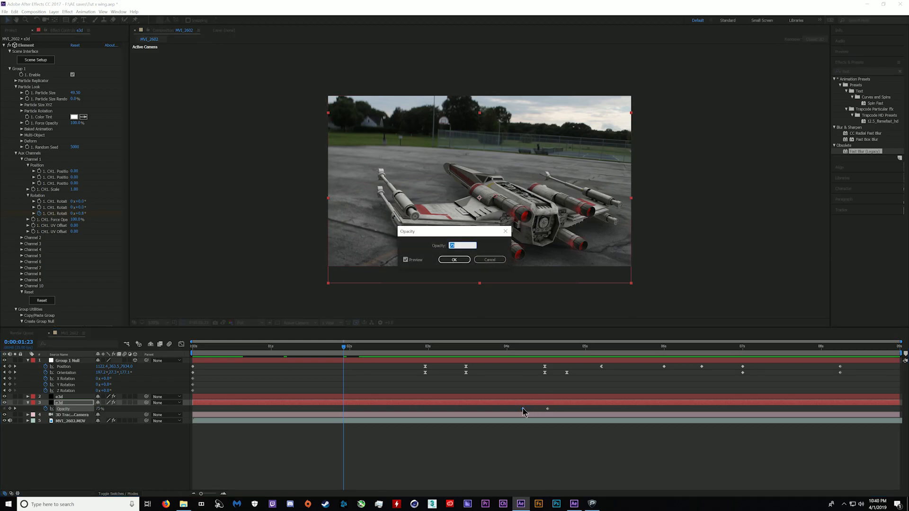
pyautogui.write('90')
pyautogui.press('Return')
pyautogui.press('space')
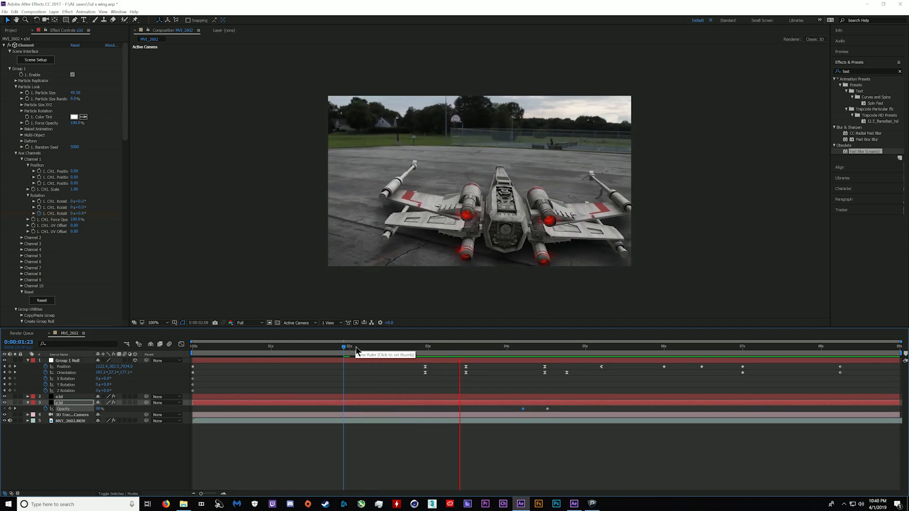
pyautogui.press('space')
pyautogui.press('space')
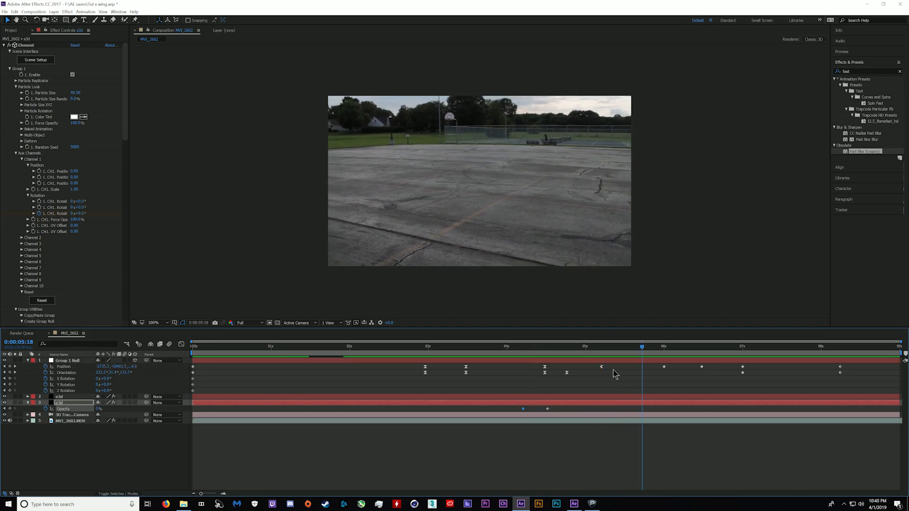
# Trim the end of the ground shadow layer to 0:00:04:19
pyautogui.click(765, 346)
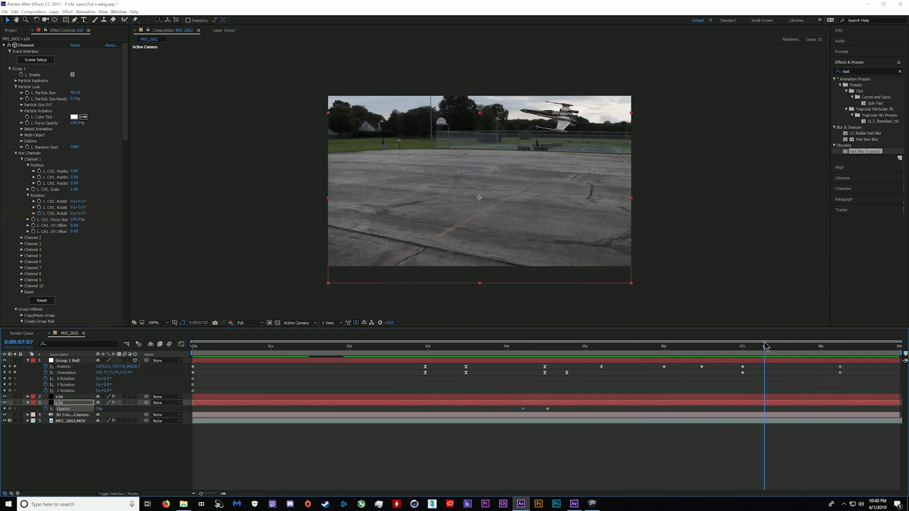
pyautogui.click(569, 347)
pyautogui.hotkey('alt', ']')
# Duplicate the visible X-wing's e3d layer and set the lower copy's Element Output to show SSS
pyautogui.click(585, 398)
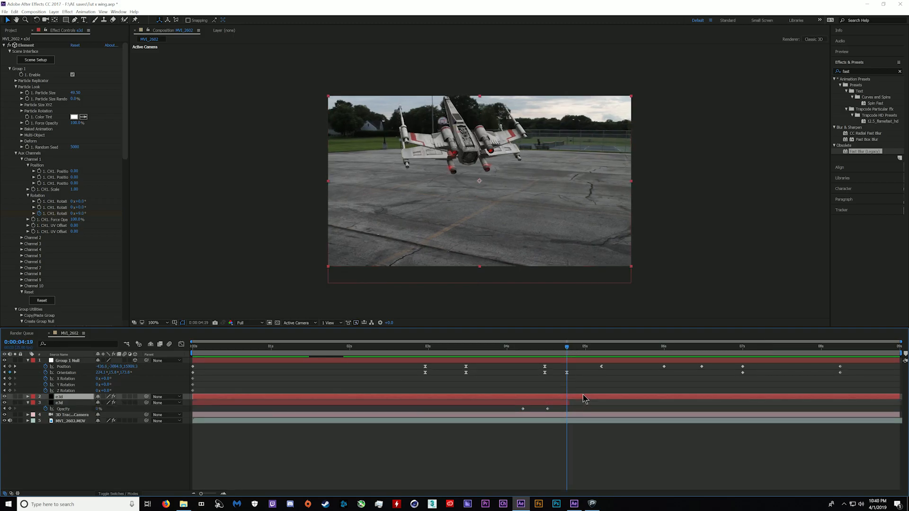
pyautogui.hotkey('ctrl', 'd')
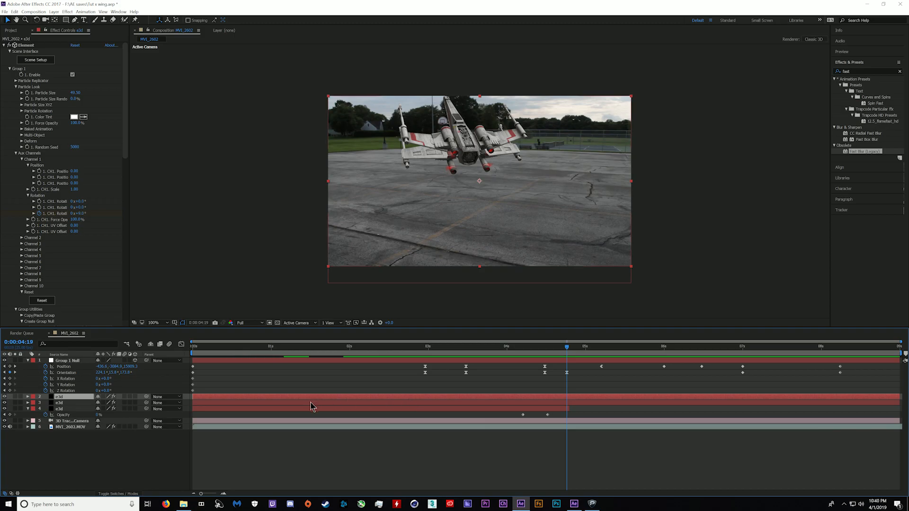
pyautogui.click(310, 402)
pyautogui.scroll(-20, 22, 298)
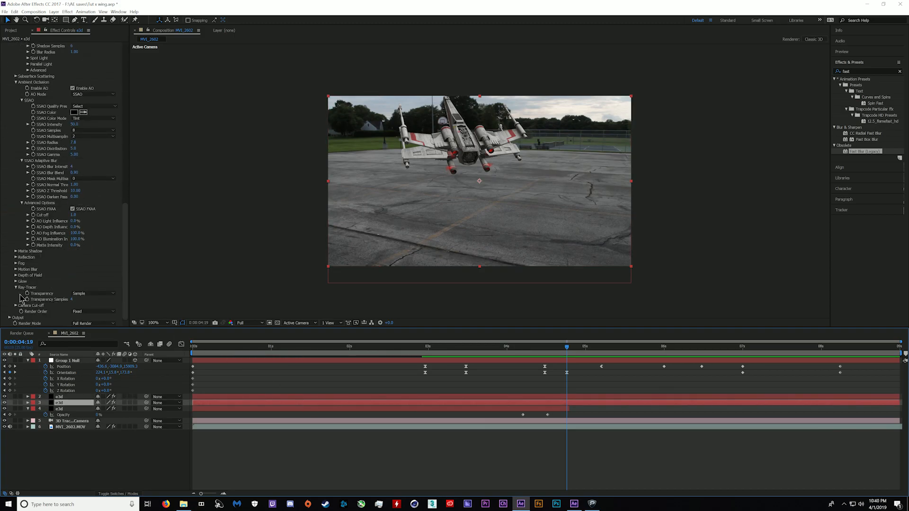
pyautogui.click(17, 318)
pyautogui.scroll(-4, 17, 317)
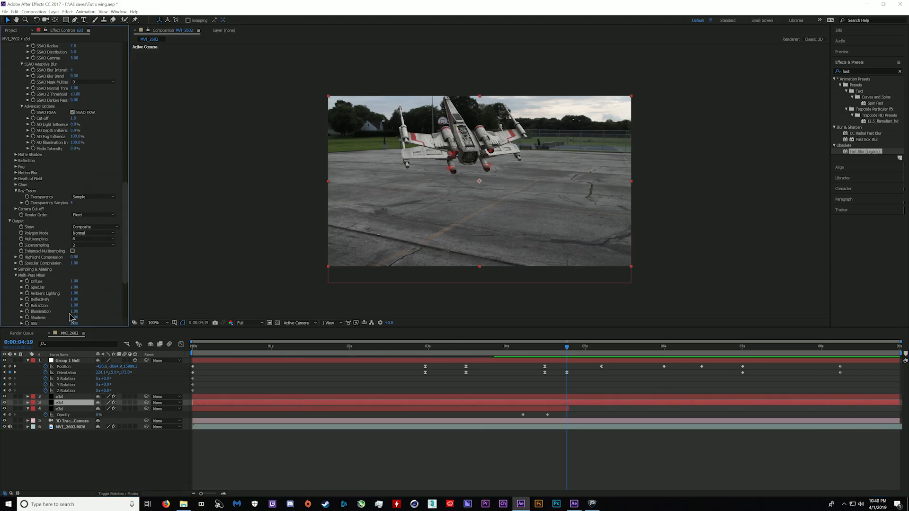
pyautogui.click(97, 228)
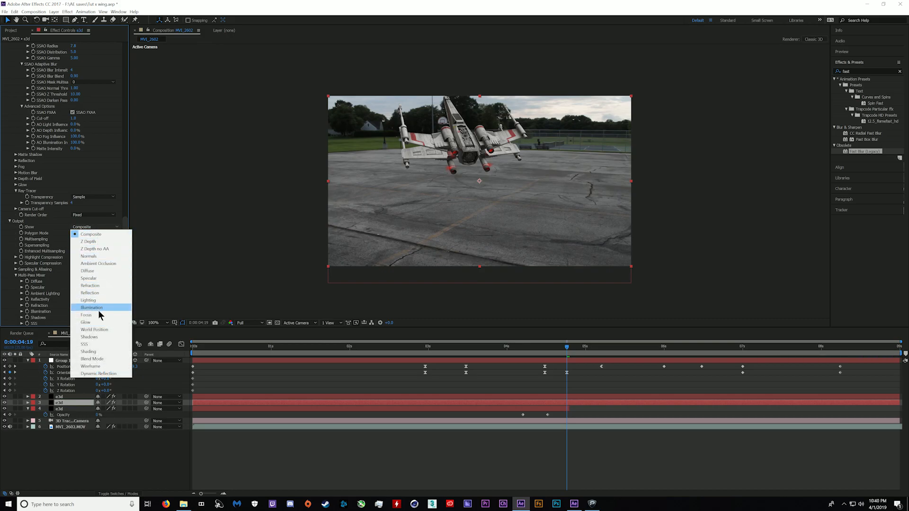
pyautogui.click(97, 344)
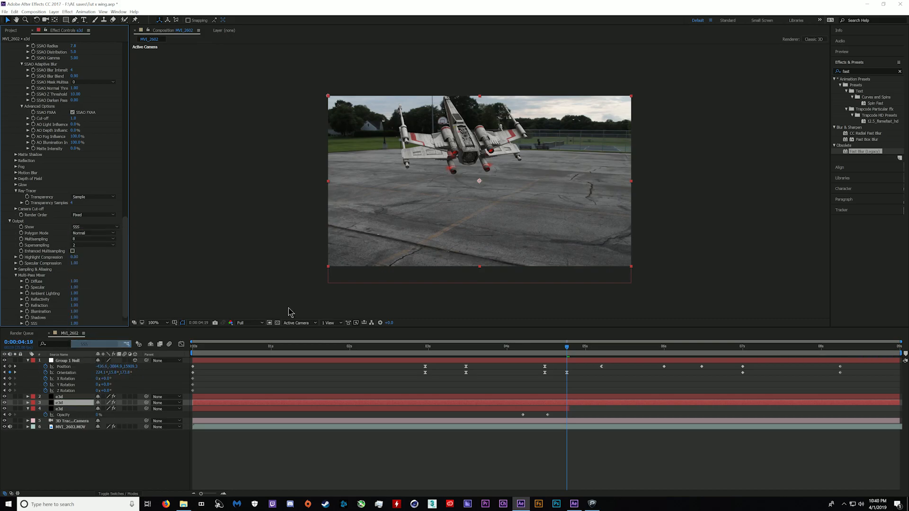
# Apply Fast Blur (Legacy) with Blurriness 111 to the SSS copy and trim its start to 0:00:04:20
pyautogui.moveTo(869, 152); pyautogui.dragTo(656, 306)
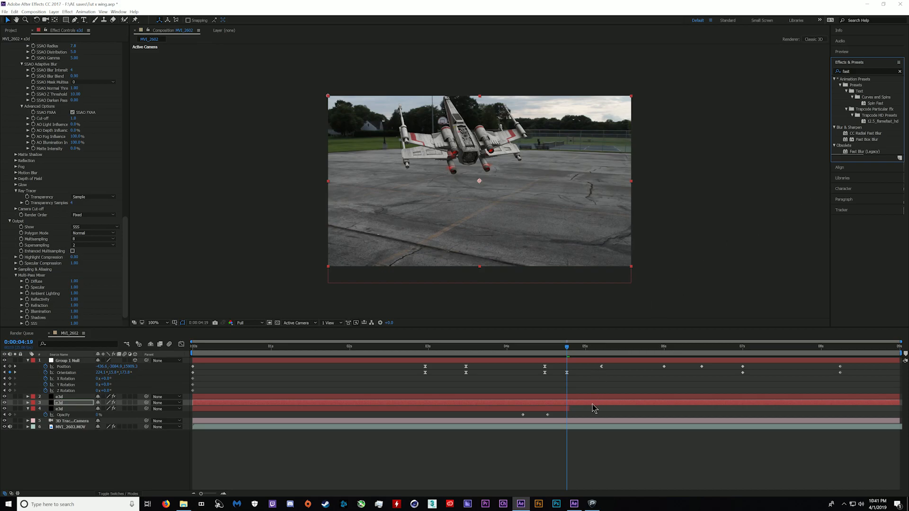
pyautogui.click(872, 151)
pyautogui.moveTo(774, 225); pyautogui.dragTo(632, 403)
pyautogui.click(570, 353)
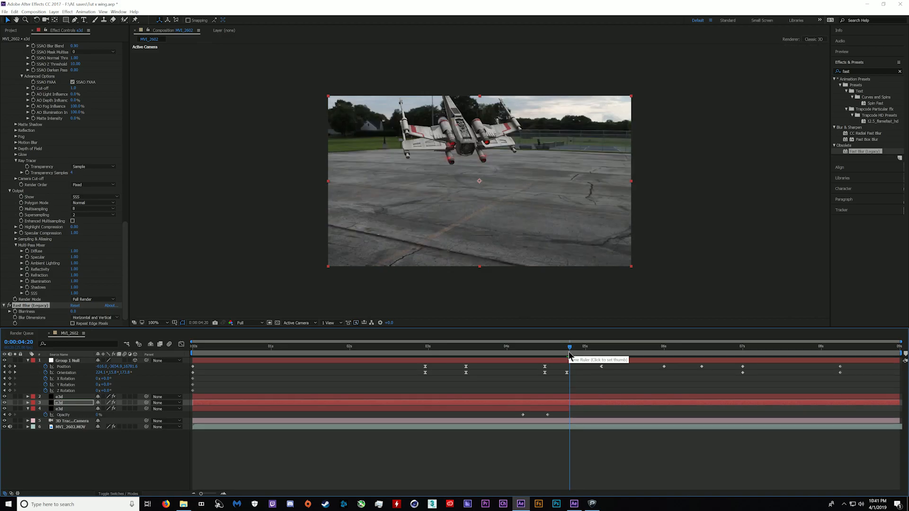
pyautogui.hotkey('alt', '[')
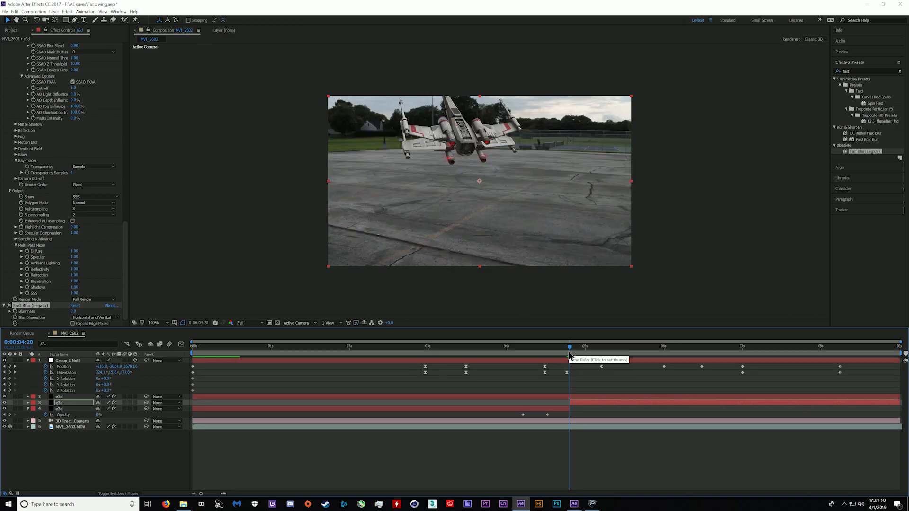
pyautogui.moveTo(74, 312); pyautogui.dragTo(104, 311)
# Trim the blurred SSS copy's start to about 0:00:05:23 and shift it down onto the ground beneath the distant X-wing
pyautogui.moveTo(608, 349); pyautogui.dragTo(672, 362)
pyautogui.moveTo(570, 403); pyautogui.dragTo(653, 403)
pyautogui.moveTo(700, 350); pyautogui.dragTo(771, 351)
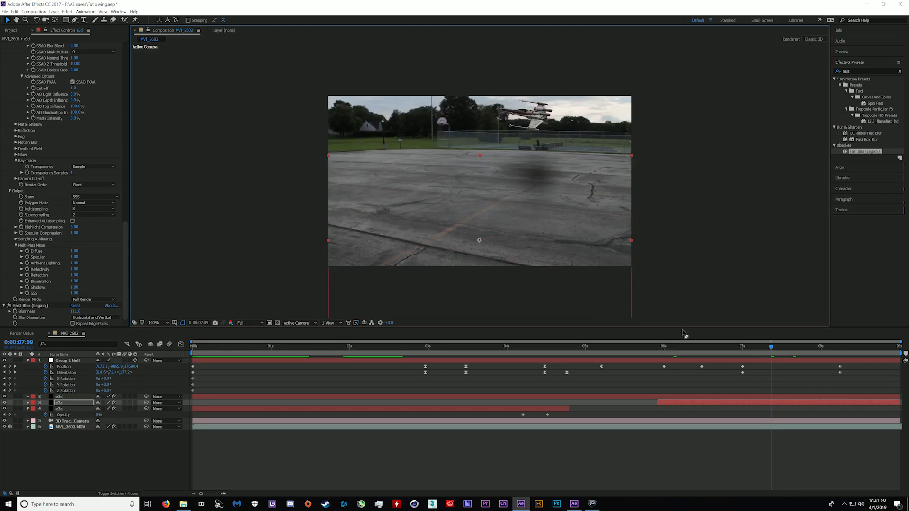
# Preview the second shadow during the X-wing's fly-by from 0:00:05:21
pyautogui.moveTo(772, 349); pyautogui.dragTo(655, 357)
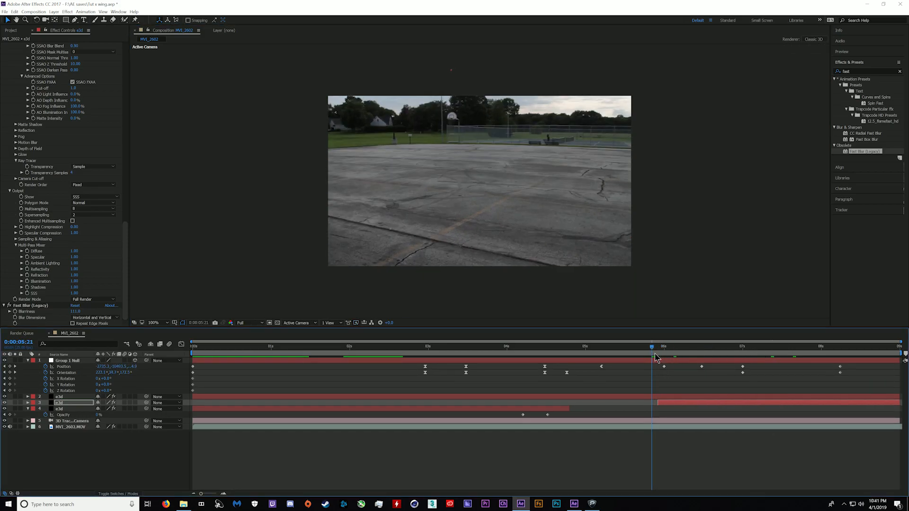
pyautogui.press('space')
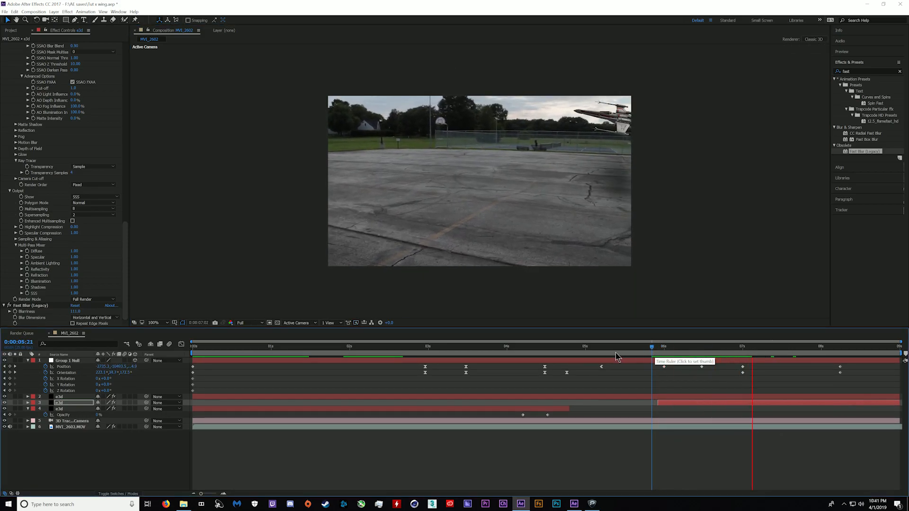
pyautogui.press('space')
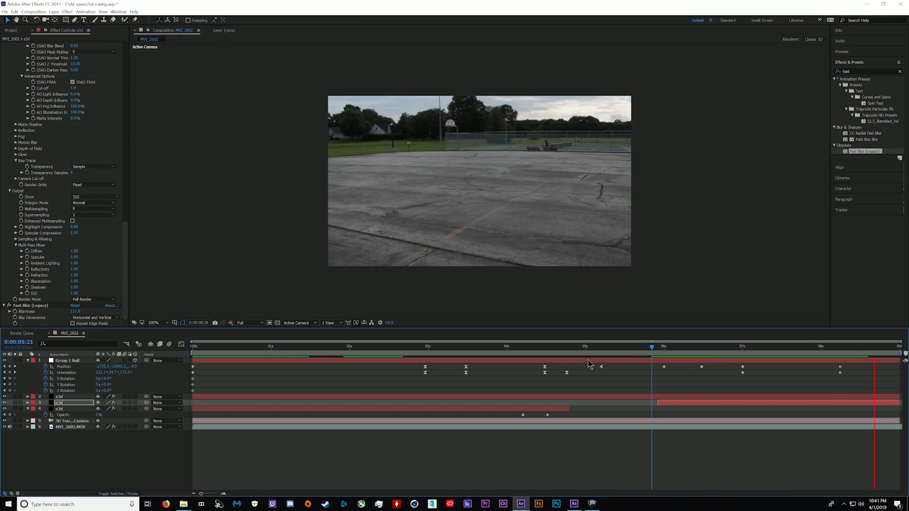
pyautogui.press('u')
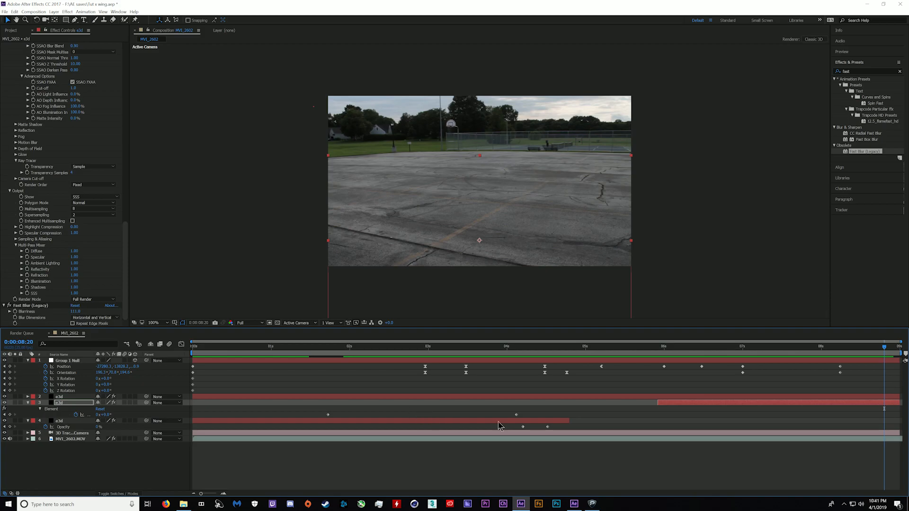
pyautogui.press('u')
pyautogui.press('u')
pyautogui.press('u')
# With the current time at 0:00:03:15, create a new black solid and place it above all the e3d layers
pyautogui.moveTo(518, 350); pyautogui.dragTo(462, 367)
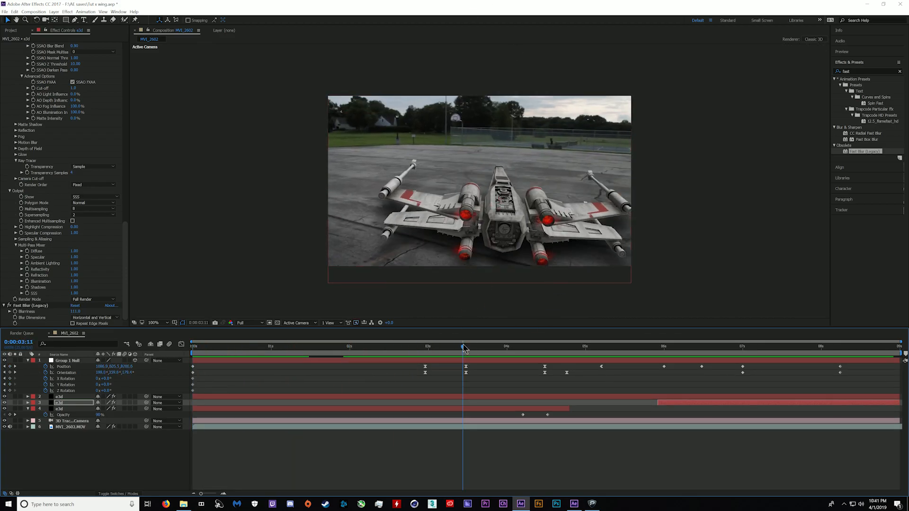
pyautogui.moveTo(462, 348)
pyautogui.mouseDown()
pyautogui.moveTo(495, 355)
pyautogui.moveTo(475, 354)
pyautogui.mouseUp()
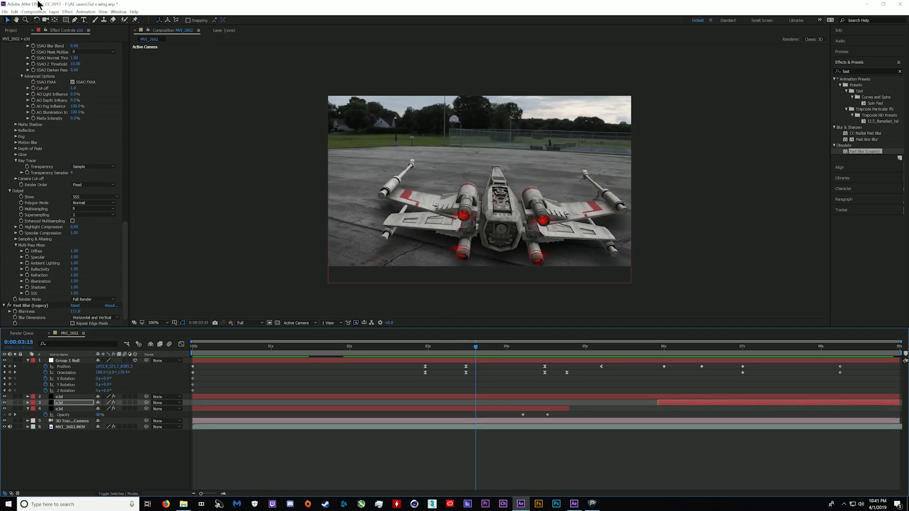
pyautogui.click(54, 12)
pyautogui.moveTo(71, 22)
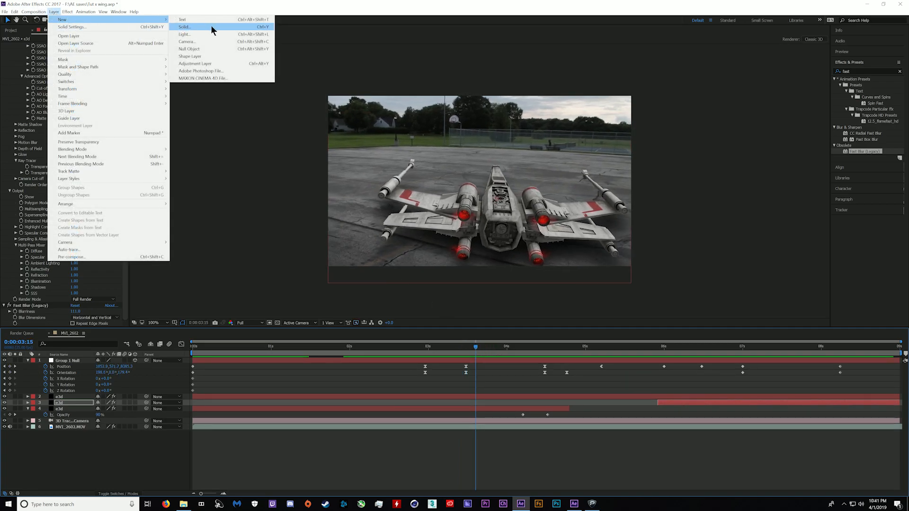
pyautogui.click(203, 27)
pyautogui.click(474, 315)
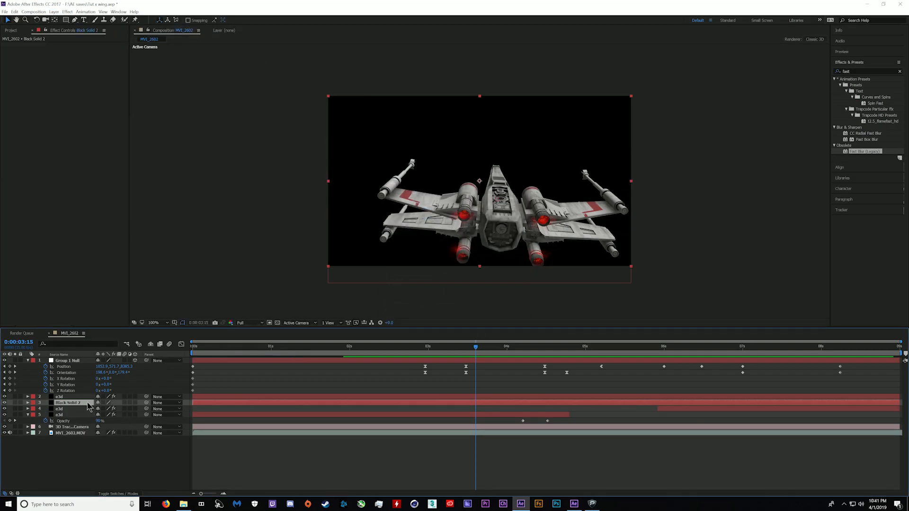
pyautogui.moveTo(79, 367); pyautogui.dragTo(79, 370)
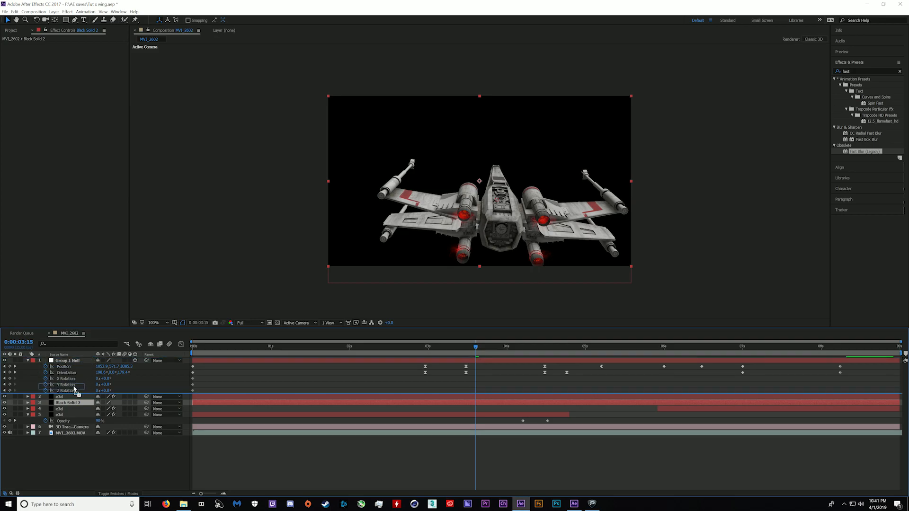
# Search the effects for "saber" and apply the Saber effect to the new black solid
pyautogui.click(859, 71)
pyautogui.write('saber')
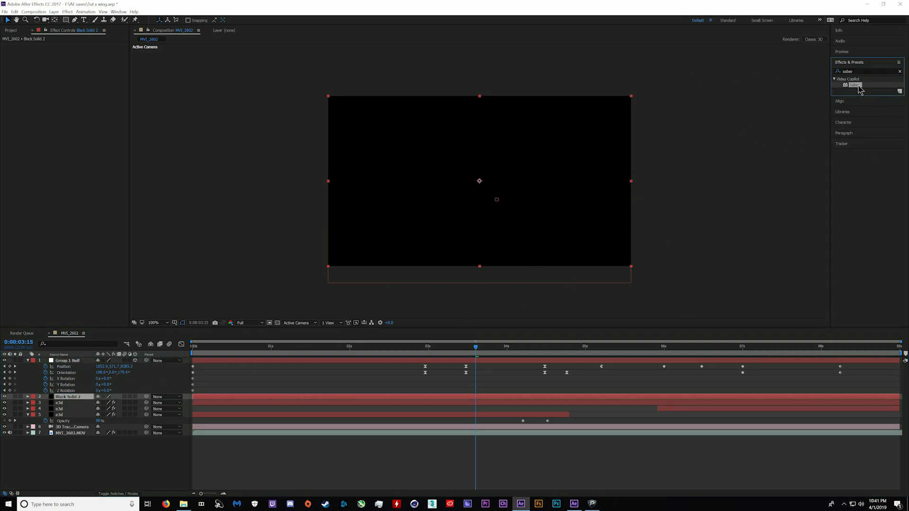
pyautogui.moveTo(859, 89); pyautogui.dragTo(83, 396)
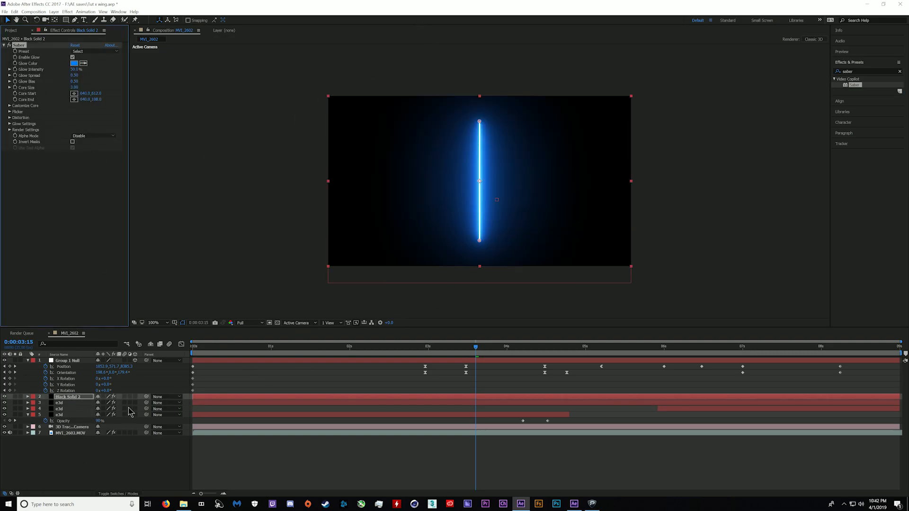
# Set the blending mode of the black Saber solid to Screen so the beam composites over the footage
pyautogui.click(119, 493)
pyautogui.click(114, 403)
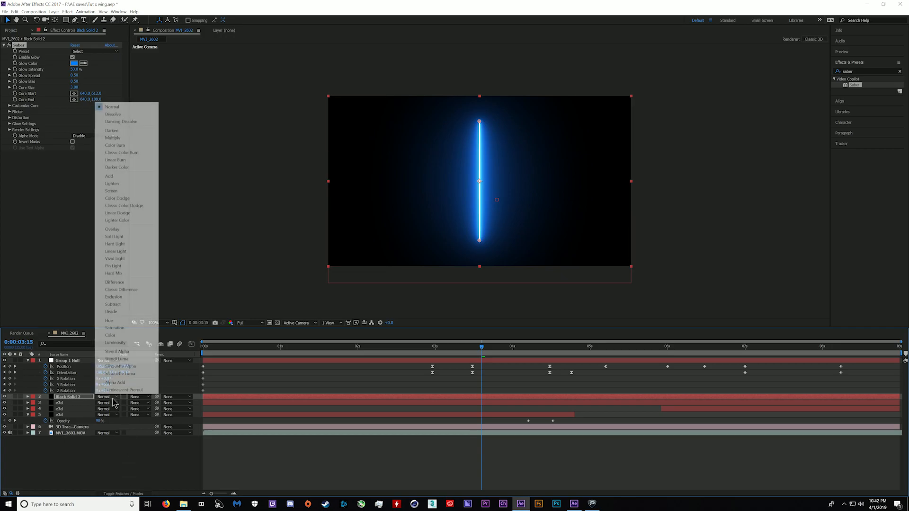
pyautogui.click(124, 193)
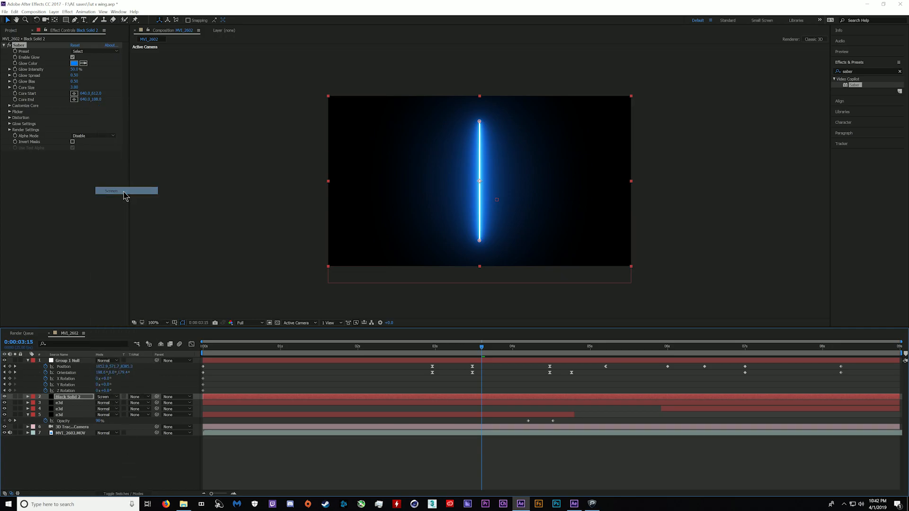
# Apply the Energy preset to the Saber effect
pyautogui.click(104, 51)
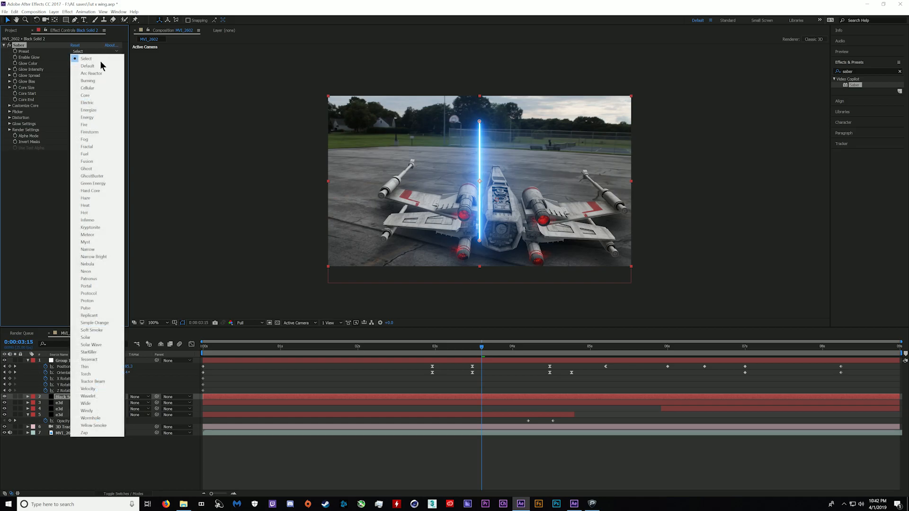
pyautogui.click(96, 117)
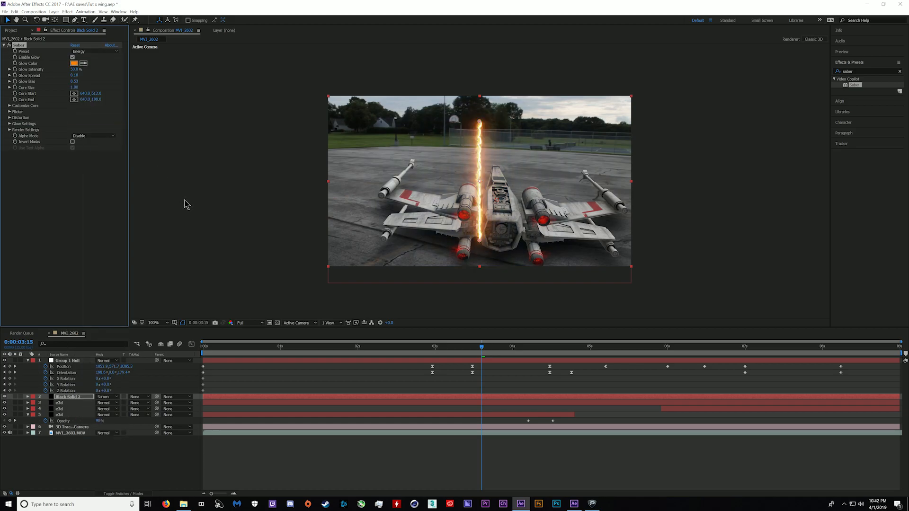
pyautogui.click(93, 51)
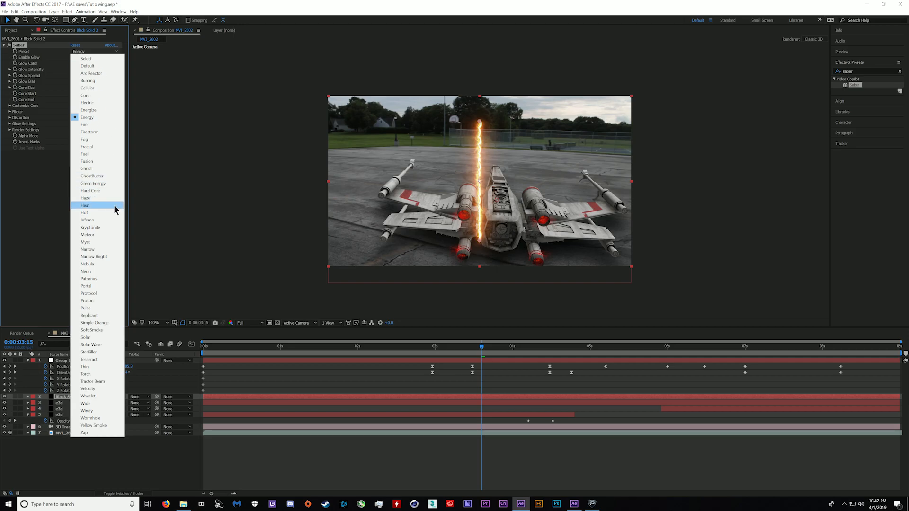
pyautogui.click(11, 195)
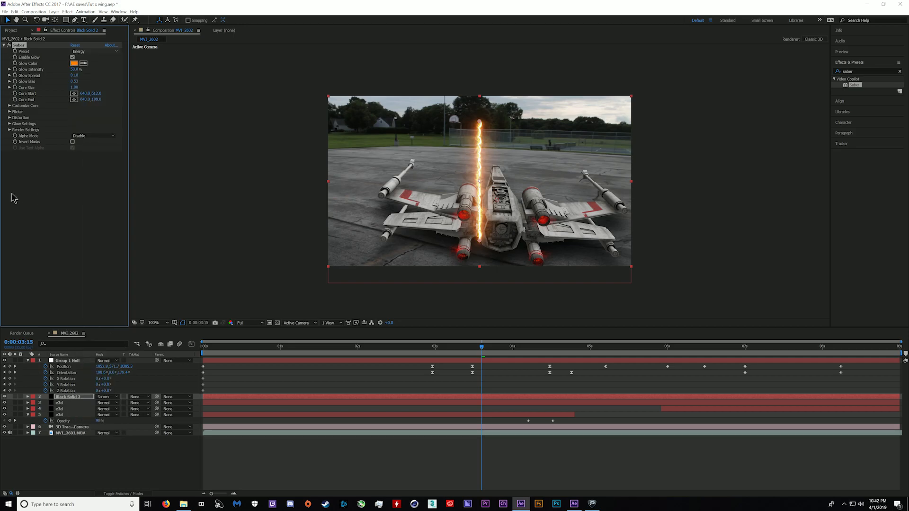
# Taper the Saber core by increasing its start size and setting its end size to 0%
pyautogui.click(9, 88)
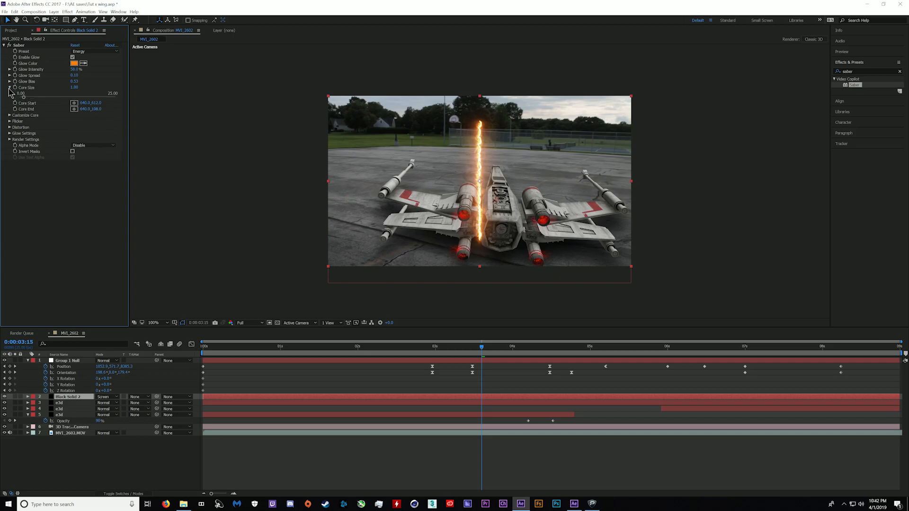
pyautogui.click(9, 89)
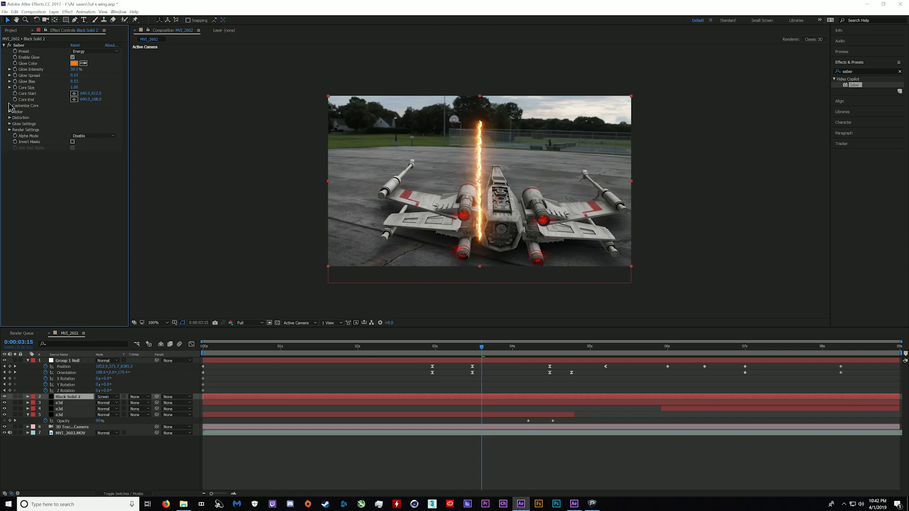
pyautogui.click(10, 105)
pyautogui.moveTo(72, 131); pyautogui.dragTo(120, 132)
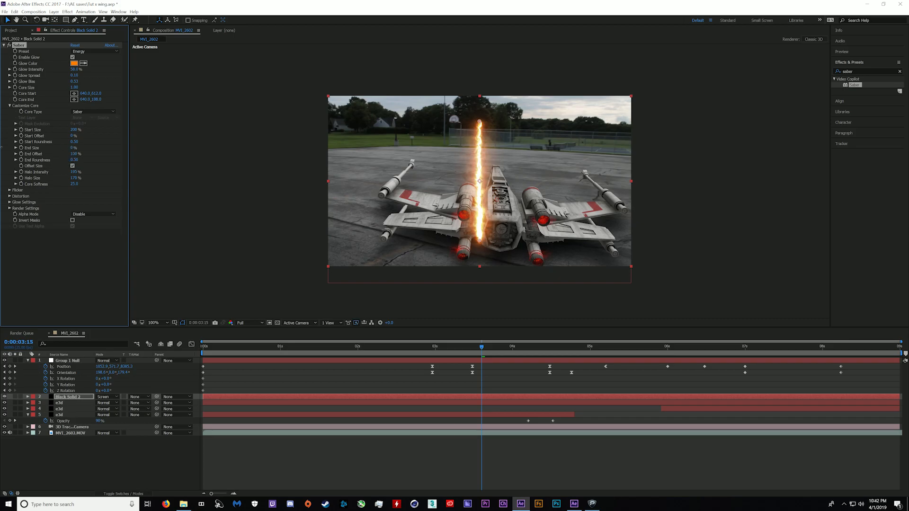
pyautogui.moveTo(1, 147); pyautogui.dragTo(1, 148)
# Shorten the Saber beam so it runs downward from the X-wing's upper-left engine, and set its glow color to FF3F01
pyautogui.moveTo(479, 123); pyautogui.dragTo(482, 287)
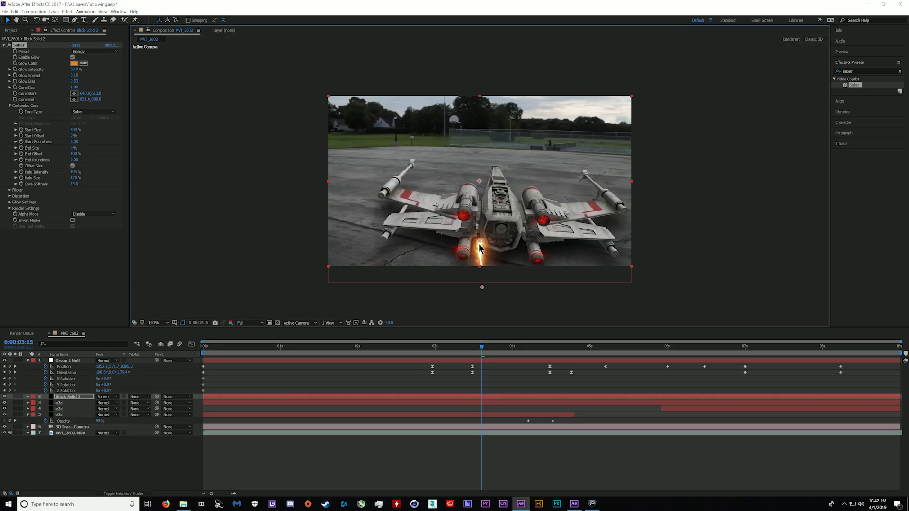
pyautogui.moveTo(480, 246); pyautogui.dragTo(467, 206)
pyautogui.click(75, 64)
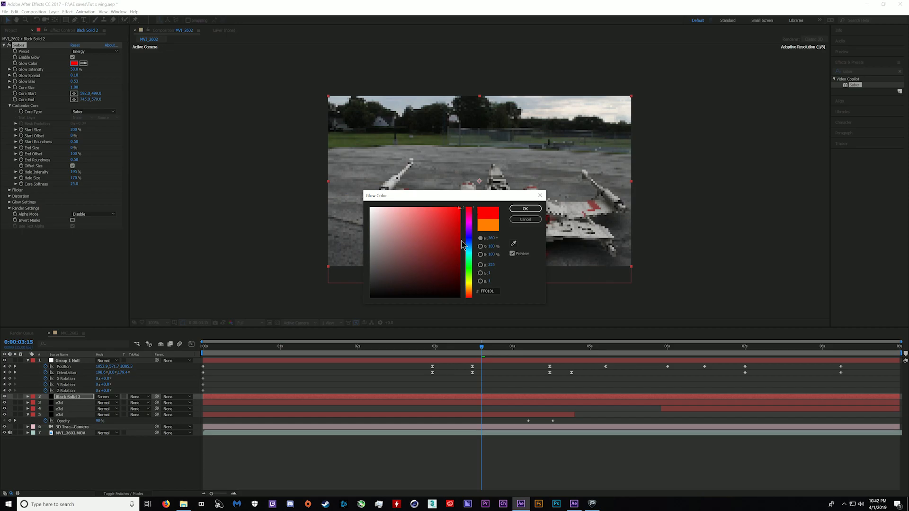
pyautogui.moveTo(465, 288); pyautogui.dragTo(470, 298)
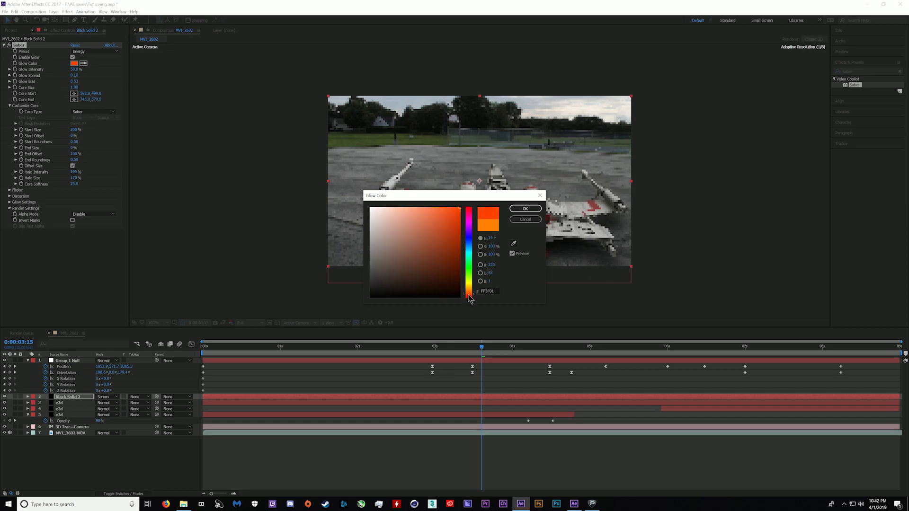
pyautogui.click(525, 209)
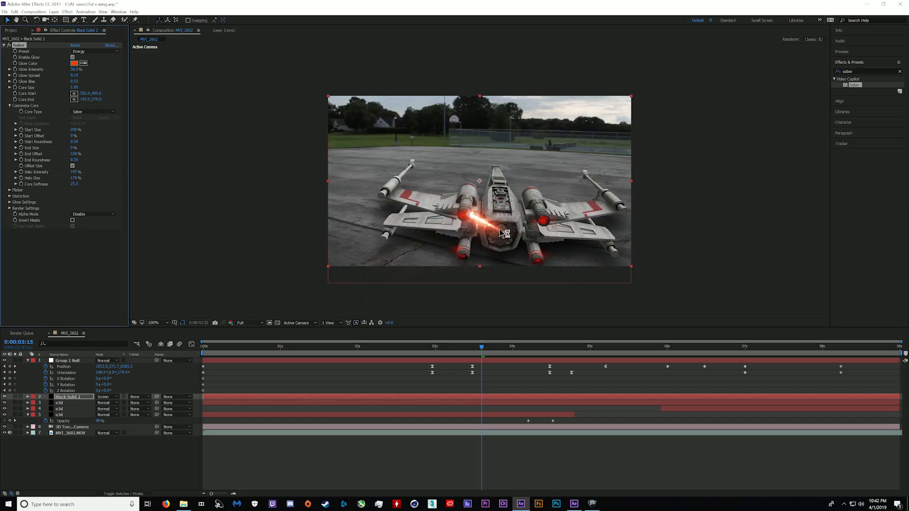
pyautogui.moveTo(502, 239); pyautogui.dragTo(464, 219)
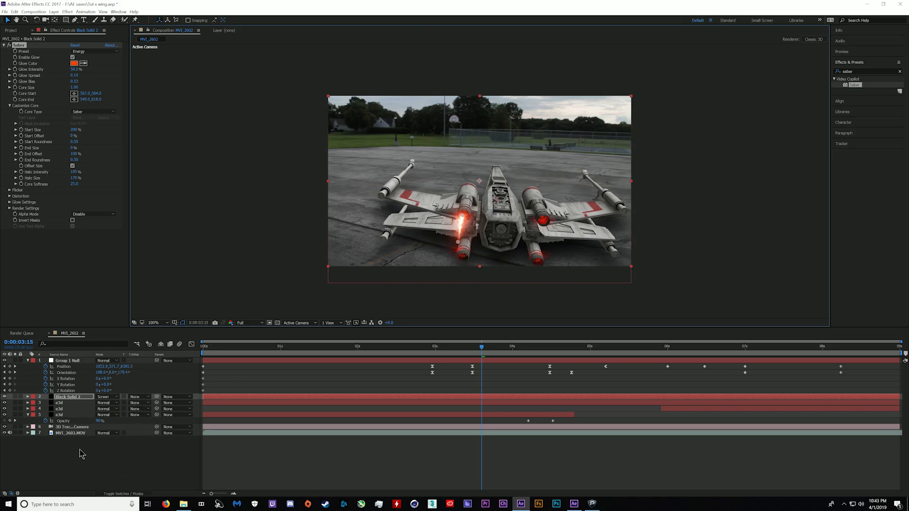
# In the topmost e3d layer's Element utilities, place the Generate 3D Position point on the X-wing's upper-left engine
pyautogui.click(67, 404)
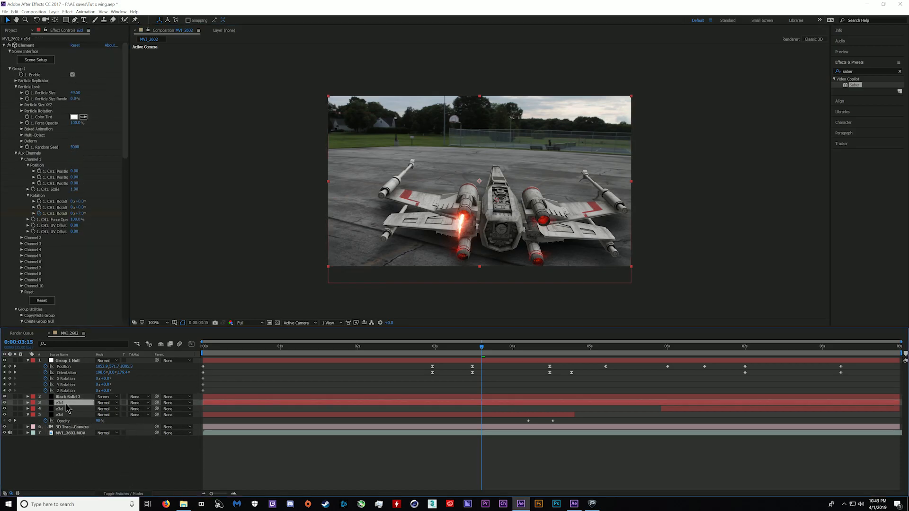
pyautogui.scroll(-10, 81, 218)
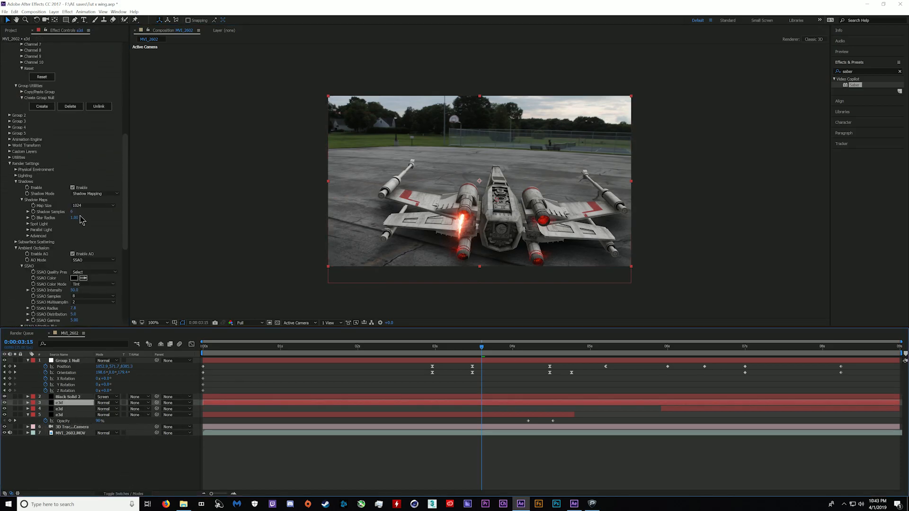
pyautogui.scroll(6, 53, 171)
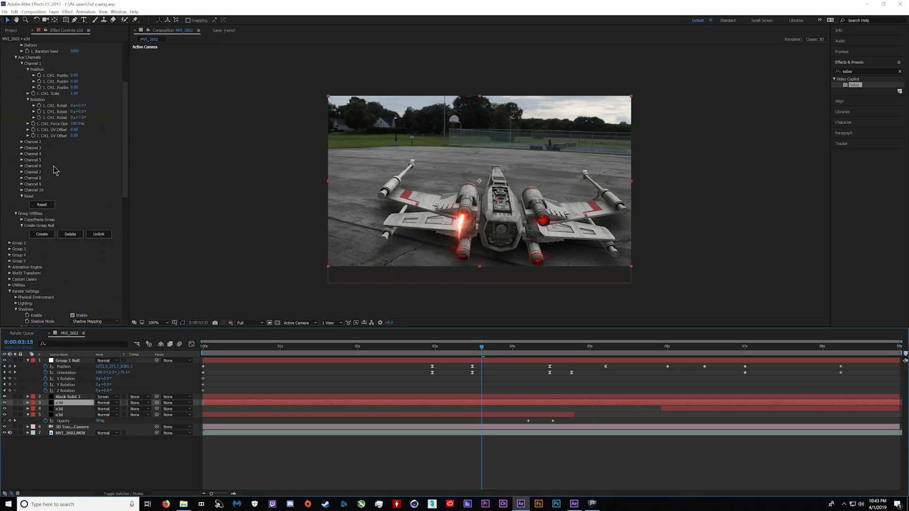
pyautogui.scroll(4, 53, 171)
pyautogui.scroll(-11, 24, 142)
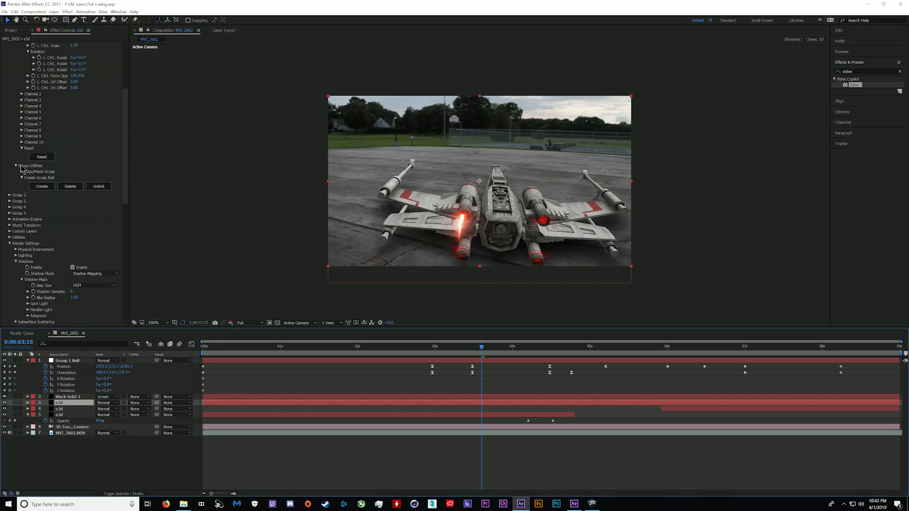
pyautogui.click(9, 125)
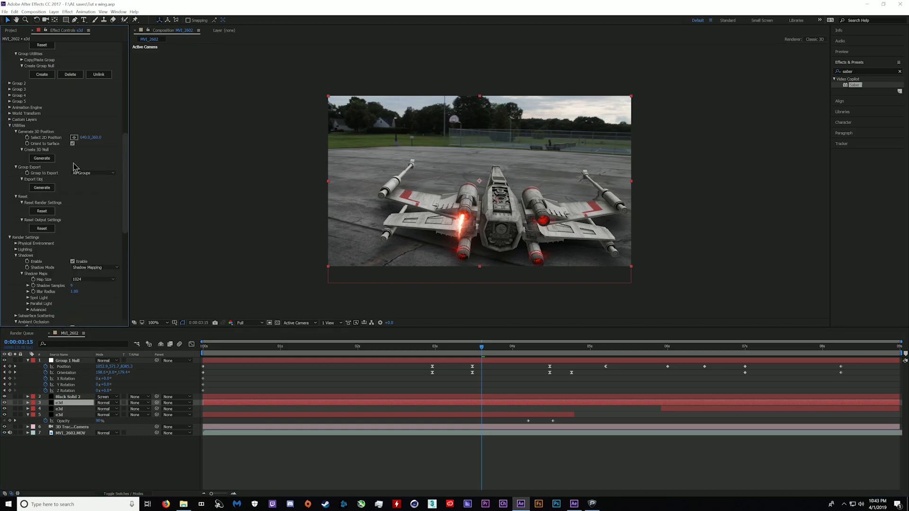
pyautogui.click(74, 137)
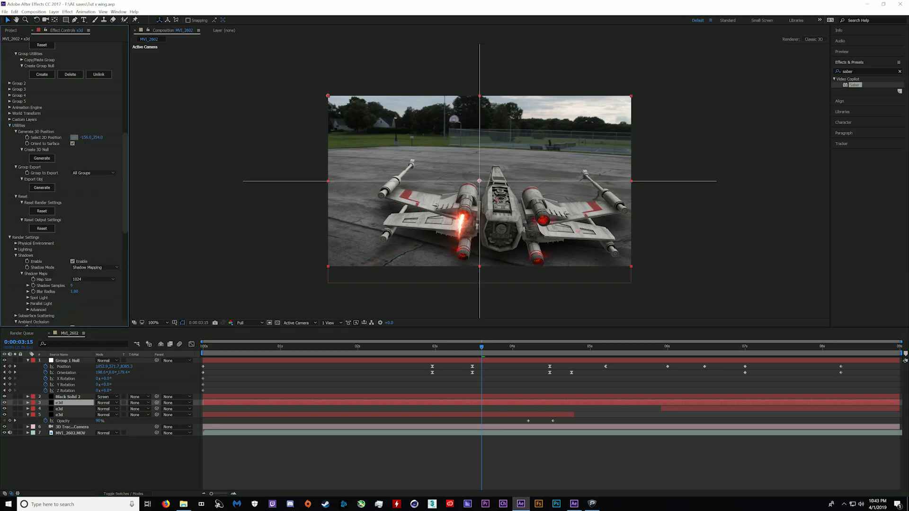
pyautogui.click(464, 214)
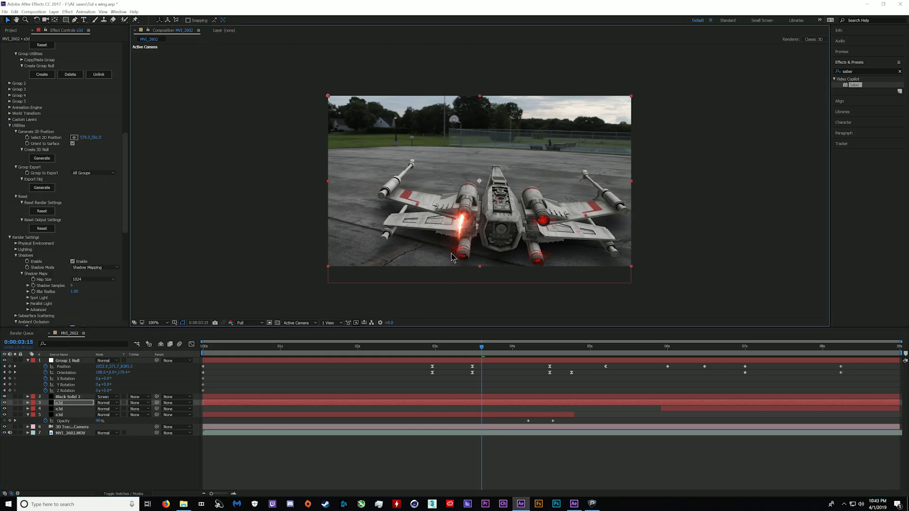
# Generate a 3D null from the picked engine point and reveal the null's Position property
pyautogui.click(43, 159)
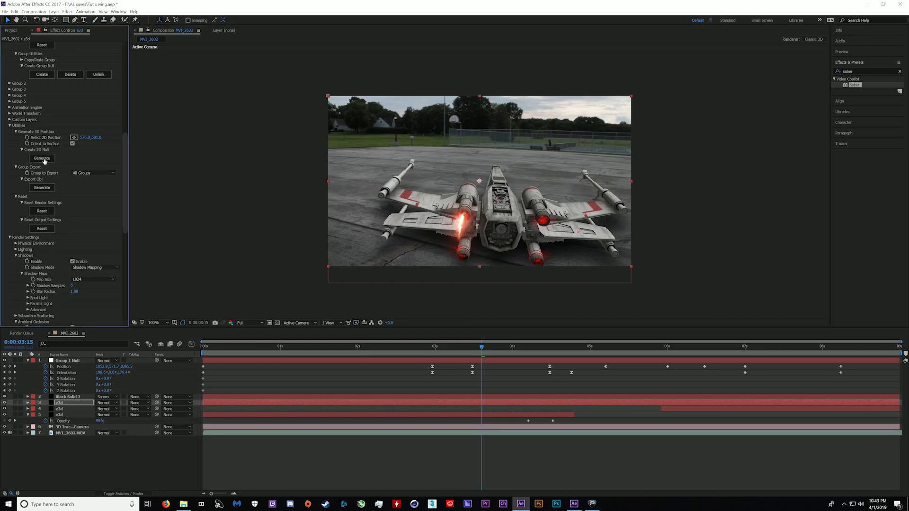
pyautogui.click(69, 363)
pyautogui.press('p')
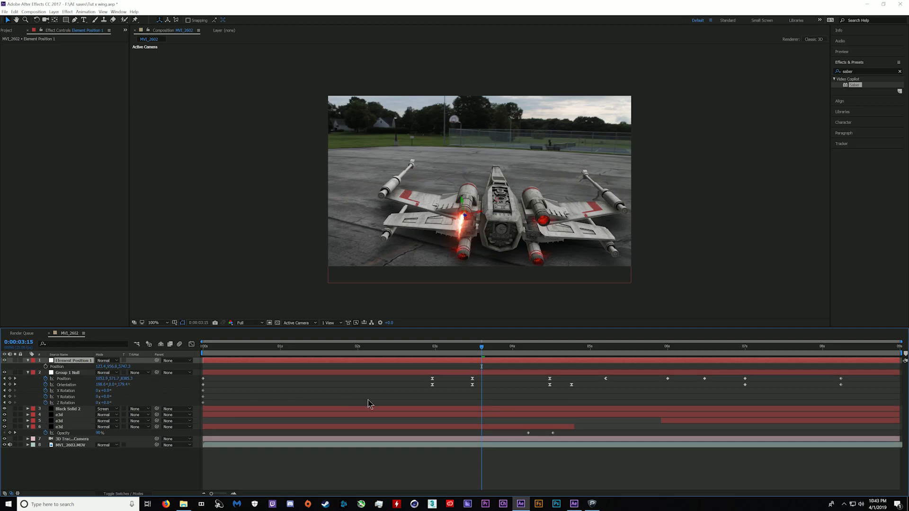
# Show the layer switches in the timeline and rename the Black Solid 2 layer as jet bust
pyautogui.click(76, 373)
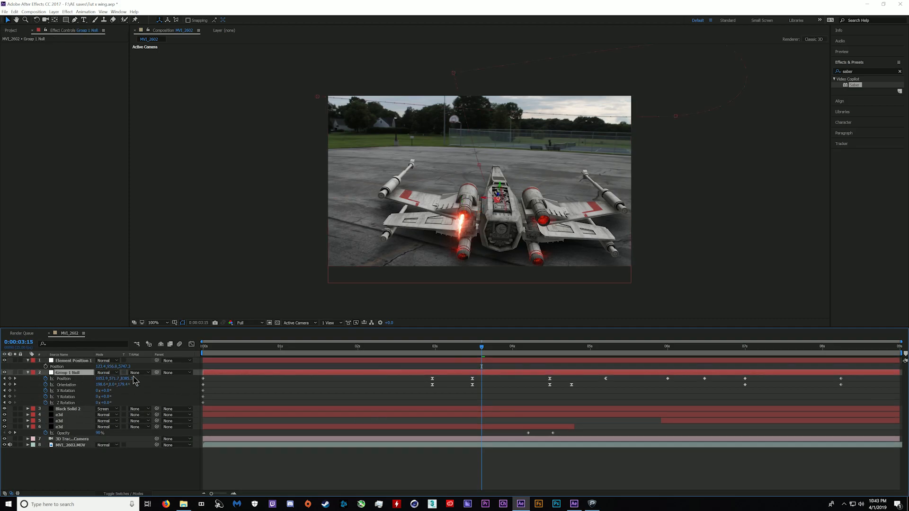
pyautogui.click(124, 494)
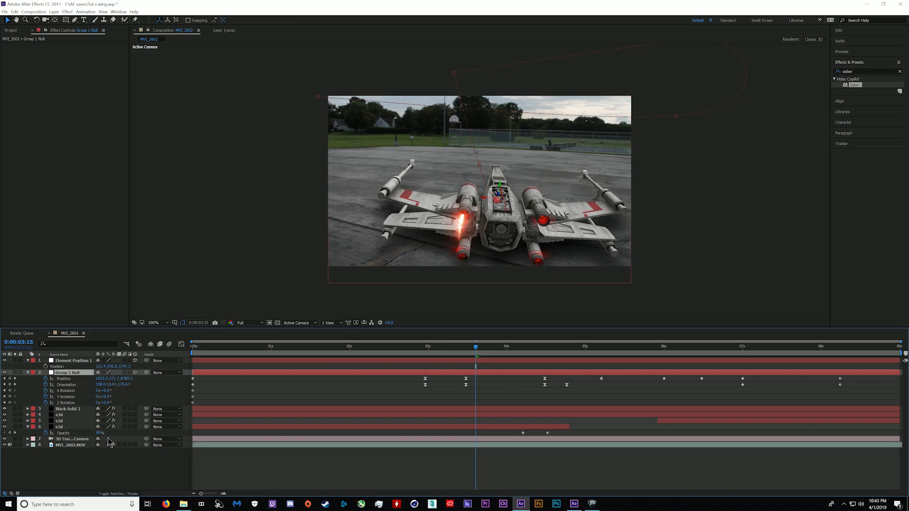
pyautogui.click(68, 409)
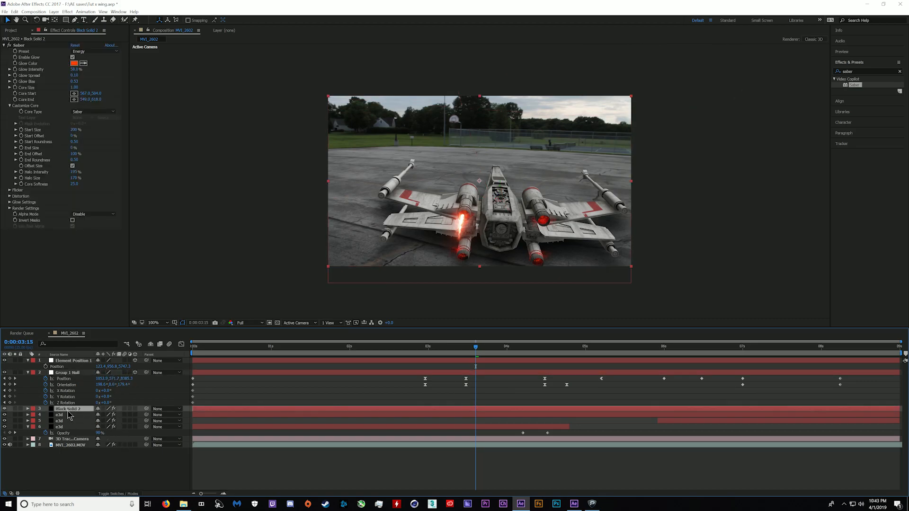
pyautogui.press('Return')
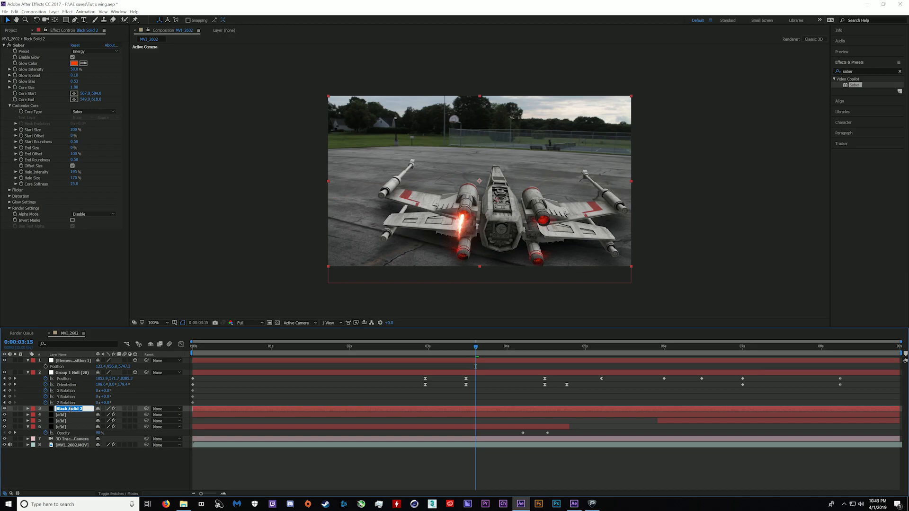
pyautogui.write('j')
pyautogui.press('Return')
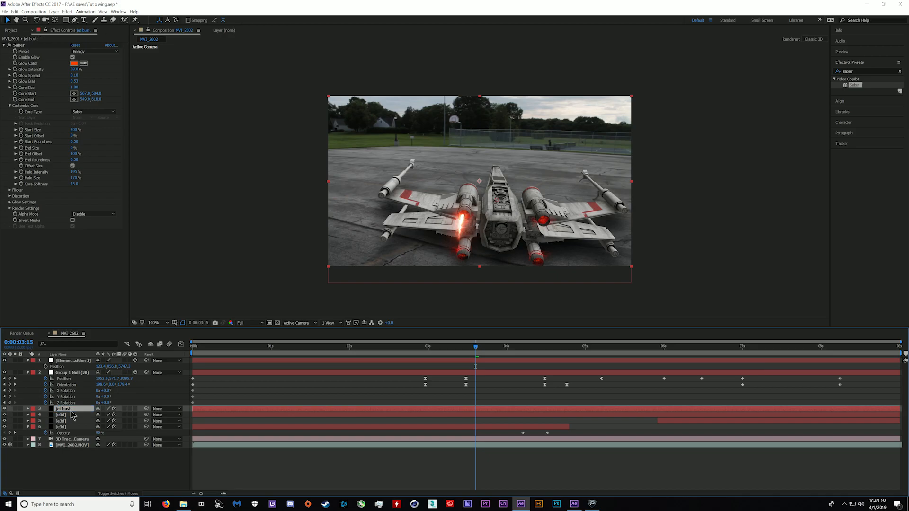
# Try to make the jet bust layer 3D and place it at the Element Position 1 null's position, and undo it
pyautogui.click(135, 409)
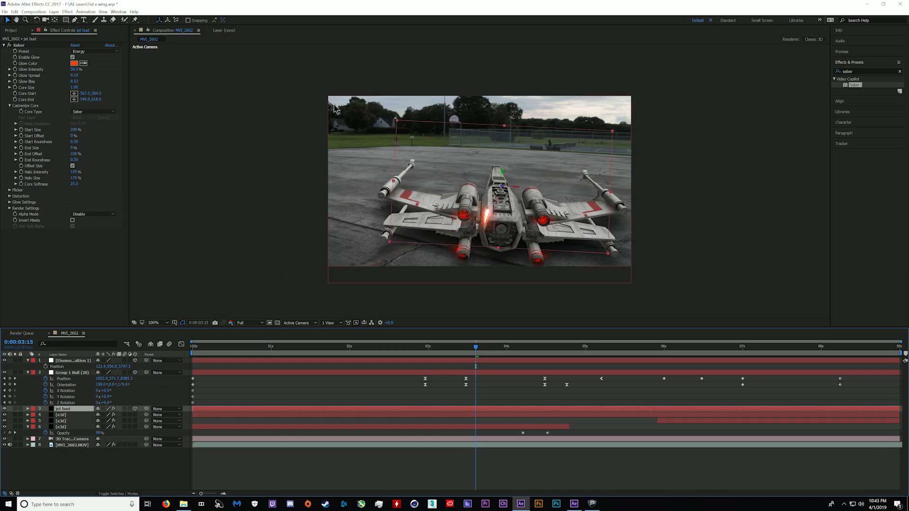
pyautogui.click(74, 367)
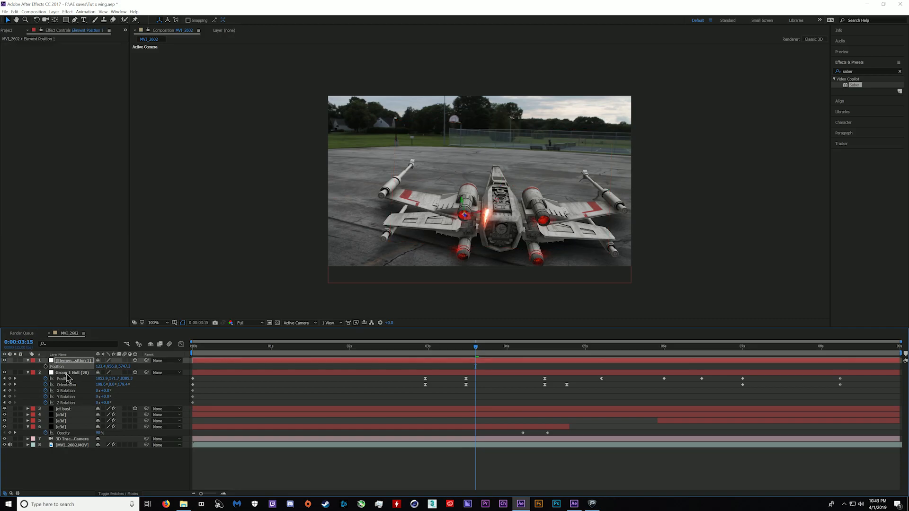
pyautogui.click(66, 409)
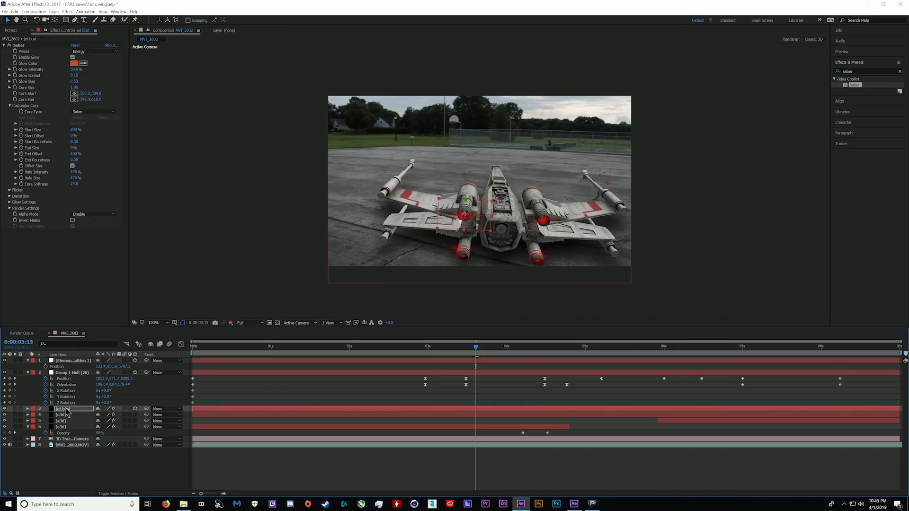
pyautogui.scroll(1, 408, 190)
pyautogui.scroll(1, 447, 274)
pyautogui.moveTo(450, 276); pyautogui.dragTo(436, 311)
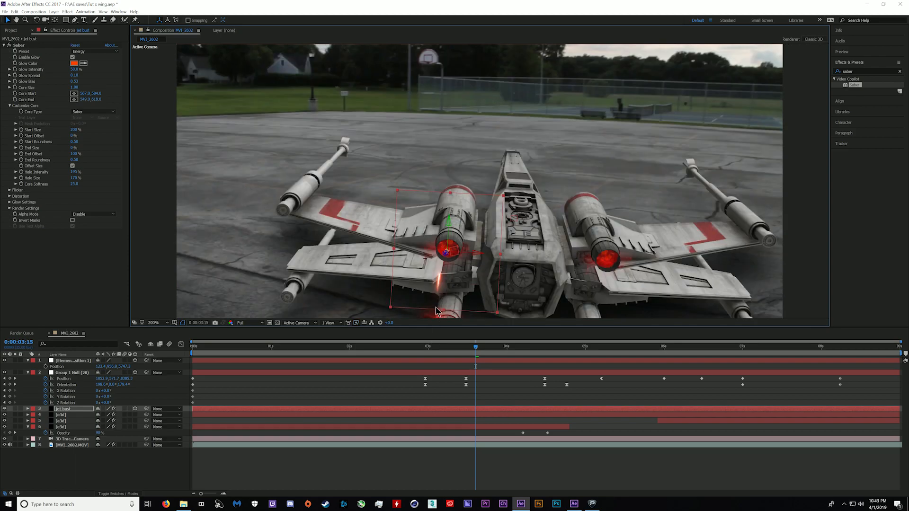
pyautogui.moveTo(434, 280); pyautogui.dragTo(381, 259)
pyautogui.hotkey('ctrl', 'z')
pyautogui.hotkey('ctrl', 'z')
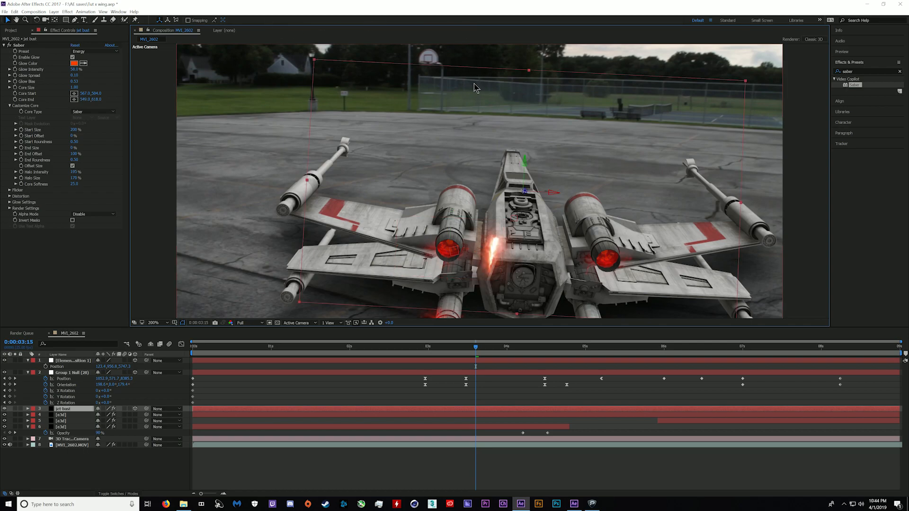
pyautogui.scroll(-2, 472, 177)
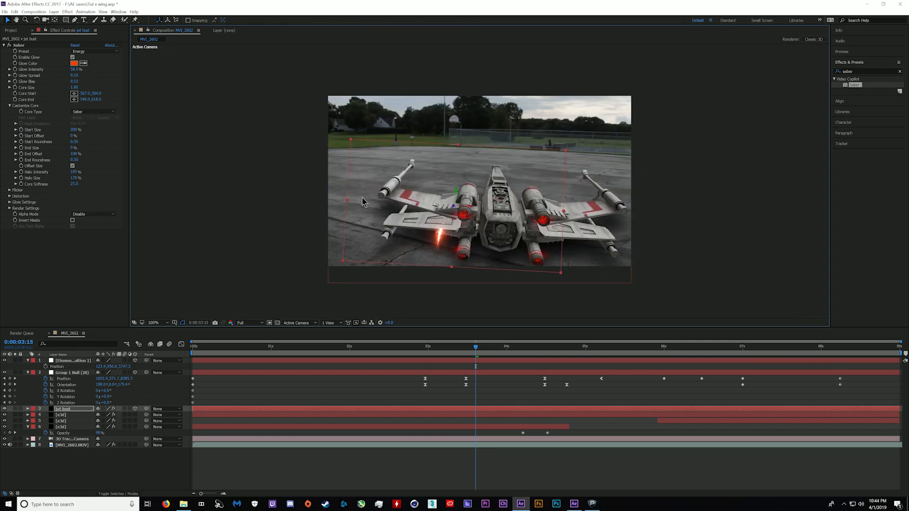
pyautogui.hotkey('ctrl', 'z')
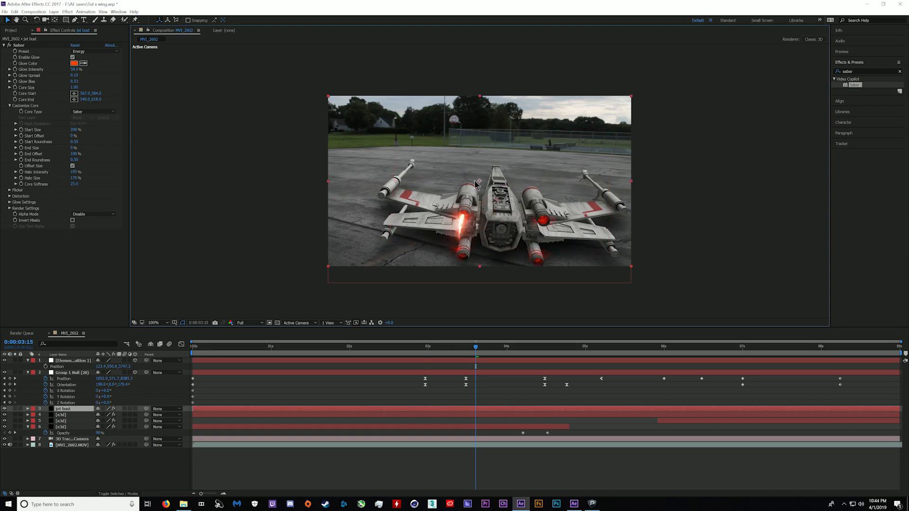
# Align the Saber beam with the left engines at 0:00:02:24, Core Start at about 605, 462 and Core End at about 586.5, 612
pyautogui.scroll(3, 476, 182)
pyautogui.scroll(-2, 471, 196)
pyautogui.scroll(-2, 453, 285)
pyautogui.click(73, 414)
pyautogui.click(73, 409)
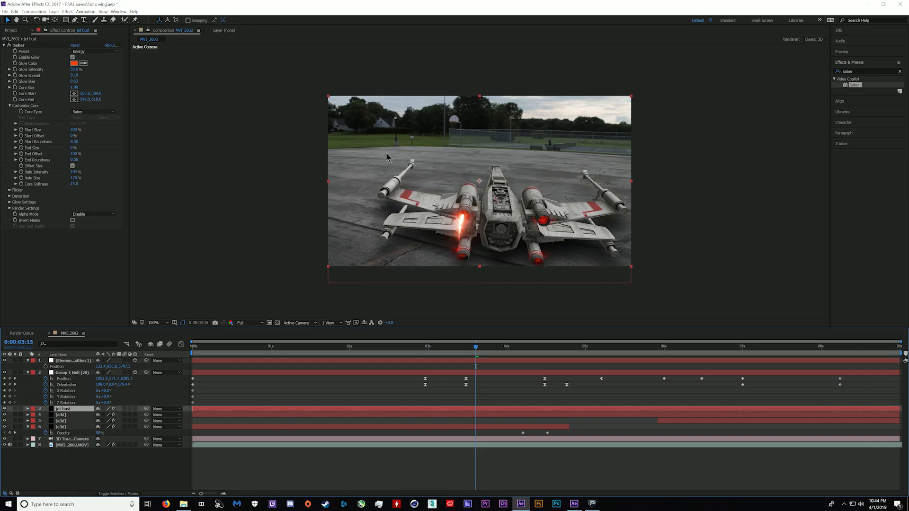
pyautogui.click(20, 45)
pyautogui.moveTo(463, 218); pyautogui.dragTo(465, 219)
pyautogui.moveTo(476, 347); pyautogui.dragTo(426, 348)
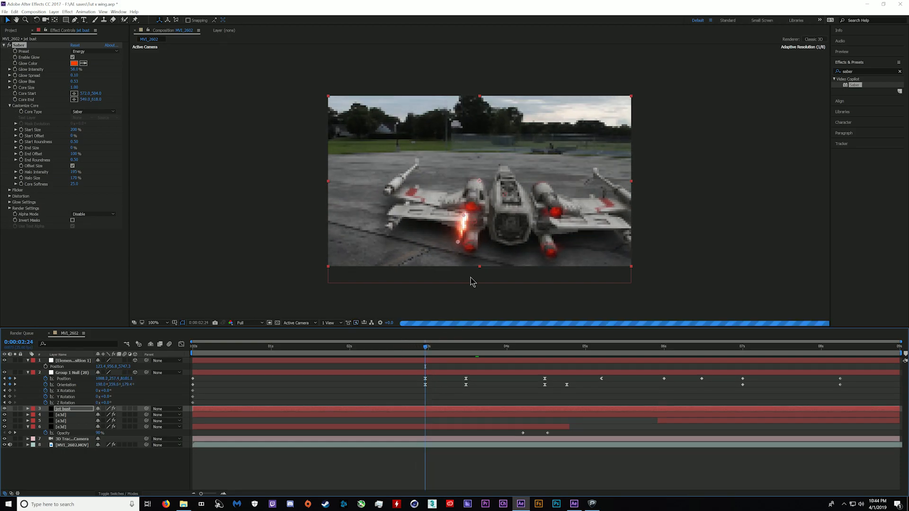
pyautogui.press('.')
pyautogui.moveTo(453, 245); pyautogui.dragTo(463, 229)
pyautogui.moveTo(435, 309); pyautogui.dragTo(453, 306)
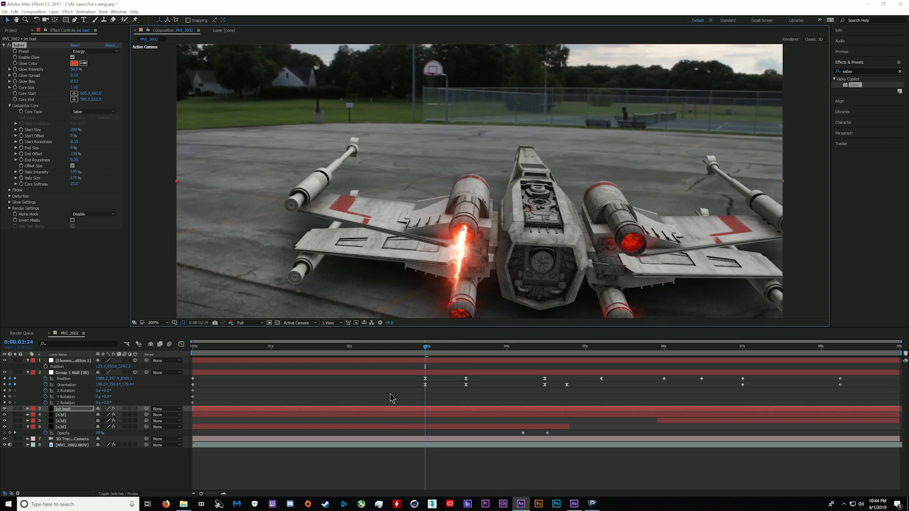
# Trim the jet bust layer to start at 0:00:02:18 and end at 0:00:04:02
pyautogui.click(406, 347)
pyautogui.hotkey('alt', '[')
pyautogui.click(513, 349)
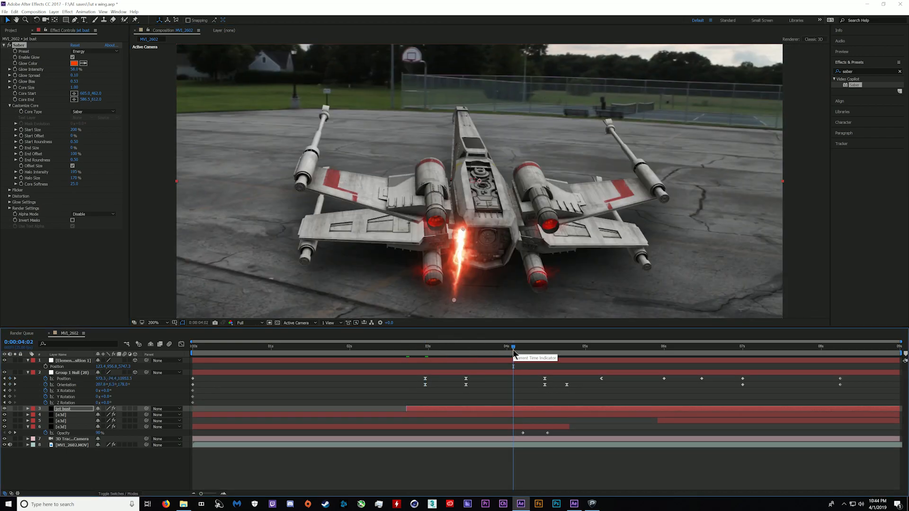
pyautogui.hotkey('alt', ']')
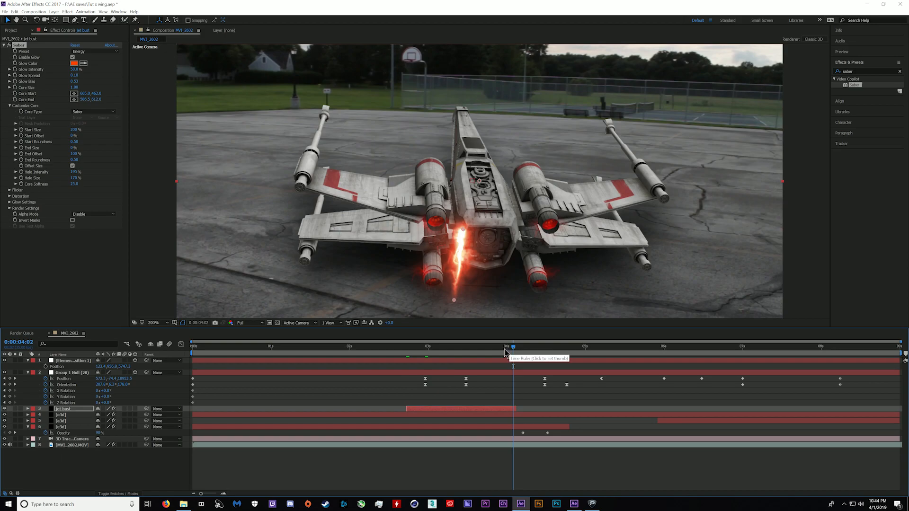
pyautogui.click(495, 350)
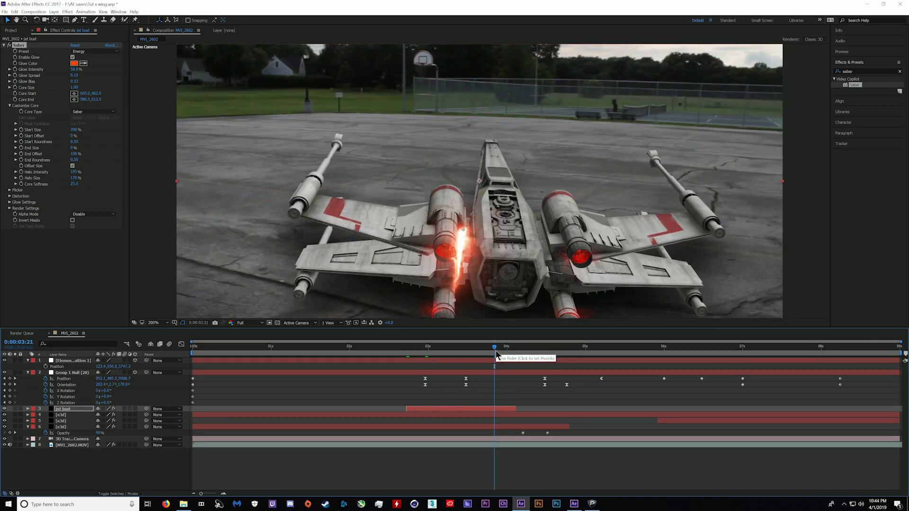
pyautogui.moveTo(517, 409); pyautogui.dragTo(516, 410)
# Reverse the Saber beam's taper by setting Start Size to 0% and End Size to 200%
pyautogui.moveTo(453, 351); pyautogui.dragTo(419, 353)
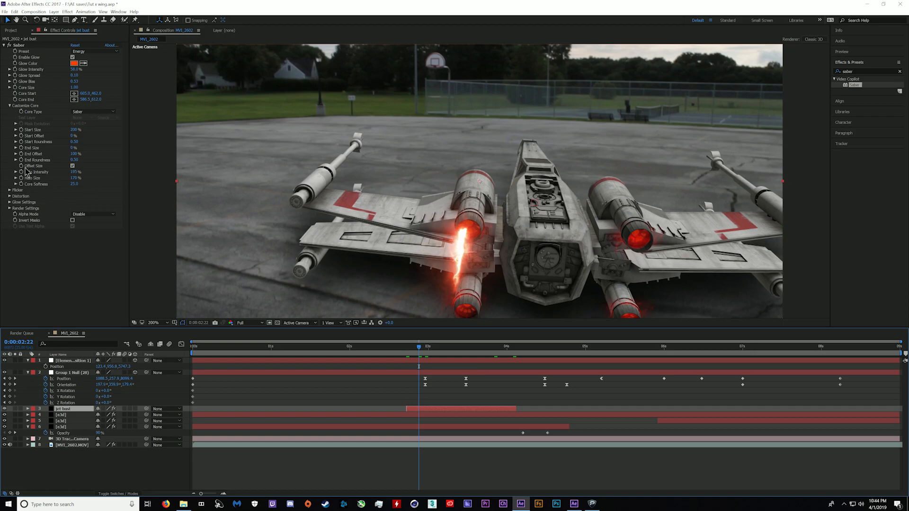
pyautogui.press('w')
pyautogui.moveTo(415, 349); pyautogui.dragTo(410, 350)
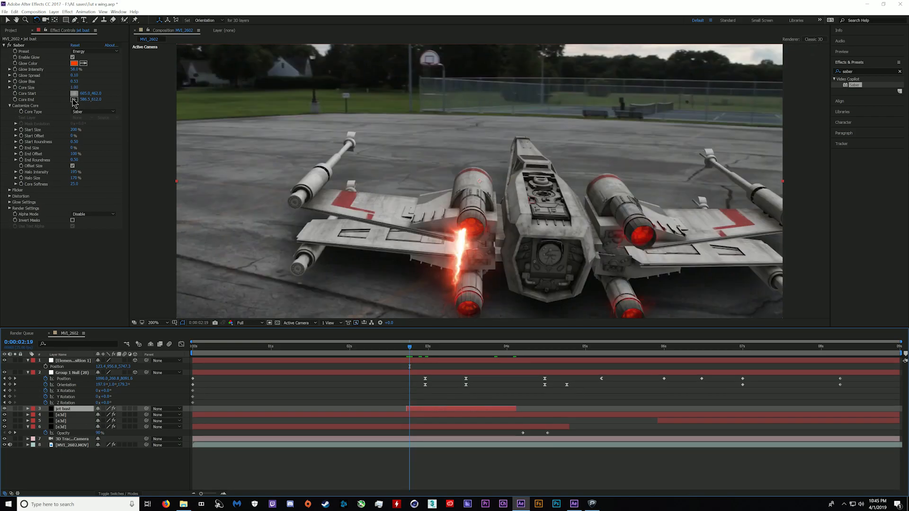
pyautogui.click(74, 137)
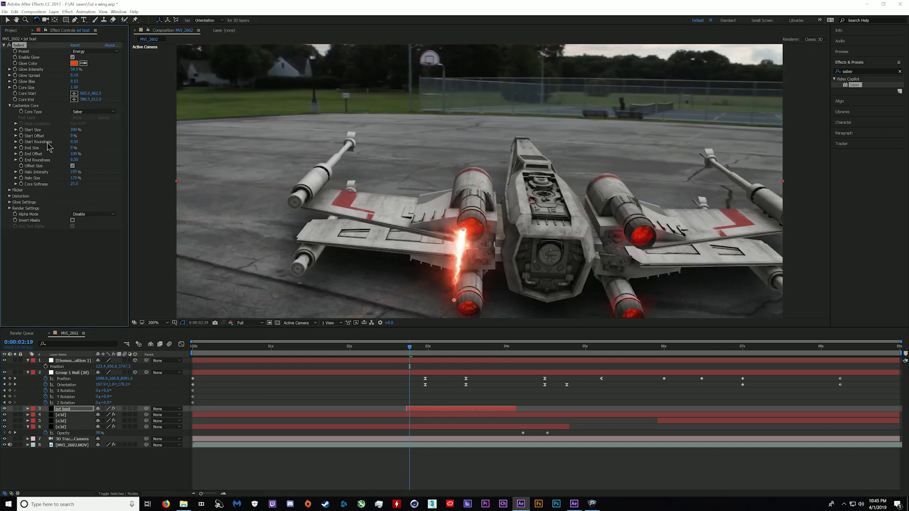
pyautogui.moveTo(72, 149); pyautogui.dragTo(24, 156)
pyautogui.write('1')
pyautogui.press('Return')
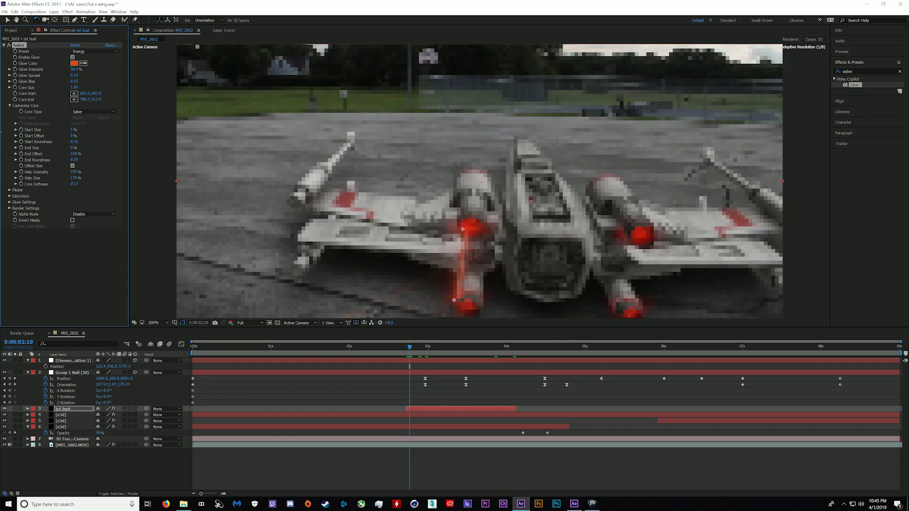
pyautogui.moveTo(72, 131); pyautogui.dragTo(98, 144)
pyautogui.click(71, 135)
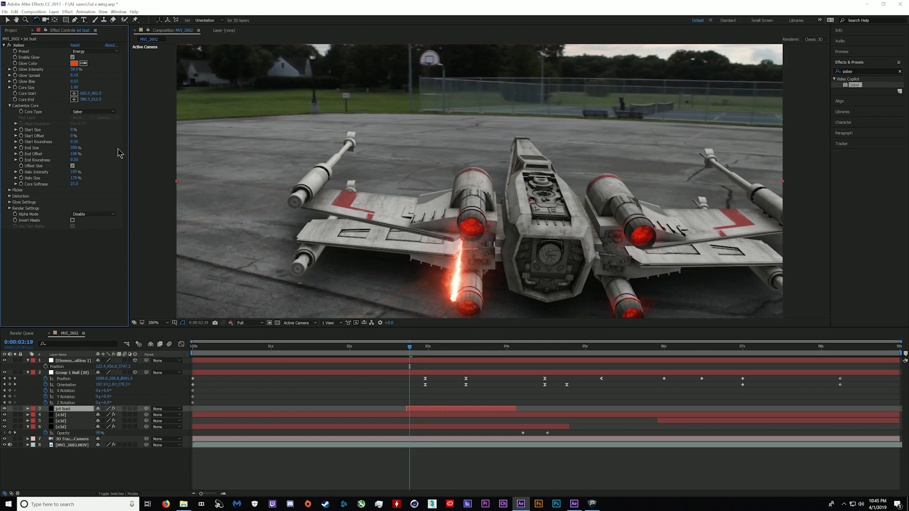
pyautogui.moveTo(73, 136)
pyautogui.mouseDown()
pyautogui.moveTo(87, 140)
pyautogui.moveTo(63, 149)
pyautogui.mouseUp()
# Realign the Saber core with the left engines and keyframe Core Start, Core End and a 100% Start Offset at 0:00:02:18
pyautogui.moveTo(453, 306)
pyautogui.mouseDown()
pyautogui.moveTo(473, 246)
pyautogui.moveTo(463, 232)
pyautogui.moveTo(466, 304)
pyautogui.mouseUp()
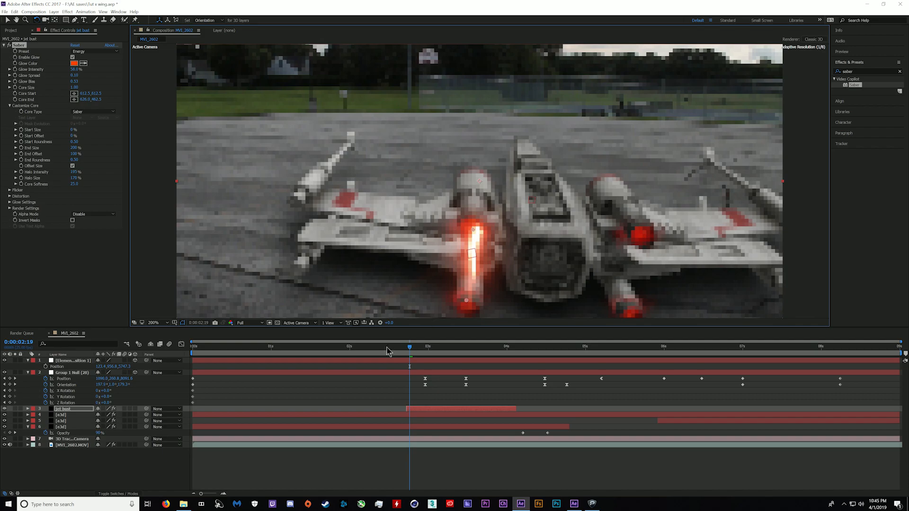
pyautogui.moveTo(411, 347); pyautogui.dragTo(407, 349)
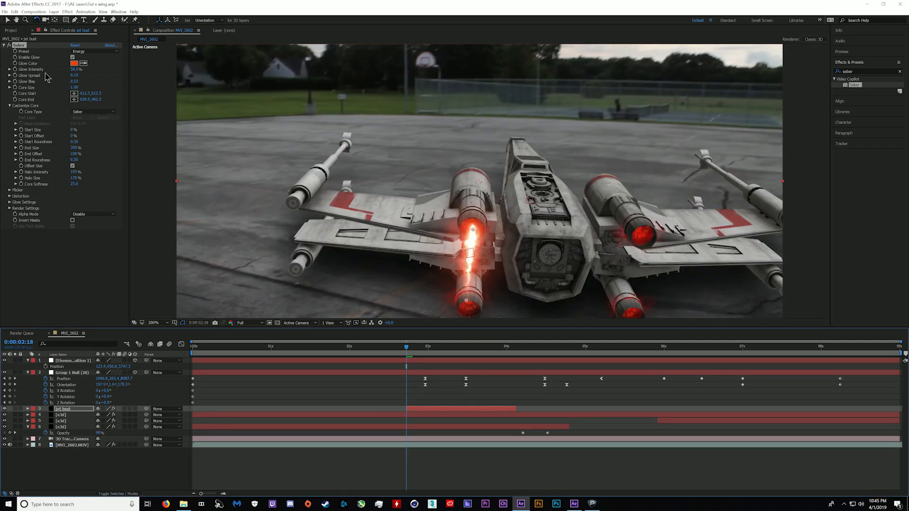
pyautogui.click(17, 98)
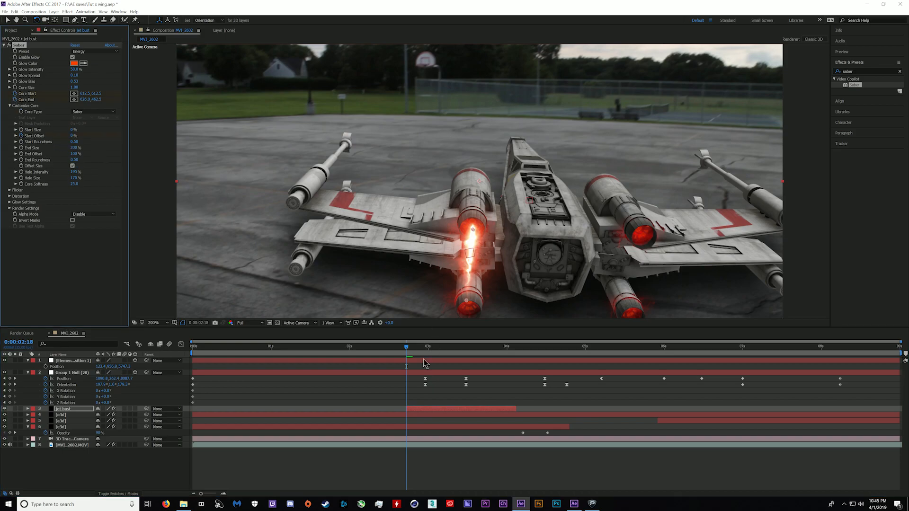
pyautogui.moveTo(71, 137); pyautogui.dragTo(148, 137)
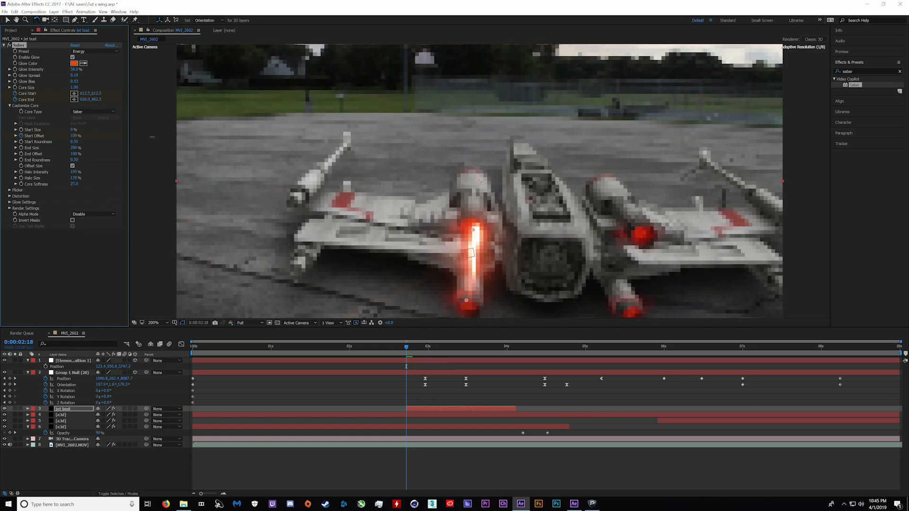
# At 0:00:02:24, set Start Offset to 0% and move both Saber core points onto the left engines
pyautogui.moveTo(414, 349); pyautogui.dragTo(426, 350)
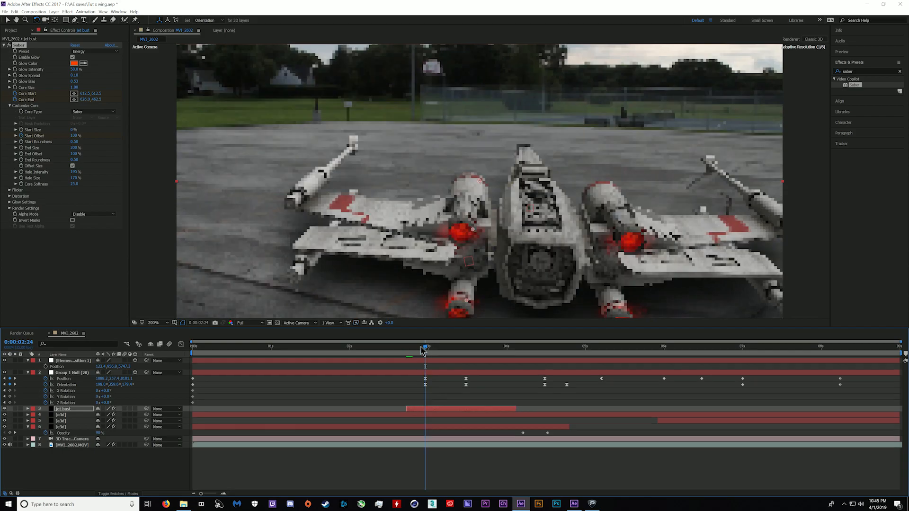
pyautogui.moveTo(73, 137); pyautogui.dragTo(1, 142)
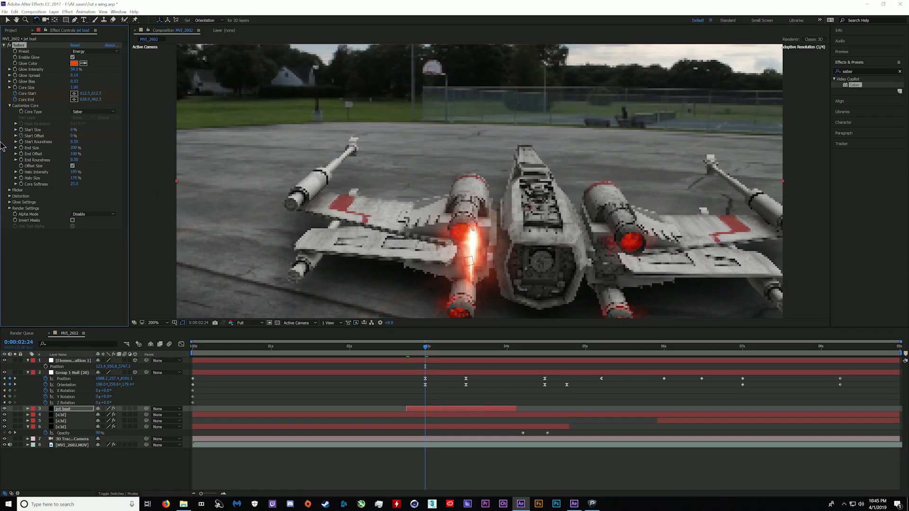
pyautogui.moveTo(474, 230); pyautogui.dragTo(464, 231)
pyautogui.moveTo(466, 300); pyautogui.dragTo(459, 301)
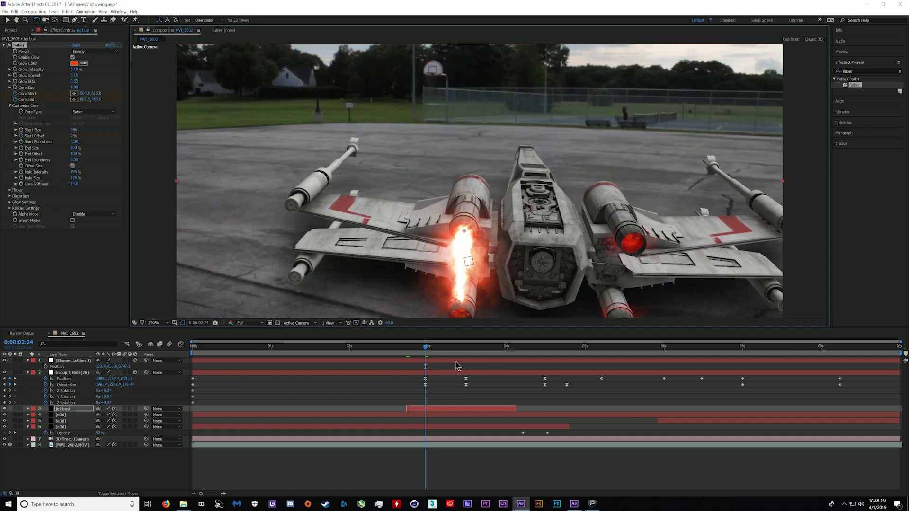
# At 0:00:03:05, move both Saber core points onto the left engines and set Start Offset to 100%
pyautogui.press(',')
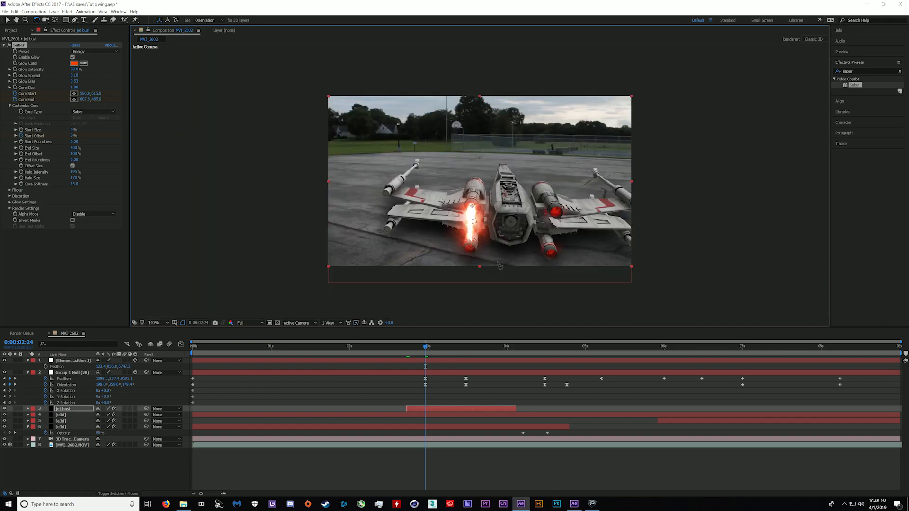
pyautogui.click(444, 352)
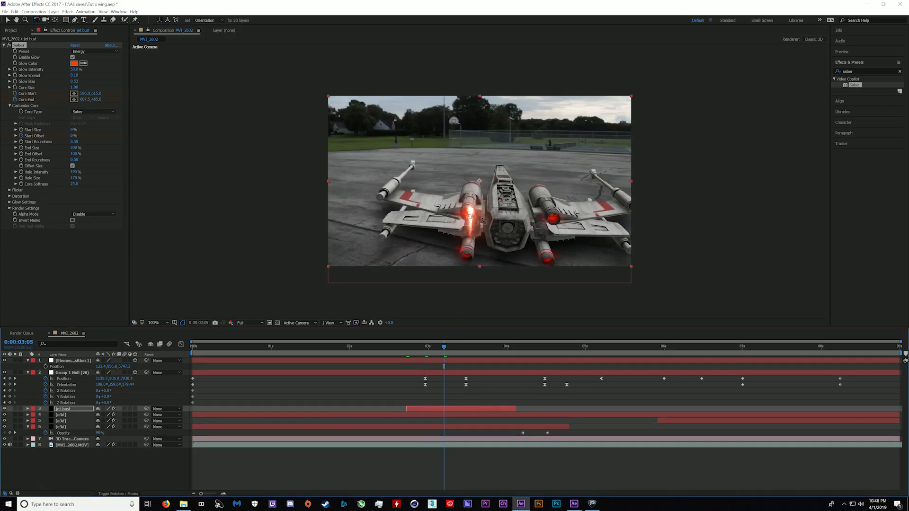
pyautogui.moveTo(473, 210); pyautogui.dragTo(465, 245)
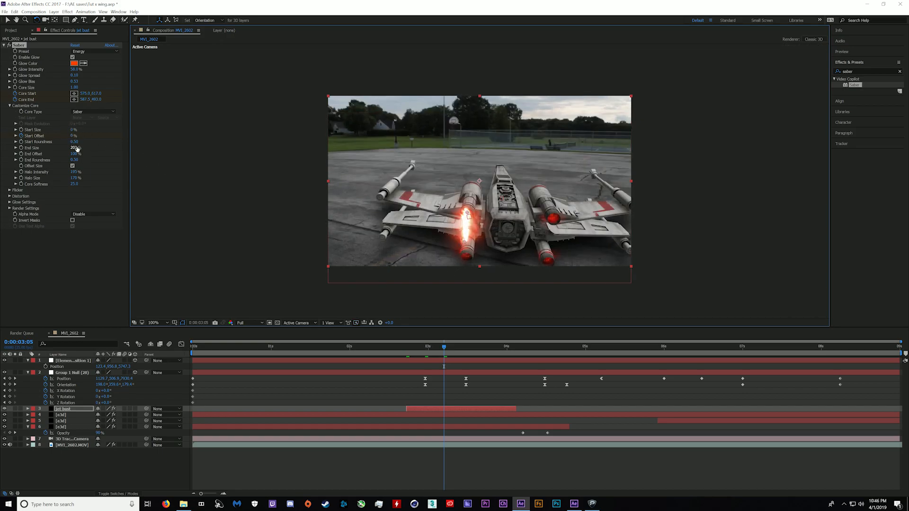
pyautogui.moveTo(74, 137); pyautogui.dragTo(83, 137)
# Review the Saber beam's animation frame by frame back to 0:00:02:18
pyautogui.click(431, 347)
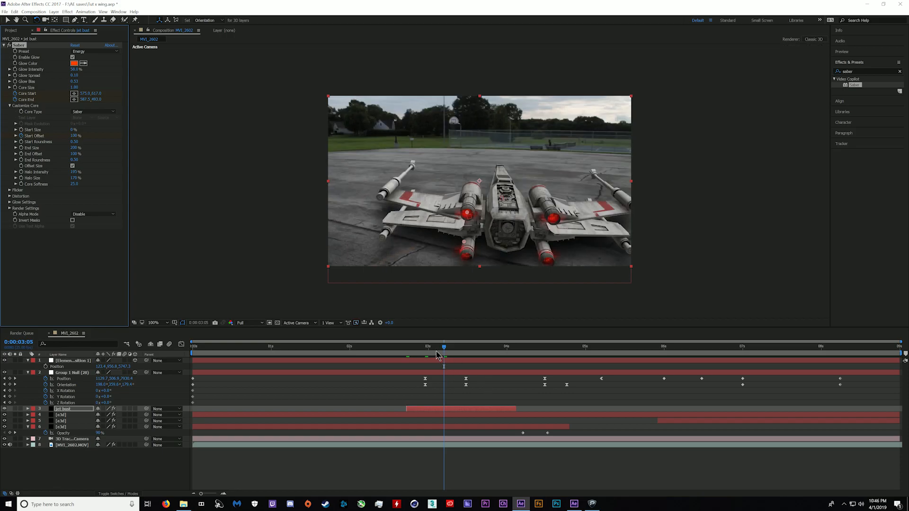
pyautogui.press('pageup')
pyautogui.press('pageup')
pyautogui.press('pageup')
pyautogui.press('pageup')
pyautogui.press('pageup')
pyautogui.press('pageup')
pyautogui.press('pageup')
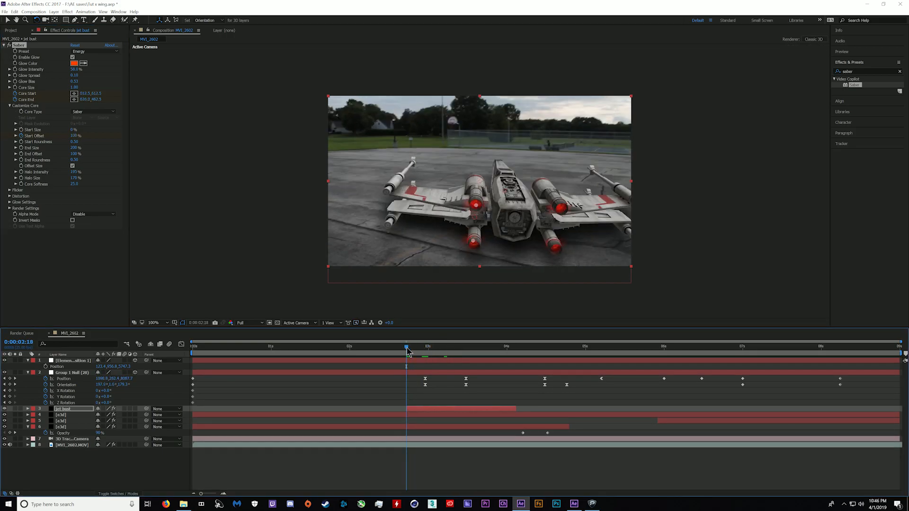
# Stretch the Saber keyframes proportionally so the last set lands at 0:00:03:11, and preview the beam's timing
pyautogui.press('space')
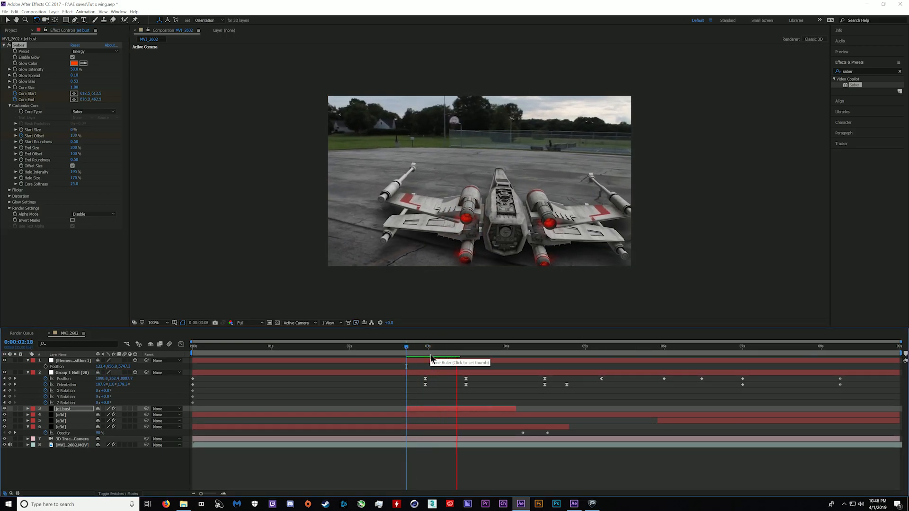
pyautogui.press('space')
pyautogui.press('u')
pyautogui.moveTo(458, 417); pyautogui.dragTo(396, 439)
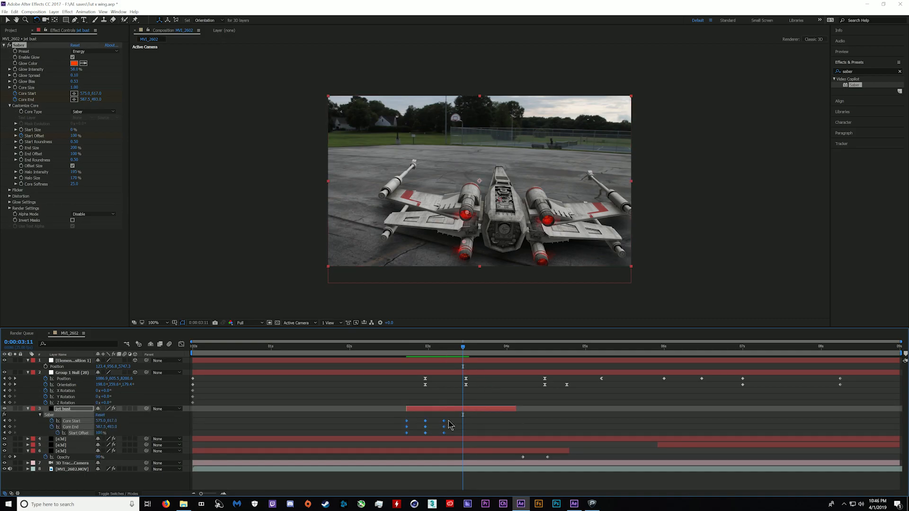
pyautogui.moveTo(445, 425); pyautogui.dragTo(464, 425)
pyautogui.moveTo(438, 348); pyautogui.dragTo(407, 361)
pyautogui.press('space')
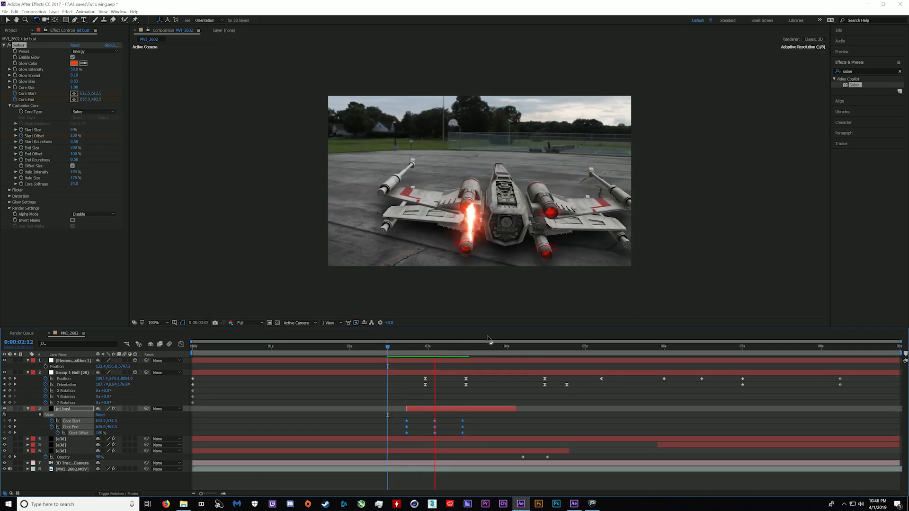
pyautogui.press('space')
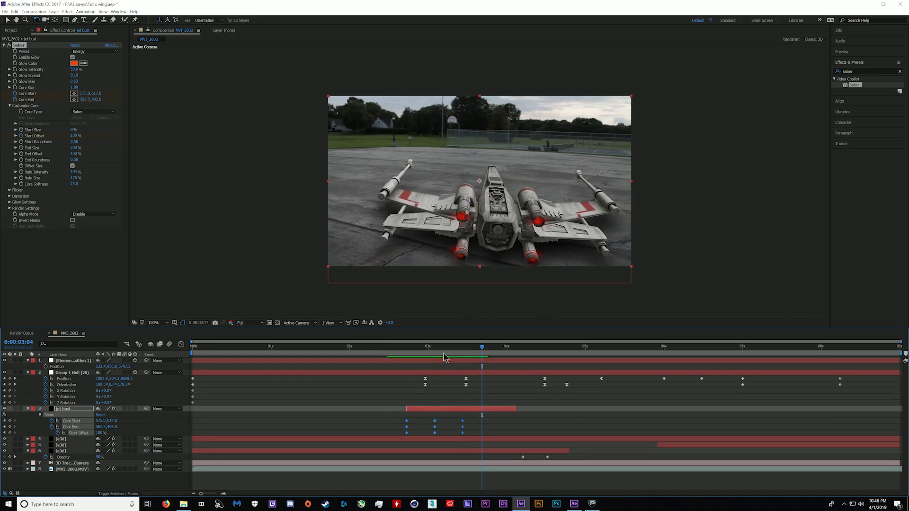
# At 0:00:03:06, move the Saber's Core End onto the upper left engine and set Glow Intensity to 20%
pyautogui.click(445, 351)
pyautogui.moveTo(446, 358); pyautogui.dragTo(449, 357)
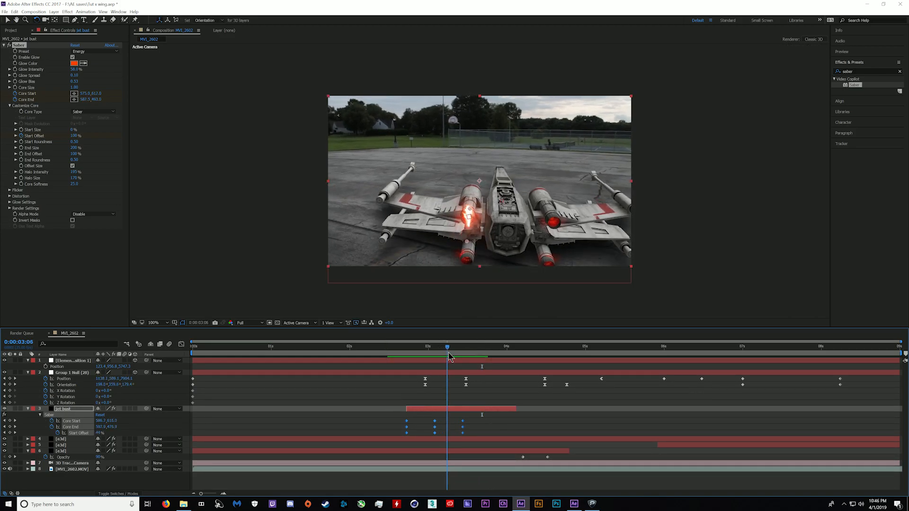
pyautogui.click(521, 424)
pyautogui.click(476, 410)
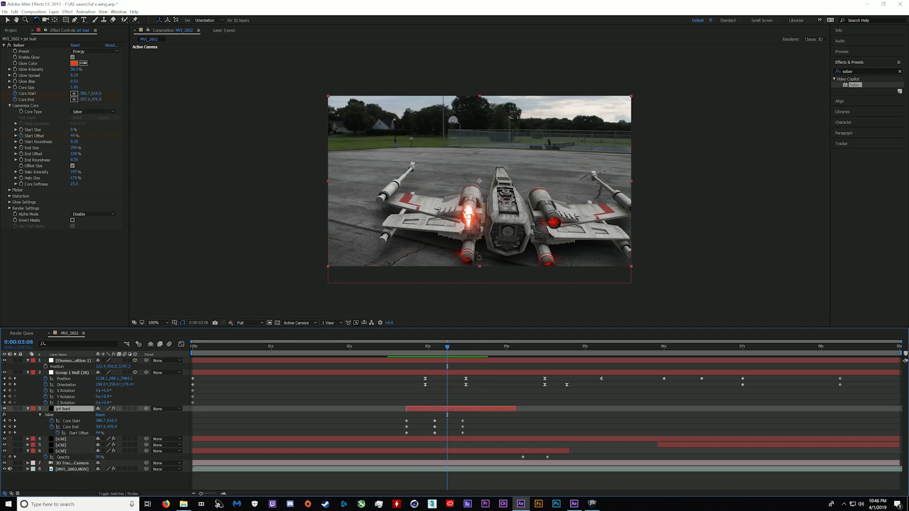
pyautogui.click(19, 45)
pyautogui.moveTo(471, 208); pyautogui.dragTo(468, 215)
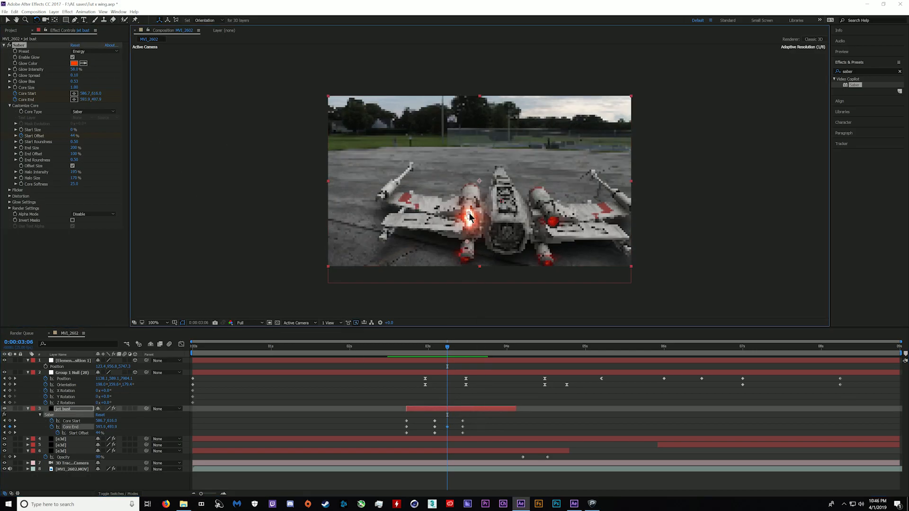
pyautogui.press('.')
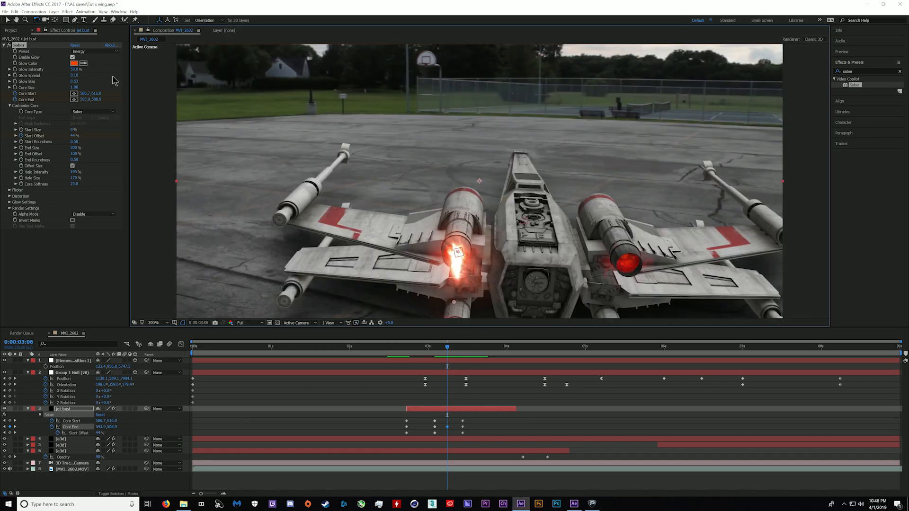
pyautogui.moveTo(76, 71); pyautogui.dragTo(65, 72)
pyautogui.moveTo(432, 351); pyautogui.dragTo(410, 350)
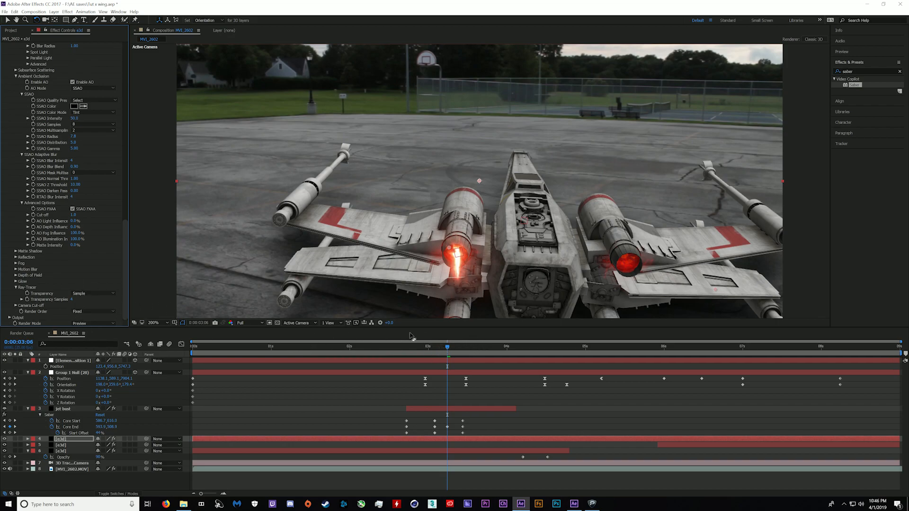
# Set the Render Mode of the topmost e3d layer to Draft and preview the beam animation
pyautogui.click(84, 324)
pyautogui.click(93, 352)
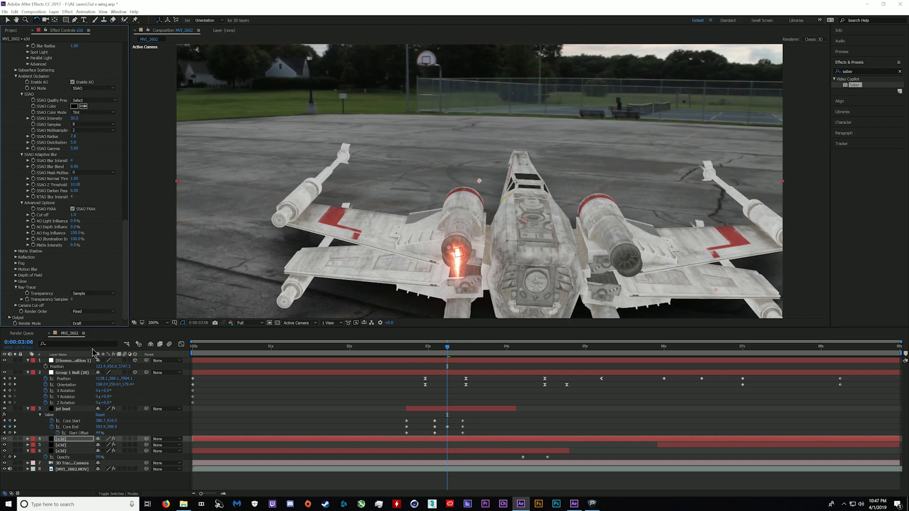
pyautogui.moveTo(441, 348); pyautogui.dragTo(405, 350)
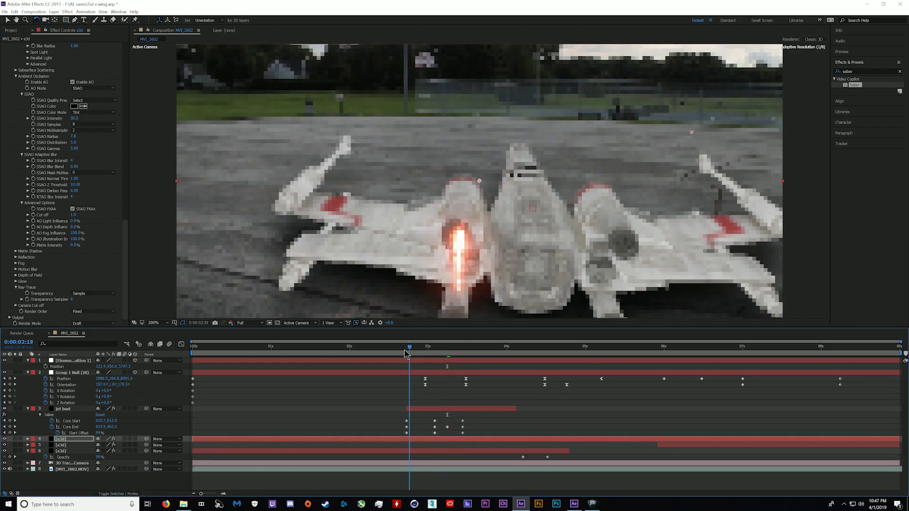
pyautogui.press('space')
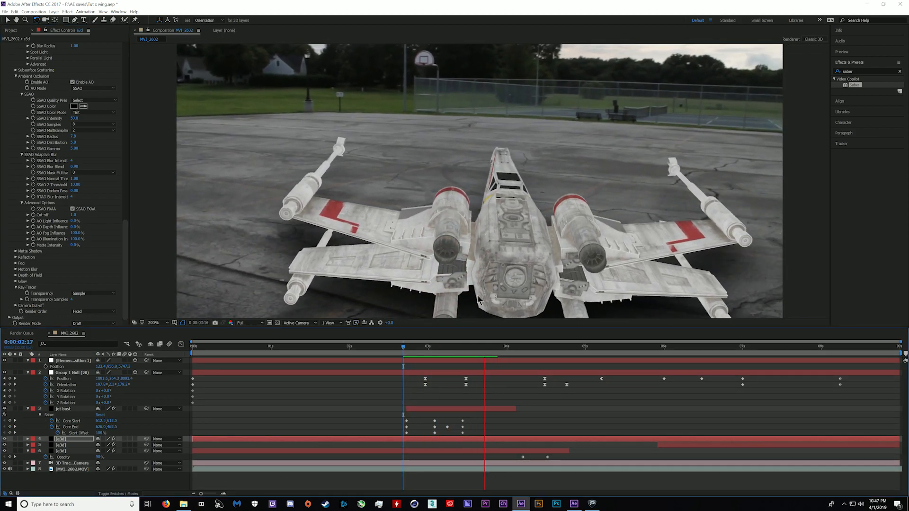
pyautogui.moveTo(481, 347); pyautogui.dragTo(374, 348)
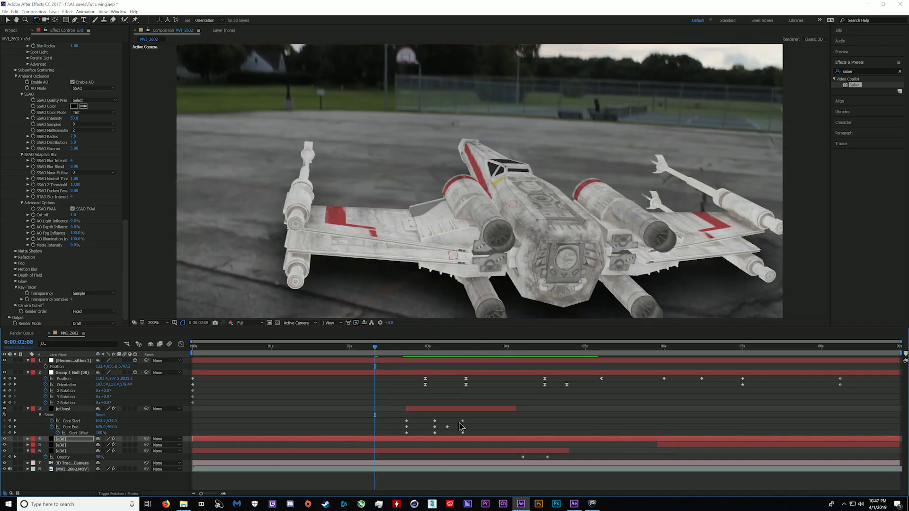
# Apply Easy Ease to all the Saber's Core Start, Core End and Start Offset keyframes and preview the motion
pyautogui.moveTo(469, 418); pyautogui.dragTo(371, 448)
pyautogui.press('F9')
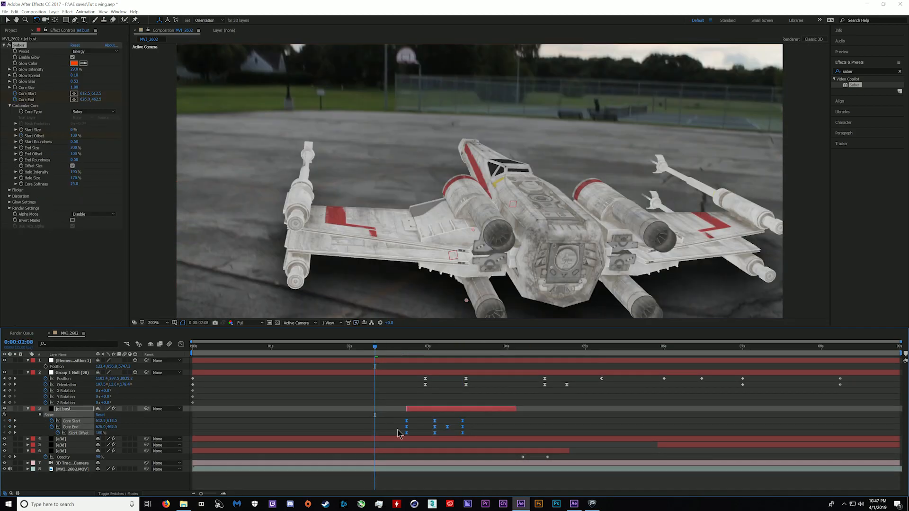
pyautogui.press('space')
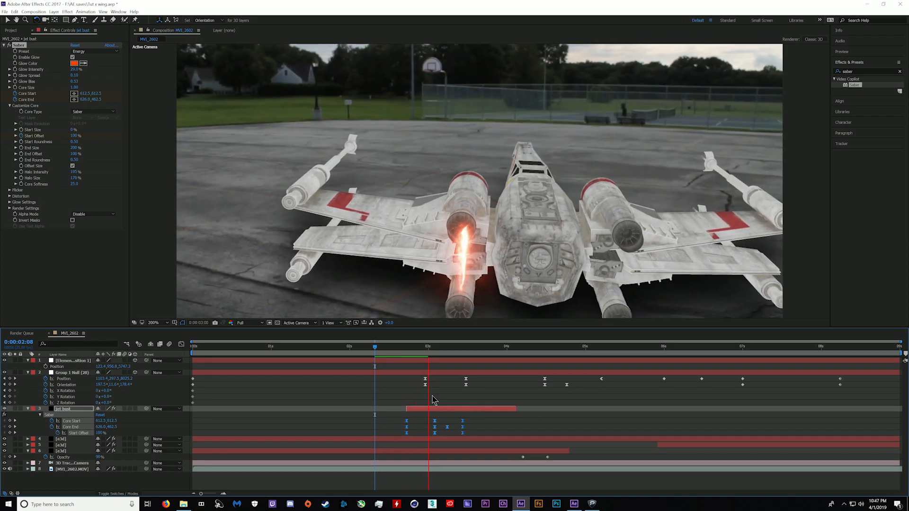
pyautogui.click(454, 349)
pyautogui.scroll(-2, 470, 214)
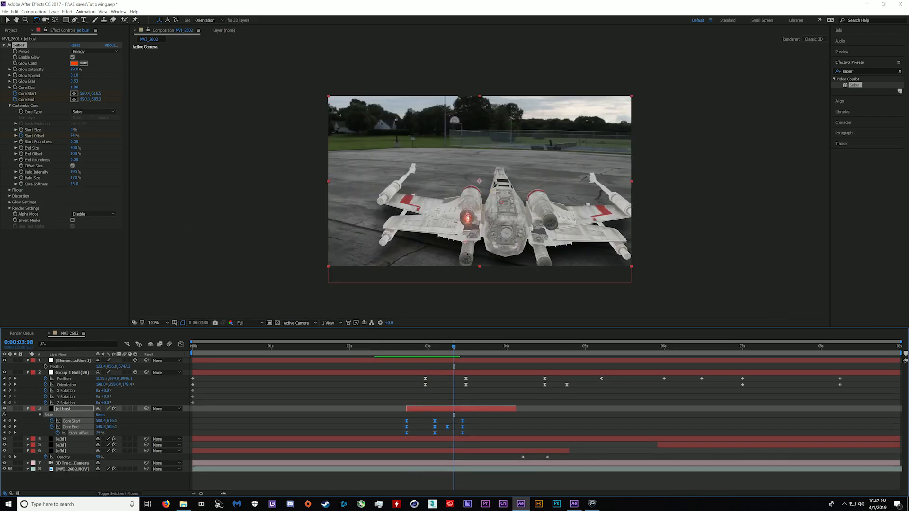
# Duplicate the Saber effect on the jet beam layer
pyautogui.hotkey('ctrl', 'd')
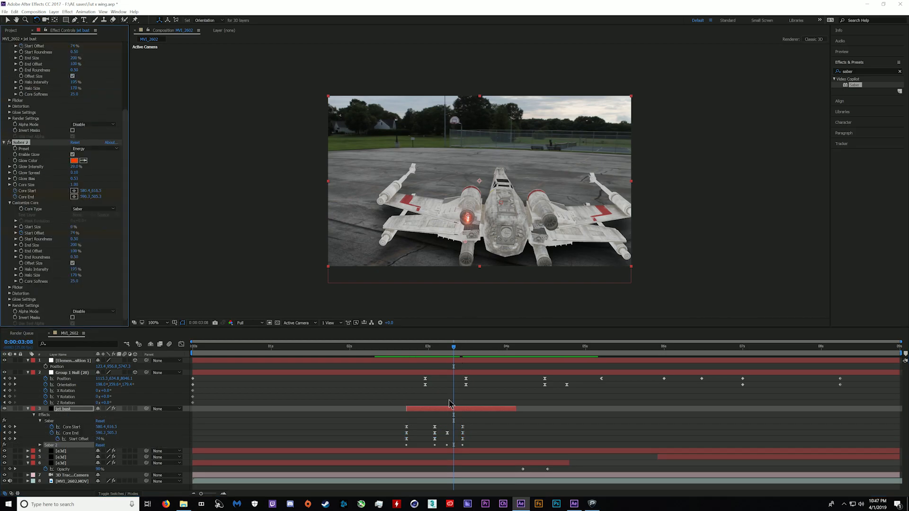
pyautogui.scroll(2, 469, 221)
pyautogui.scroll(-1, 478, 264)
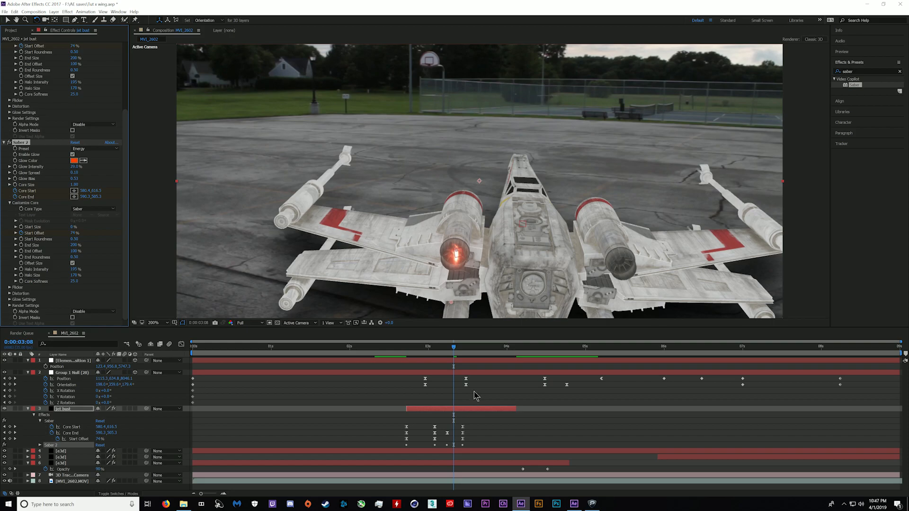
# Duplicate the jet beam layer and shift the copy in time so it starts at 0:00:03:13
pyautogui.click(74, 413)
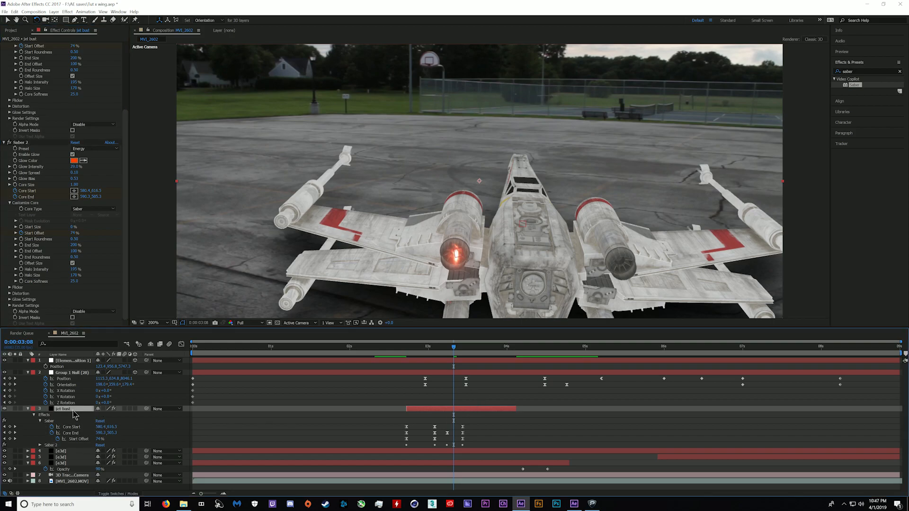
pyautogui.hotkey('ctrl', 'd')
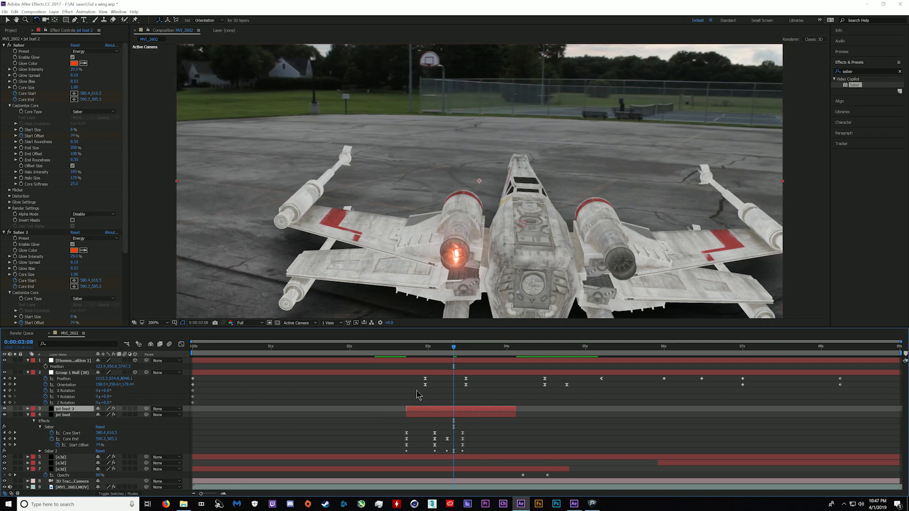
pyautogui.moveTo(479, 413); pyautogui.dragTo(540, 414)
pyautogui.moveTo(469, 349); pyautogui.dragTo(483, 350)
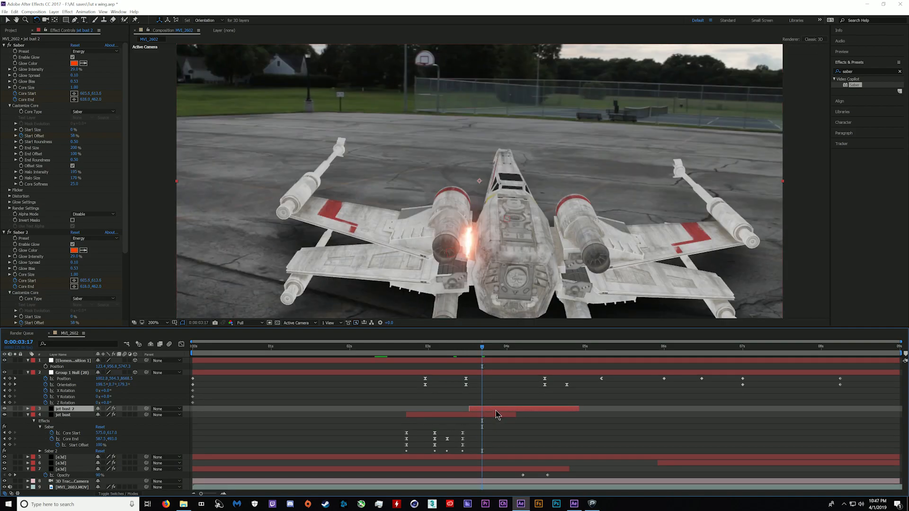
# Delete the extra Saber 2 effect from both the copied and the original jet beam layers
pyautogui.press('u')
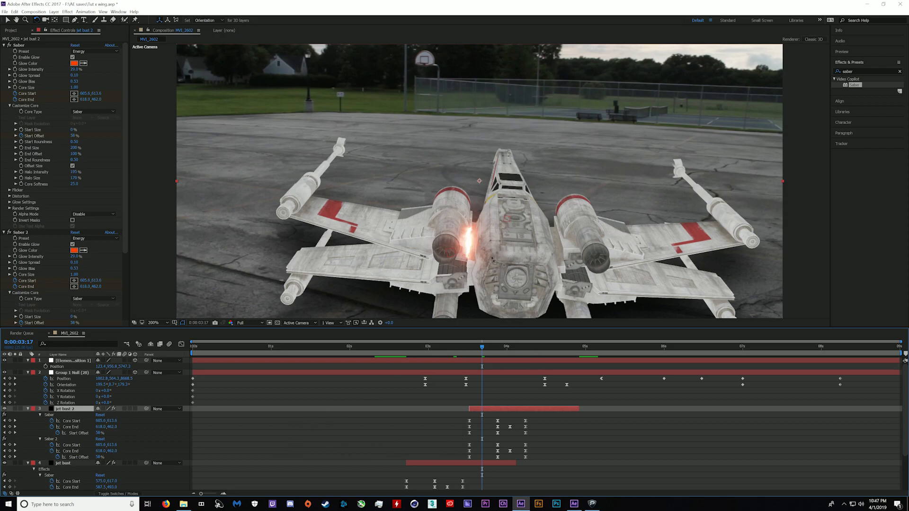
pyautogui.click(23, 238)
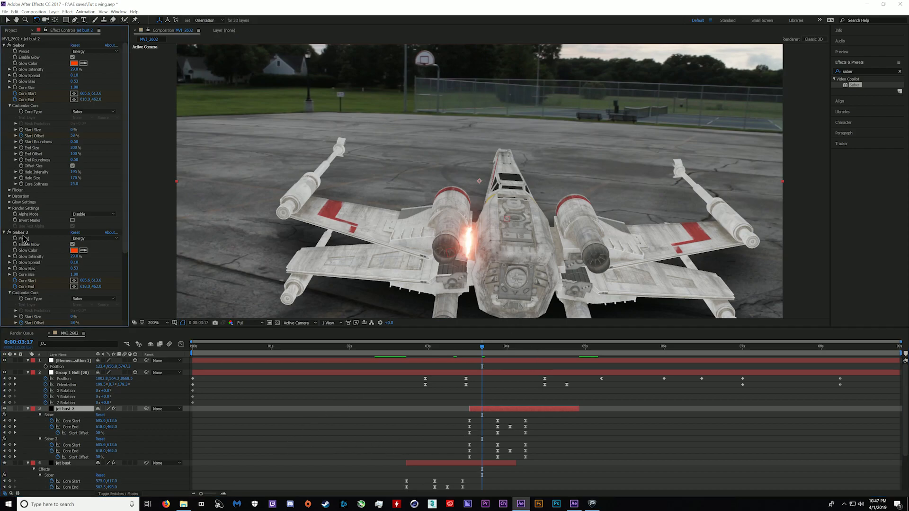
pyautogui.click(22, 232)
pyautogui.press('Delete')
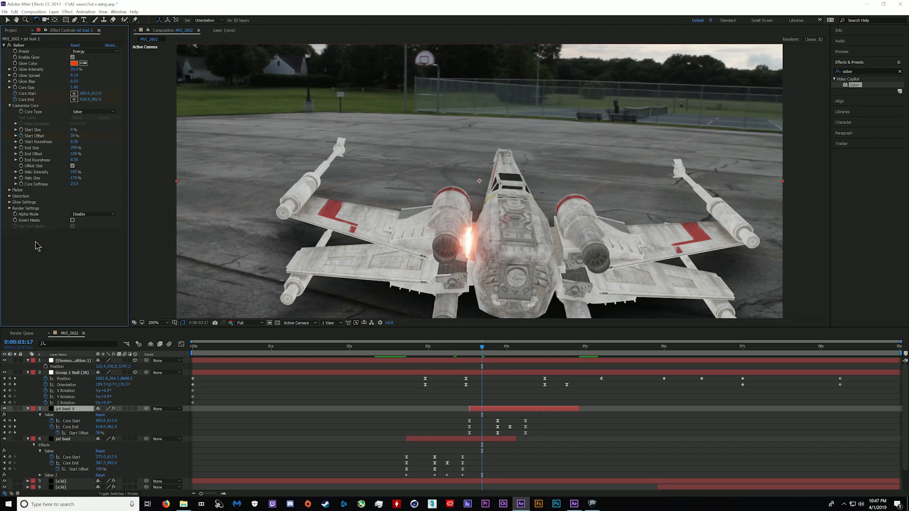
pyautogui.click(428, 438)
# Try moving the copied jet beam layer onto the right engines at 0:00:03:23 and preview the placement
pyautogui.click(513, 411)
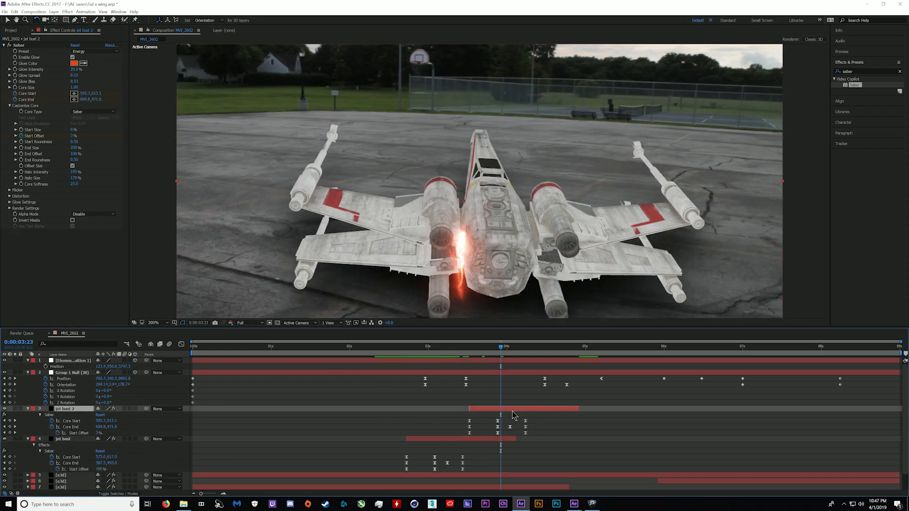
pyautogui.click(484, 213)
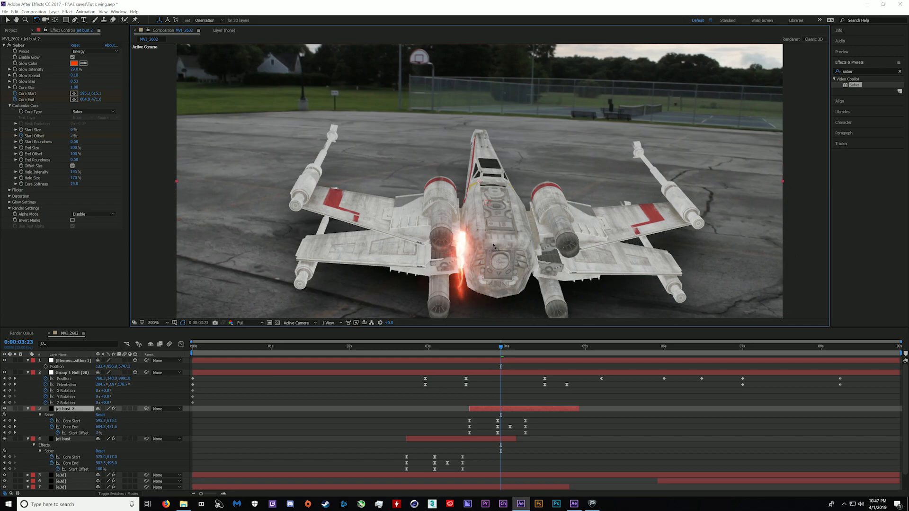
pyautogui.press('v')
pyautogui.moveTo(487, 205); pyautogui.dragTo(592, 219)
pyautogui.press(',')
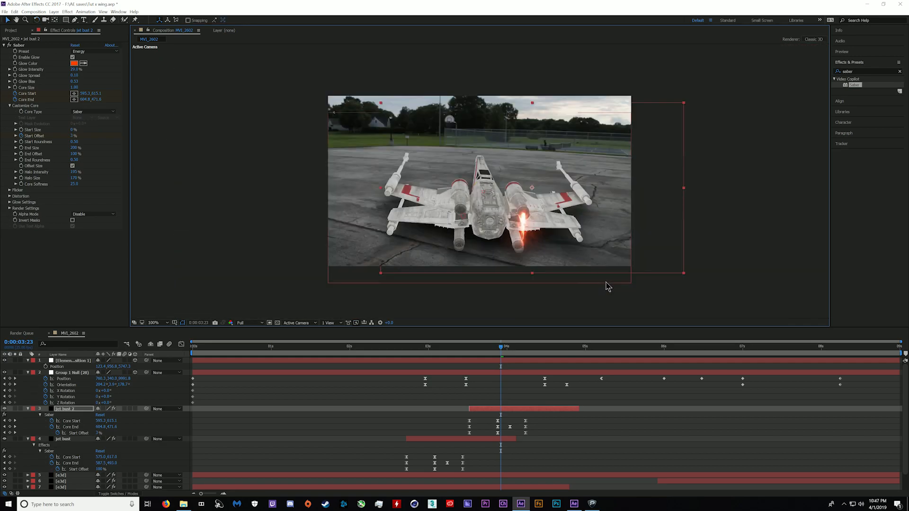
pyautogui.press('space')
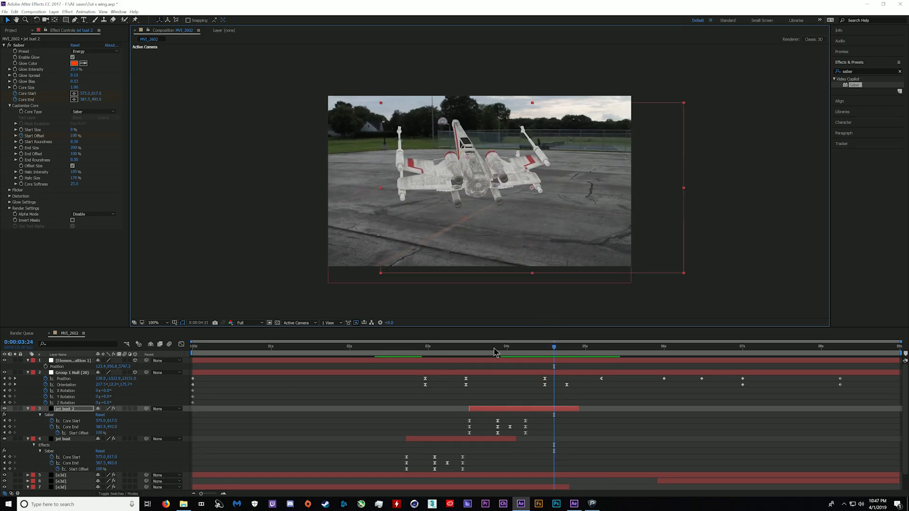
pyautogui.click(450, 353)
pyautogui.press('space')
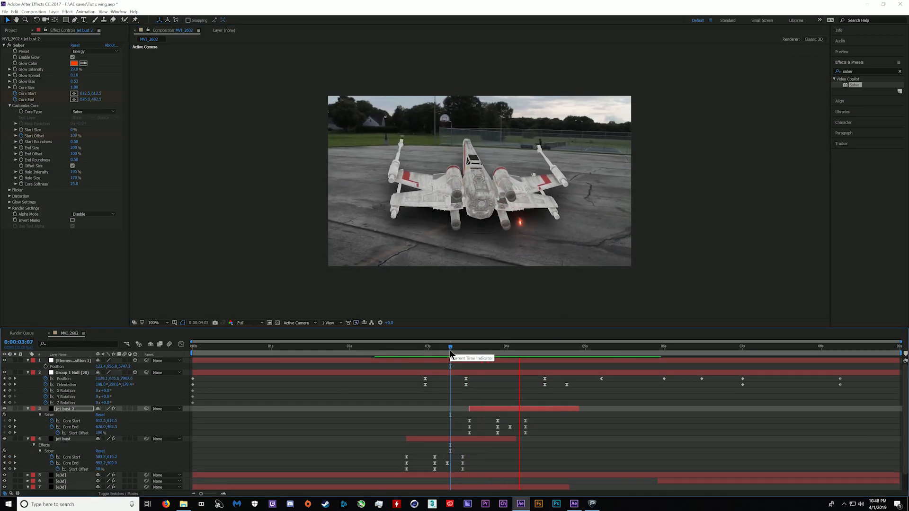
pyautogui.press('space')
# Keyframe the copied beam layer's Position from 0:00:03:13, including 0:00:04:05, to follow the lower left engine, and preview it
pyautogui.moveTo(492, 353); pyautogui.dragTo(470, 359)
pyautogui.press('p')
pyautogui.click(45, 414)
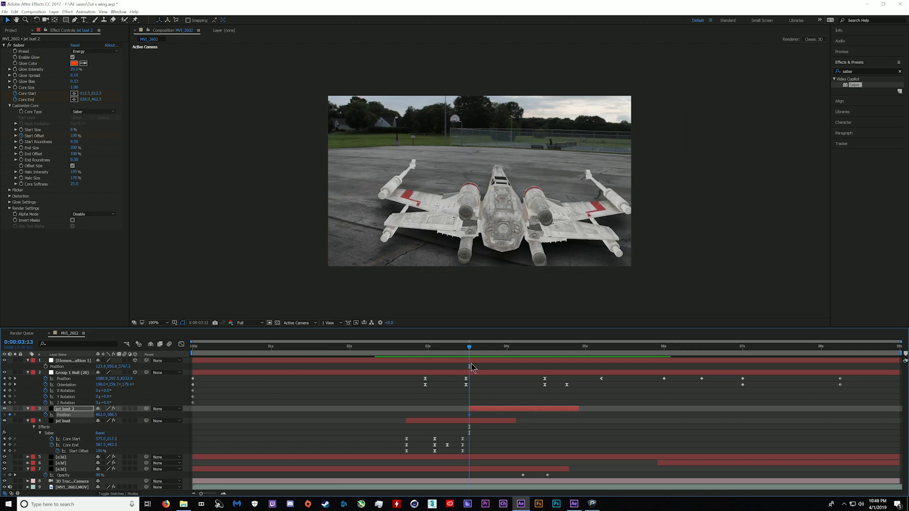
pyautogui.click(522, 348)
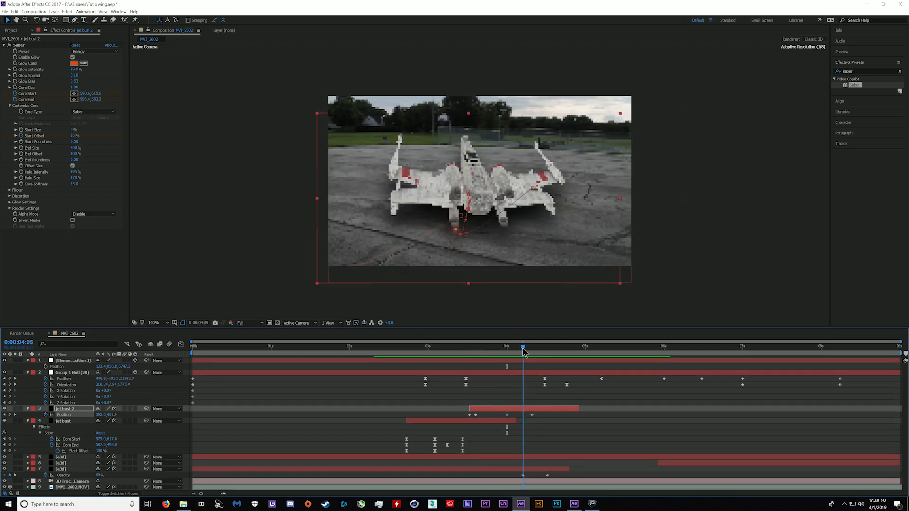
pyautogui.moveTo(488, 248); pyautogui.dragTo(487, 242)
pyautogui.moveTo(522, 348); pyautogui.dragTo(460, 353)
pyautogui.press('space')
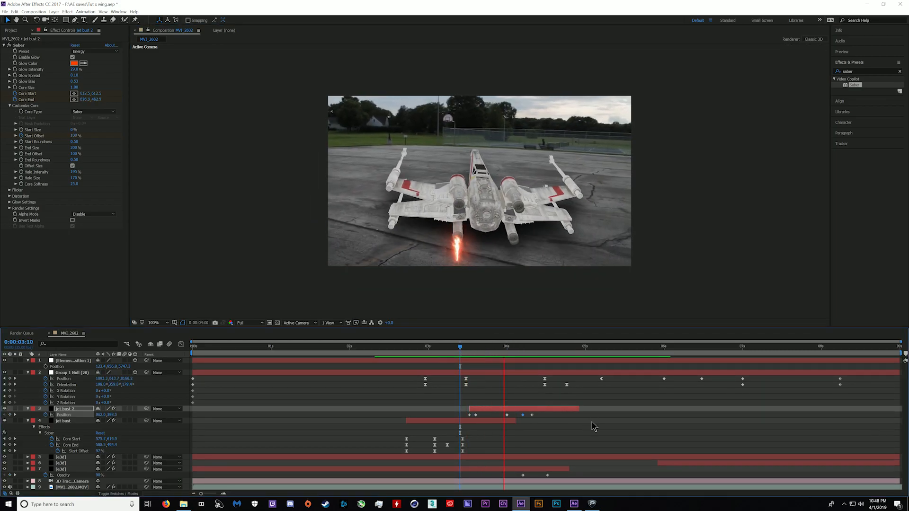
pyautogui.press('space')
# Review both beams from 0:00:02:16 and add Position keyframes between the copied layer's second and third ones to refine its tracking
pyautogui.click(400, 347)
pyautogui.press('space')
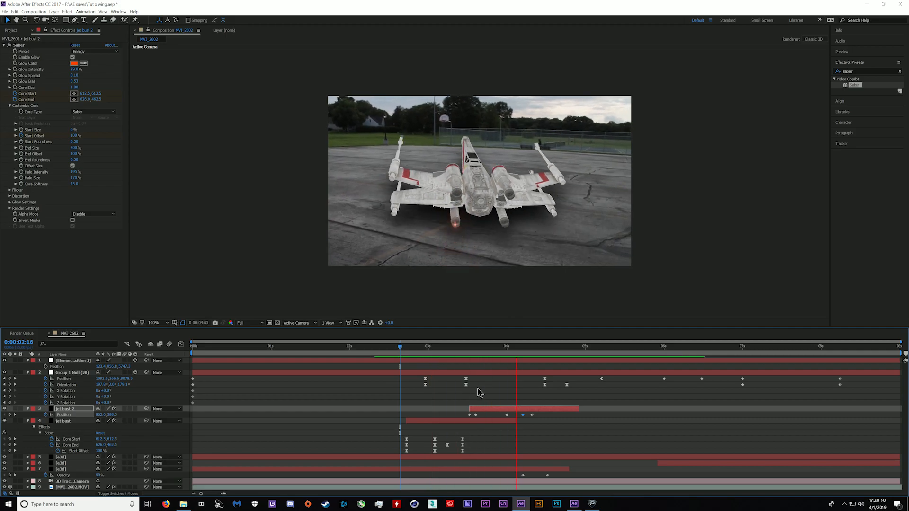
pyautogui.press('space')
pyautogui.click(466, 354)
pyautogui.moveTo(466, 354); pyautogui.dragTo(545, 374)
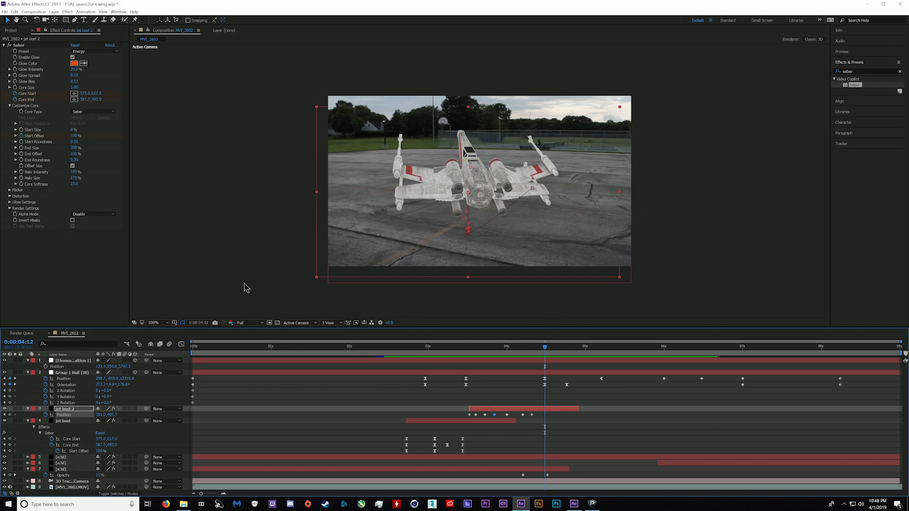
# Duplicate the copied jet beam layer and delete the new duplicate's Position keyframes
pyautogui.hotkey('ctrl', 'd')
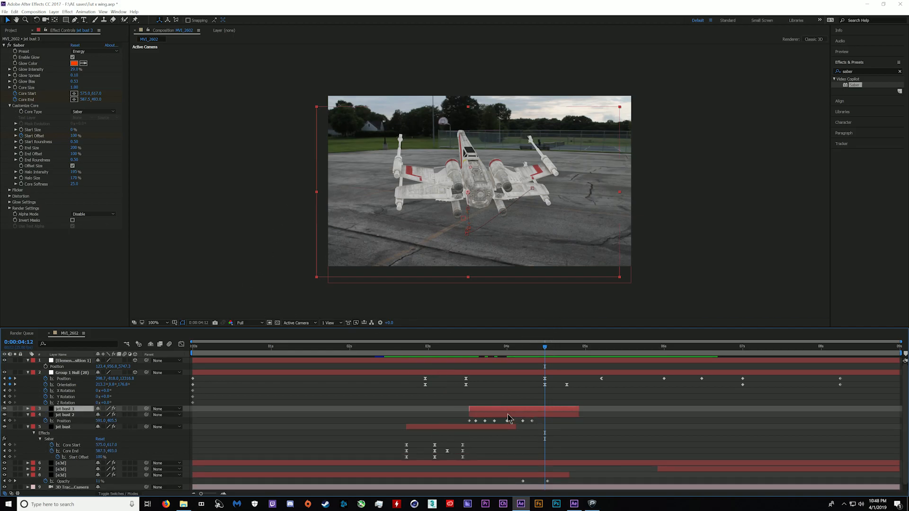
pyautogui.press('u')
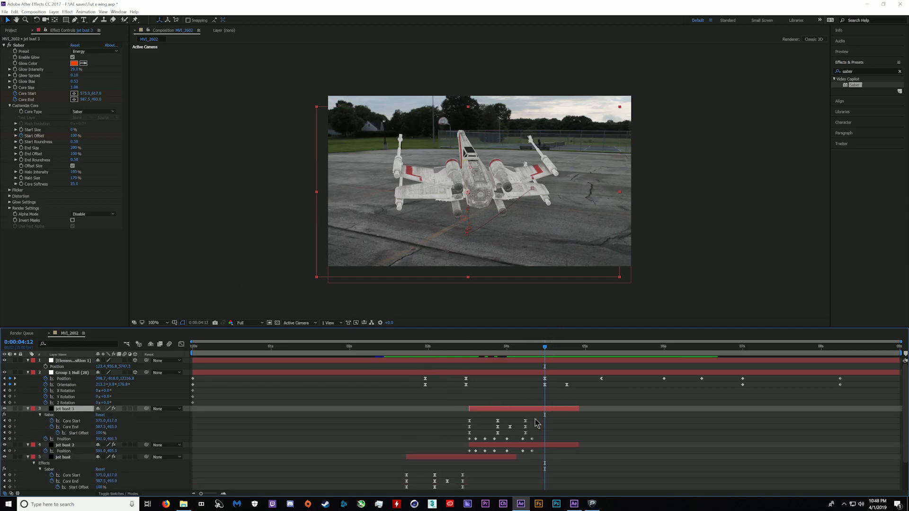
pyautogui.moveTo(542, 436); pyautogui.dragTo(452, 441)
pyautogui.press('Delete')
# Shift the new beam layer to begin at 0:00:02:22 and position its beam over the lower right engine
pyautogui.click(516, 416)
pyautogui.moveTo(467, 354); pyautogui.dragTo(450, 353)
pyautogui.moveTo(501, 409); pyautogui.dragTo(450, 408)
pyautogui.moveTo(527, 226); pyautogui.dragTo(574, 260)
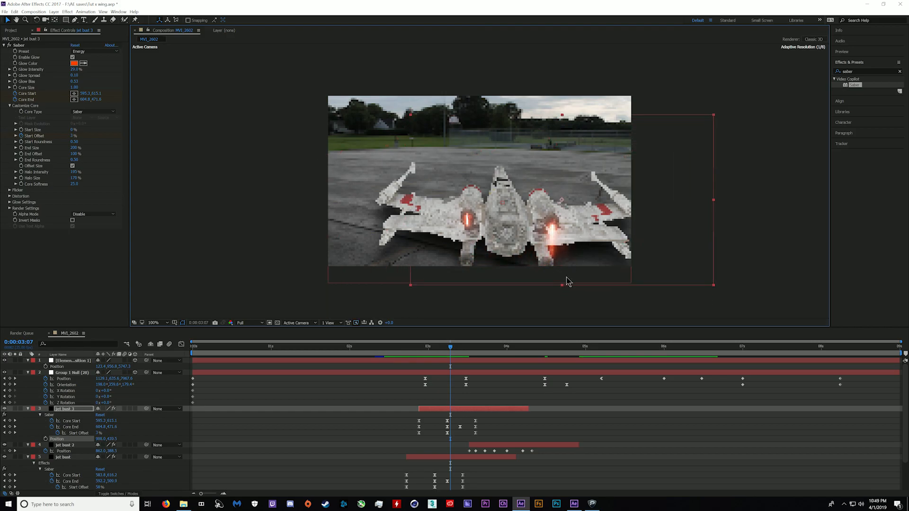
# At 0:00:03:06, move the new beam's Saber Core Start and Core End so it angles outward from the upper right engine
pyautogui.click(452, 350)
pyautogui.click(453, 416)
pyautogui.moveTo(450, 348); pyautogui.dragTo(449, 368)
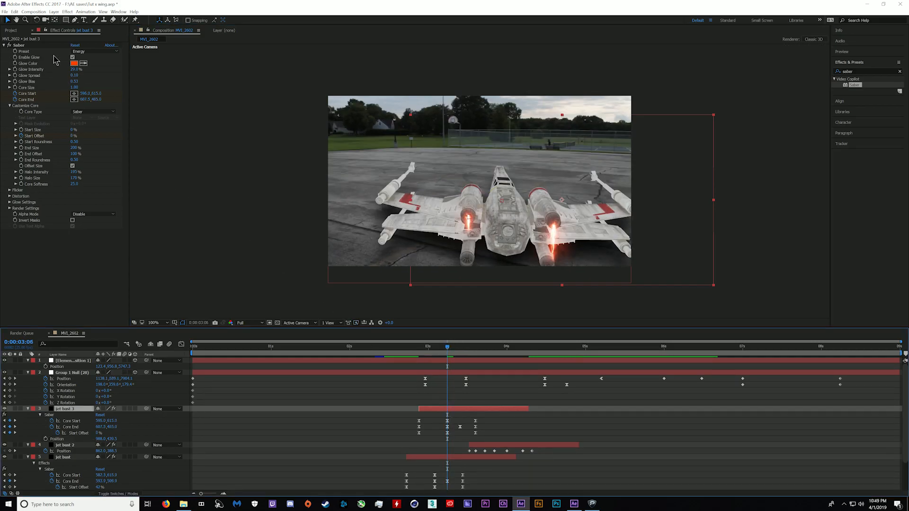
pyautogui.click(18, 45)
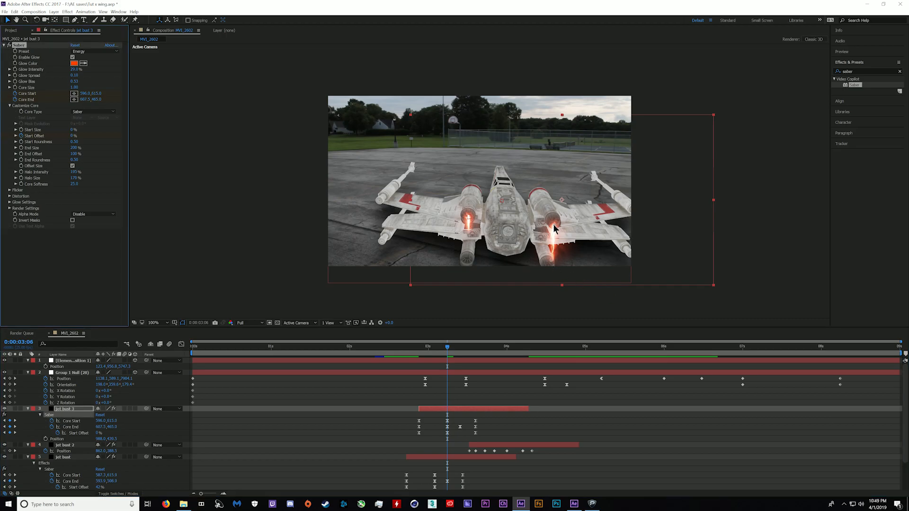
pyautogui.moveTo(554, 225); pyautogui.dragTo(554, 223)
pyautogui.moveTo(553, 263); pyautogui.dragTo(571, 251)
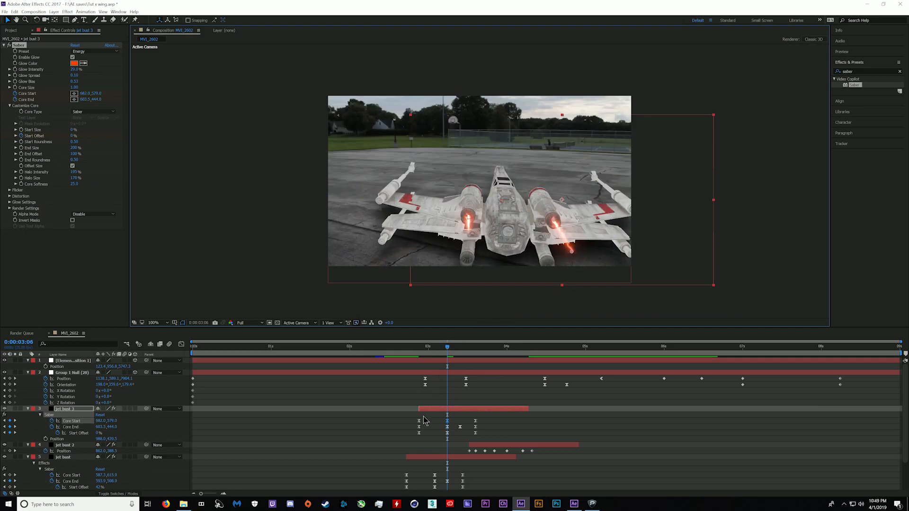
# Keyframe the new beam layer's Position from 0:00:02:22, including 0:00:03:02, to follow the right engine, and preview the beams from 0:00:02:14
pyautogui.moveTo(448, 350); pyautogui.dragTo(418, 376)
pyautogui.press('u')
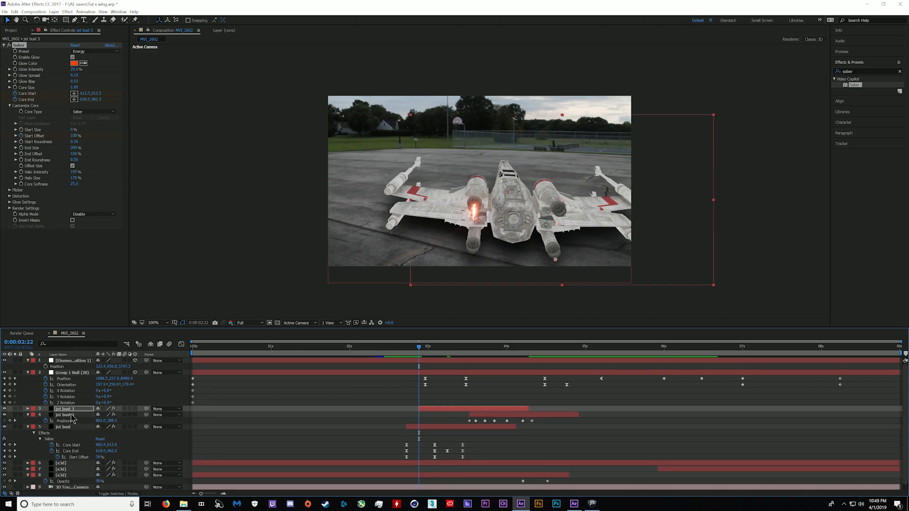
pyautogui.press('p')
pyautogui.click(46, 415)
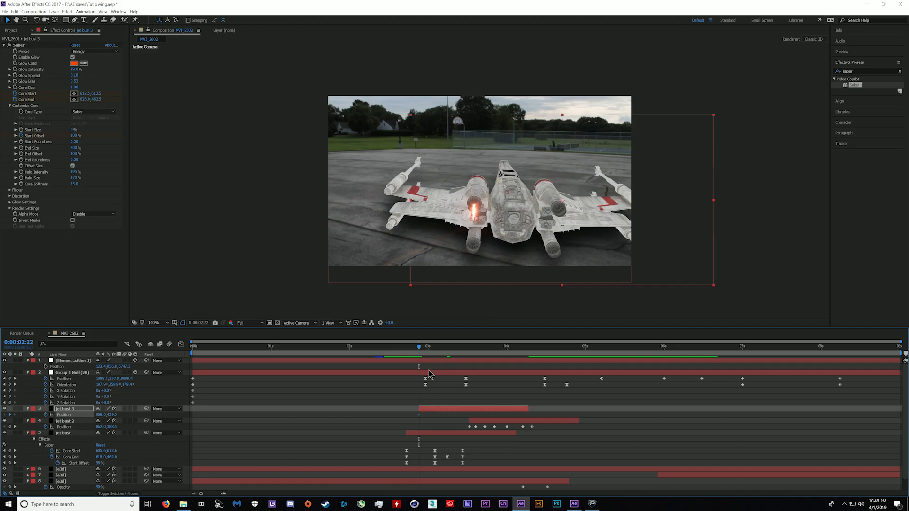
pyautogui.moveTo(422, 350); pyautogui.dragTo(434, 353)
pyautogui.moveTo(600, 228); pyautogui.dragTo(592, 221)
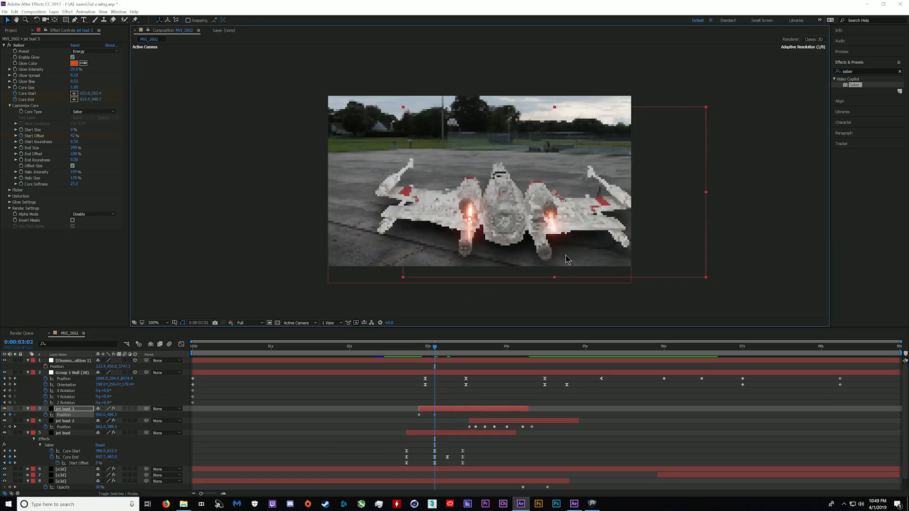
pyautogui.moveTo(444, 351); pyautogui.dragTo(450, 351)
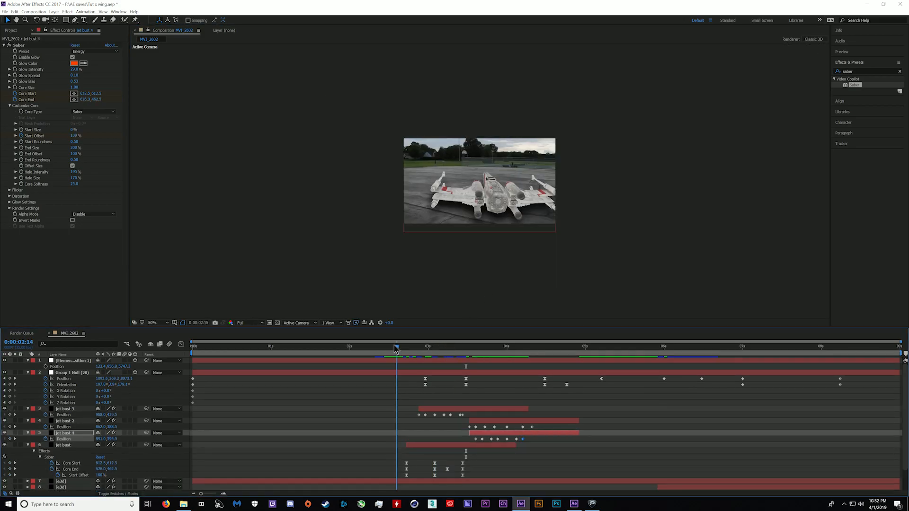
pyautogui.press('space')
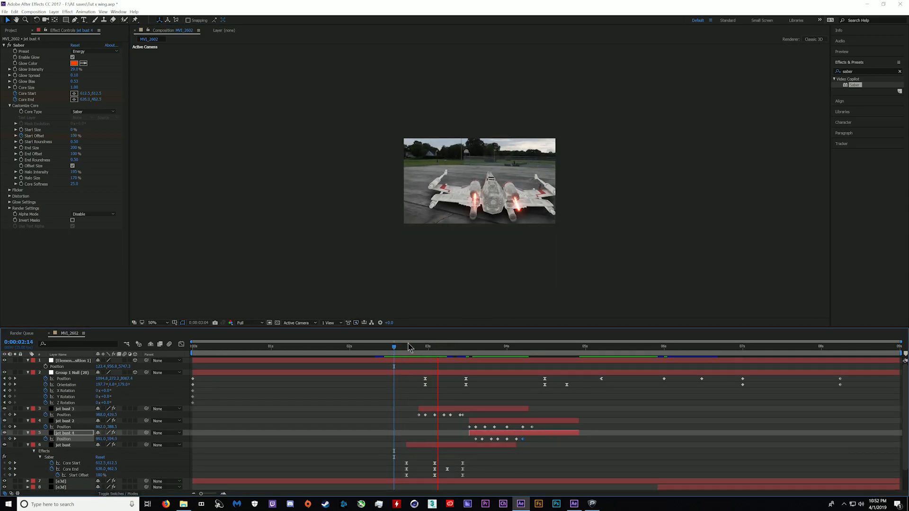
pyautogui.press('space')
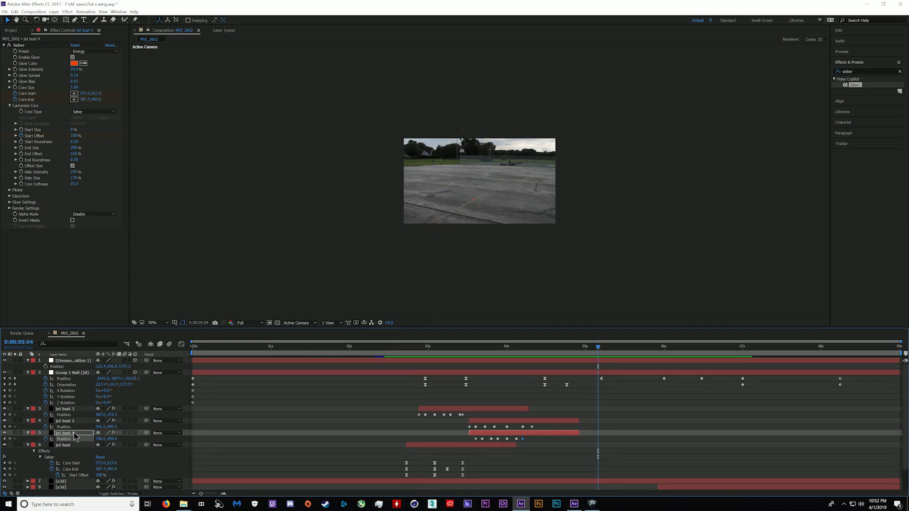
# Set the Element effect's Render Mode to Full Render on the upper e3d layer and inspect the ship at 0:00:03:12
pyautogui.click(71, 481)
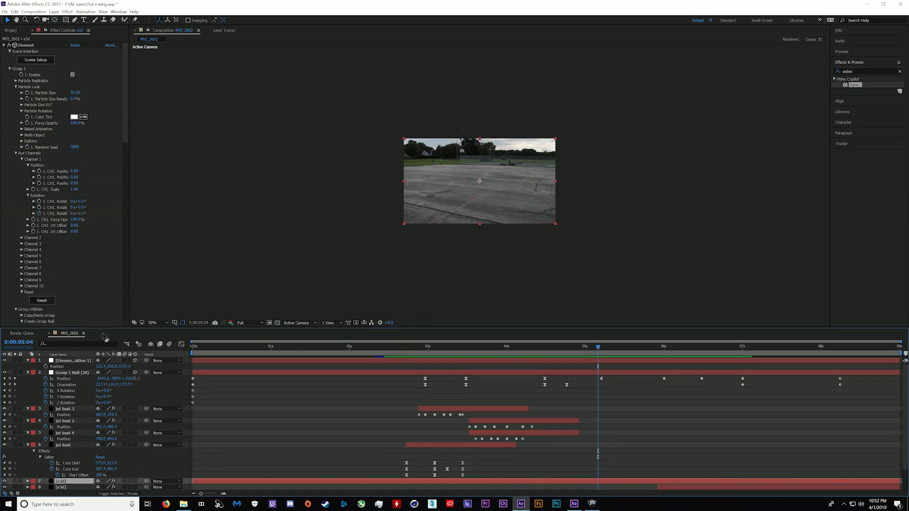
pyautogui.scroll(-10, 95, 297)
pyautogui.scroll(-6, 95, 297)
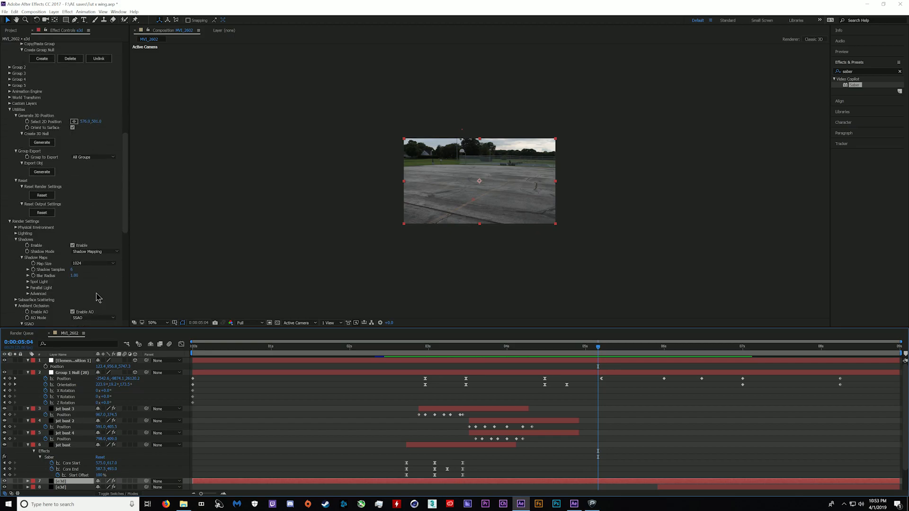
pyautogui.click(101, 142)
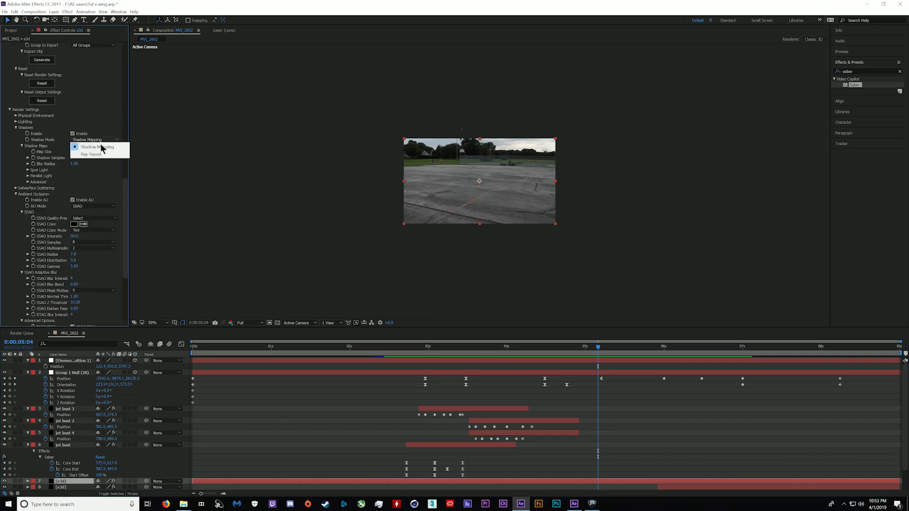
pyautogui.scroll(-5, 116, 275)
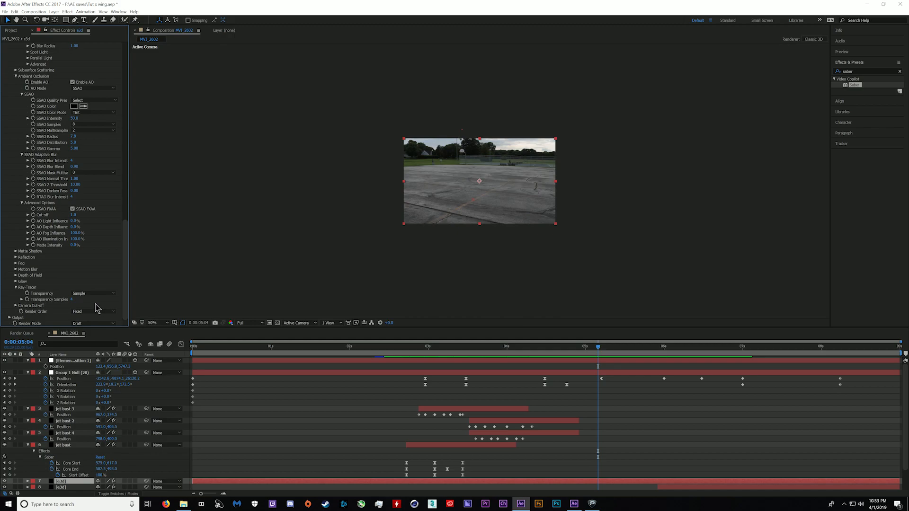
pyautogui.click(92, 326)
pyautogui.click(90, 336)
pyautogui.click(491, 349)
pyautogui.click(466, 349)
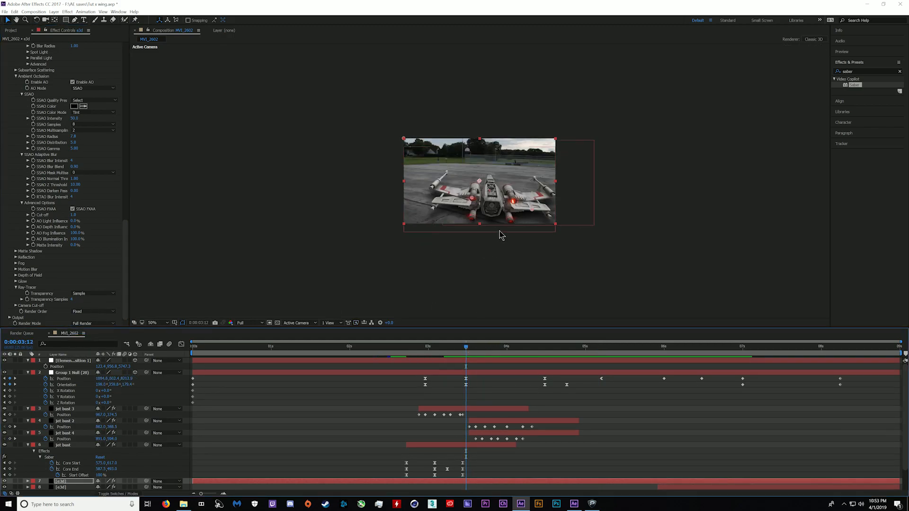
pyautogui.press('/')
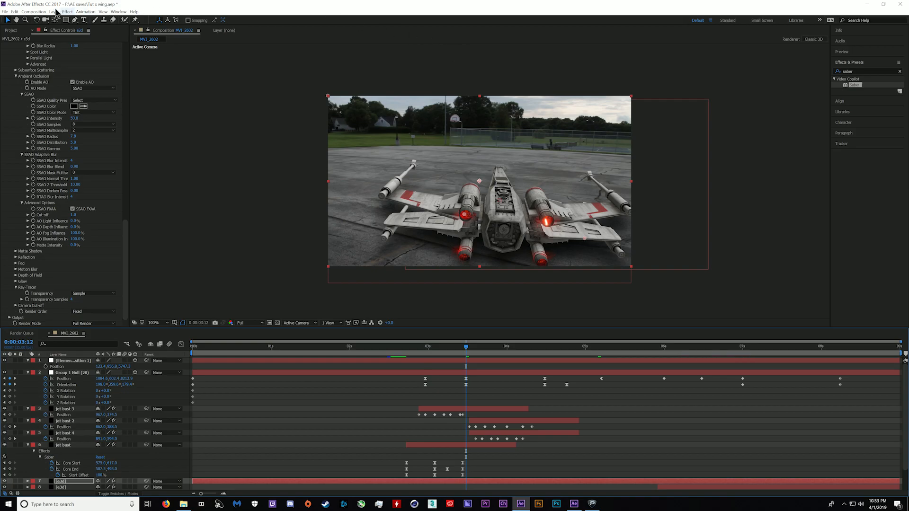
# Start a new light layer with the light type set to Parallel
pyautogui.click(54, 12)
pyautogui.moveTo(118, 19)
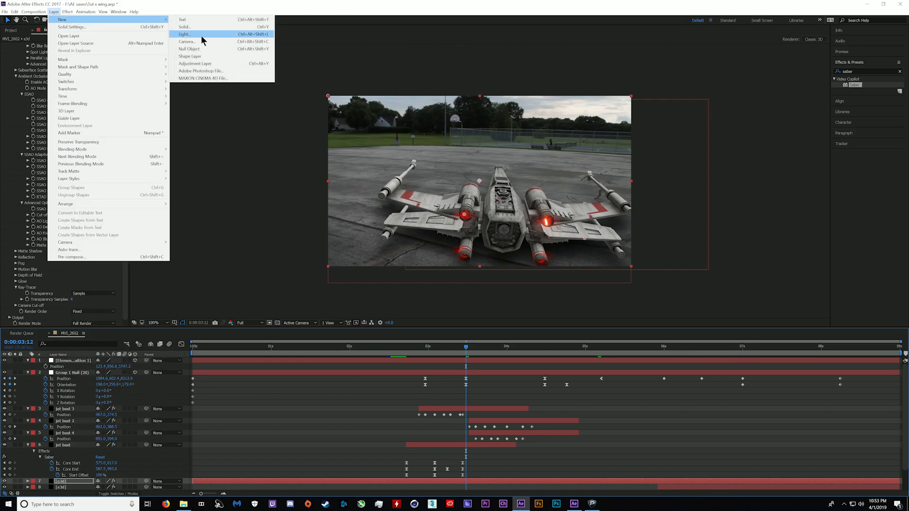
pyautogui.click(210, 34)
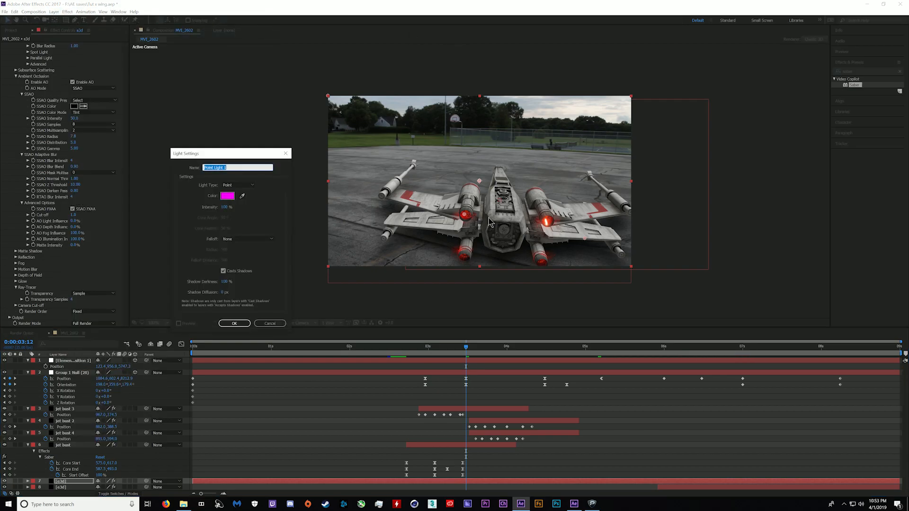
pyautogui.click(242, 185)
pyautogui.click(235, 207)
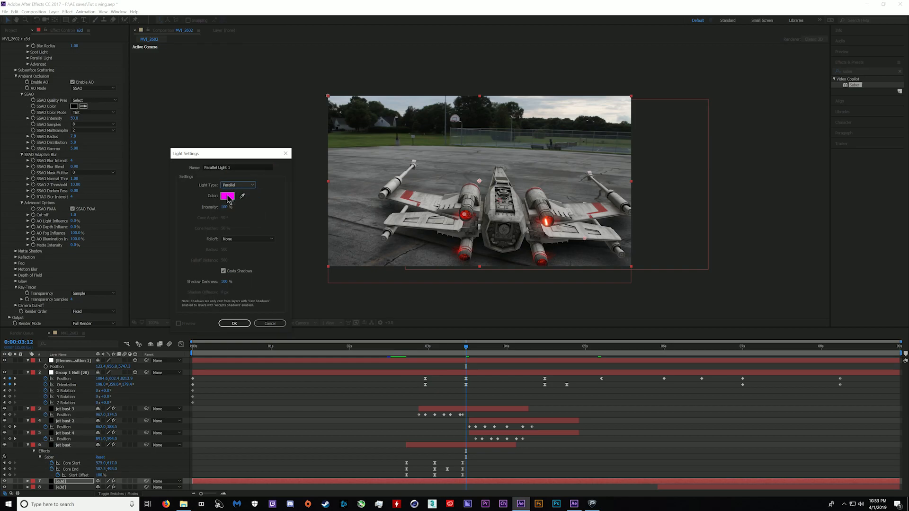
# Set the new parallel light's colour to a warm pale orange
pyautogui.click(227, 196)
pyautogui.moveTo(469, 268); pyautogui.dragTo(469, 279)
pyautogui.moveTo(441, 232)
pyautogui.mouseDown()
pyautogui.moveTo(428, 212)
pyautogui.moveTo(399, 206)
pyautogui.mouseUp()
pyautogui.click(469, 283)
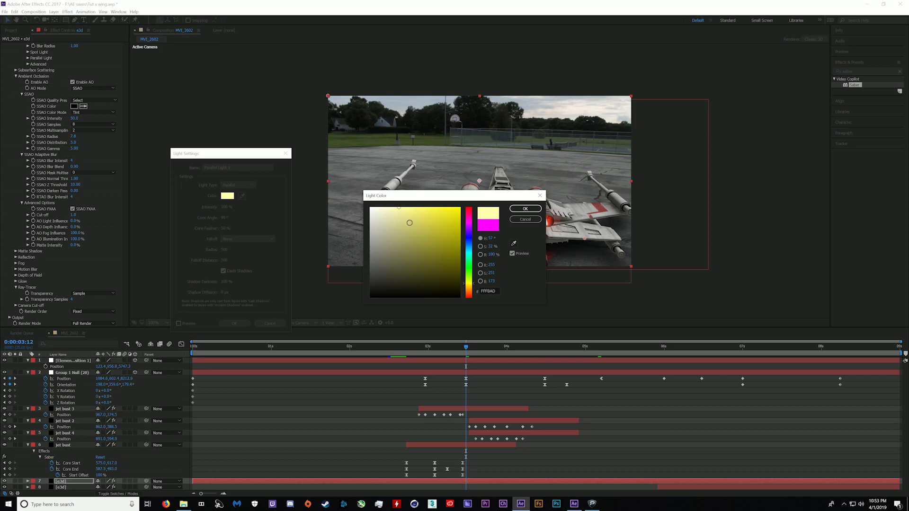
pyautogui.moveTo(469, 289); pyautogui.dragTo(468, 292)
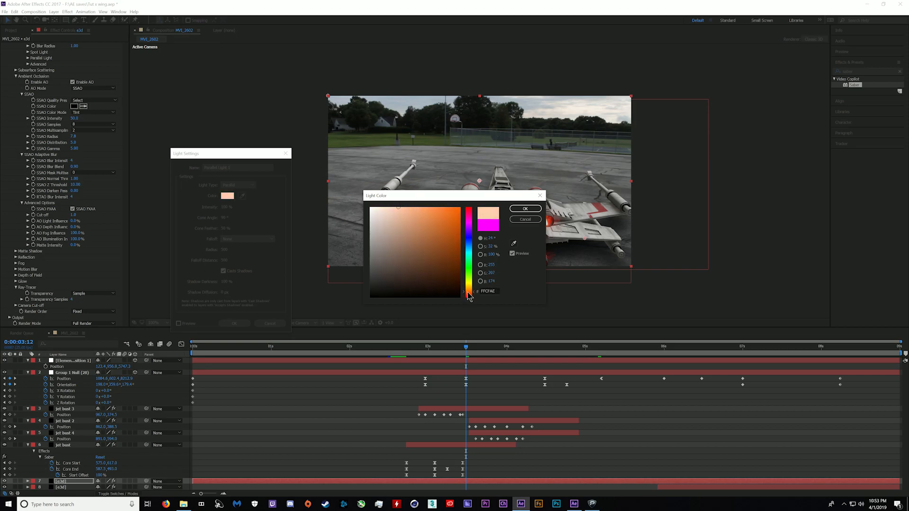
pyautogui.moveTo(426, 231); pyautogui.dragTo(415, 199)
pyautogui.click(467, 284)
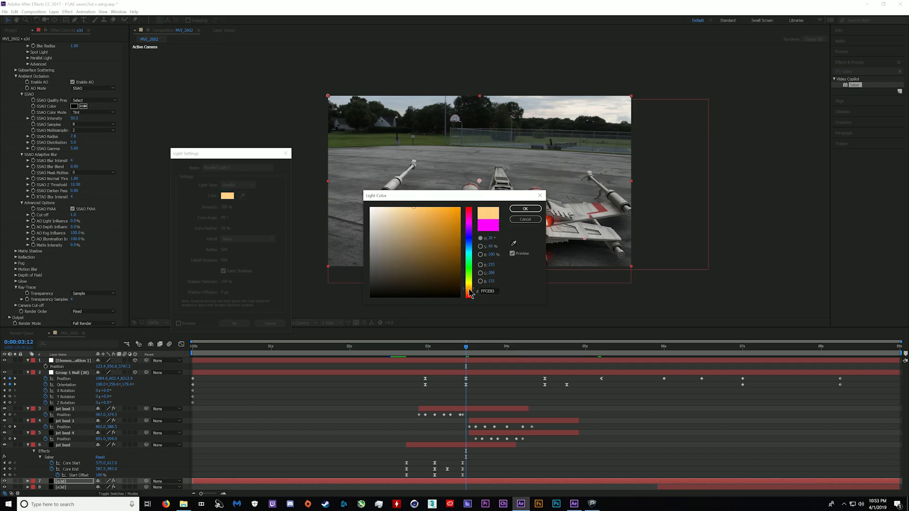
pyautogui.click(525, 209)
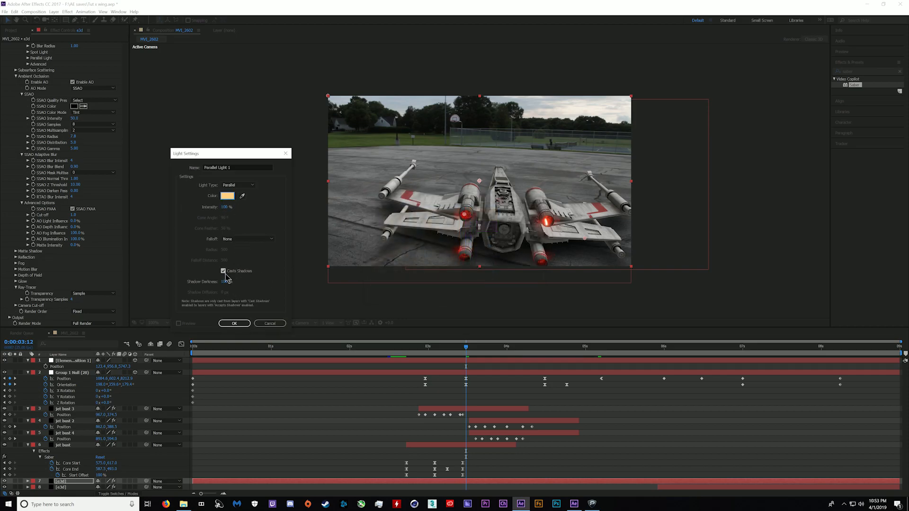
# Create the parallel light with Shadow Darkness at 100% and raise it well above the X-wing
pyautogui.click(224, 281)
pyautogui.write('100')
pyautogui.click(233, 324)
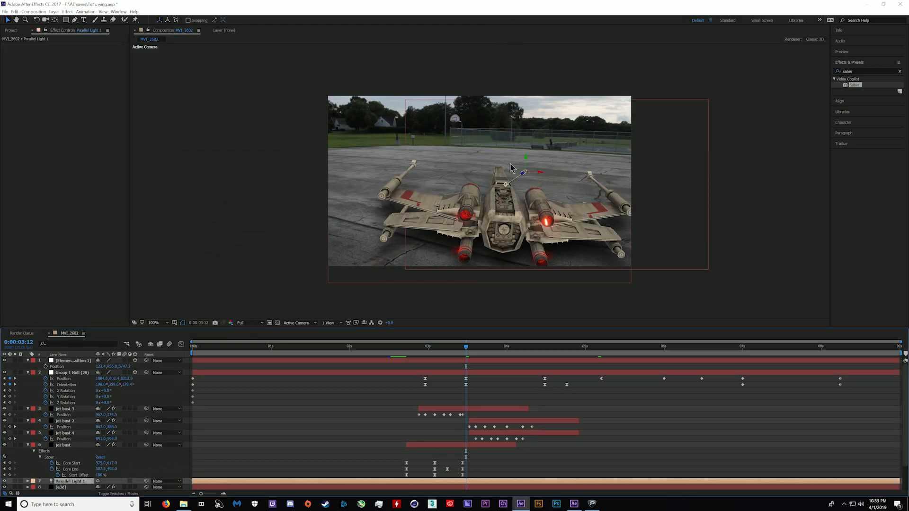
pyautogui.moveTo(526, 162); pyautogui.dragTo(526, 107)
# Change the parallel light's colour to a pale cyan-green while comparing it on the ship
pyautogui.click(54, 11)
pyautogui.click(83, 27)
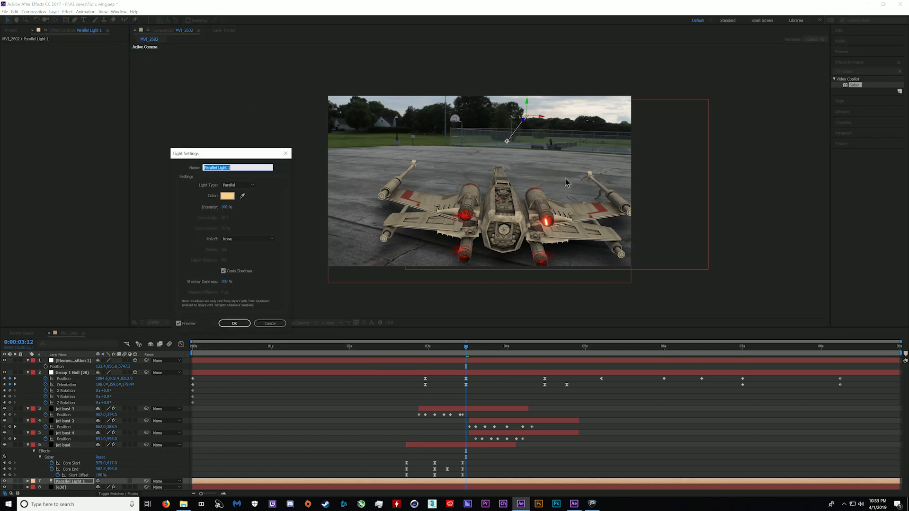
pyautogui.click(227, 196)
pyautogui.moveTo(470, 259); pyautogui.dragTo(470, 256)
pyautogui.moveTo(481, 196); pyautogui.dragTo(713, 219)
pyautogui.moveTo(645, 231); pyautogui.dragTo(620, 230)
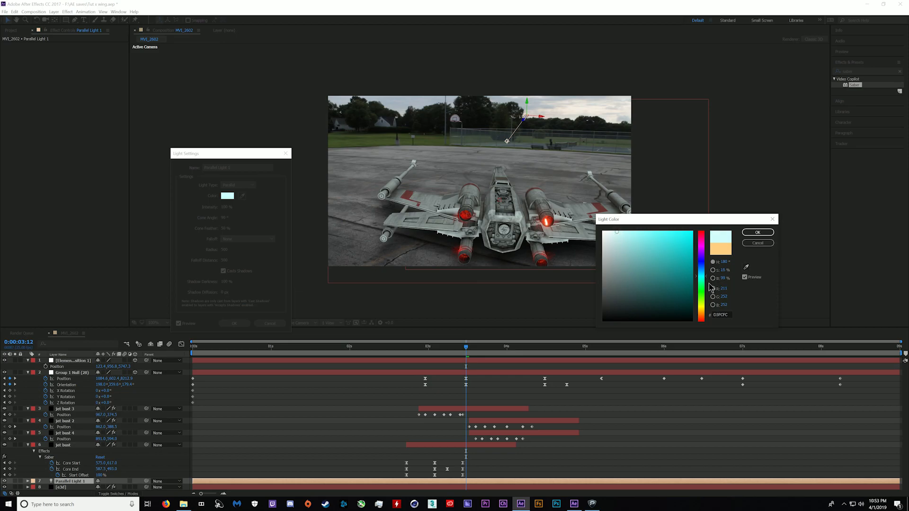
pyautogui.moveTo(704, 283); pyautogui.dragTo(703, 278)
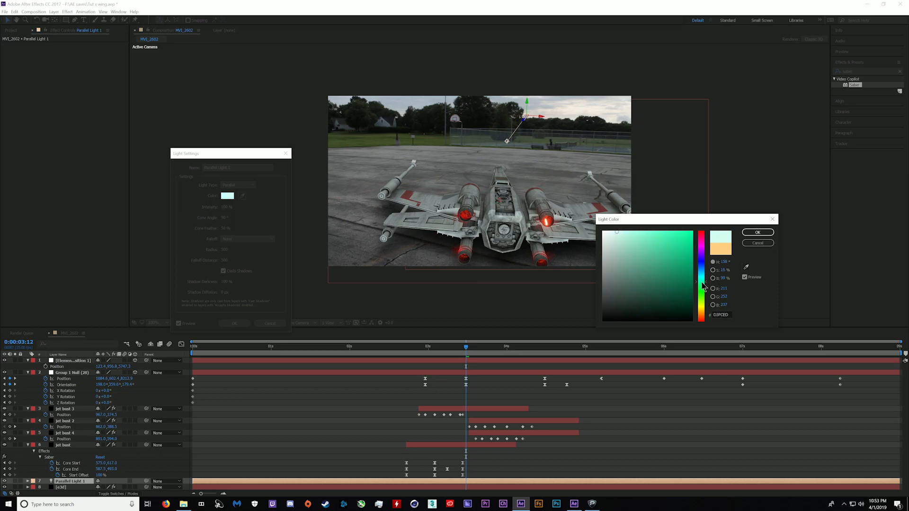
pyautogui.click(757, 232)
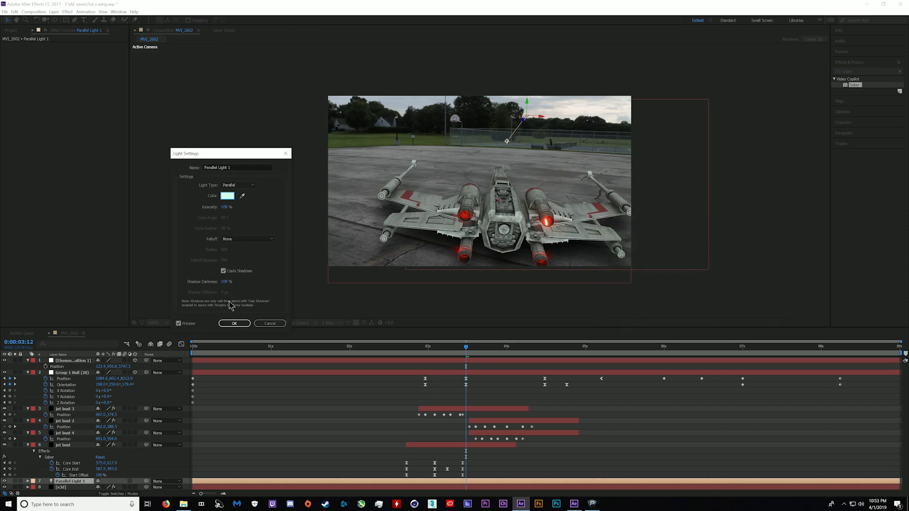
pyautogui.click(240, 324)
# Reposition the parallel light's point of interest just below the light, and check the ship's shading at 0:00:03:17
pyautogui.moveTo(505, 143); pyautogui.dragTo(444, 158)
pyautogui.scroll(-2, 229, 450)
pyautogui.scroll(-1, 228, 450)
pyautogui.click(231, 451)
pyautogui.moveTo(508, 144); pyautogui.dragTo(528, 169)
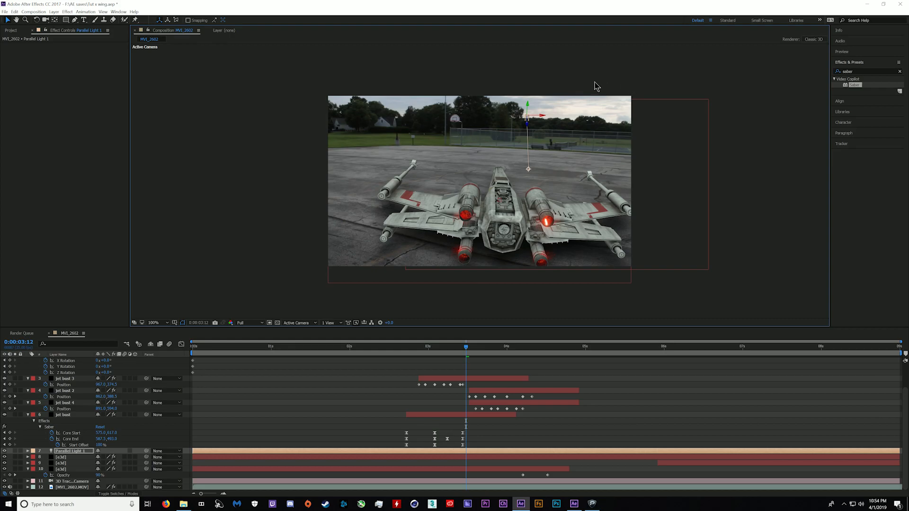
pyautogui.moveTo(529, 169); pyautogui.dragTo(522, 131)
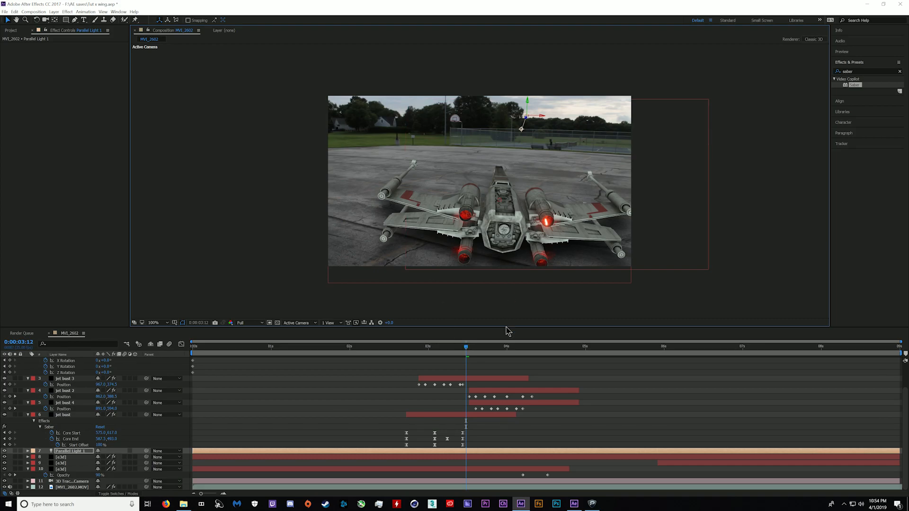
pyautogui.moveTo(468, 354); pyautogui.dragTo(482, 354)
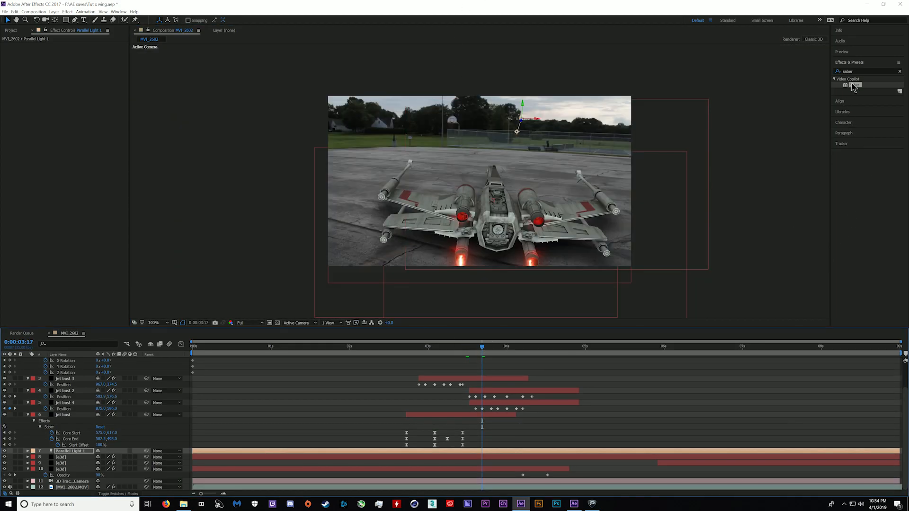
pyautogui.click(864, 63)
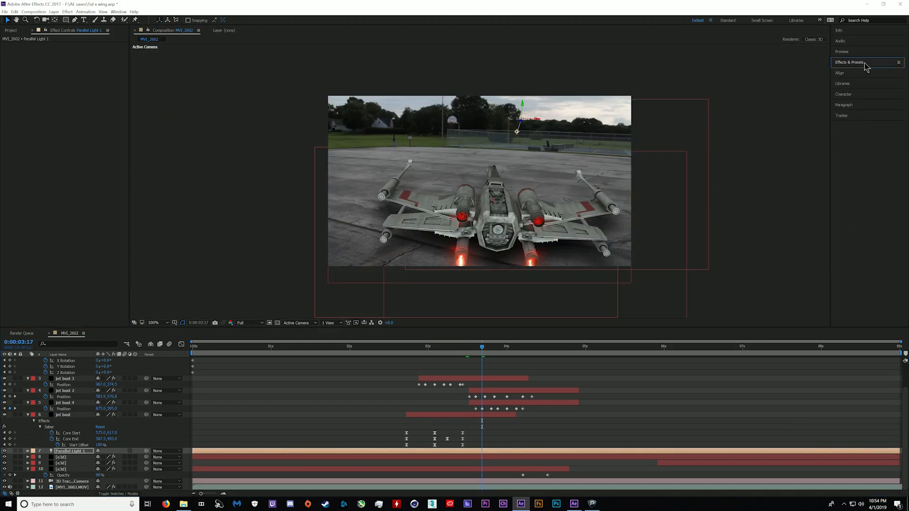
pyautogui.click(860, 71)
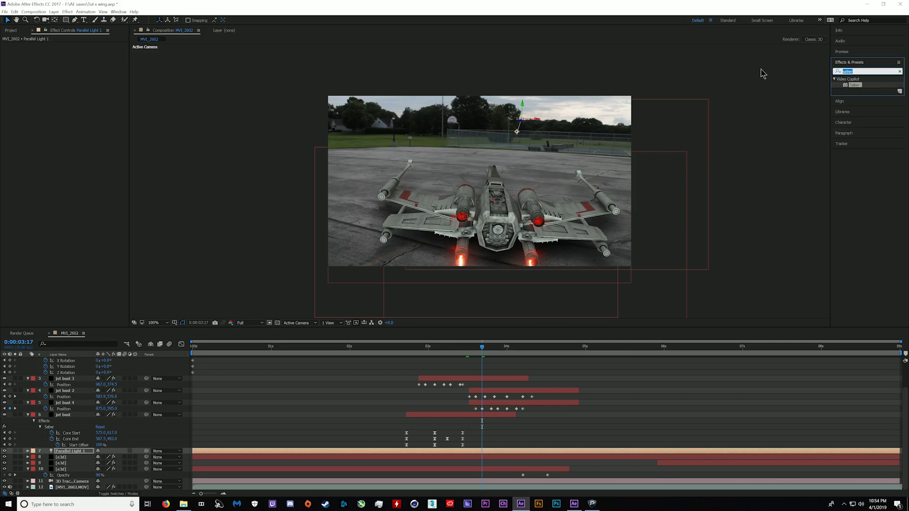
pyautogui.write('heat wa')
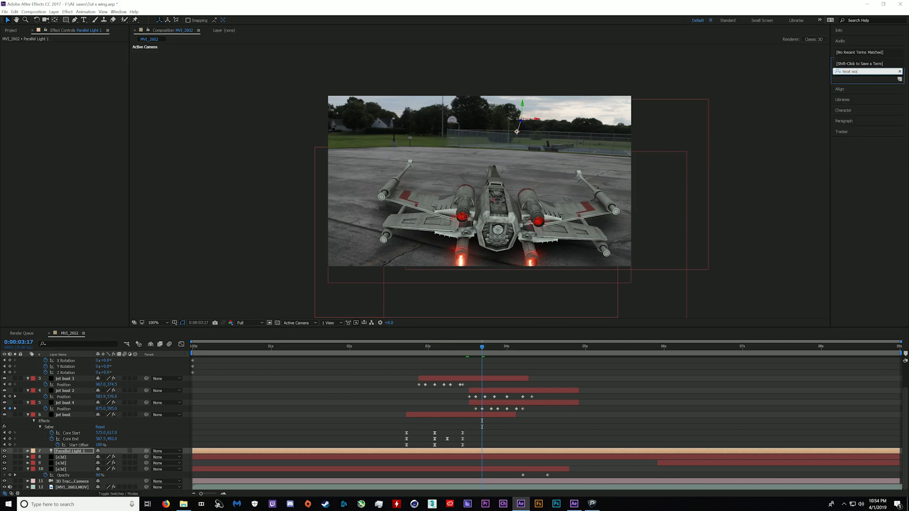
pyautogui.press('BackSpace')
pyautogui.press('BackSpace')
pyautogui.press('BackSpace')
pyautogui.press('BackSpace')
pyautogui.press('BackSpace')
pyautogui.press('BackSpace')
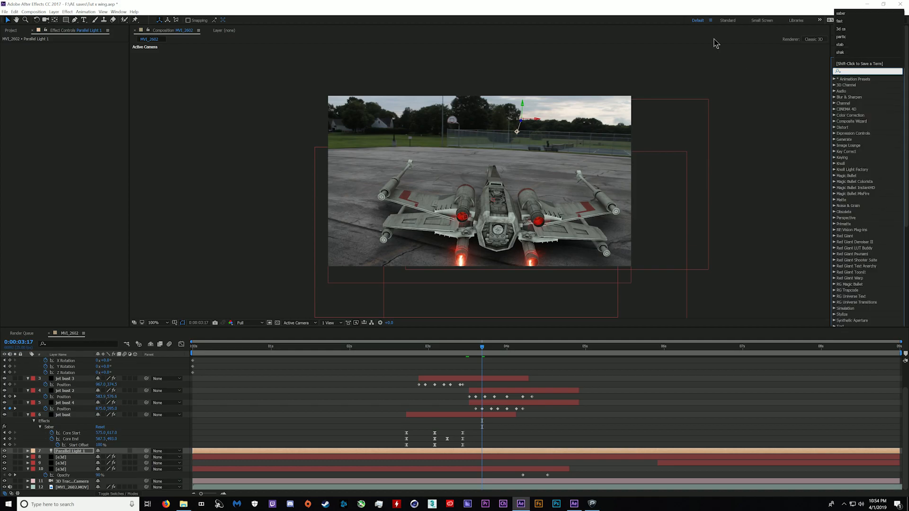
# Look through the available effects for Heat Distortion in the Video Copilot group
pyautogui.click(67, 11)
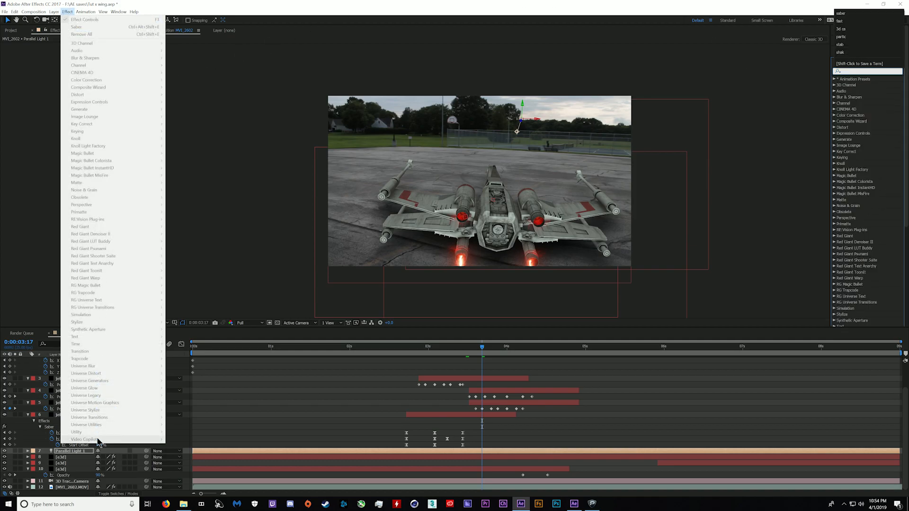
pyautogui.click(379, 456)
pyautogui.click(379, 456)
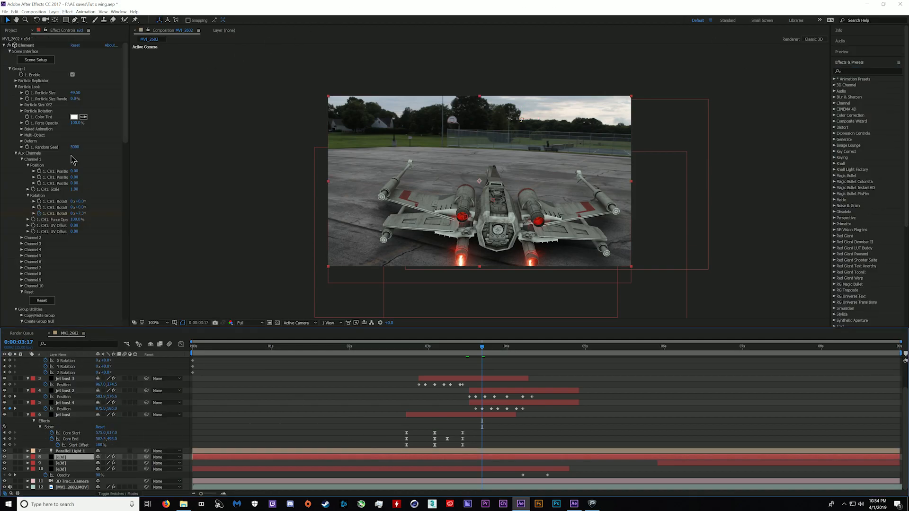
pyautogui.click(20, 11)
pyautogui.moveTo(68, 12)
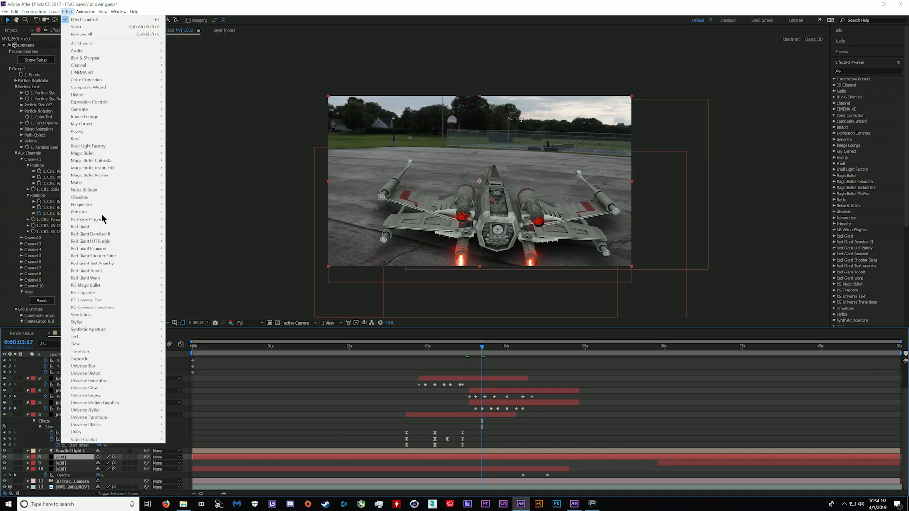
pyautogui.moveTo(122, 439)
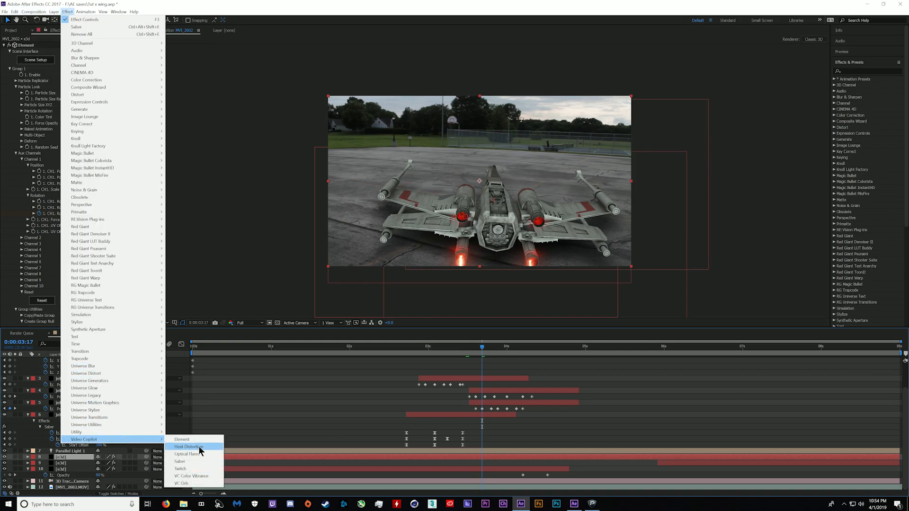
pyautogui.click(443, 334)
# Create an adjustment layer at the top of the layer stack and delete the Element position null directly beneath it
pyautogui.scroll(2, 343, 435)
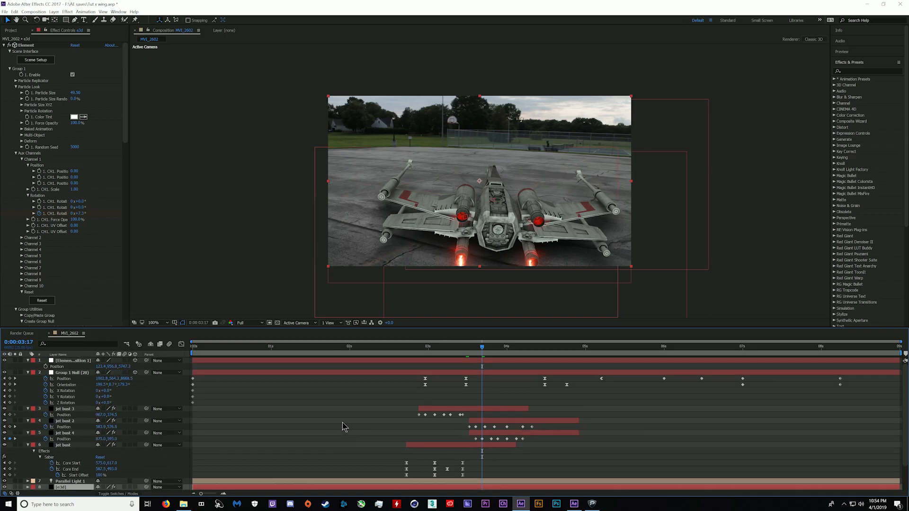
pyautogui.click(54, 11)
pyautogui.moveTo(62, 21)
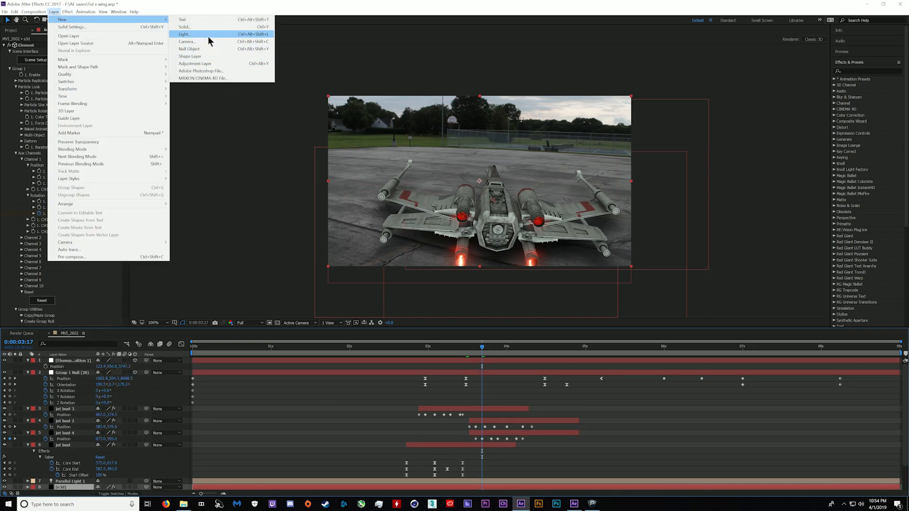
pyautogui.click(207, 63)
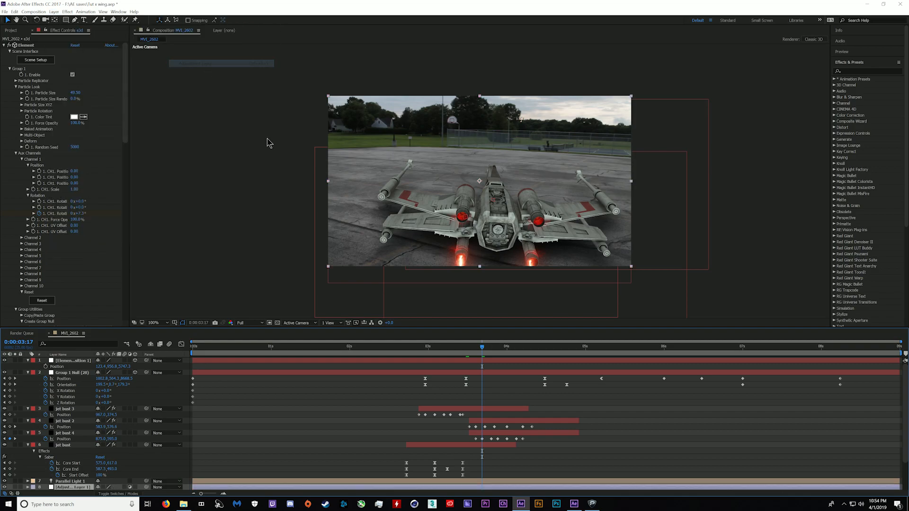
pyautogui.moveTo(70, 487); pyautogui.dragTo(74, 358)
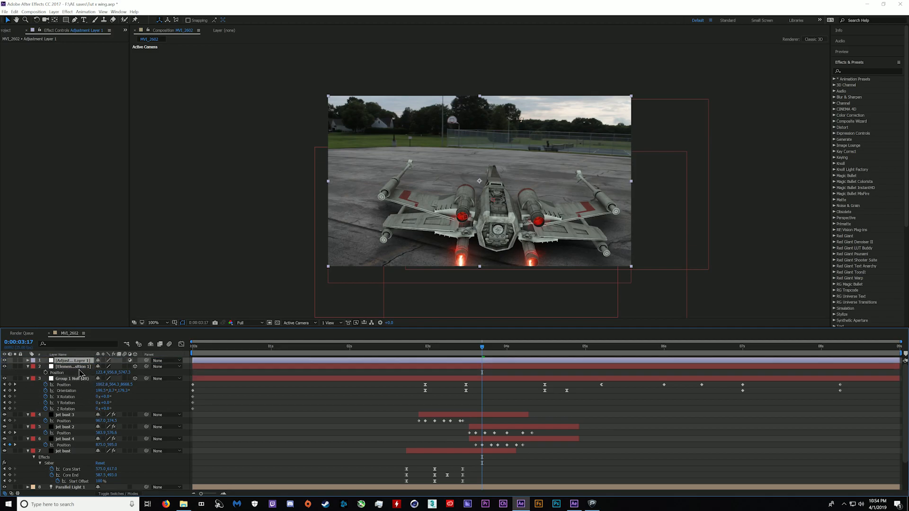
pyautogui.click(79, 371)
pyautogui.press('Delete')
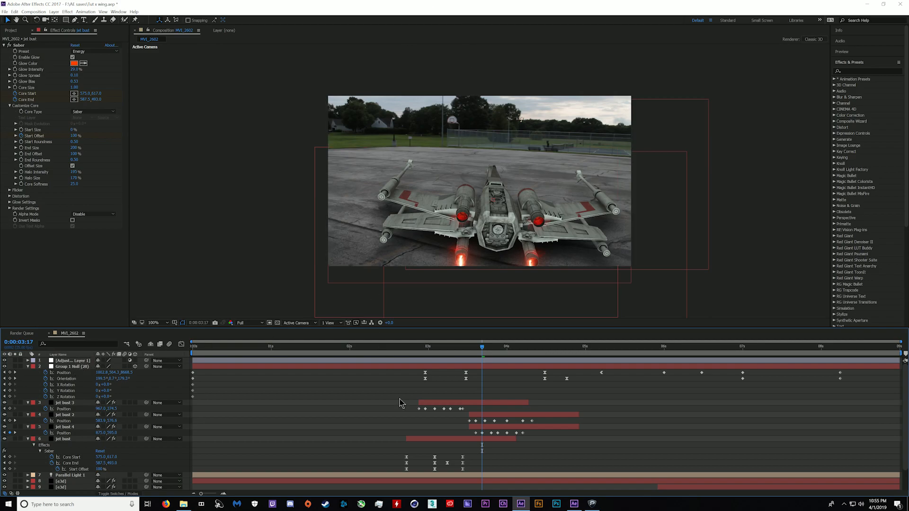
# Find the Heat Distortion effect and apply it to the adjustment layer
pyautogui.click(490, 361)
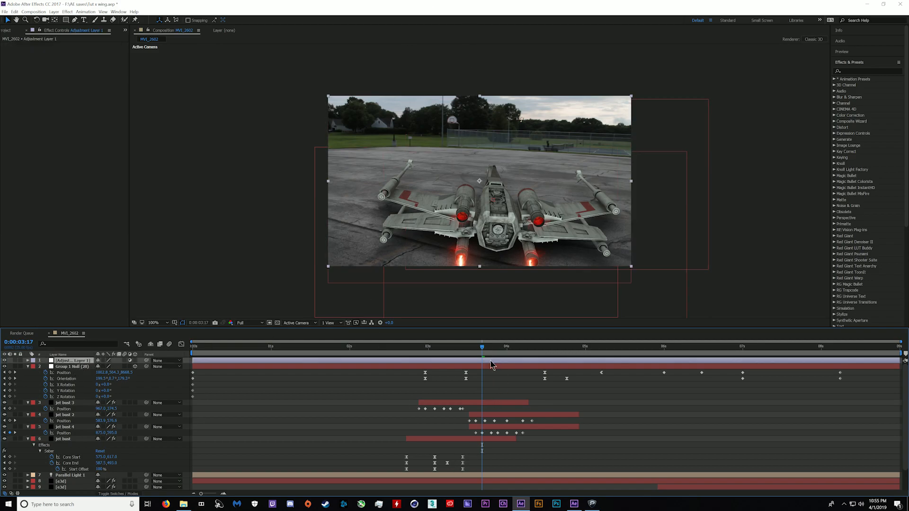
pyautogui.click(859, 70)
pyautogui.write('heat')
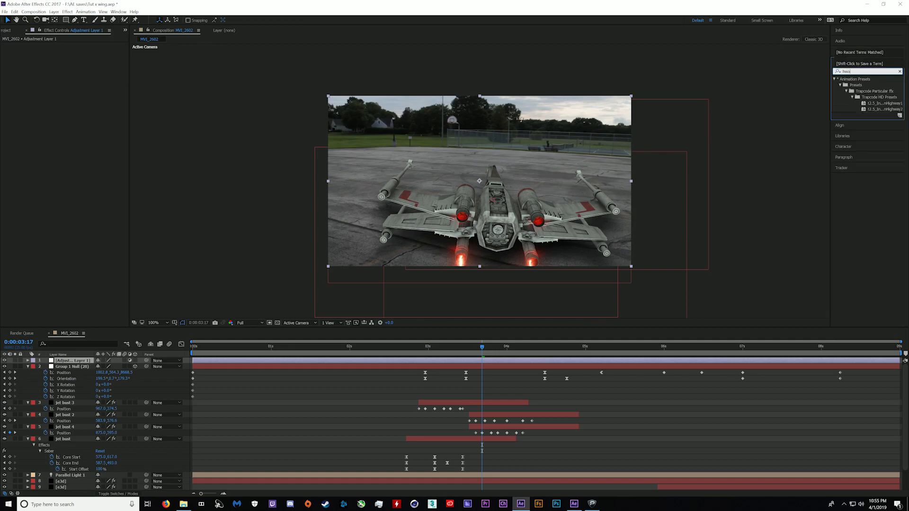
pyautogui.write(' di')
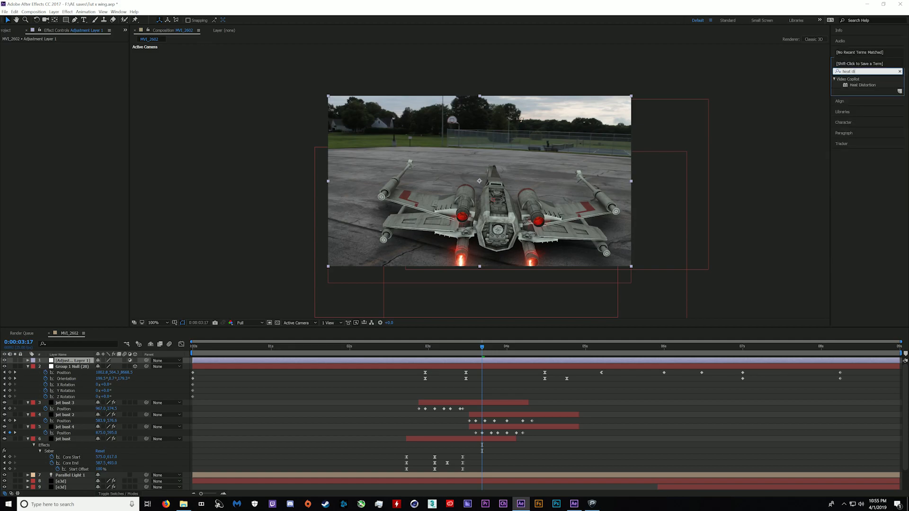
pyautogui.moveTo(863, 86); pyautogui.dragTo(489, 361)
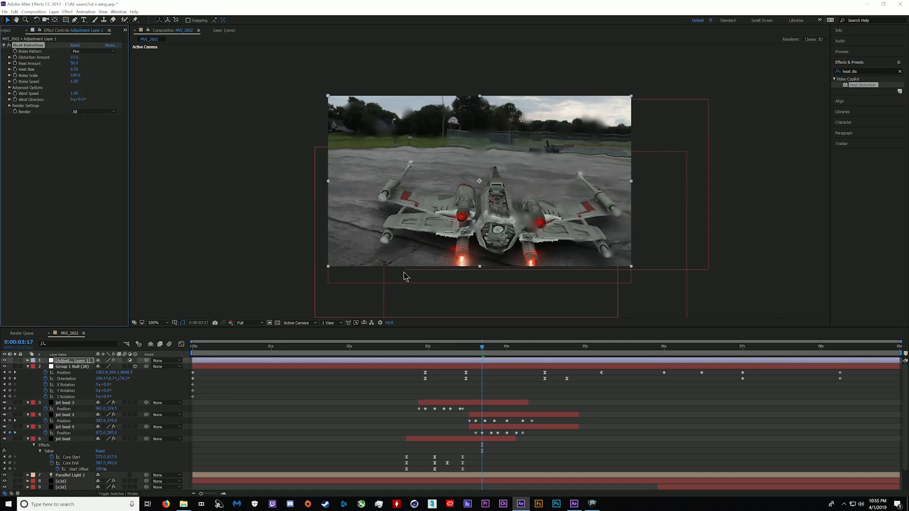
# Try the Incendiary noise pattern, return it to Fire, and set the Heat Distortion's Render option to Heat
pyautogui.click(93, 52)
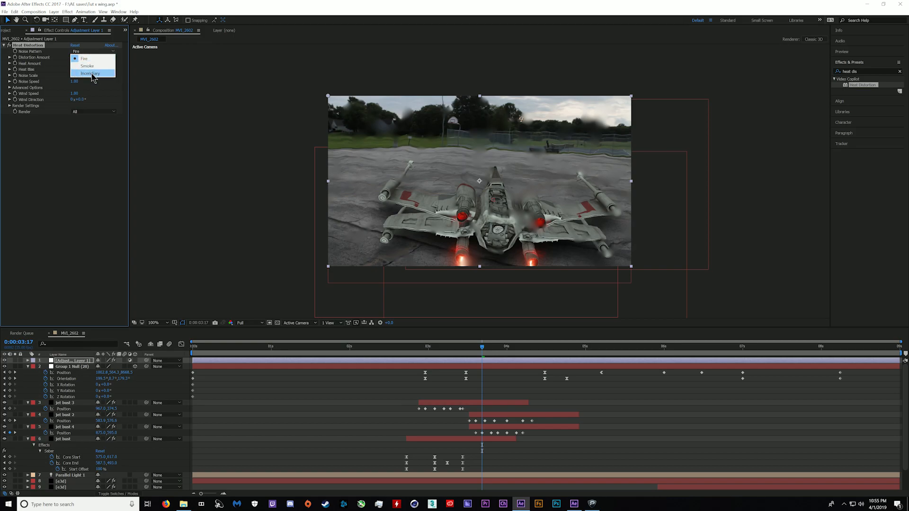
pyautogui.click(90, 74)
pyautogui.click(98, 51)
pyautogui.click(87, 58)
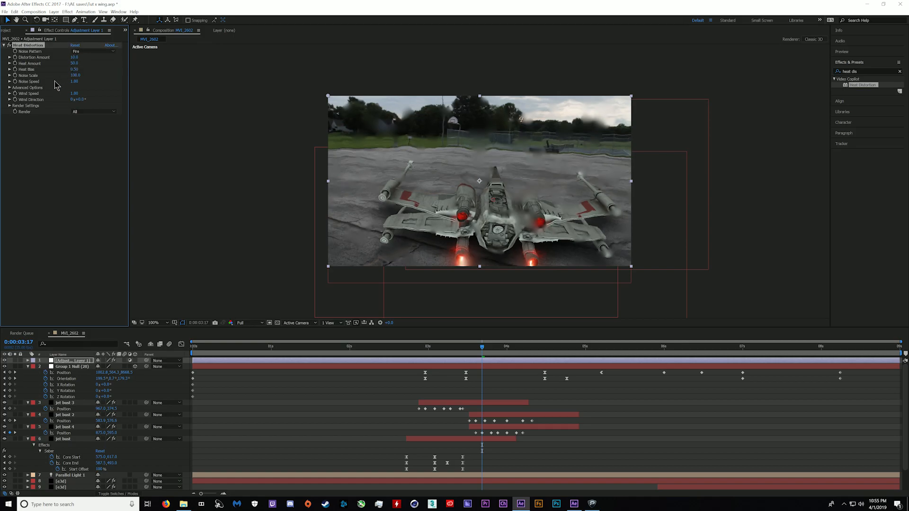
pyautogui.click(90, 114)
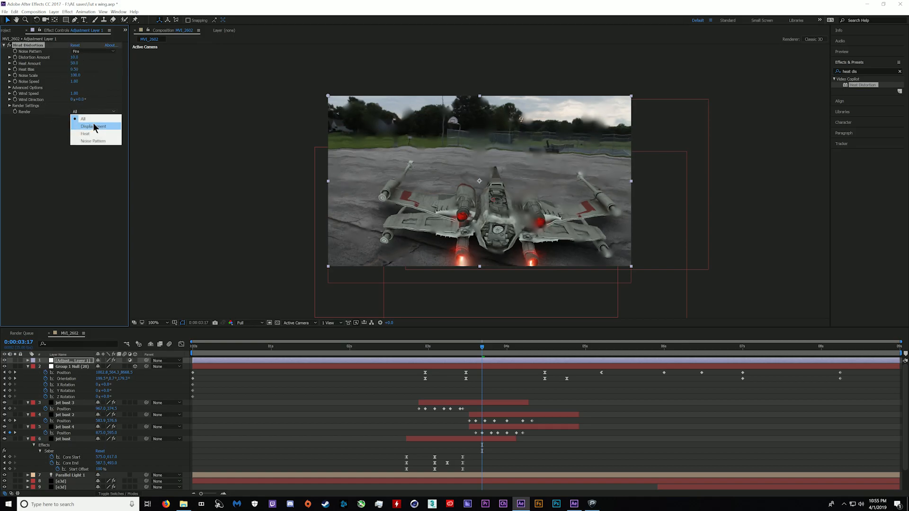
pyautogui.click(95, 134)
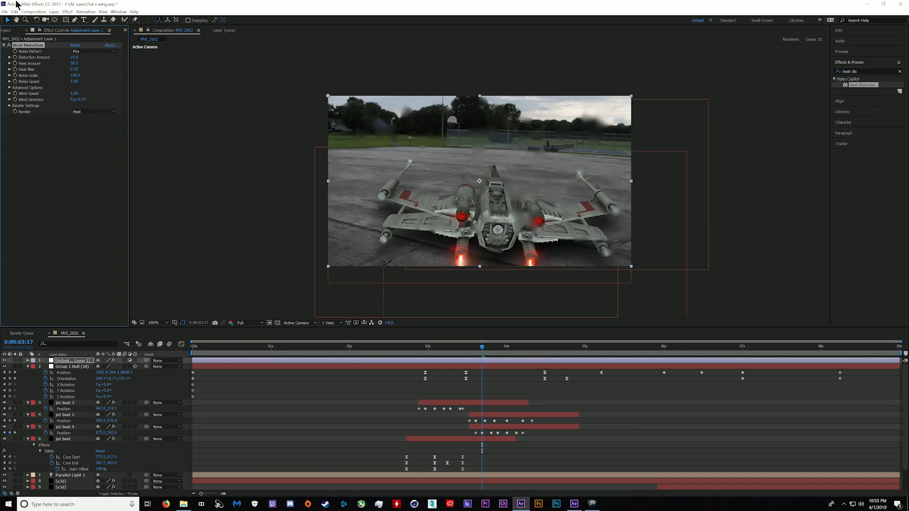
# Draw an elliptical mask around the X-wing's engines on the adjustment layer and feather it by 94 pixels
pyautogui.click(66, 21)
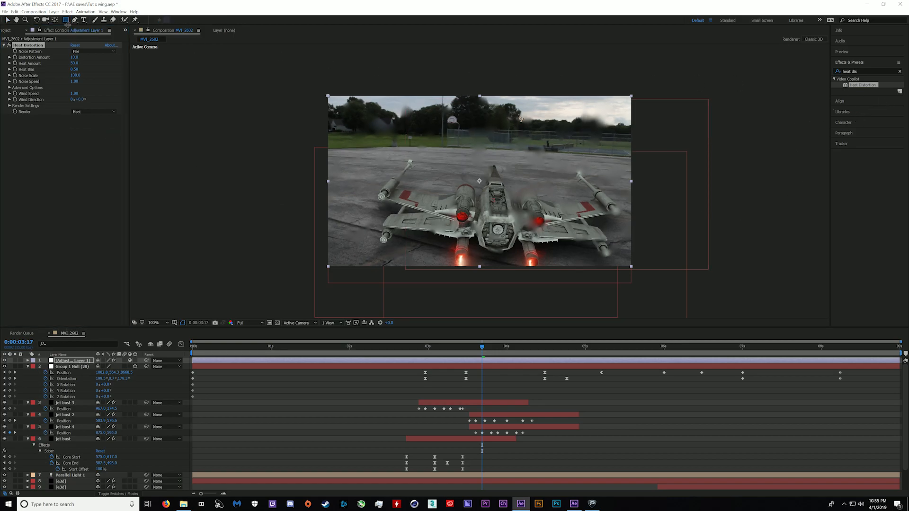
pyautogui.moveTo(66, 20); pyautogui.dragTo(98, 38)
pyautogui.moveTo(421, 173); pyautogui.dragTo(569, 288)
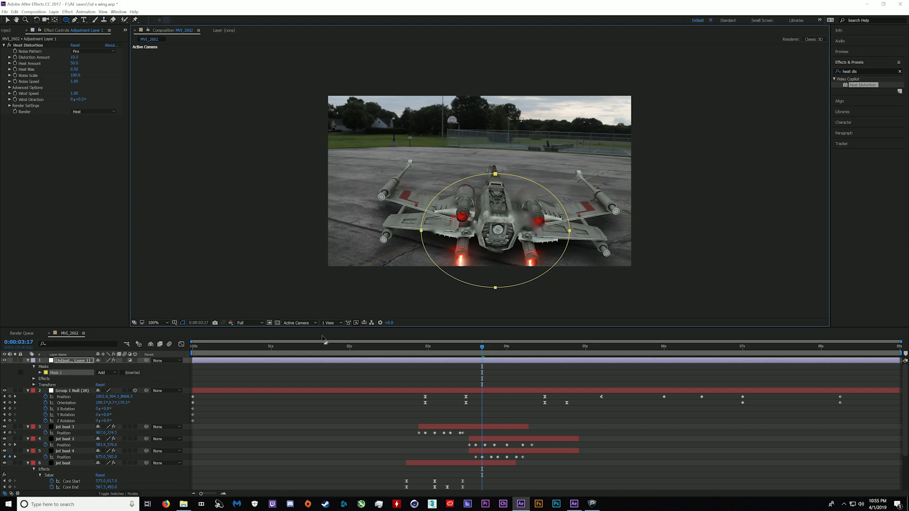
pyautogui.press('f')
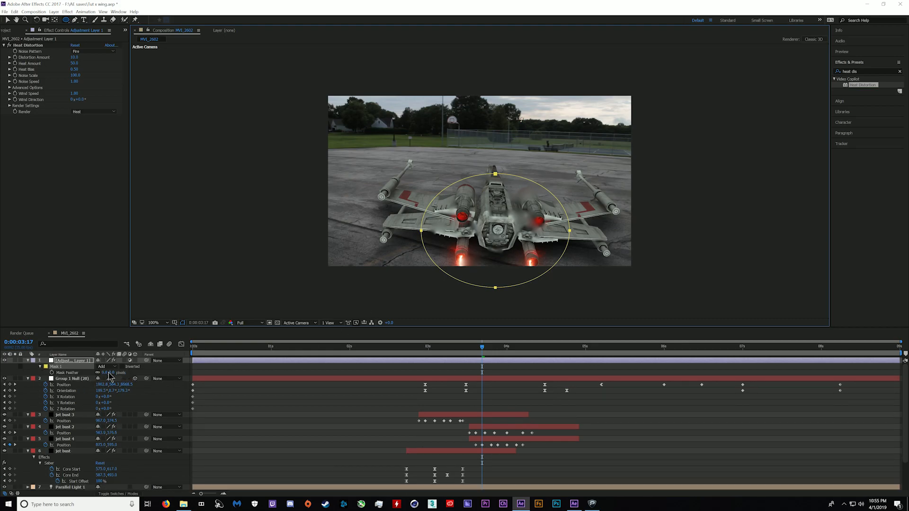
pyautogui.moveTo(110, 373); pyautogui.dragTo(145, 376)
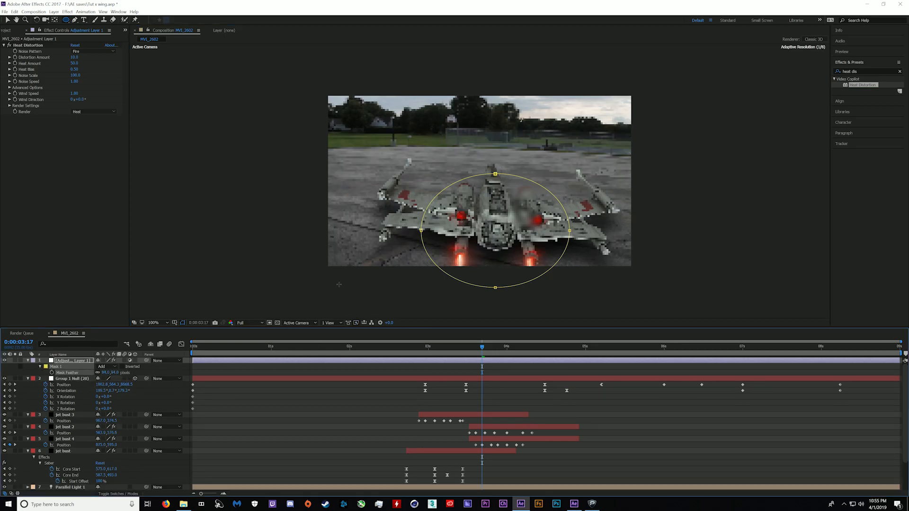
pyautogui.scroll(1, 452, 269)
pyautogui.scroll(-1, 489, 253)
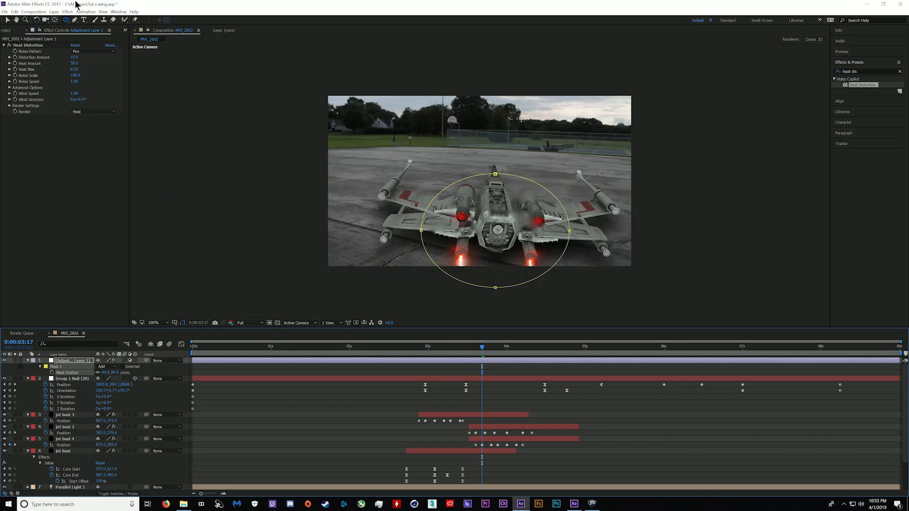
# Set Render to Displacement and Noise Pattern to Incendiary, trying a Distortion Amount of 100 before reducing it to 10
pyautogui.click(94, 52)
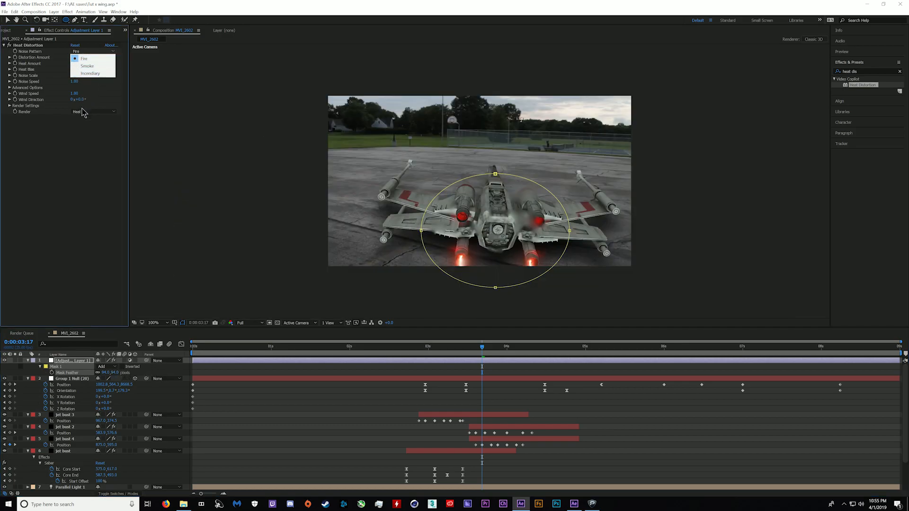
pyautogui.click(74, 155)
pyautogui.write('100')
pyautogui.press('Return')
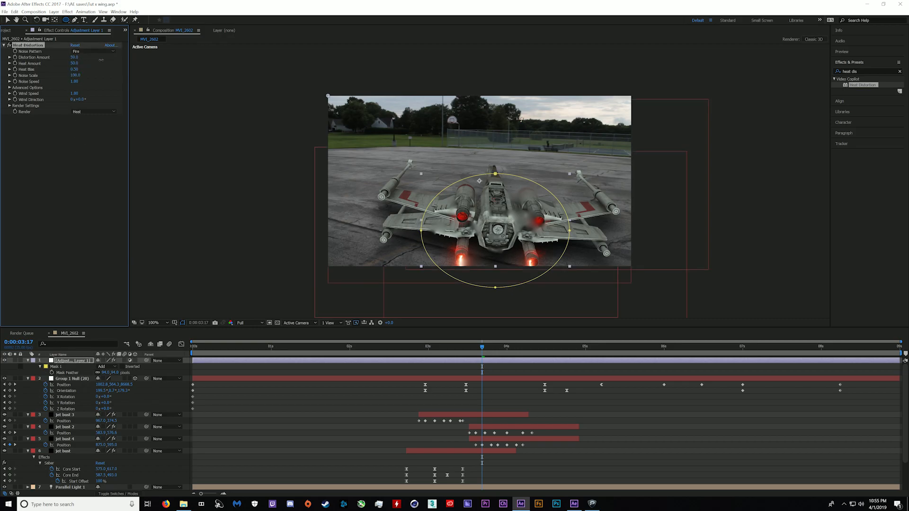
pyautogui.click(93, 112)
pyautogui.click(93, 127)
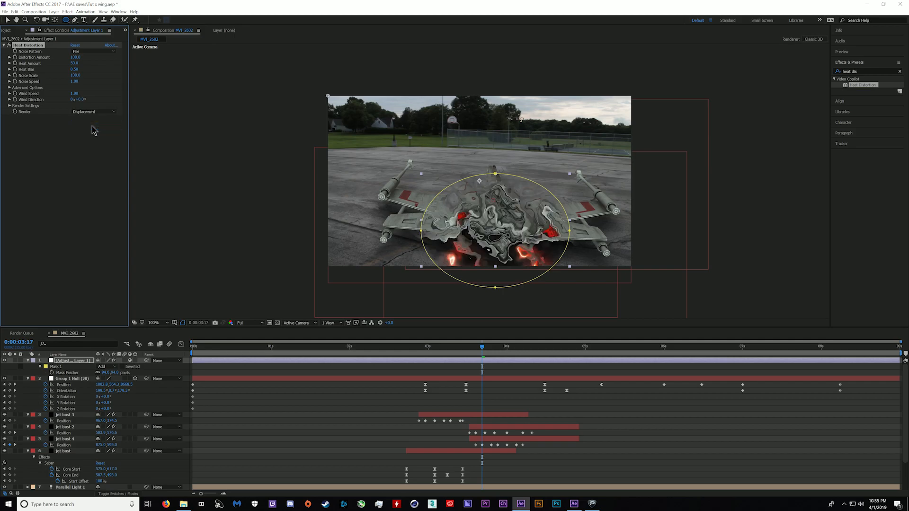
pyautogui.moveTo(76, 57); pyautogui.dragTo(51, 69)
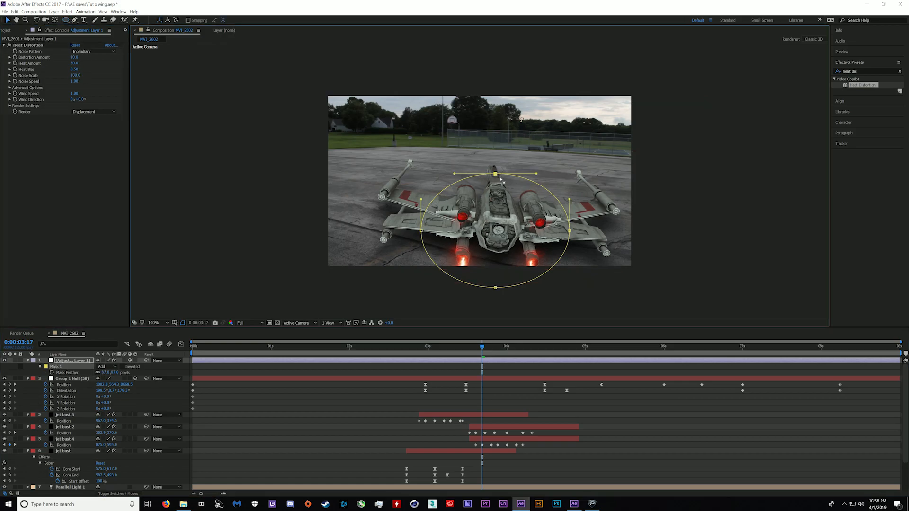
# Shrink the elliptical mask and reposition it closely around the X-wing's rear engines
pyautogui.hotkey('ctrl', 't')
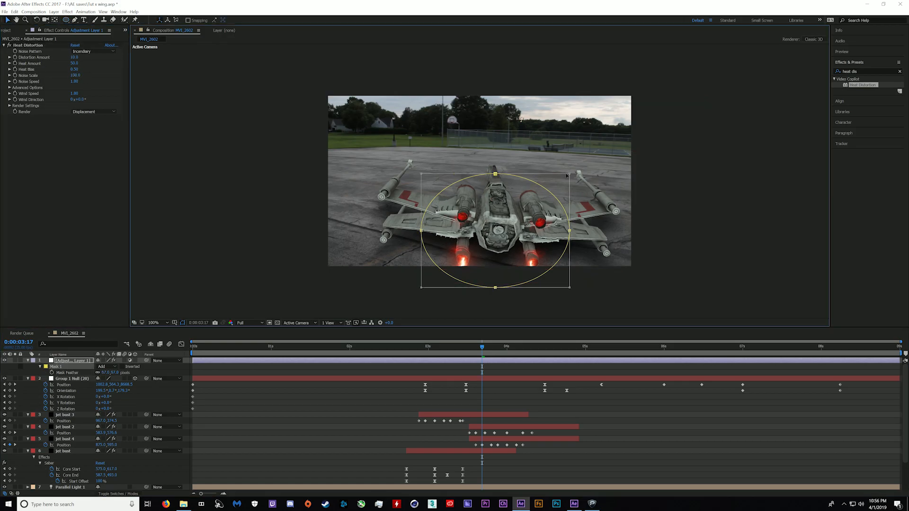
pyautogui.moveTo(570, 173); pyautogui.dragTo(540, 196)
pyautogui.moveTo(496, 234); pyautogui.dragTo(513, 228)
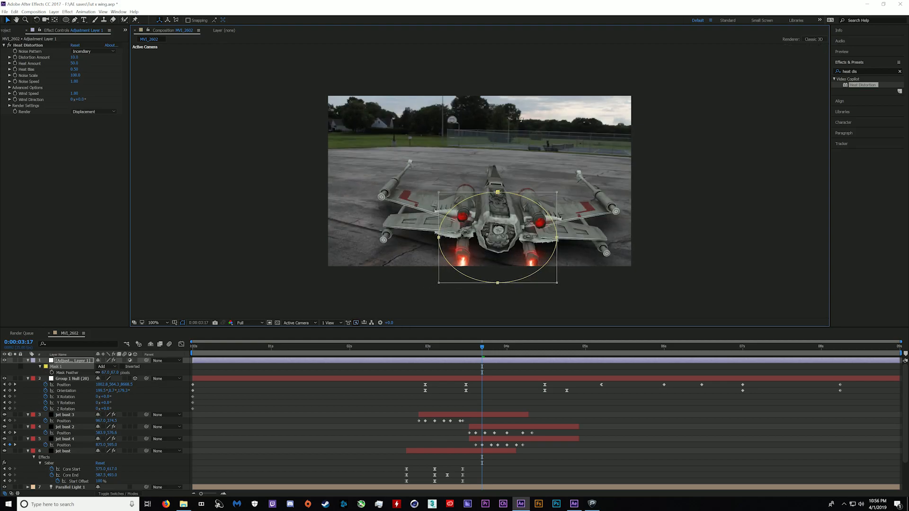
pyautogui.press('.')
pyautogui.press(',')
# Set the Heat Distortion's Noise Pattern to Fire and its Distortion Amount to 5
pyautogui.click(81, 51)
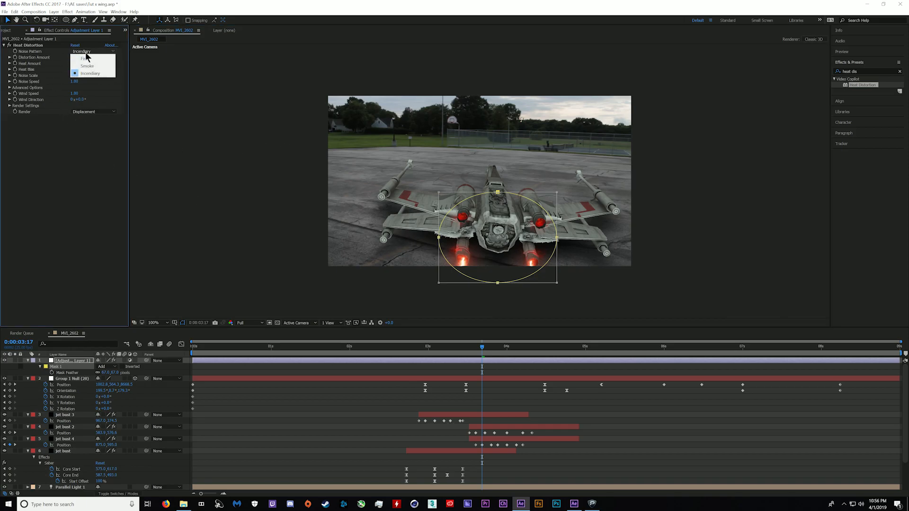
pyautogui.click(88, 62)
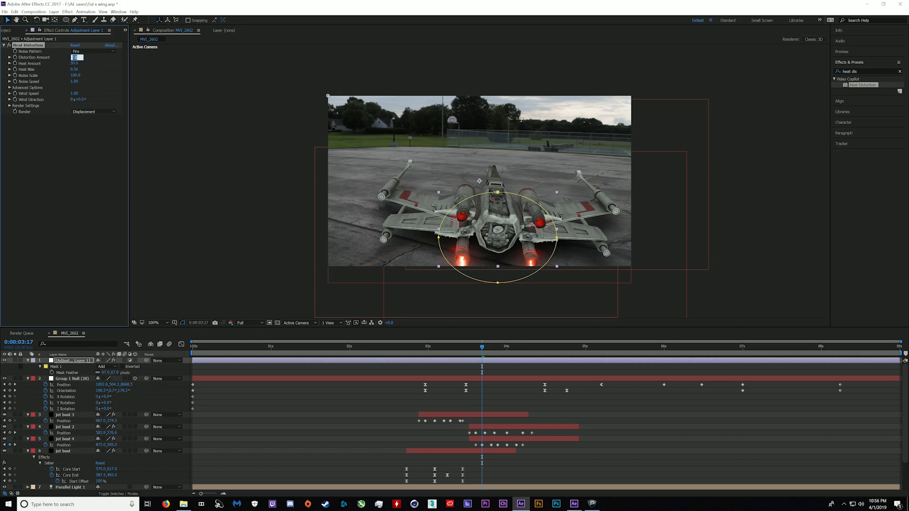
pyautogui.click(76, 57)
pyautogui.write('5')
pyautogui.press('Return')
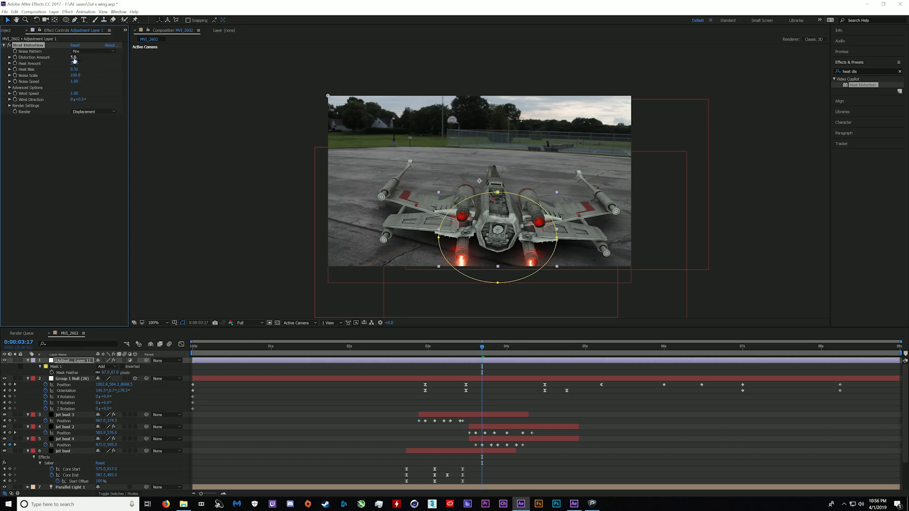
# Set the Heat Distortion's Distortion Amount to 9
pyautogui.moveTo(79, 63); pyautogui.dragTo(4, 76)
pyautogui.press('.')
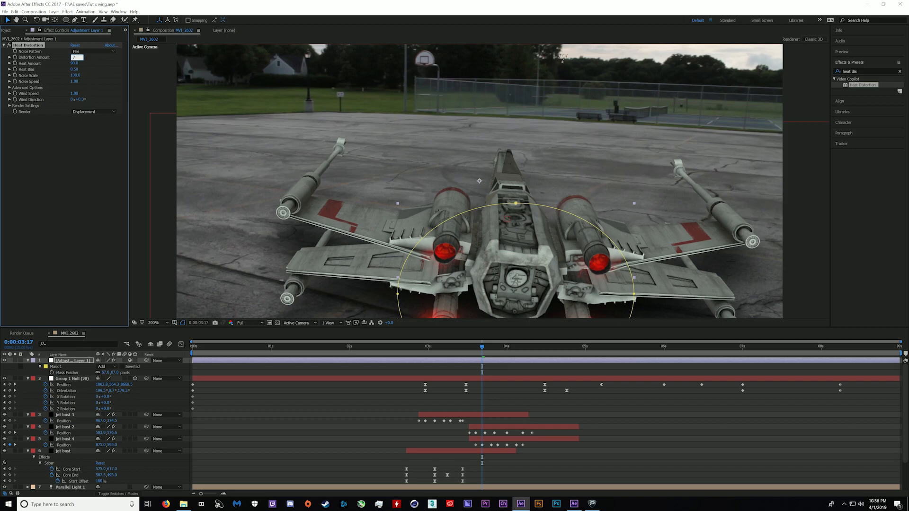
pyautogui.press(',')
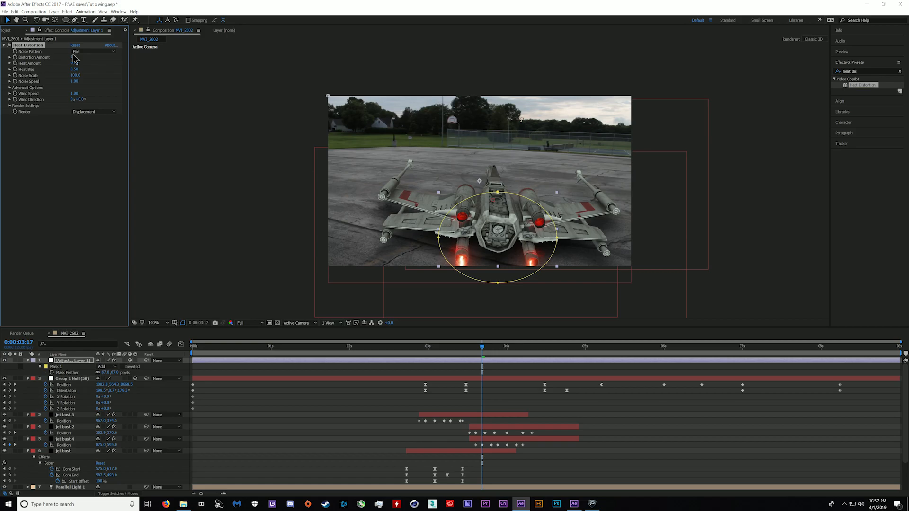
pyautogui.press('Return')
pyautogui.scroll(1, 511, 270)
pyautogui.scroll(-1, 512, 270)
# Start Position and Mask Path keyframes on the adjustment layer at 0:00:03:16, and go to 0:00:01:17
pyautogui.moveTo(472, 354); pyautogui.dragTo(481, 353)
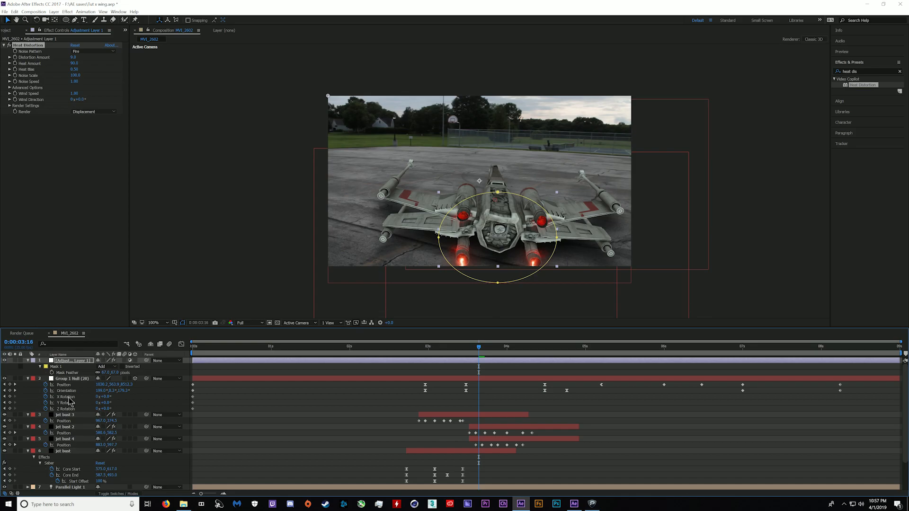
pyautogui.press('p')
pyautogui.click(46, 366)
pyautogui.moveTo(478, 350)
pyautogui.mouseDown()
pyautogui.moveTo(365, 360)
pyautogui.moveTo(478, 363)
pyautogui.mouseUp()
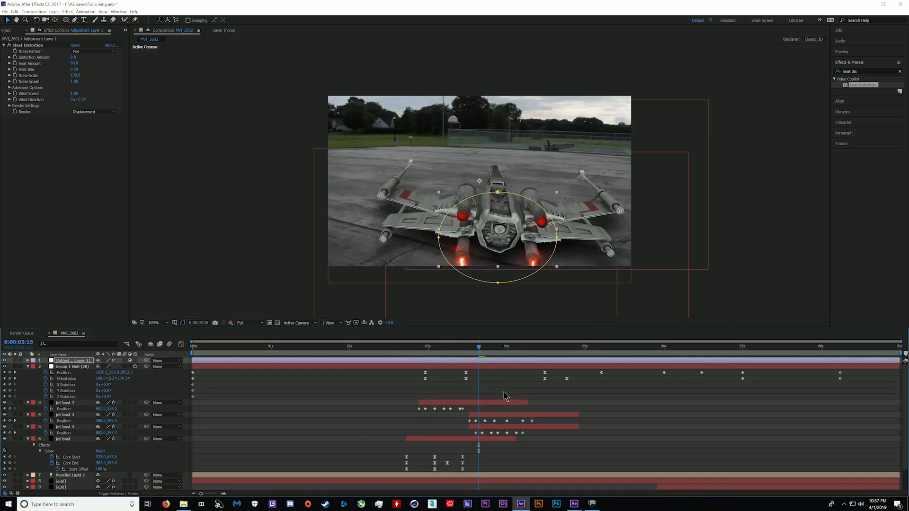
pyautogui.press('u')
pyautogui.press('u')
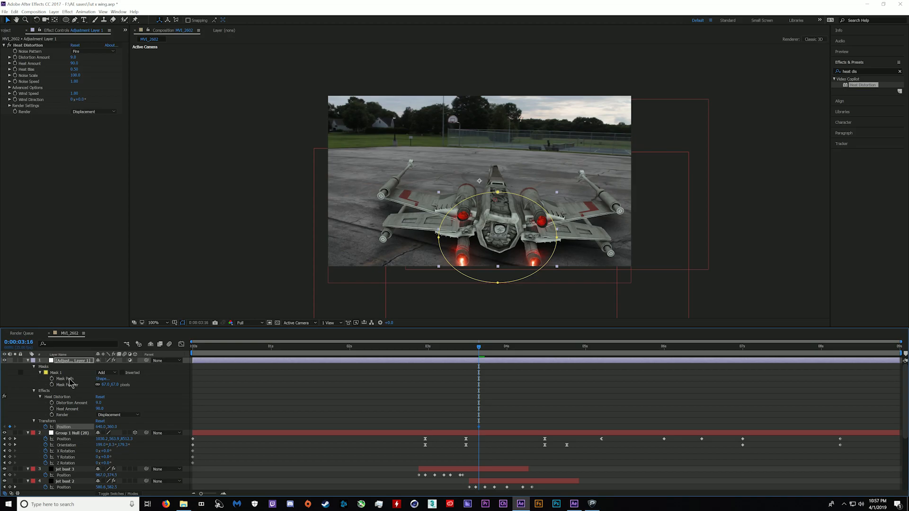
pyautogui.click(52, 378)
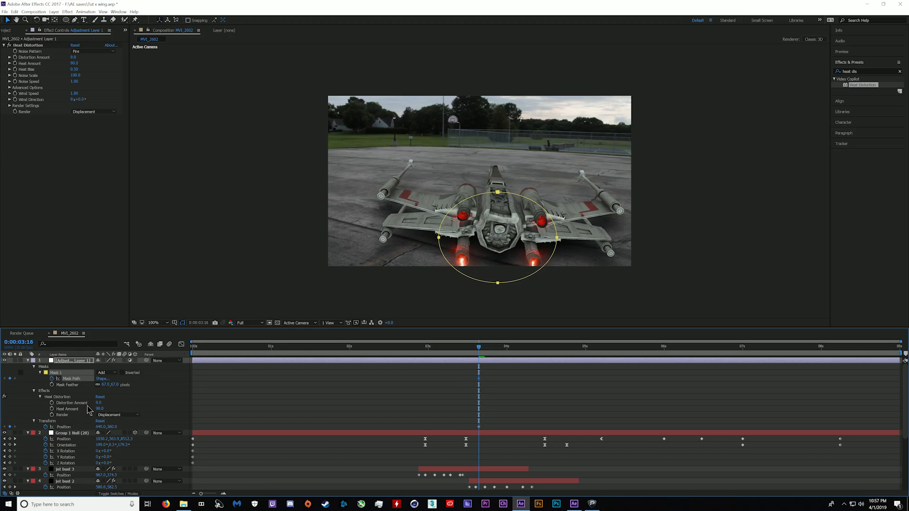
pyautogui.moveTo(479, 351); pyautogui.dragTo(325, 351)
pyautogui.doubleClick(497, 195)
pyautogui.moveTo(498, 196); pyautogui.dragTo(592, 219)
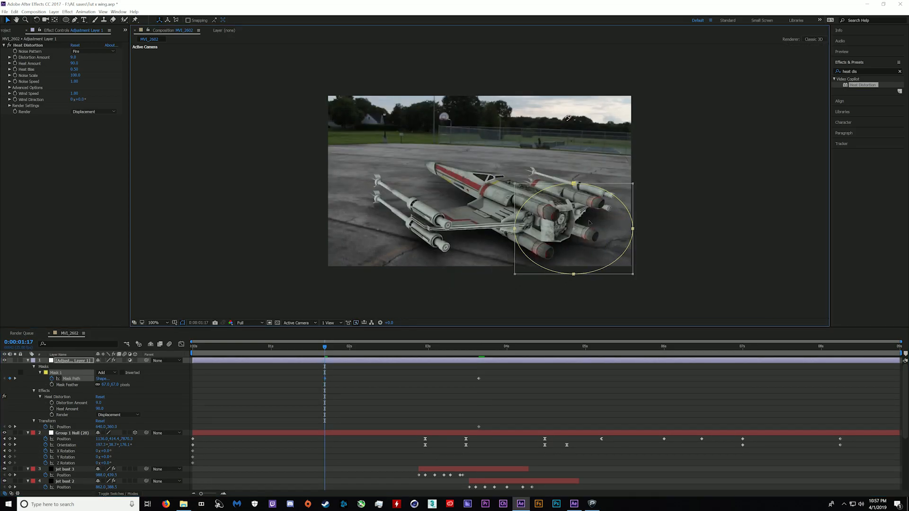
pyautogui.moveTo(514, 229); pyautogui.dragTo(537, 229)
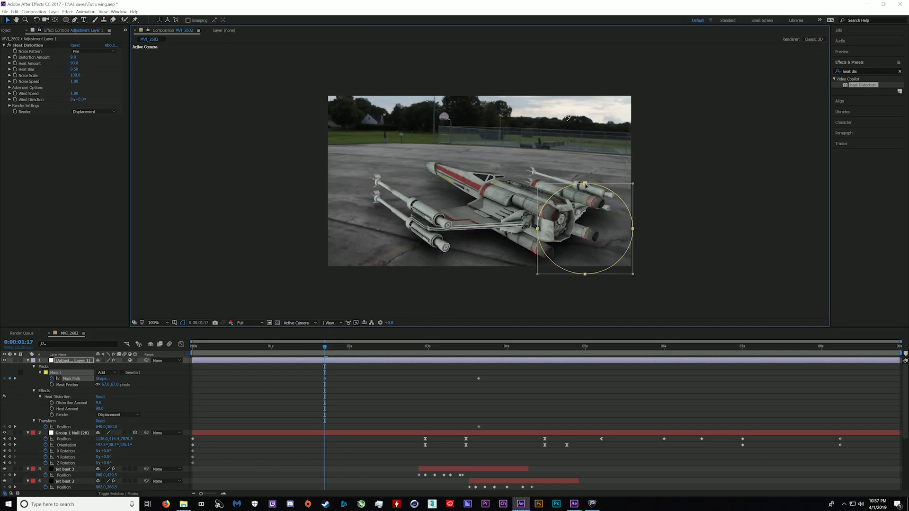
pyautogui.moveTo(585, 183); pyautogui.dragTo(586, 206)
pyautogui.hotkey('ctrl', 'z')
pyautogui.hotkey('ctrl', 'z')
pyautogui.hotkey('ctrl', 'z')
pyautogui.hotkey('ctrl', 'z')
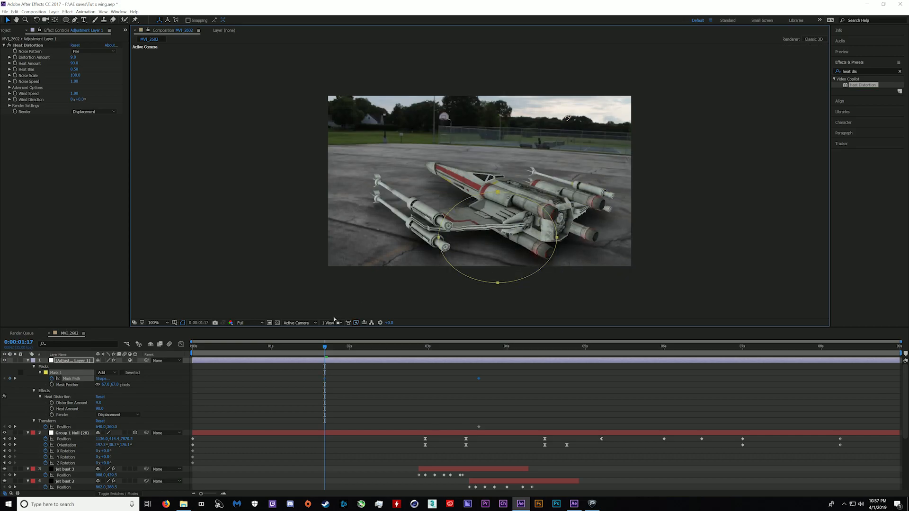
pyautogui.hotkey('ctrl', 't')
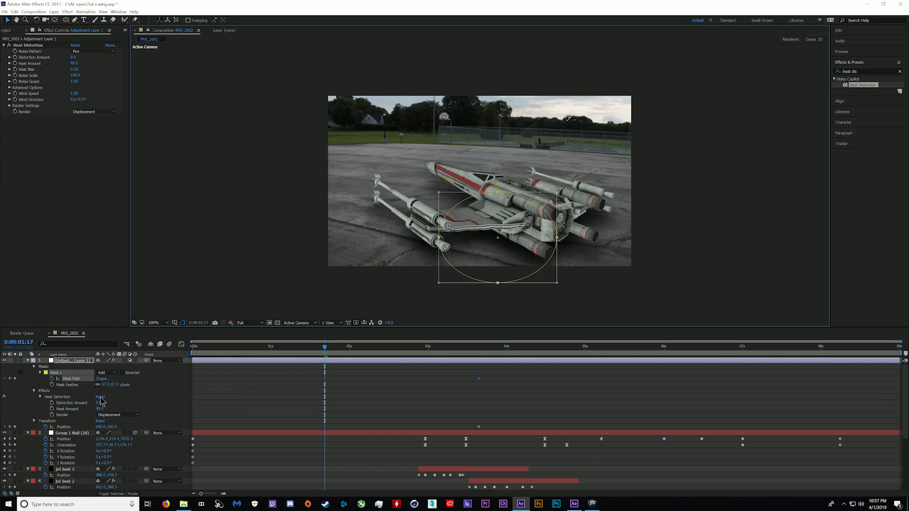
# Add a Scale keyframe at 0:00:01:17 and move the adjustment layer so its mask surrounds the X-wing's engines
pyautogui.press('s')
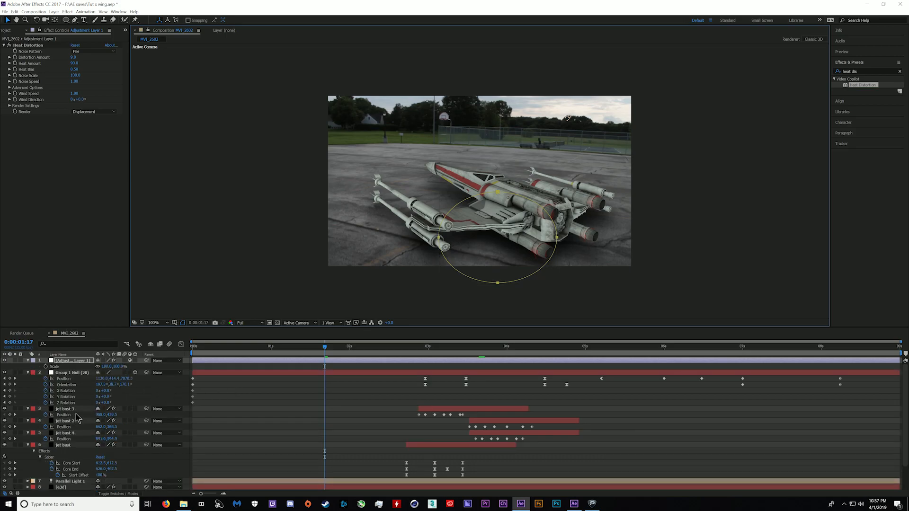
pyautogui.click(46, 367)
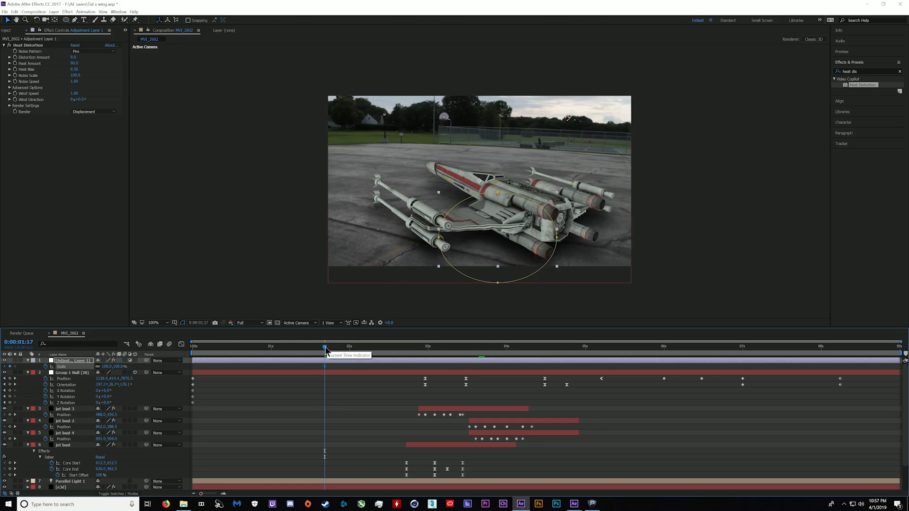
pyautogui.press('u')
pyautogui.press('u')
pyautogui.press('u')
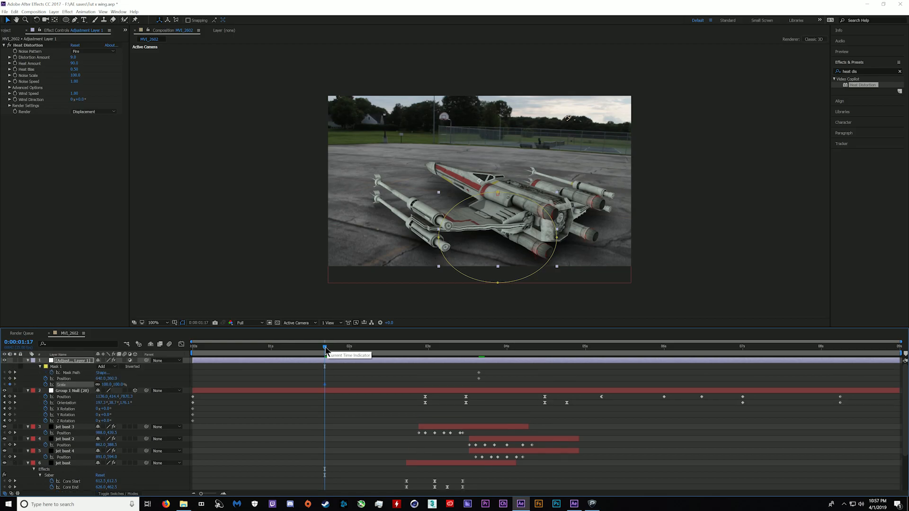
pyautogui.moveTo(494, 245); pyautogui.dragTo(560, 240)
# Fade the adjustment layer in with two Opacity keyframes, reaching 100% at 0:00:01:18
pyautogui.moveTo(323, 348); pyautogui.dragTo(191, 353)
pyautogui.moveTo(267, 350); pyautogui.dragTo(300, 351)
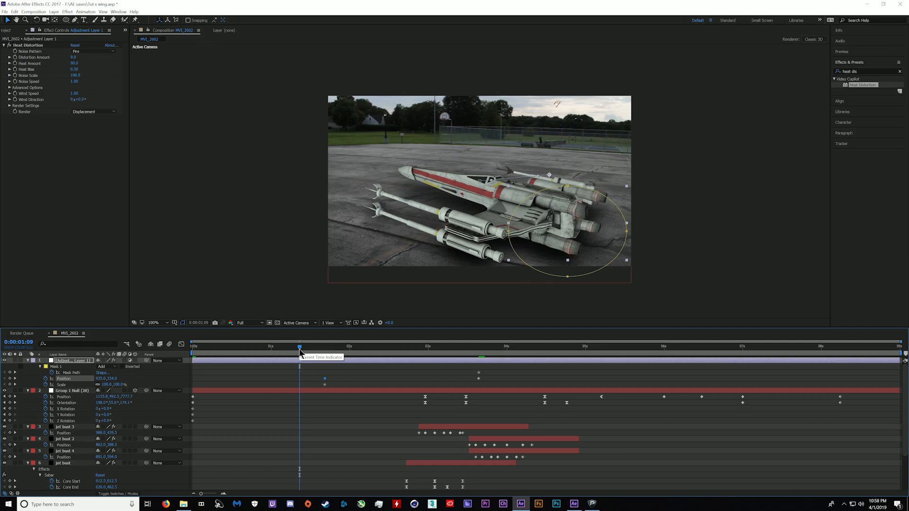
pyautogui.press('t')
pyautogui.press('t')
pyautogui.press('t')
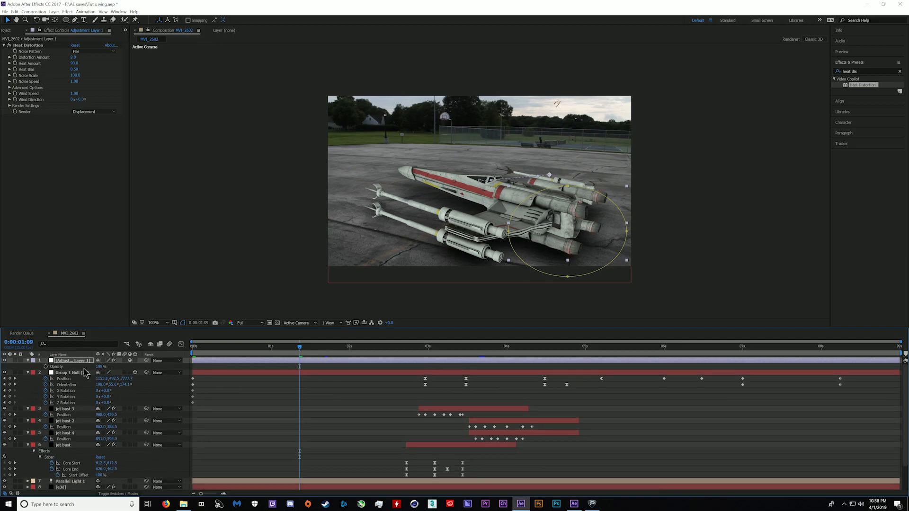
pyautogui.click(46, 366)
pyautogui.moveTo(292, 353); pyautogui.dragTo(315, 350)
pyautogui.moveTo(100, 366); pyautogui.dragTo(51, 367)
# Keyframe the adjustment layer's position at intervals from 0:00:02:02 to 0:00:03:12 so the mask follows the engines, and save the project
pyautogui.moveTo(317, 351); pyautogui.dragTo(356, 359)
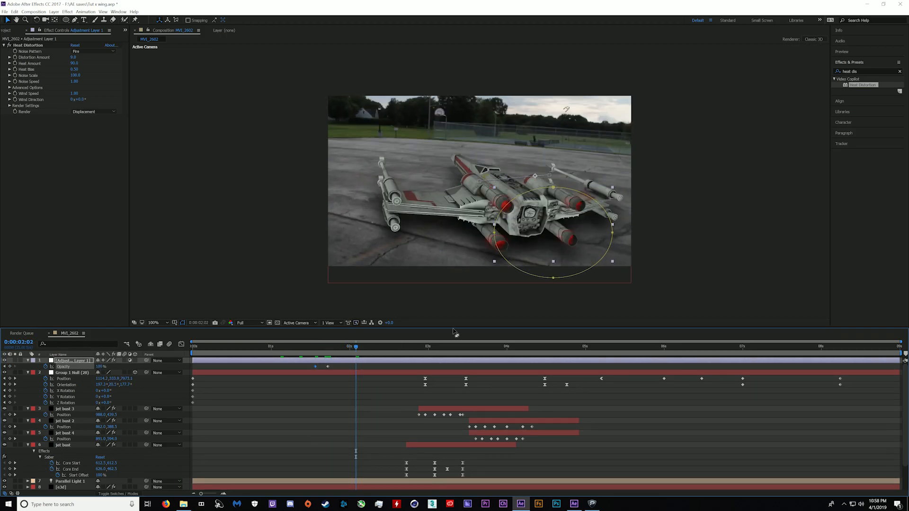
pyautogui.moveTo(566, 233); pyautogui.dragTo(549, 221)
pyautogui.click(387, 349)
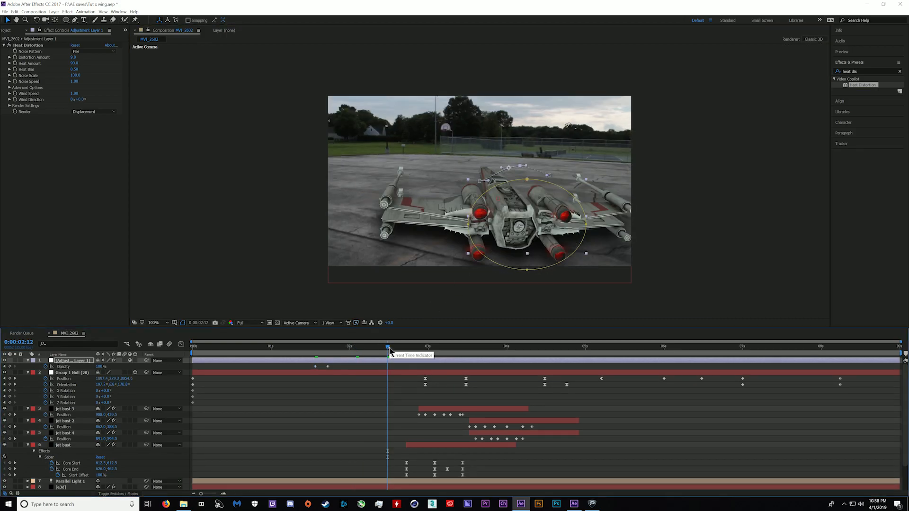
pyautogui.press('u')
pyautogui.press('u')
pyautogui.press('u')
pyautogui.press('u')
pyautogui.moveTo(528, 248); pyautogui.dragTo(506, 247)
pyautogui.click(427, 347)
pyautogui.click(451, 347)
pyautogui.click(466, 351)
pyautogui.hotkey('ctrl', 's')
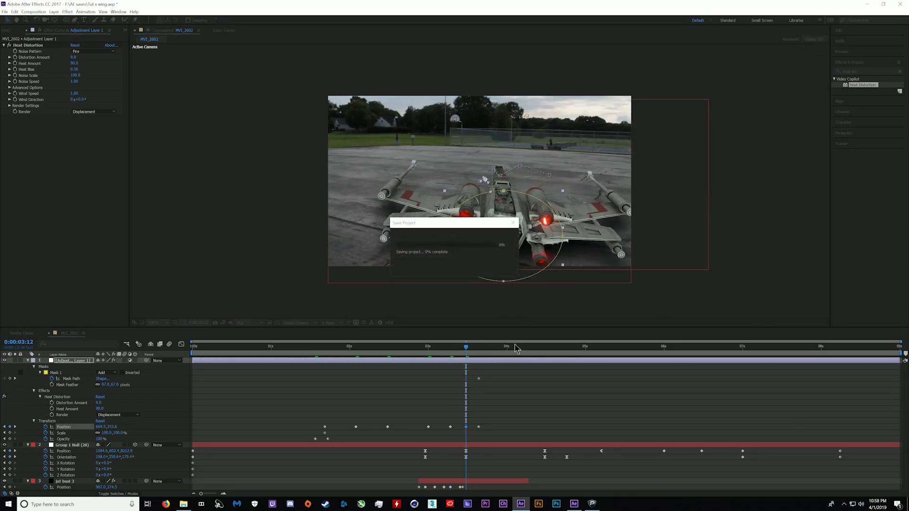
# Scale the adjustment layer down to about 70% at 0:00:03:23 and keyframe its position along the rising X-wing's engines up to 0:00:04:15
pyautogui.click(501, 347)
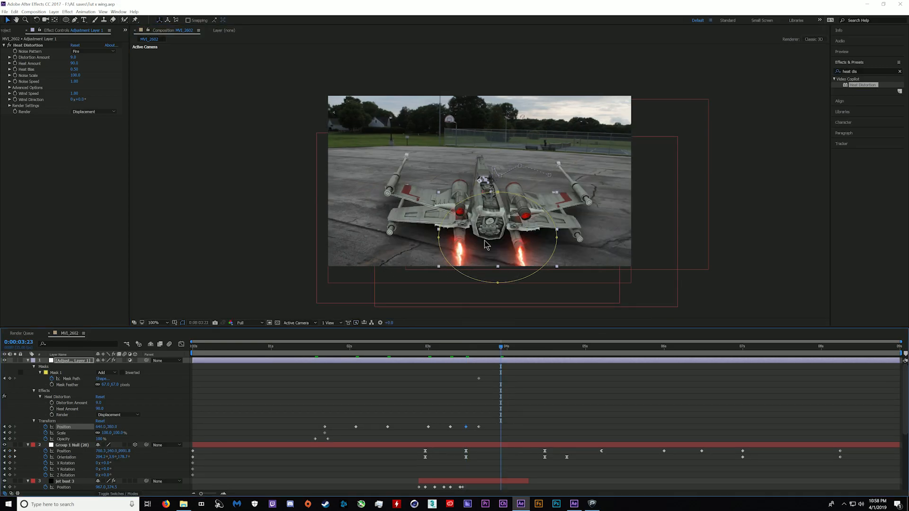
pyautogui.moveTo(487, 244); pyautogui.dragTo(483, 233)
pyautogui.moveTo(435, 180); pyautogui.dragTo(451, 176)
pyautogui.moveTo(479, 203); pyautogui.dragTo(481, 232)
pyautogui.moveTo(454, 204); pyautogui.dragTo(461, 210)
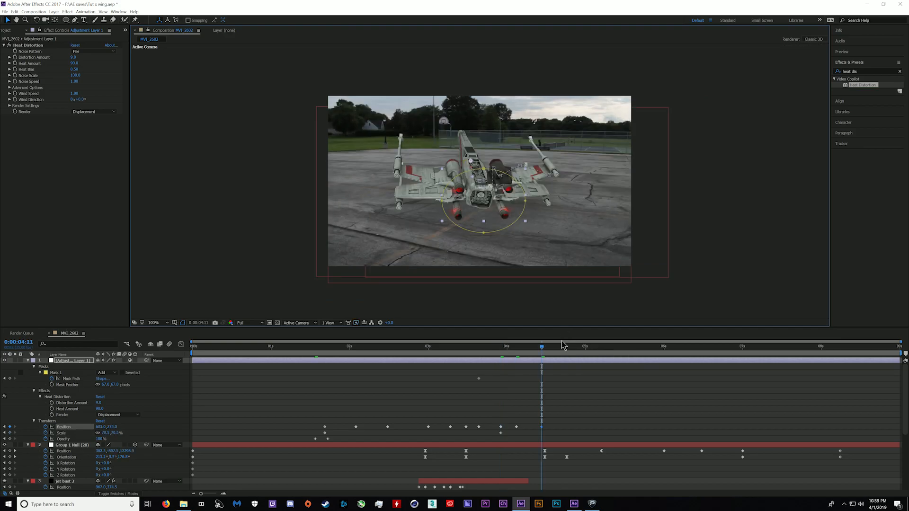
pyautogui.click(556, 347)
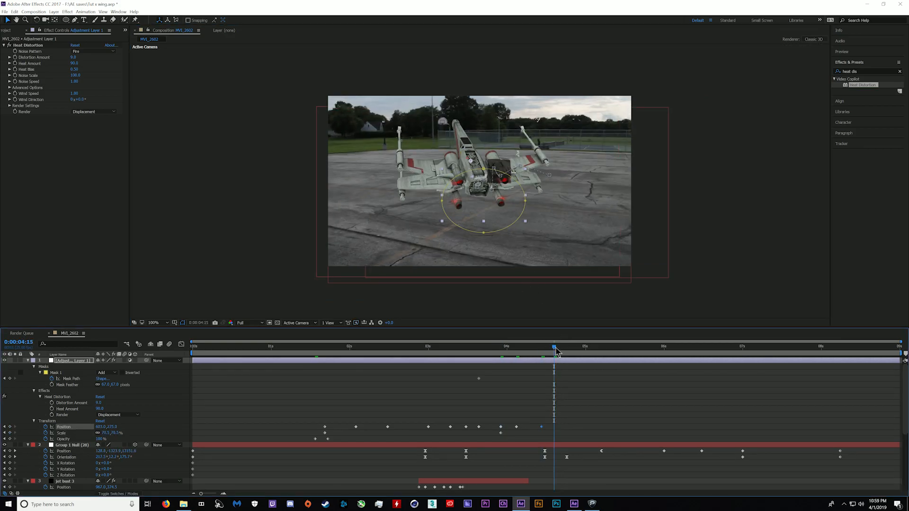
pyautogui.moveTo(486, 207); pyautogui.dragTo(484, 200)
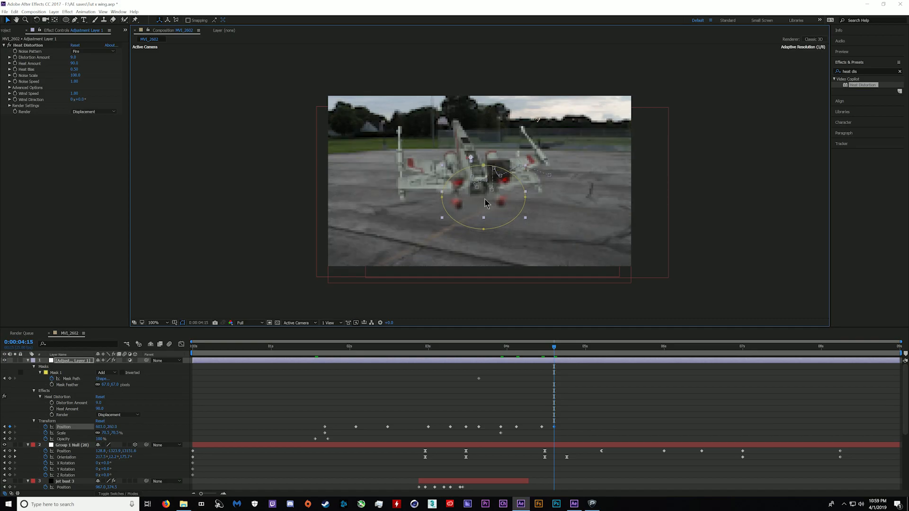
# Fade the adjustment layer out with Opacity keyframes, starting shortly before and reaching 0% at 0:00:04:15
pyautogui.press('u')
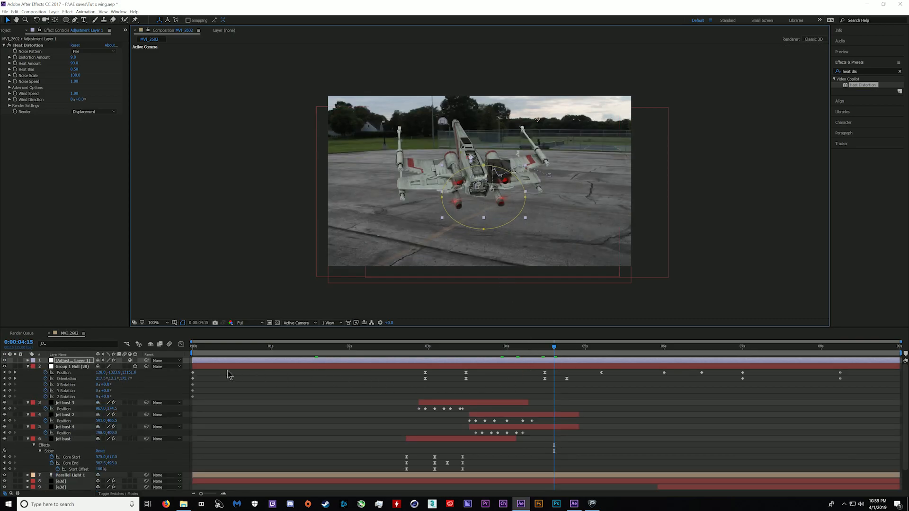
pyautogui.press('t')
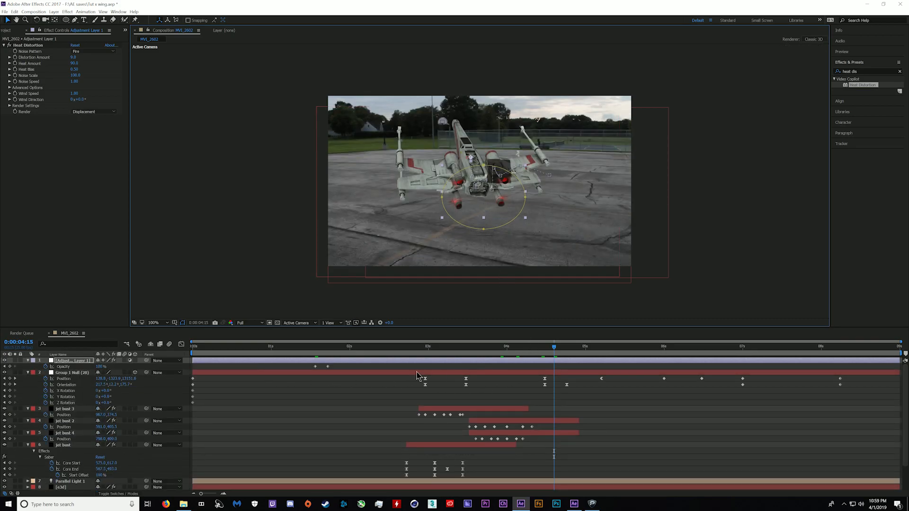
pyautogui.click(10, 367)
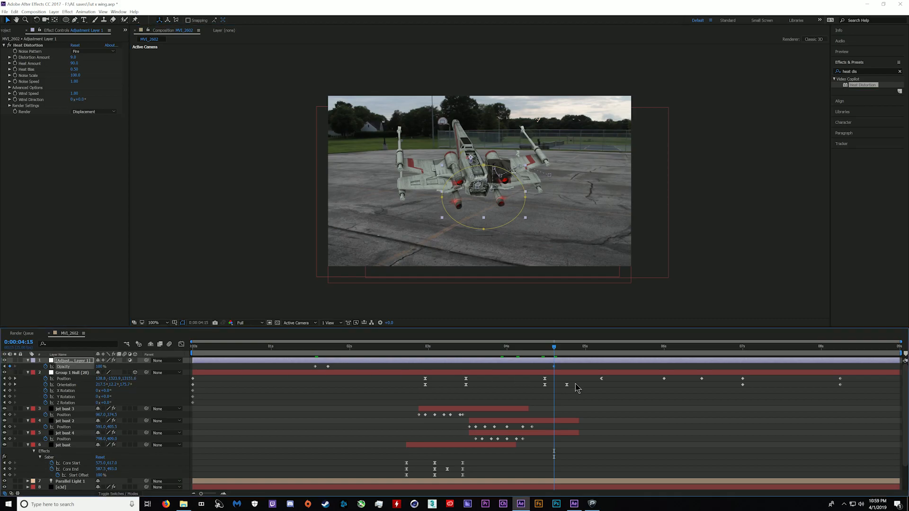
pyautogui.moveTo(552, 366); pyautogui.dragTo(538, 367)
pyautogui.moveTo(98, 366); pyautogui.dragTo(50, 366)
pyautogui.click(738, 288)
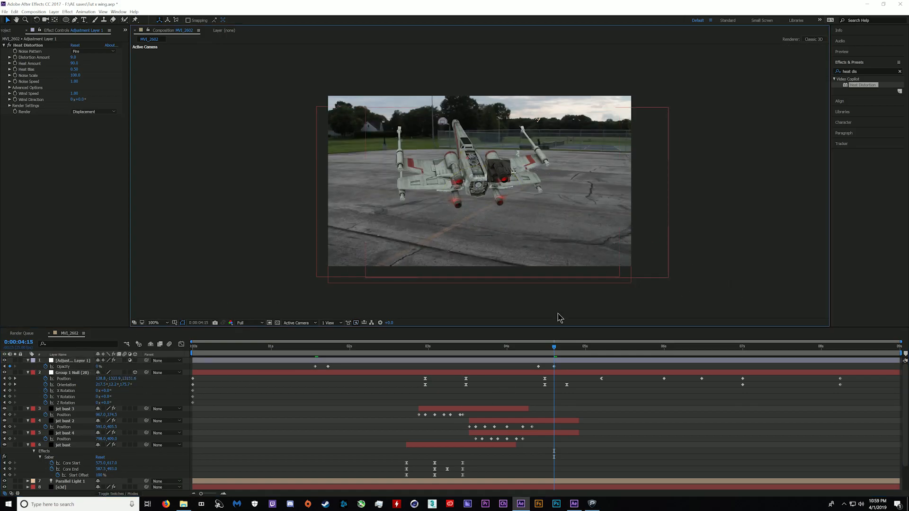
# Preview the heat distortion animation from 0:00:01:18
pyautogui.moveTo(554, 348); pyautogui.dragTo(327, 348)
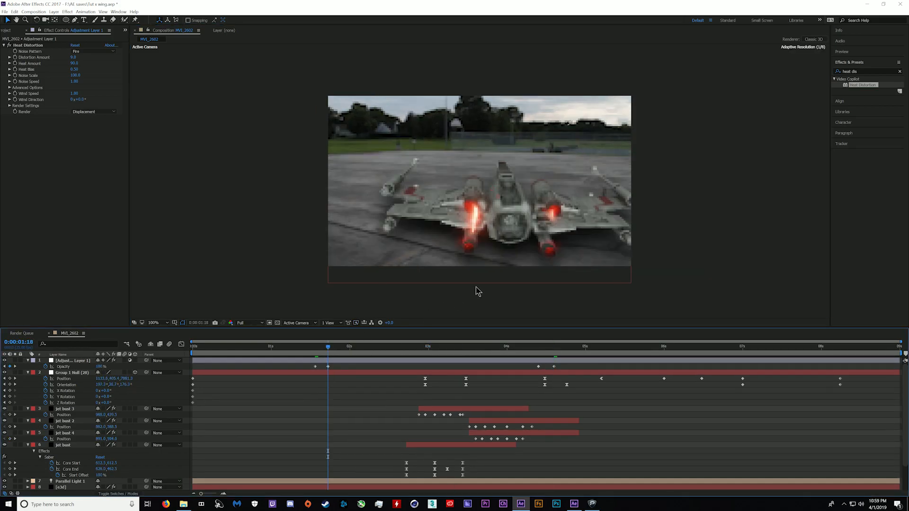
pyautogui.press('space')
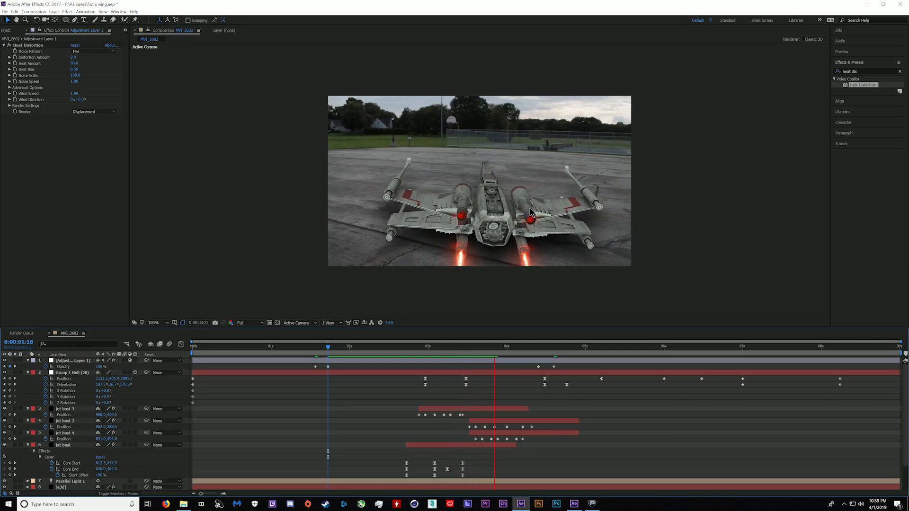
pyautogui.press('space')
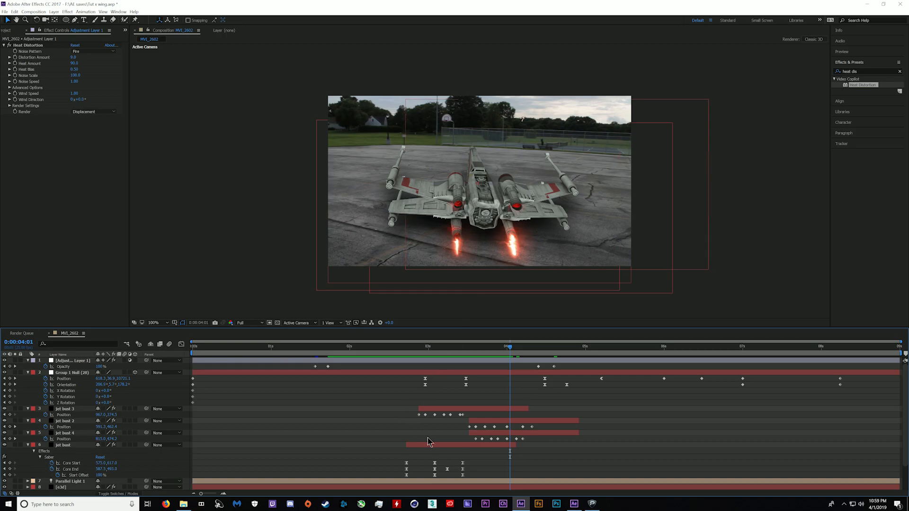
# Aim Parallel Light 1 at the X-wing's left wing and preview the takeoff
pyautogui.click(474, 482)
pyautogui.moveTo(517, 133); pyautogui.dragTo(424, 186)
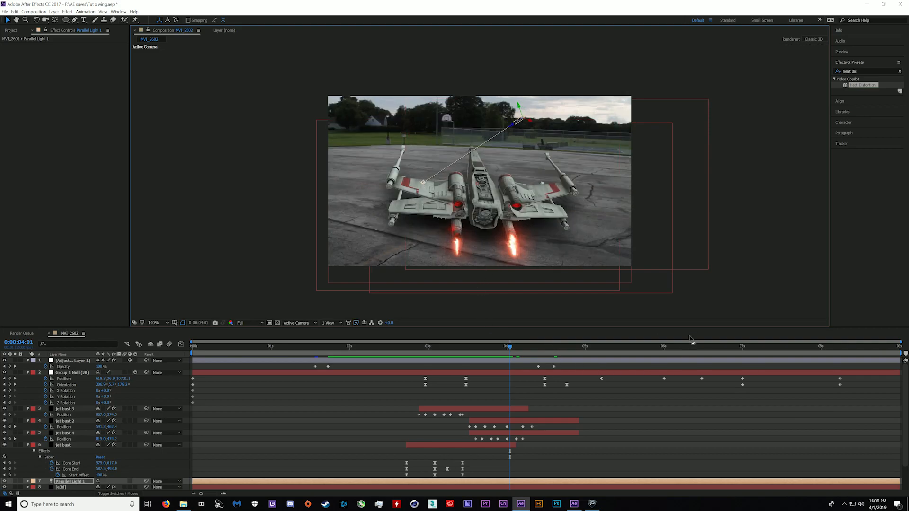
pyautogui.click(711, 310)
pyautogui.press('space')
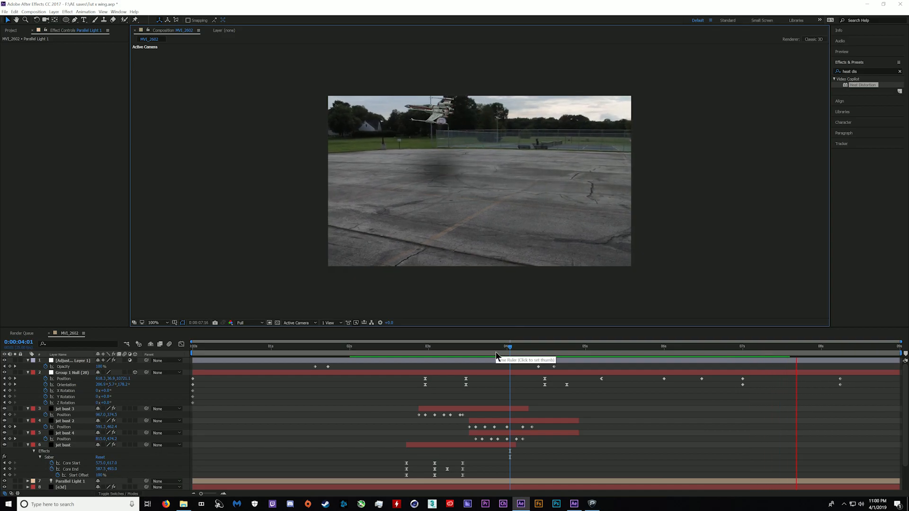
pyautogui.click(413, 348)
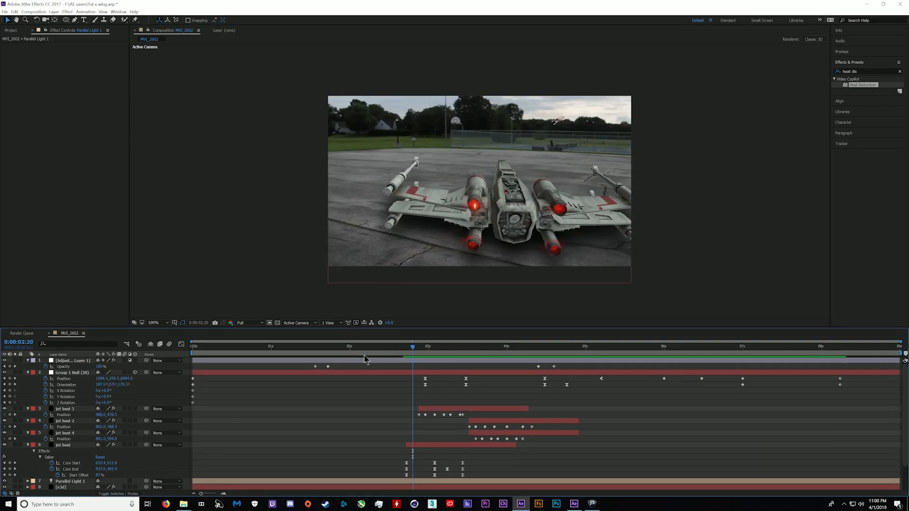
# Open the e3d layer's Scene Setup and inspect the X-Fighter model's engines and the red Plain 1 material
pyautogui.click(72, 487)
pyautogui.click(37, 60)
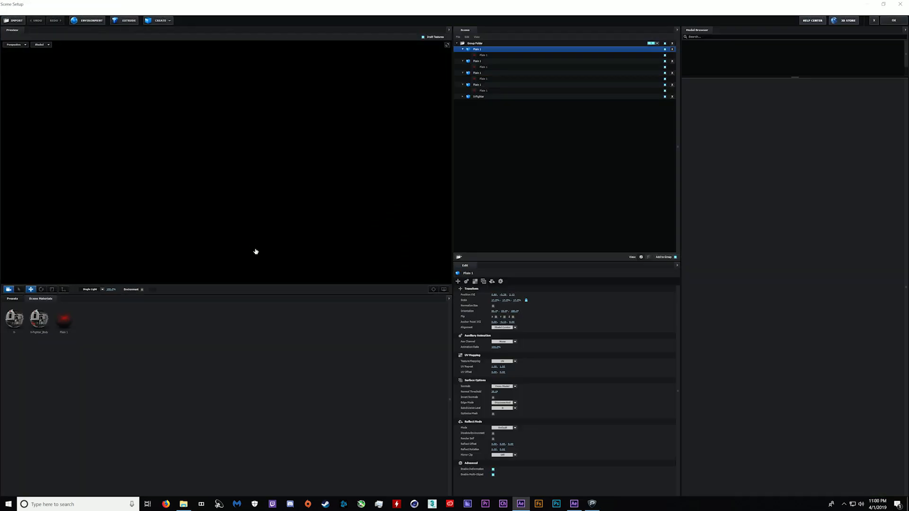
pyautogui.click(459, 91)
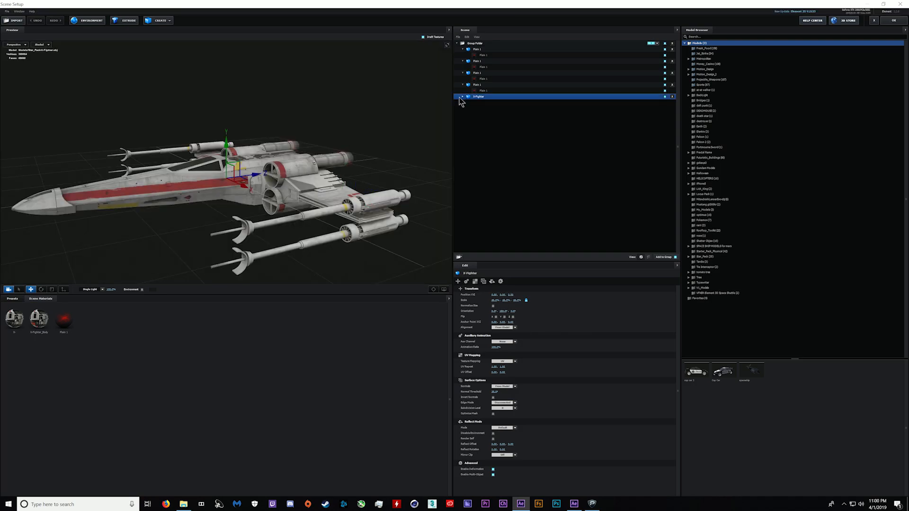
pyautogui.moveTo(237, 106); pyautogui.dragTo(275, 172)
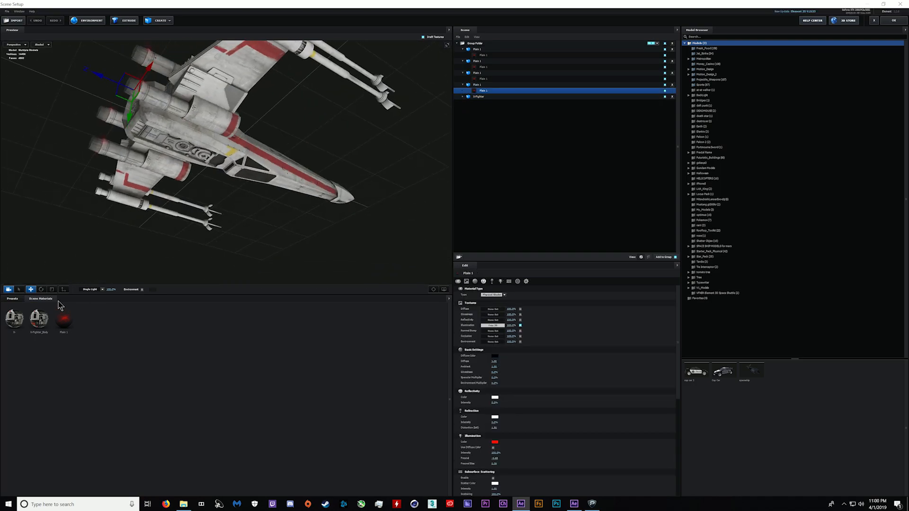
# Apply a clear glass material from the Pro_Shaders_2 Translucent presets to the X-wing's cockpit canopy and inspect it
pyautogui.click(12, 299)
pyautogui.moveTo(170, 246); pyautogui.dragTo(227, 149)
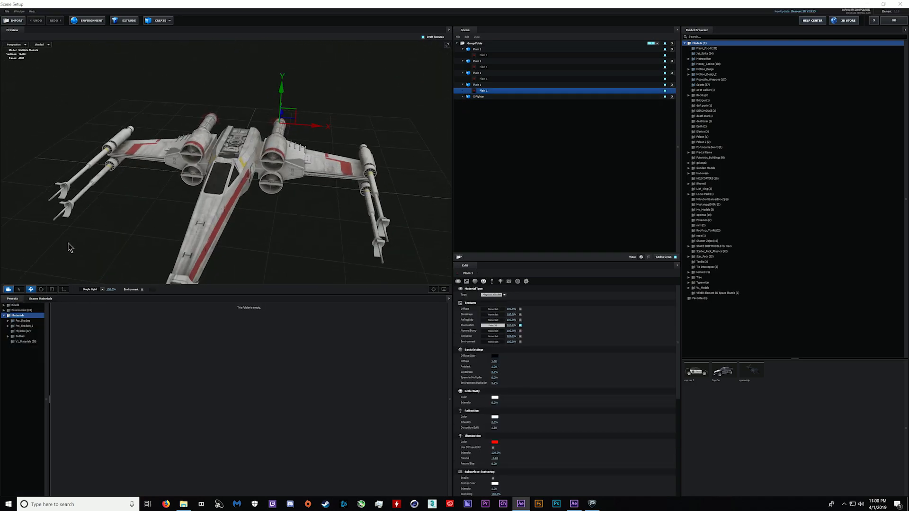
pyautogui.doubleClick(24, 325)
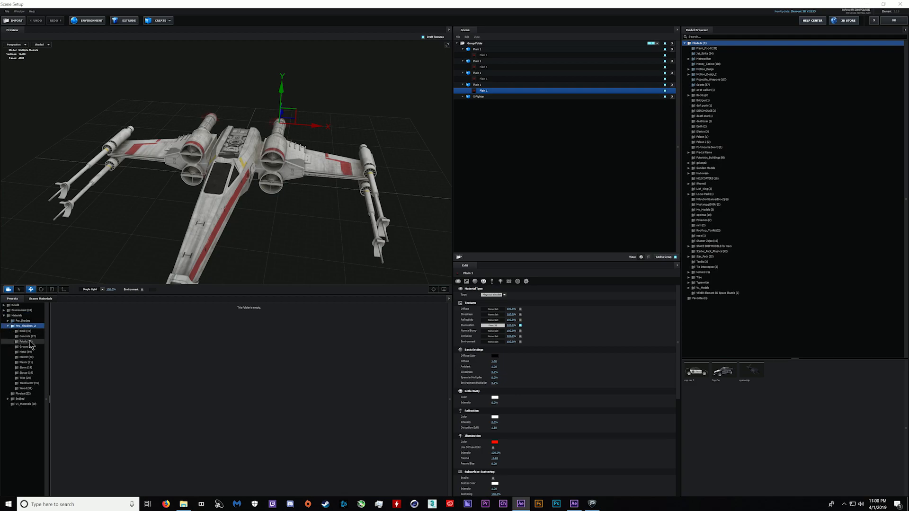
pyautogui.click(29, 383)
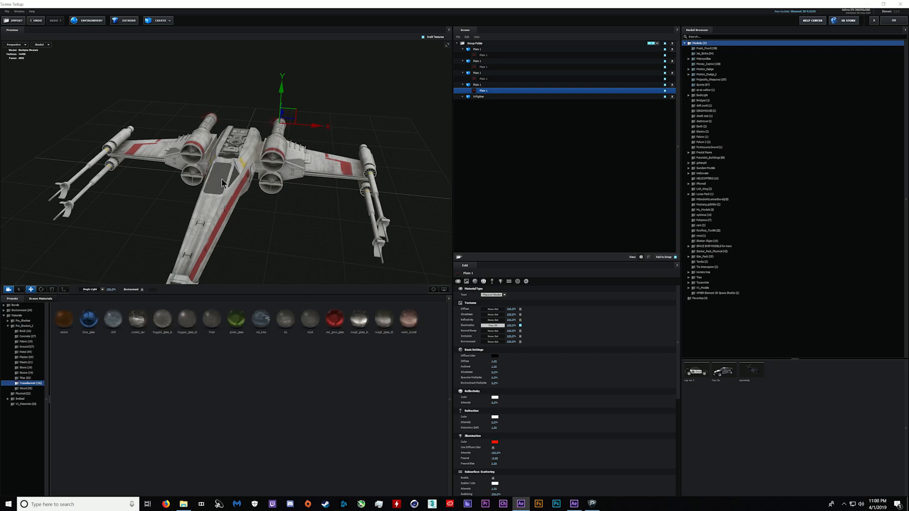
pyautogui.moveTo(261, 225); pyautogui.dragTo(318, 224)
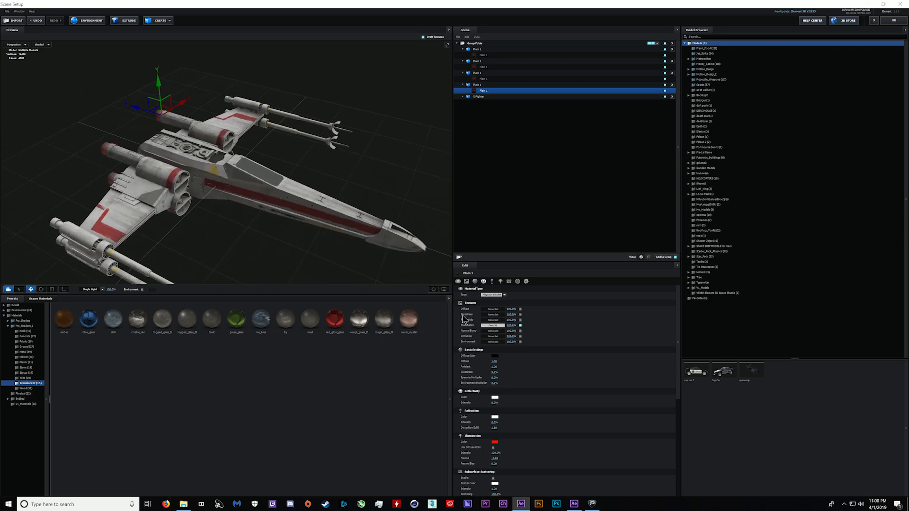
# Try the Add and Screen blend modes on the X-Fighter's canopy material, restore Normal, and edit its Force Opacity
pyautogui.click(462, 97)
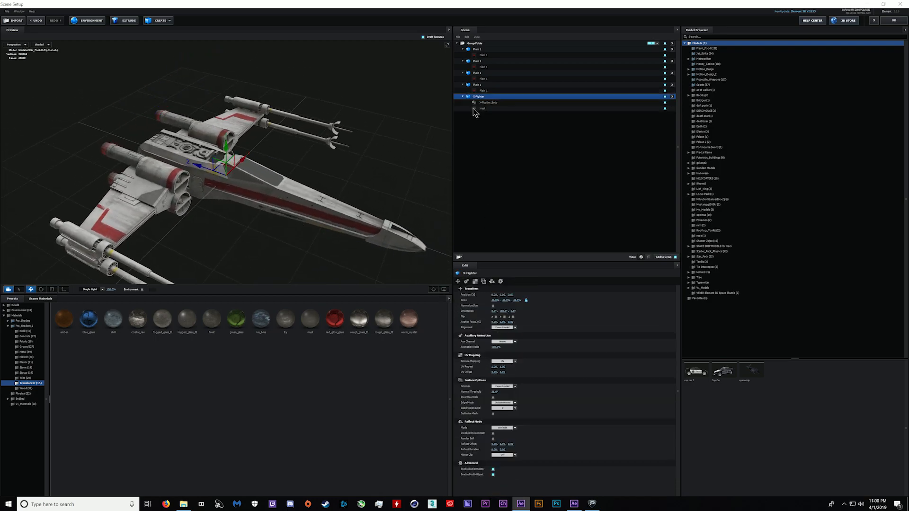
pyautogui.click(483, 110)
pyautogui.scroll(-10, 526, 383)
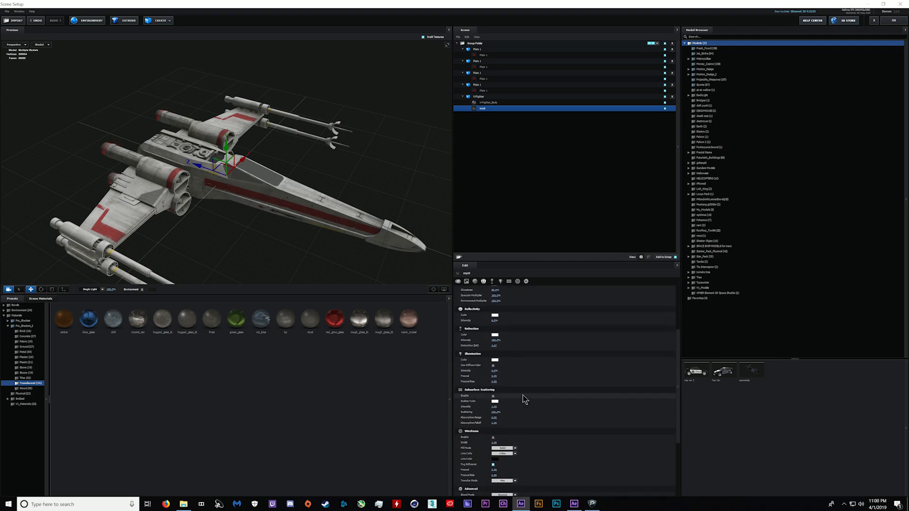
pyautogui.scroll(-5, 502, 402)
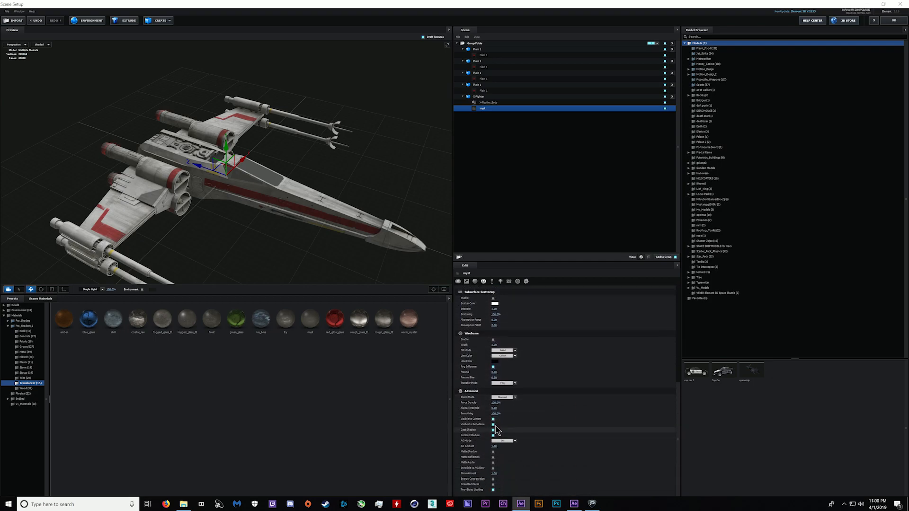
pyautogui.click(500, 398)
pyautogui.click(508, 408)
pyautogui.click(503, 397)
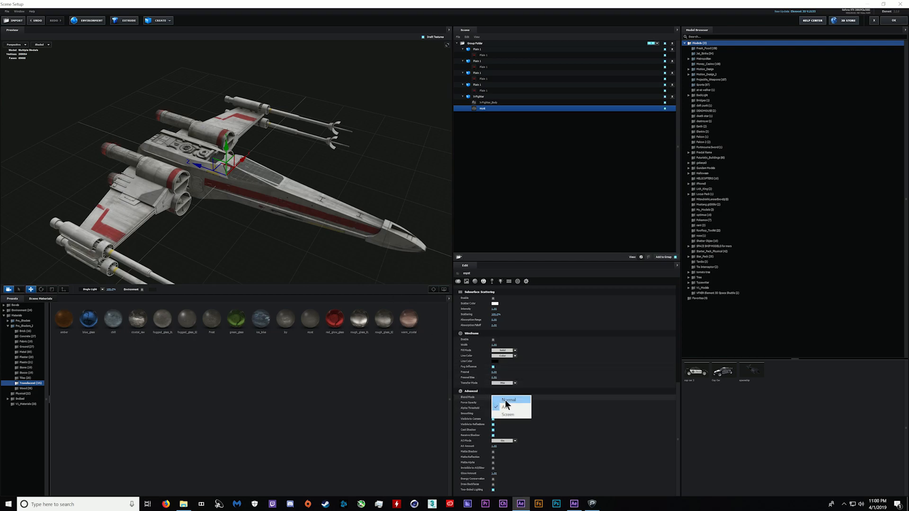
pyautogui.click(507, 415)
pyautogui.click(503, 397)
pyautogui.click(502, 400)
pyautogui.click(499, 403)
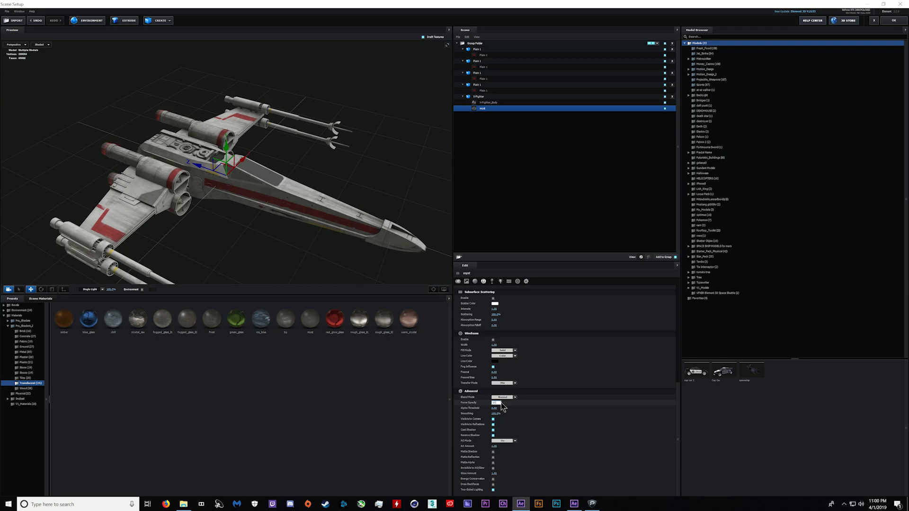
pyautogui.click(894, 20)
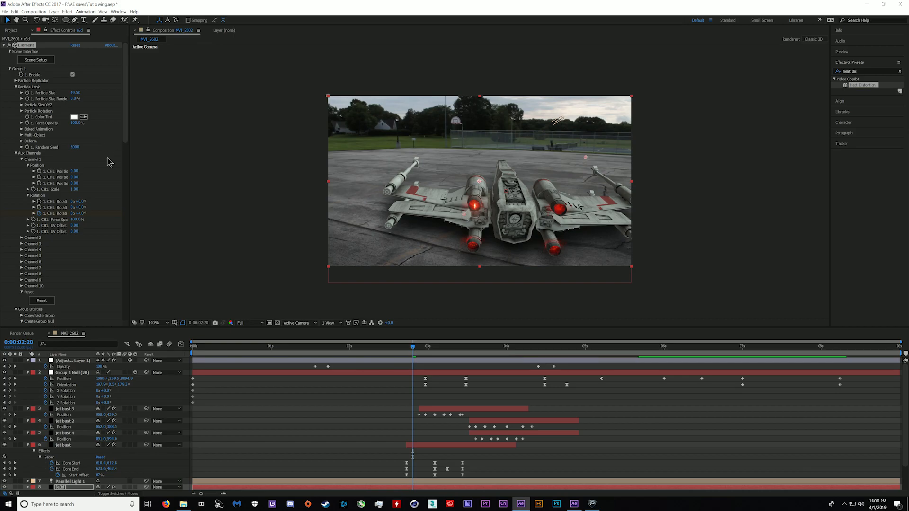
# Create a new adjustment layer above the e3d layer and apply the uni.Edge Glow effect to it
pyautogui.click(54, 11)
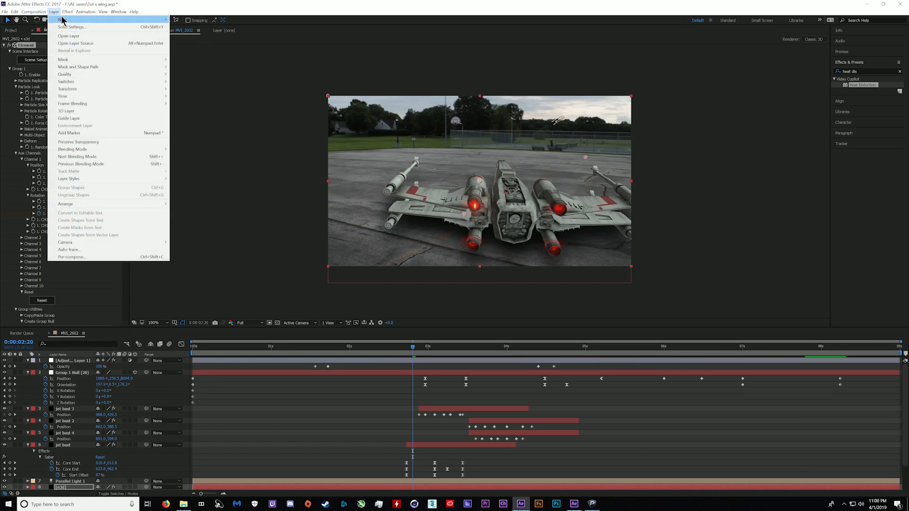
pyautogui.moveTo(118, 19)
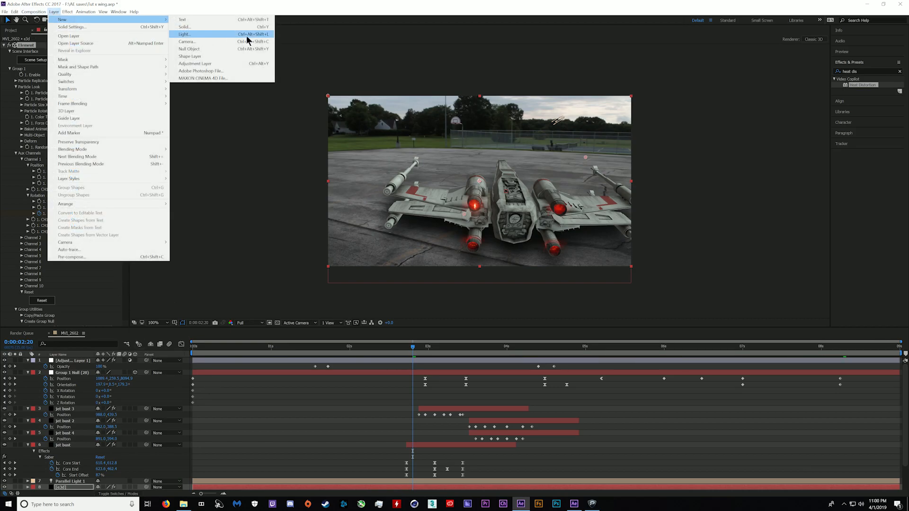
pyautogui.click(220, 64)
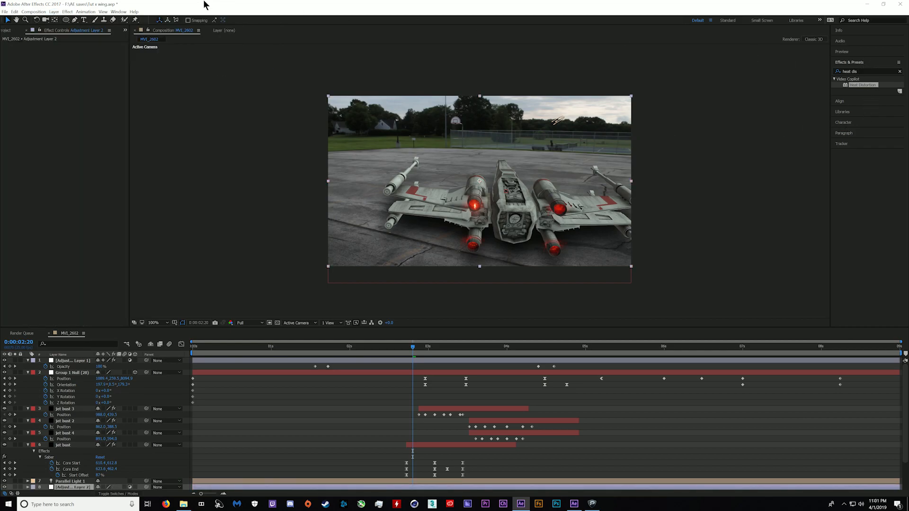
pyautogui.click(67, 12)
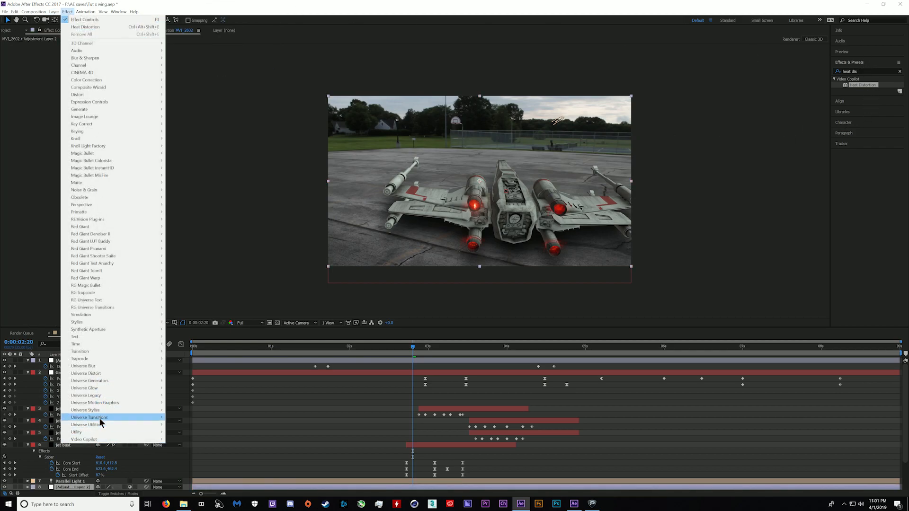
pyautogui.moveTo(112, 373)
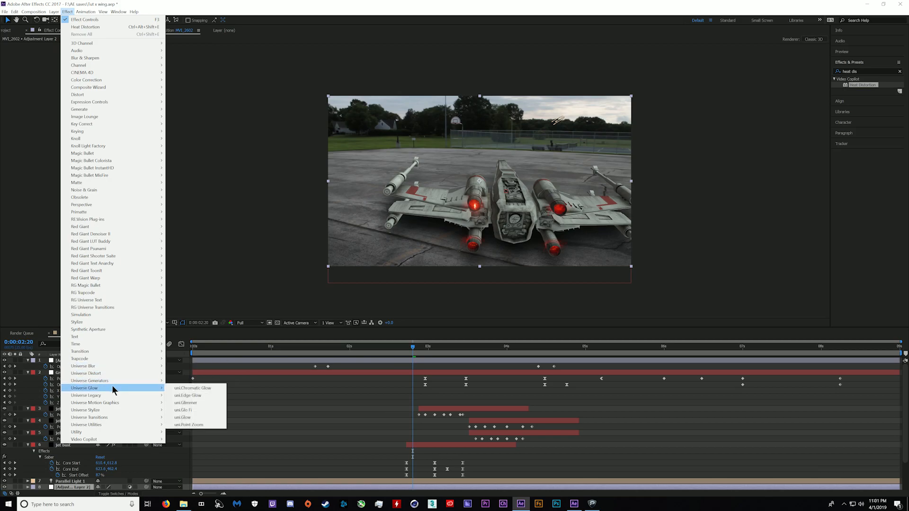
pyautogui.click(198, 396)
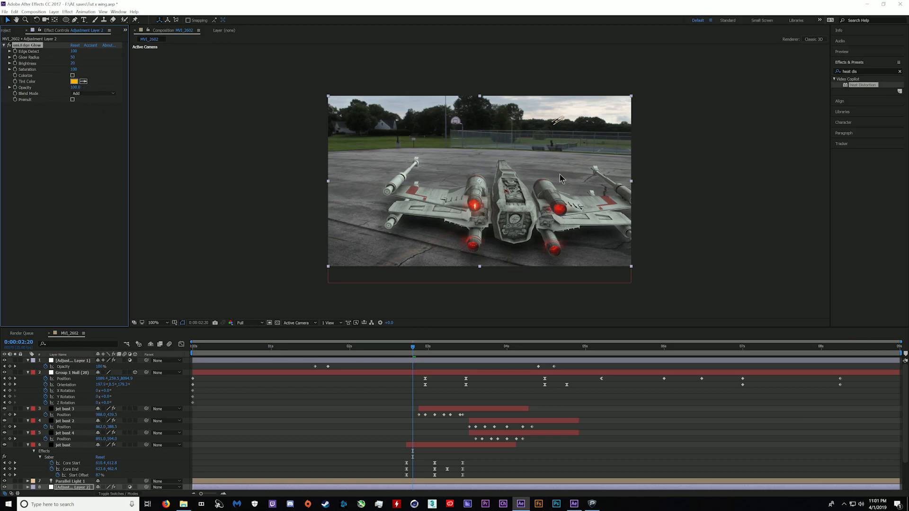
# Create another adjustment layer and search the effects for "look"
pyautogui.click(68, 11)
pyautogui.moveTo(54, 11)
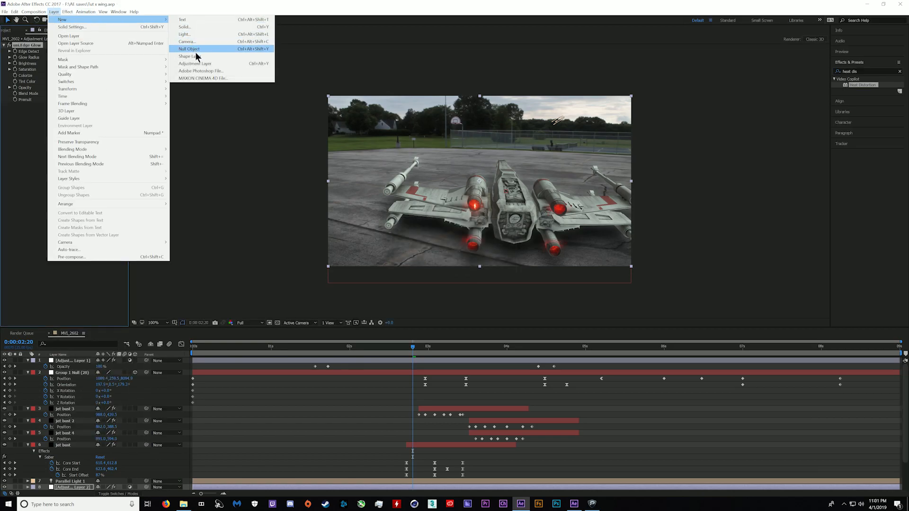
pyautogui.click(200, 64)
pyautogui.click(882, 70)
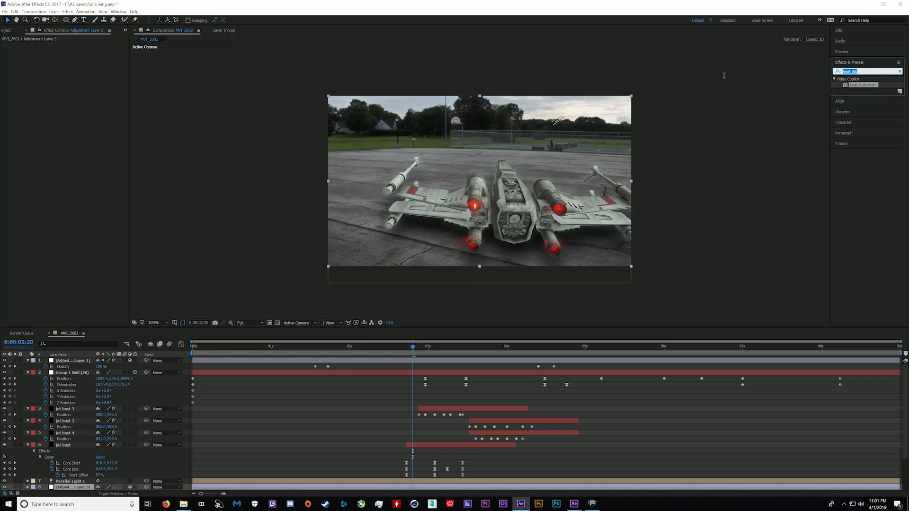
pyautogui.write('look')
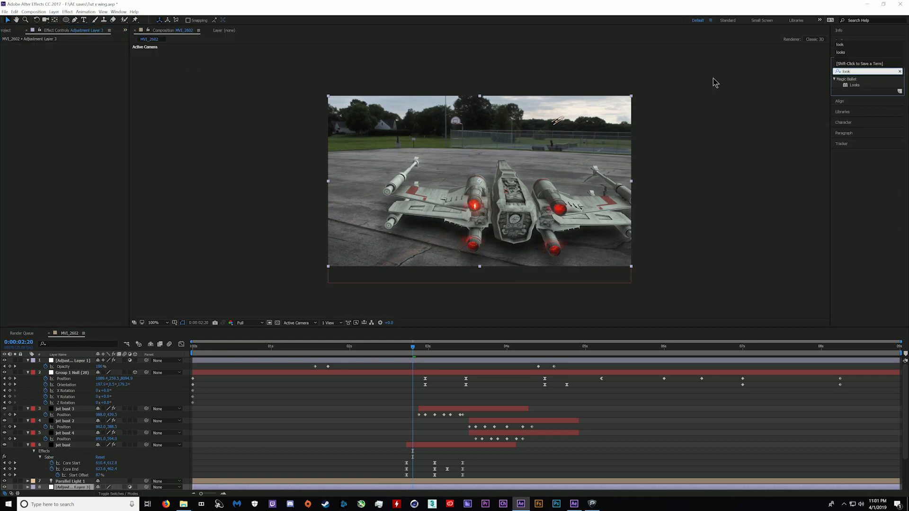
# Apply the Magic Bullet Looks effect to a new adjustment layer and open its look editor
pyautogui.moveTo(862, 92); pyautogui.dragTo(375, 365)
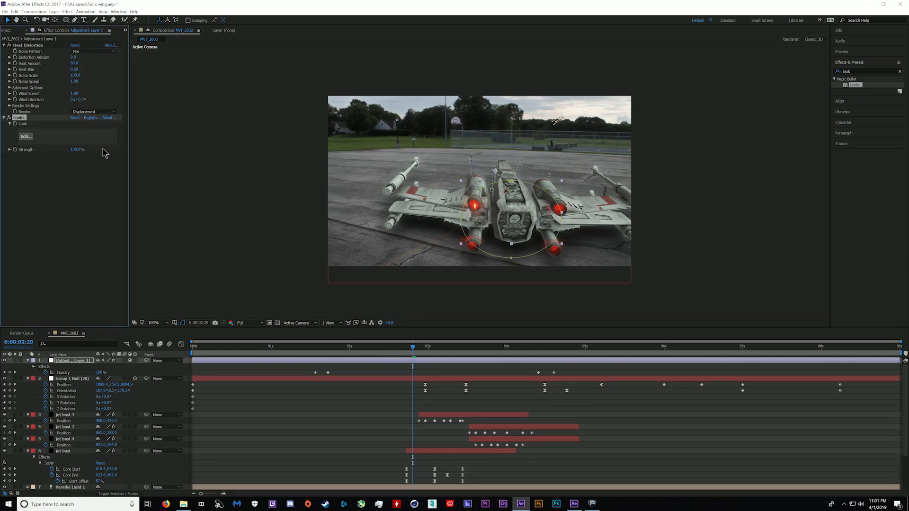
pyautogui.click(28, 137)
pyautogui.click(54, 12)
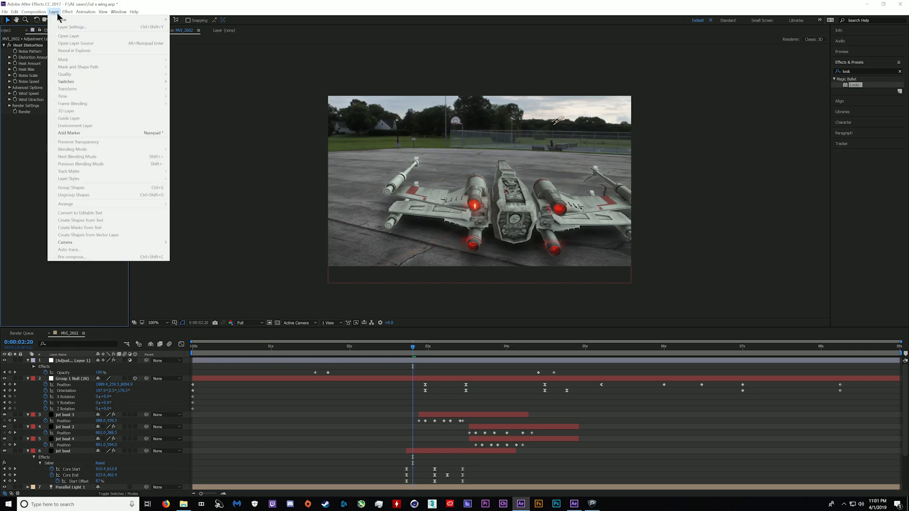
pyautogui.moveTo(97, 20)
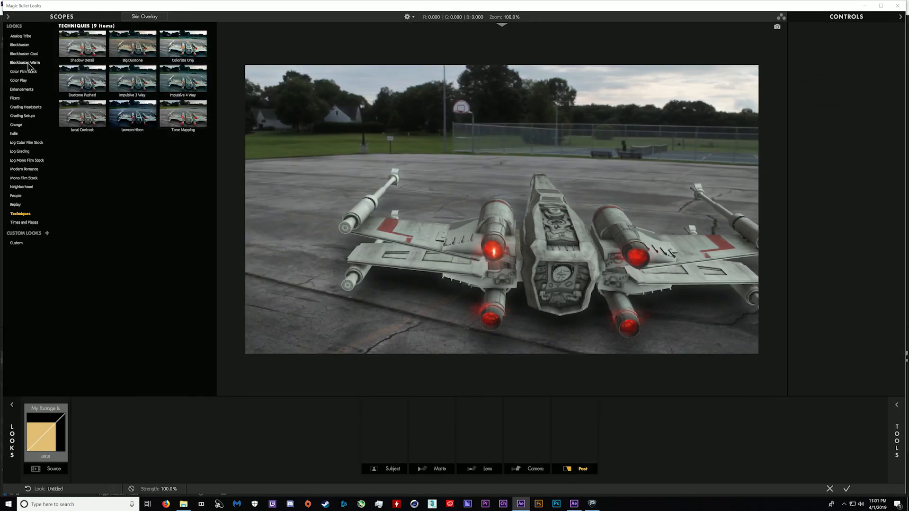
# Apply the Lowcon Hicon look from Techniques and compare the image with Lens Vignette and Diffusion each switched off
pyautogui.click(139, 119)
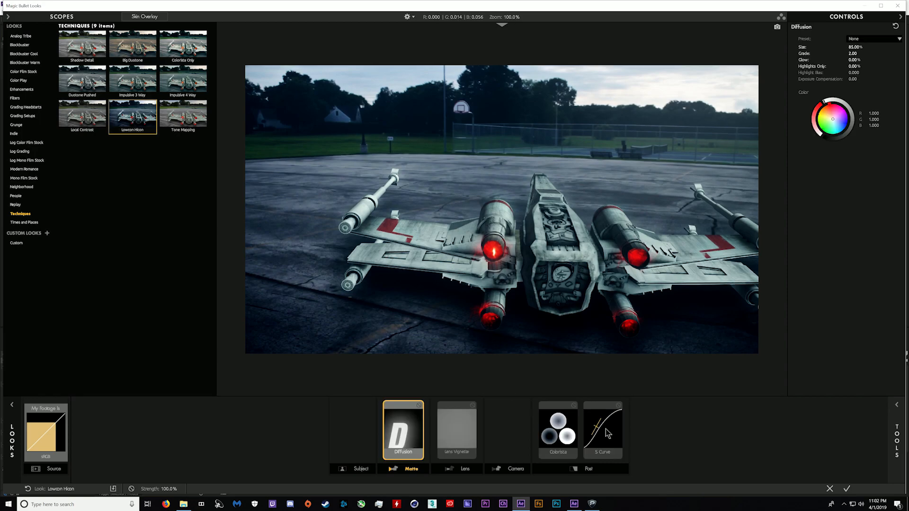
pyautogui.click(474, 407)
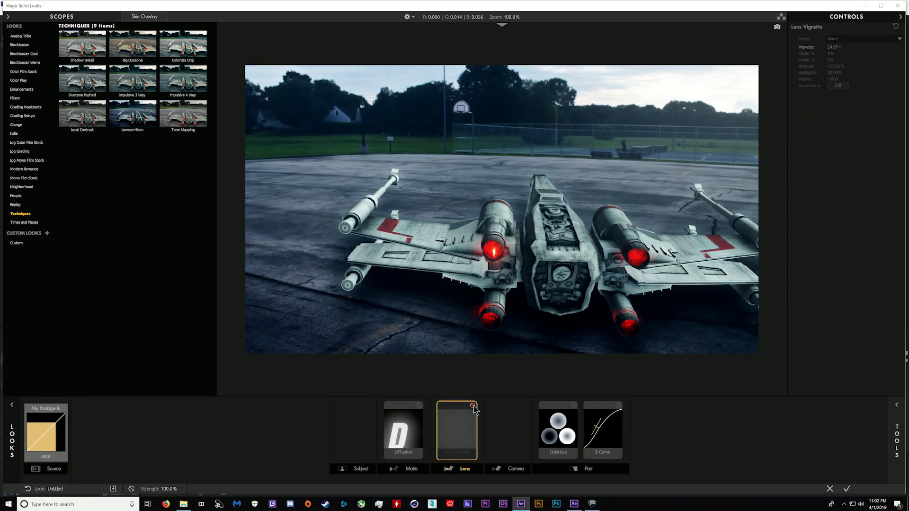
pyautogui.click(421, 409)
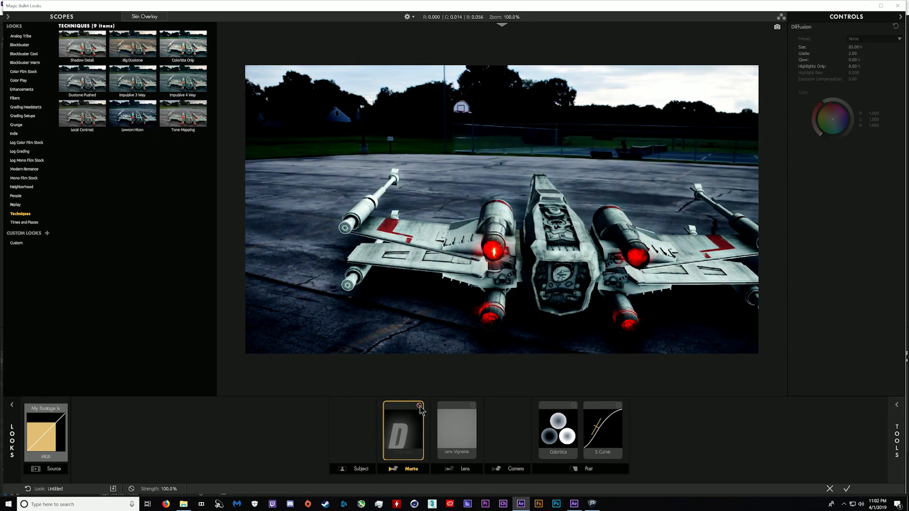
# Add the Chromatic Aberration tool to the look's Lens stage
pyautogui.click(904, 428)
pyautogui.click(797, 391)
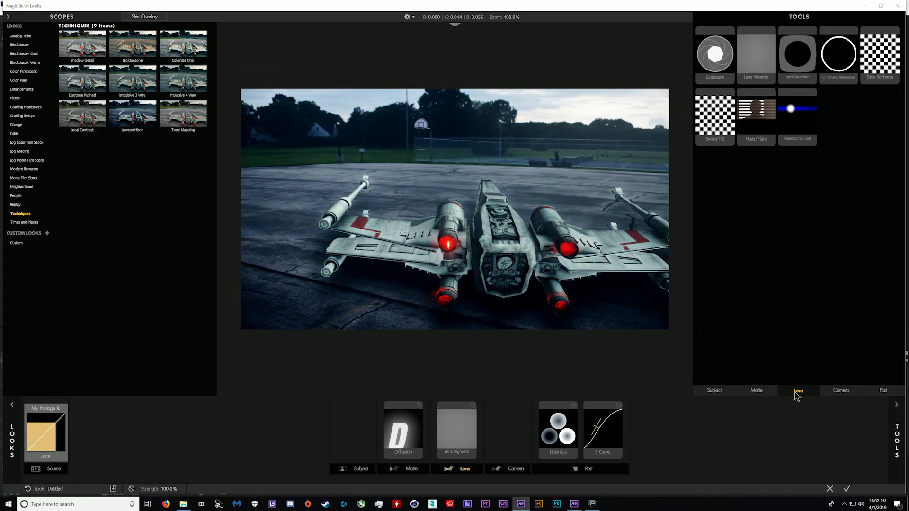
pyautogui.moveTo(844, 55); pyautogui.dragTo(479, 428)
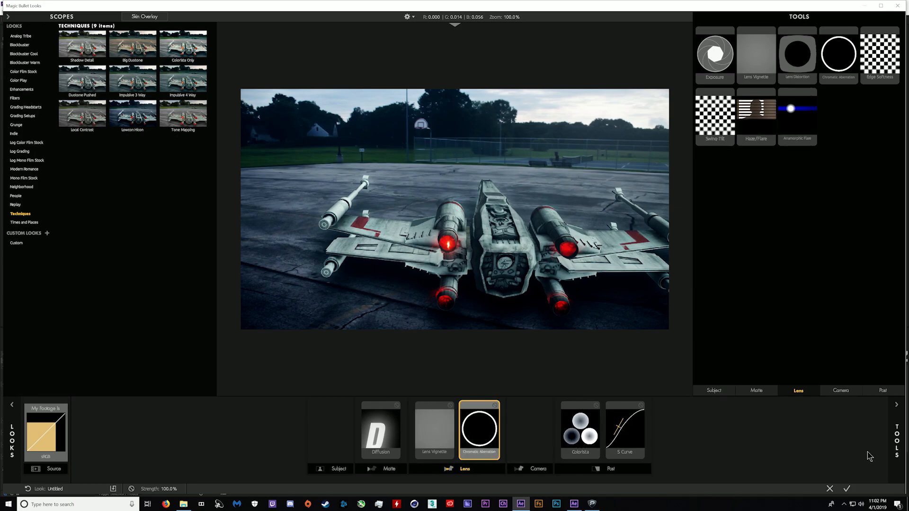
# Set the Chromatic Aberration's Red/Cyan to -0.5 and Blue/Yellow to 0.5
pyautogui.click(896, 440)
pyautogui.moveTo(839, 54); pyautogui.dragTo(840, 47)
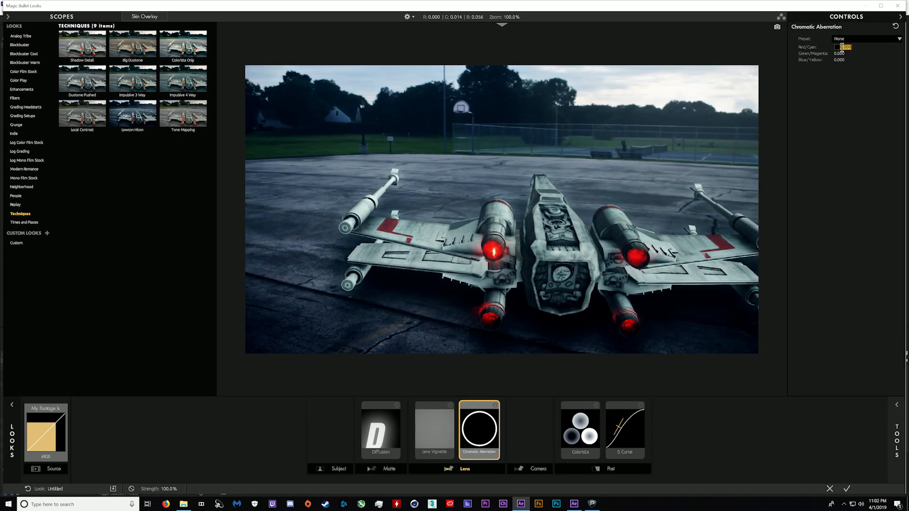
pyautogui.write('-.5')
pyautogui.press('Return')
pyautogui.click(838, 60)
pyautogui.write('.5')
pyautogui.press('Return')
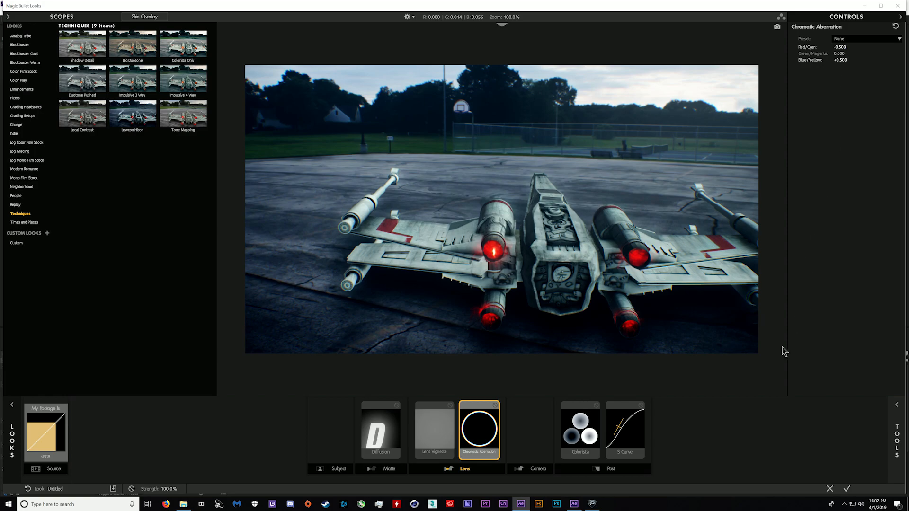
# Browse the Matte, Subject and Camera tools and add Edge Softness to the look's Lens stage
pyautogui.click(903, 449)
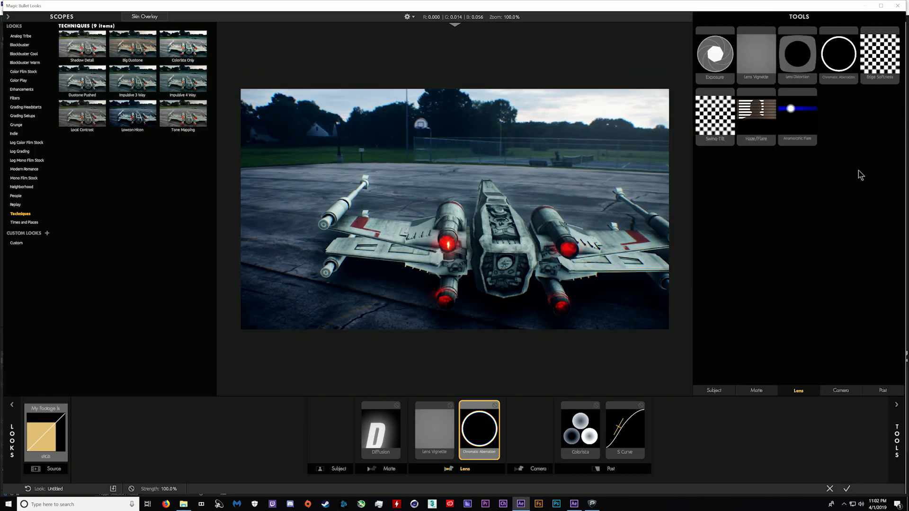
pyautogui.click(756, 391)
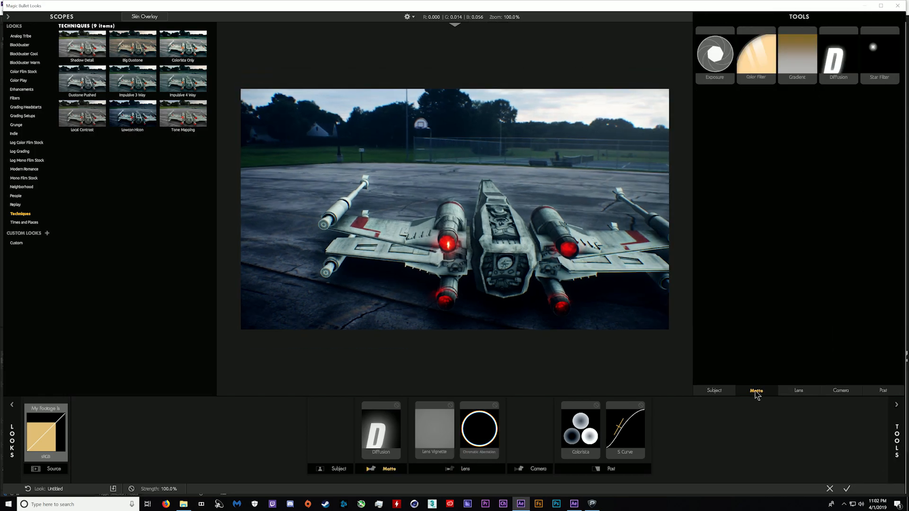
pyautogui.click(725, 392)
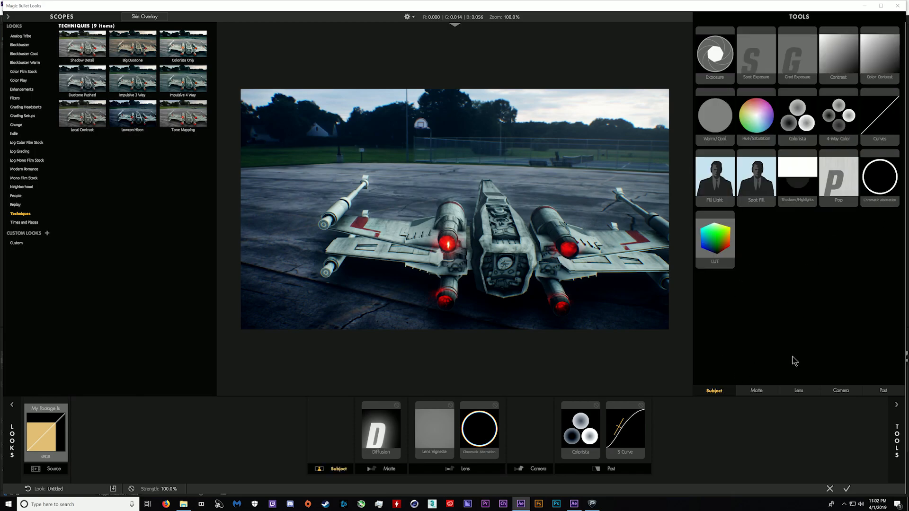
pyautogui.click(841, 391)
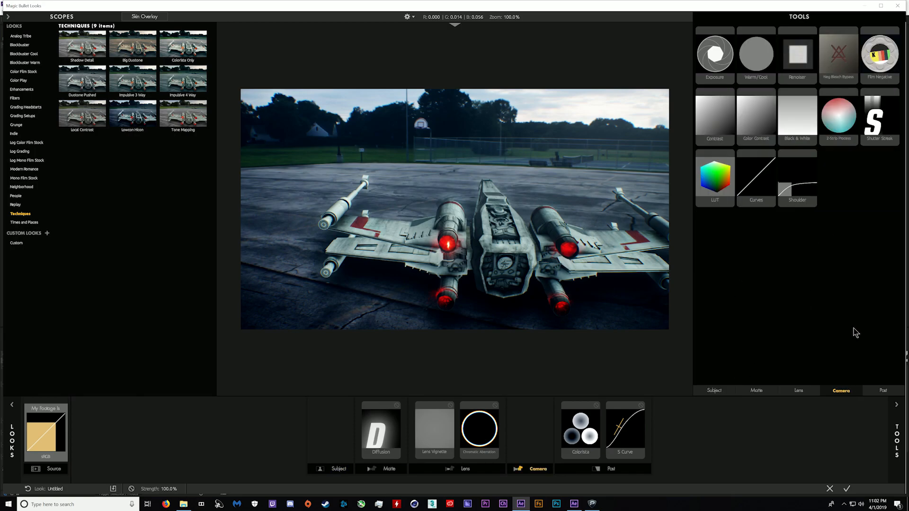
pyautogui.click(798, 391)
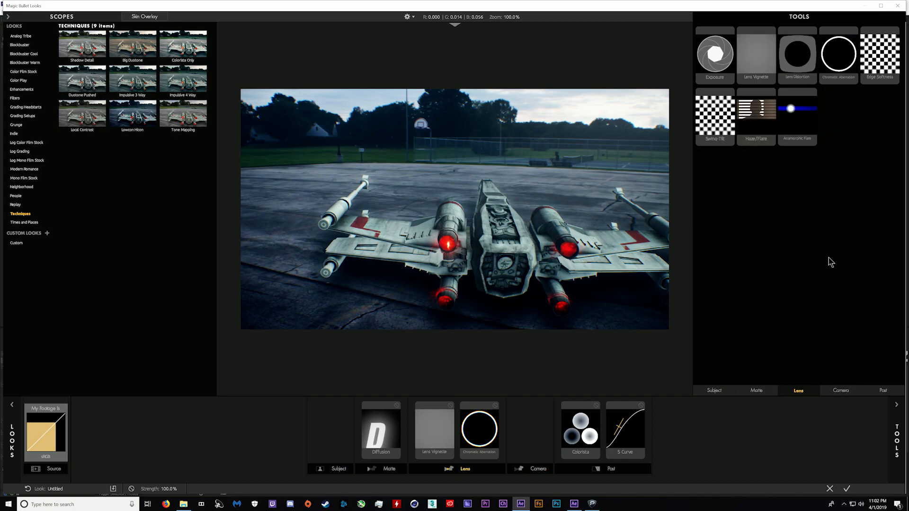
pyautogui.doubleClick(879, 55)
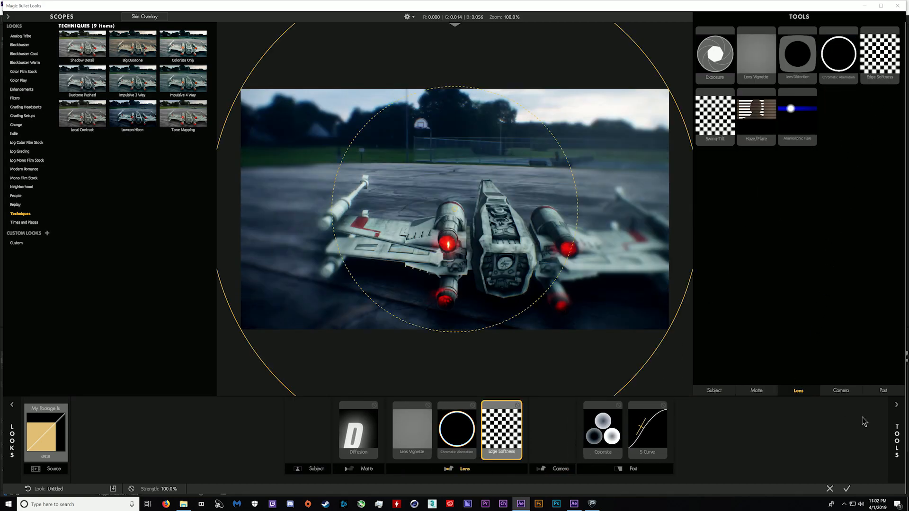
# Set the Edge Softness blur size to 3.25% and its radius to 1.689
pyautogui.click(896, 440)
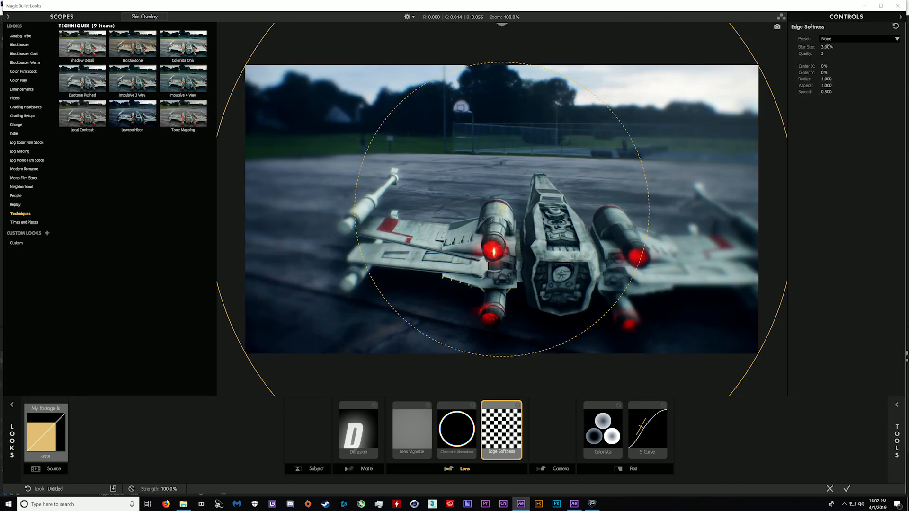
pyautogui.moveTo(821, 48); pyautogui.dragTo(847, 79)
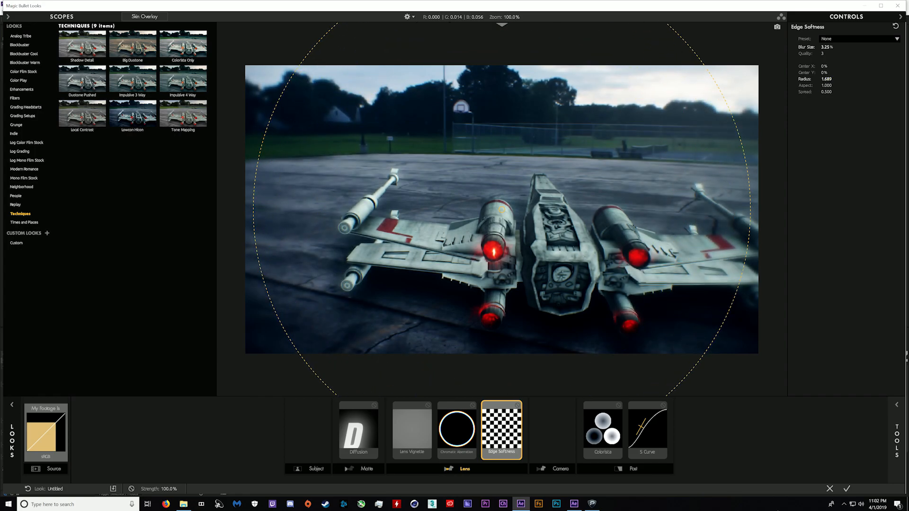
# Add an Exposure tool to the look's Camera stage, set its Steps to +0.20 and accept the finished look
pyautogui.click(895, 436)
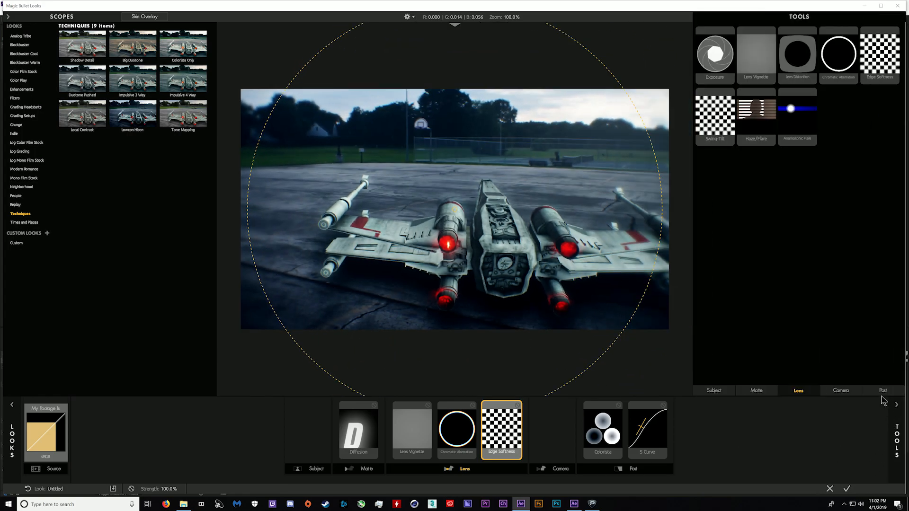
pyautogui.moveTo(732, 82); pyautogui.dragTo(551, 429)
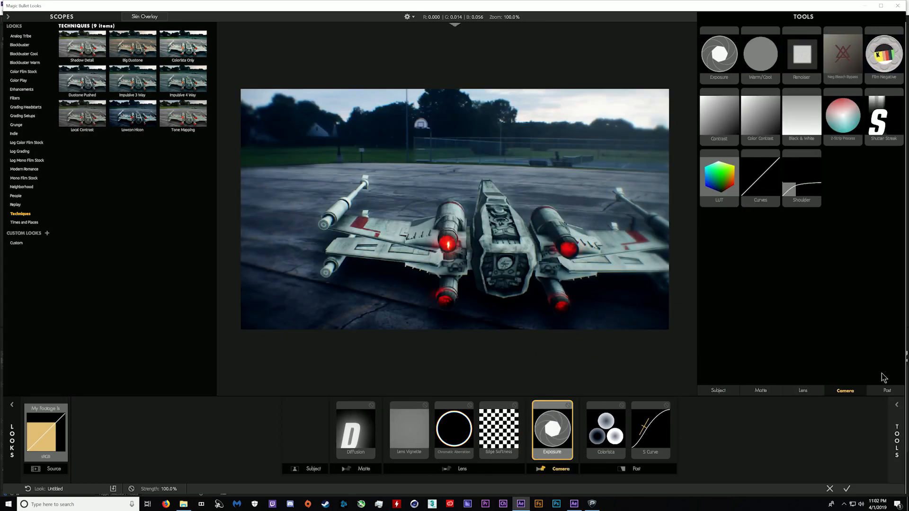
pyautogui.click(896, 404)
pyautogui.moveTo(819, 47); pyautogui.dragTo(843, 47)
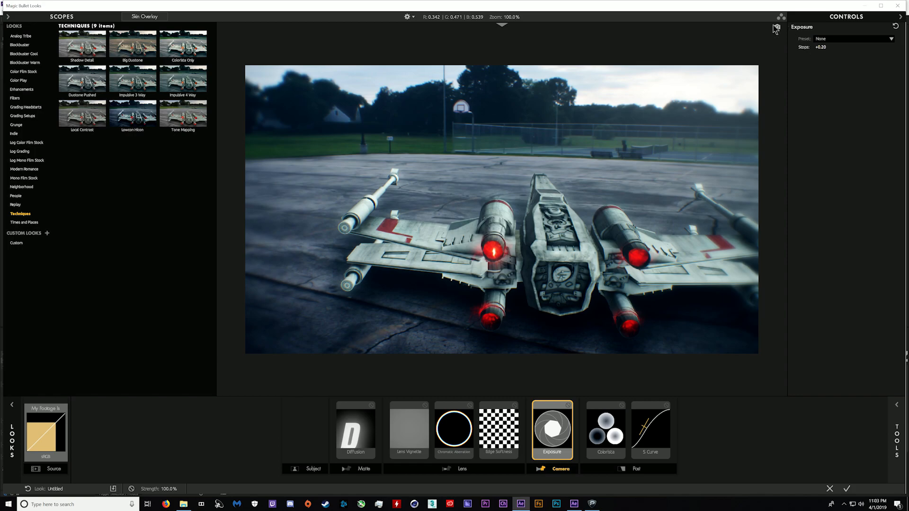
pyautogui.click(846, 489)
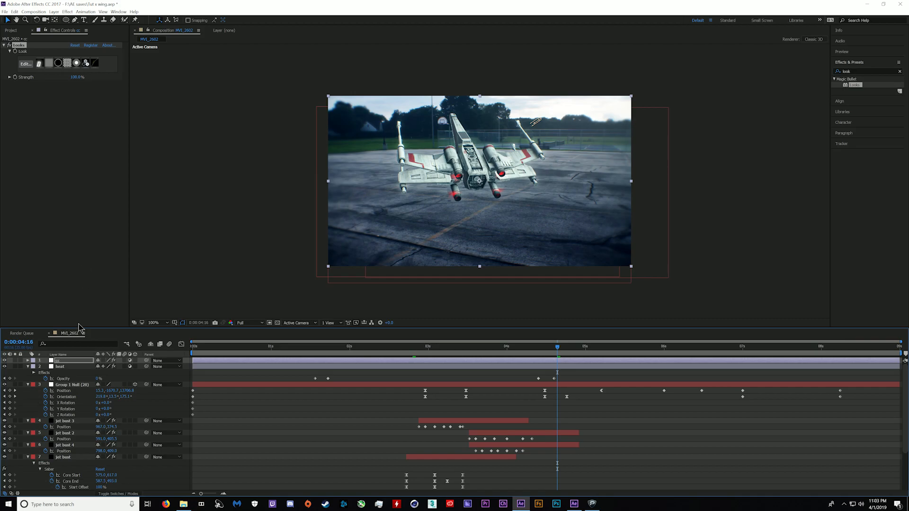
# Turn on motion blur for all layers in the MVI_2602 composition and enable it for the composition
pyautogui.click(70, 361)
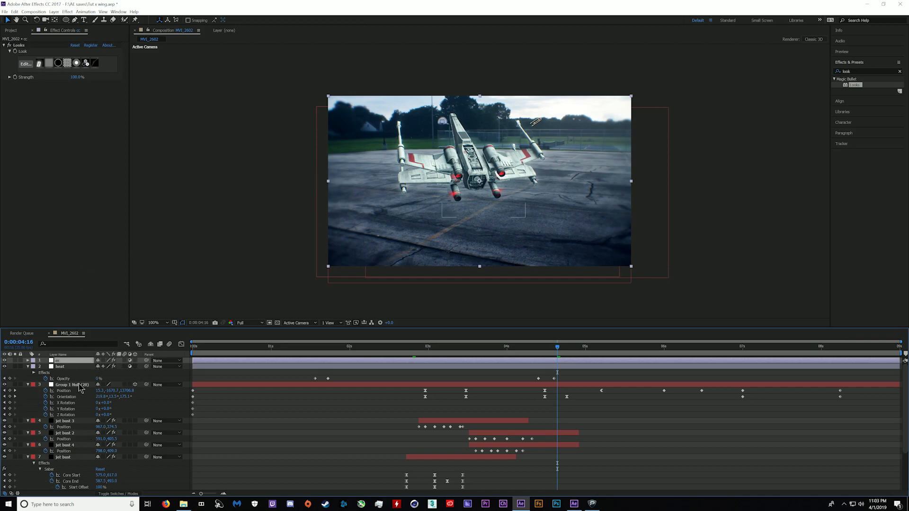
pyautogui.scroll(-3, 79, 387)
pyautogui.keyDown('shift'); pyautogui.click(70, 488); pyautogui.keyUp('shift')
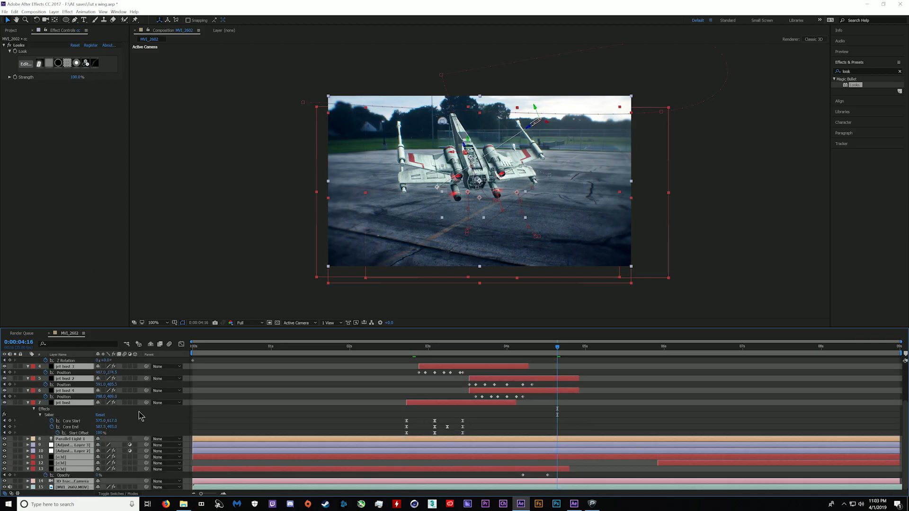
pyautogui.scroll(3, 141, 417)
pyautogui.click(125, 361)
pyautogui.click(168, 344)
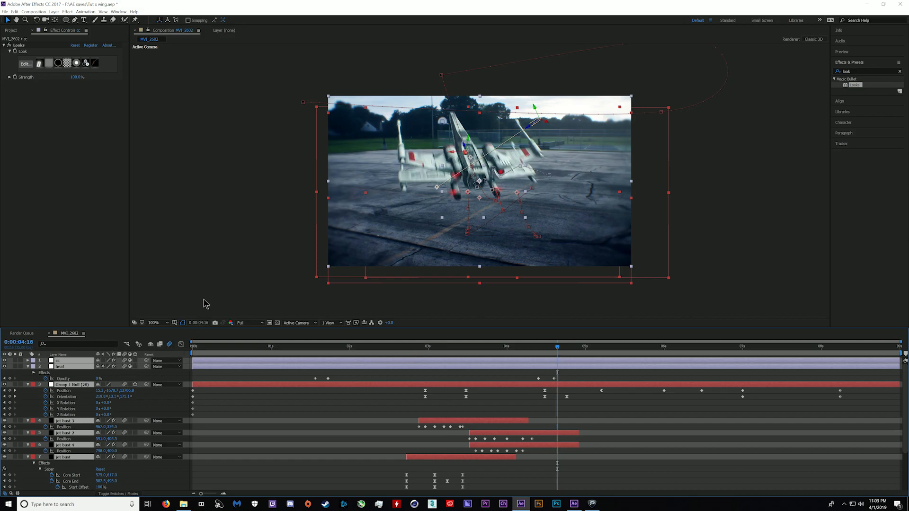
# Hide the layer controls and play back the shot from 0:00:04:16 to check the motion blur
pyautogui.hotkey('ctrl', 'shift', 'h')
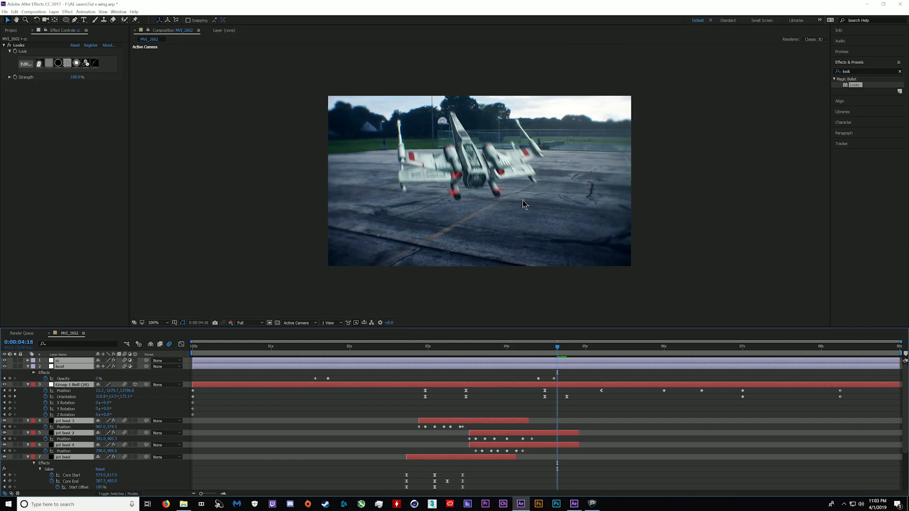
pyautogui.press('space')
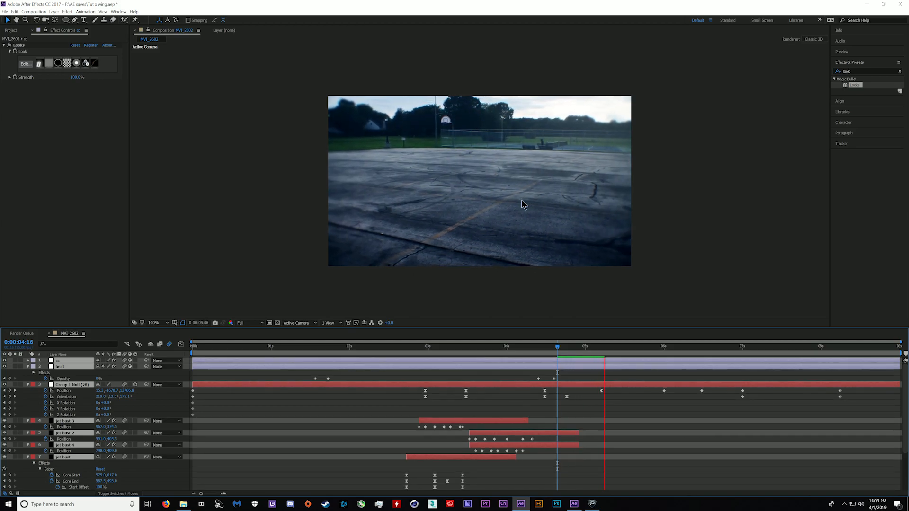
pyautogui.press('space')
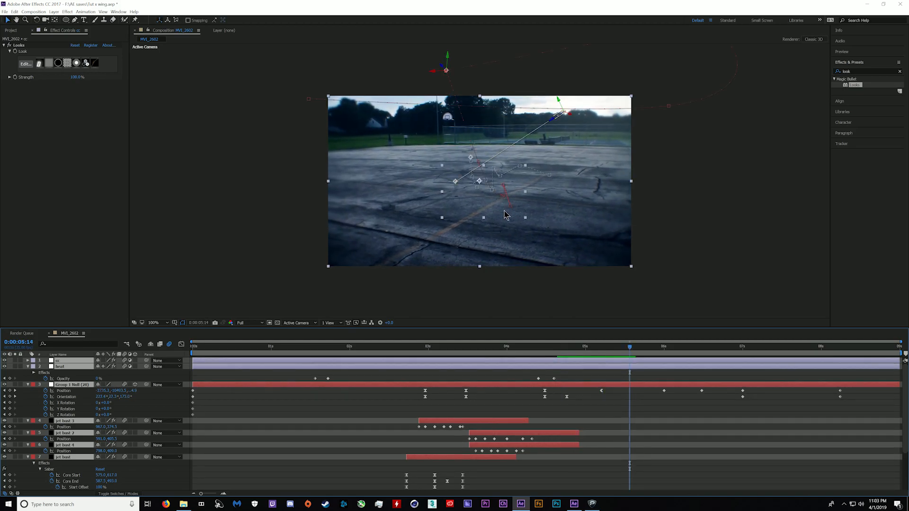
# Create a new adjustment layer above all other layers and name it "more blur"
pyautogui.click(54, 12)
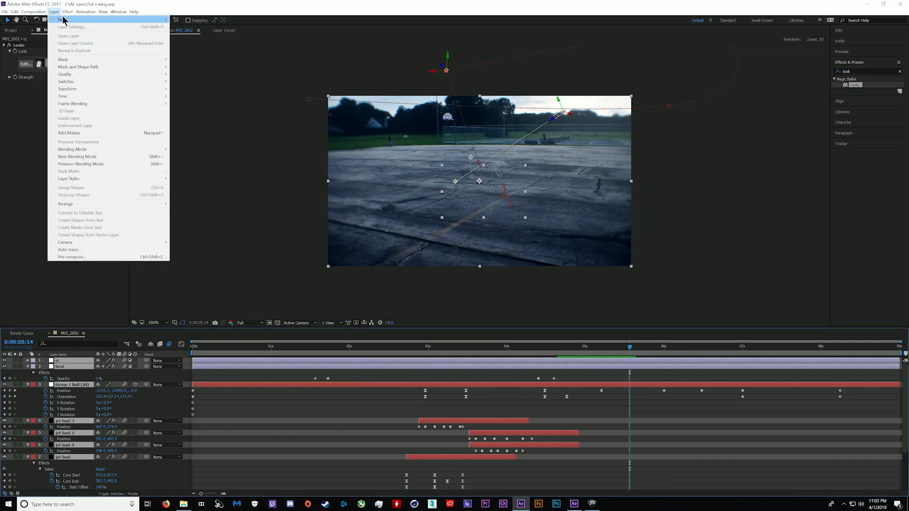
pyautogui.moveTo(63, 19)
pyautogui.click(219, 65)
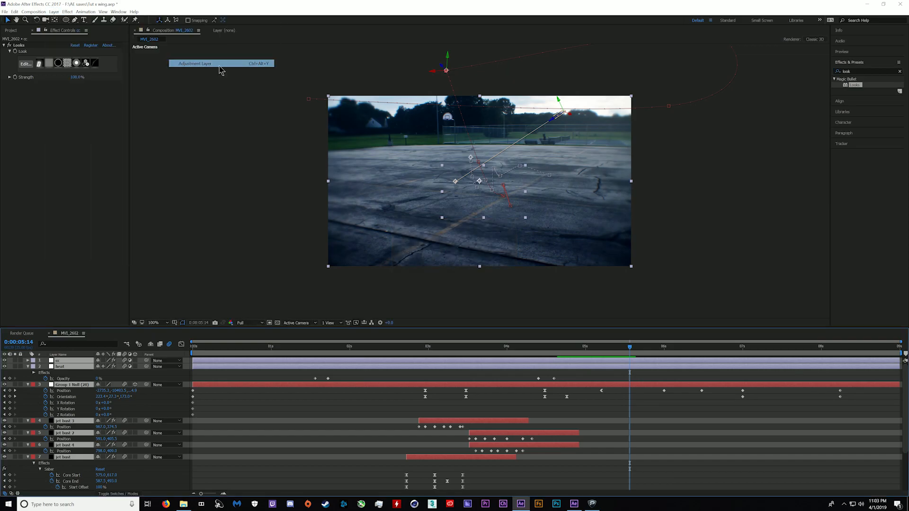
pyautogui.press('Return')
pyautogui.write('more blur')
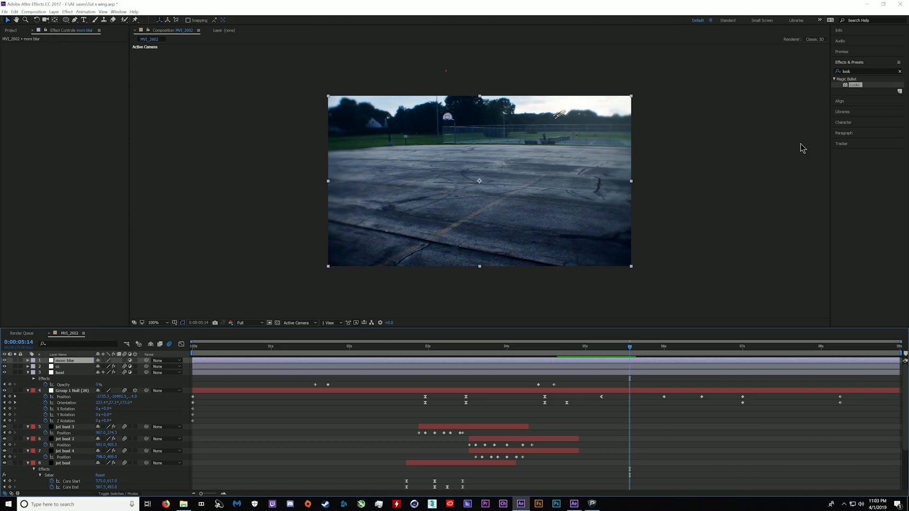
# Find the Pixel Motion Blur effect and apply it to the "more blur" adjustment layer
pyautogui.doubleClick(877, 70)
pyautogui.write('motio')
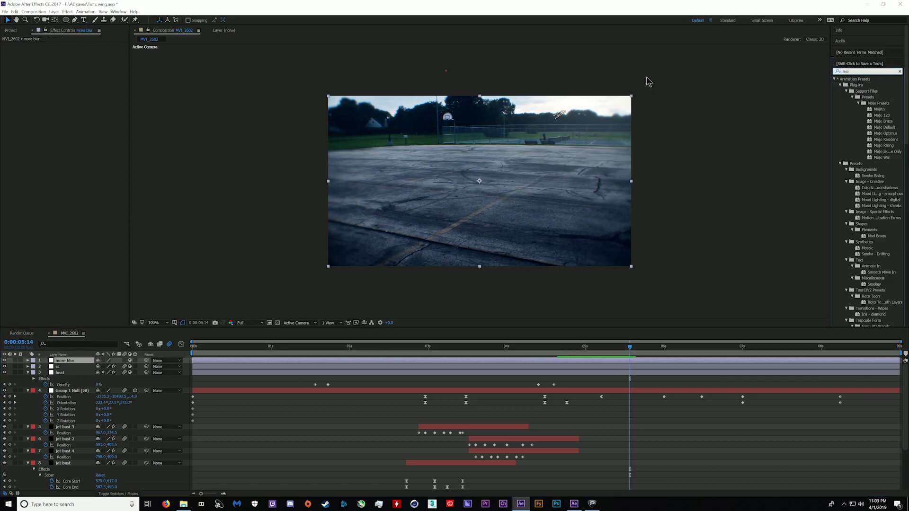
pyautogui.write('n bl')
pyautogui.moveTo(865, 91); pyautogui.dragTo(496, 366)
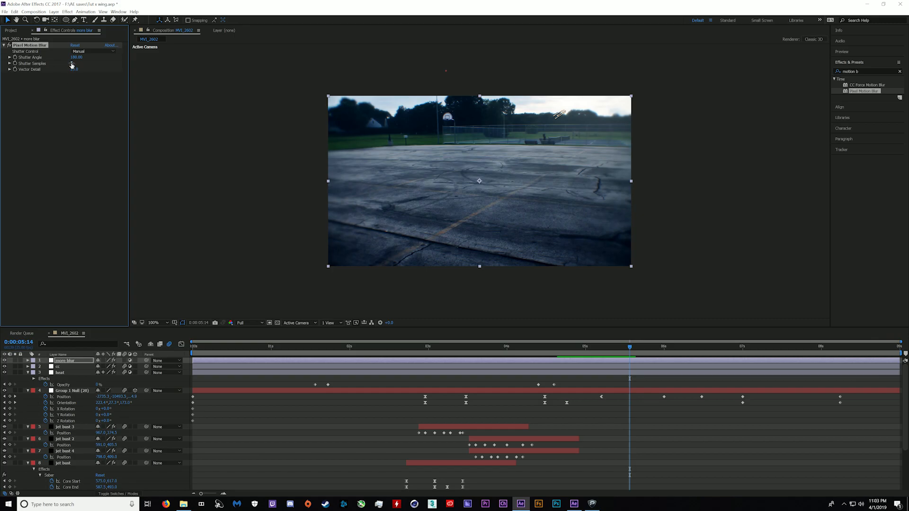
# Set the Pixel Motion Blur's Shutter Samples to 12 and check the blur on the X-wing at 0:00:02:06
pyautogui.click(73, 63)
pyautogui.press('Return')
pyautogui.click(462, 349)
pyautogui.click(369, 355)
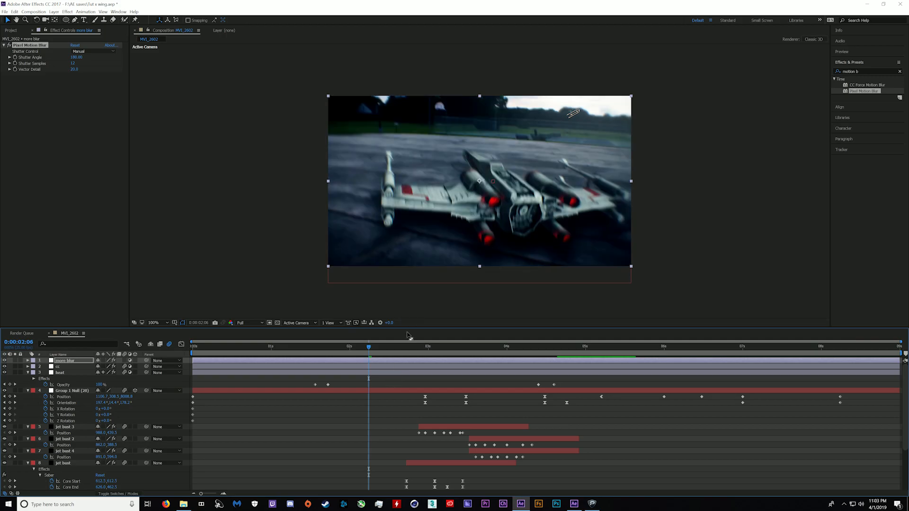
# Save the project and add the MVI_2602 composition to the render queue
pyautogui.hotkey('ctrl', 's')
pyautogui.click(36, 19)
pyautogui.click(38, 12)
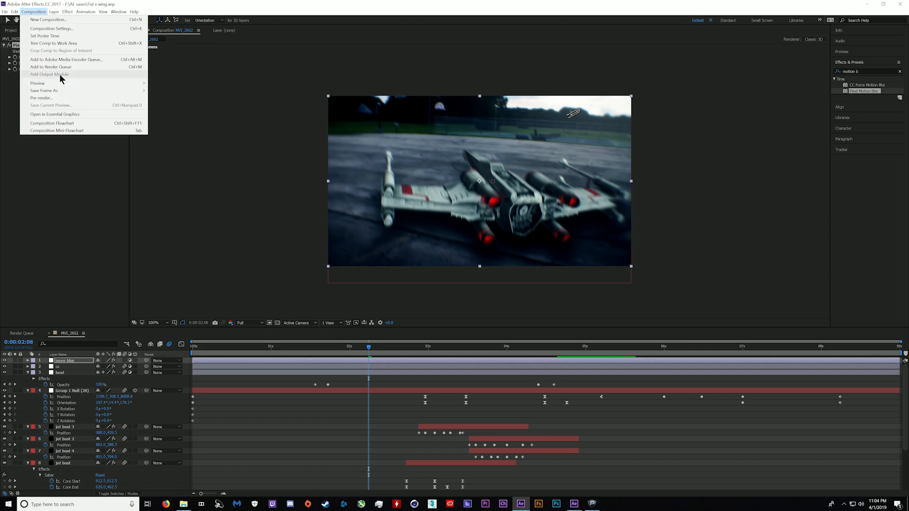
pyautogui.click(66, 67)
# Set the render output to an AVI file named "x wing for tut final" on the Desktop
pyautogui.click(179, 381)
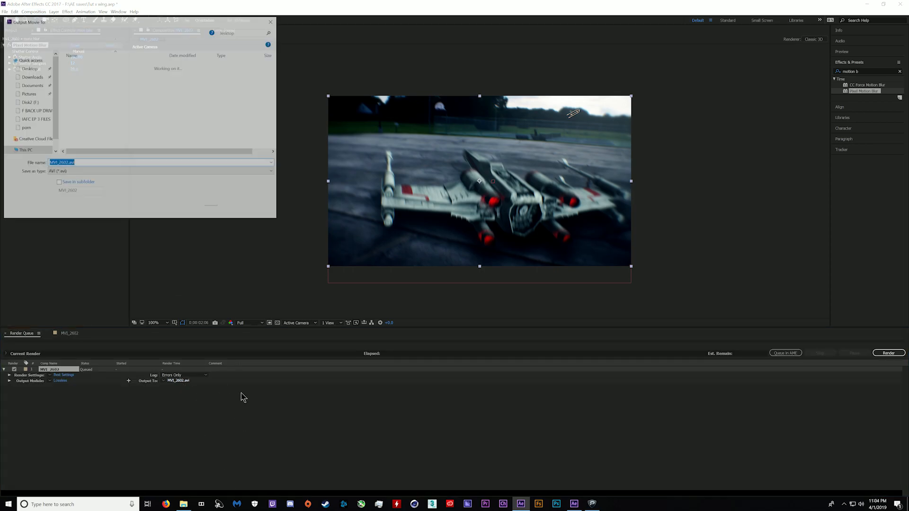
pyautogui.write('x wing f')
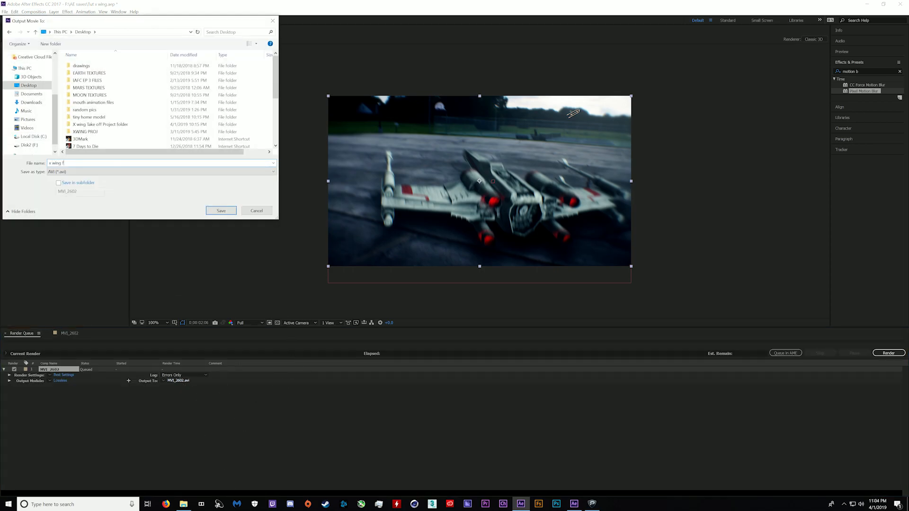
pyautogui.write('or tut final')
pyautogui.press('Return')
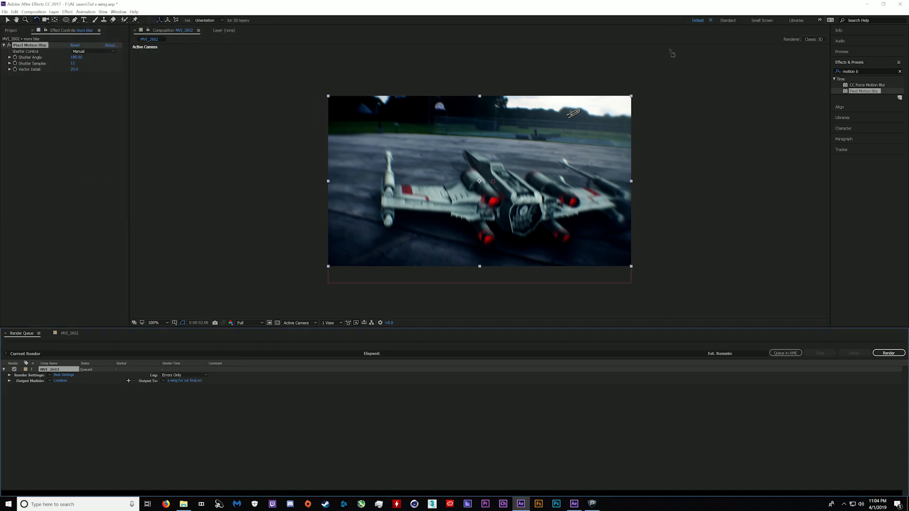